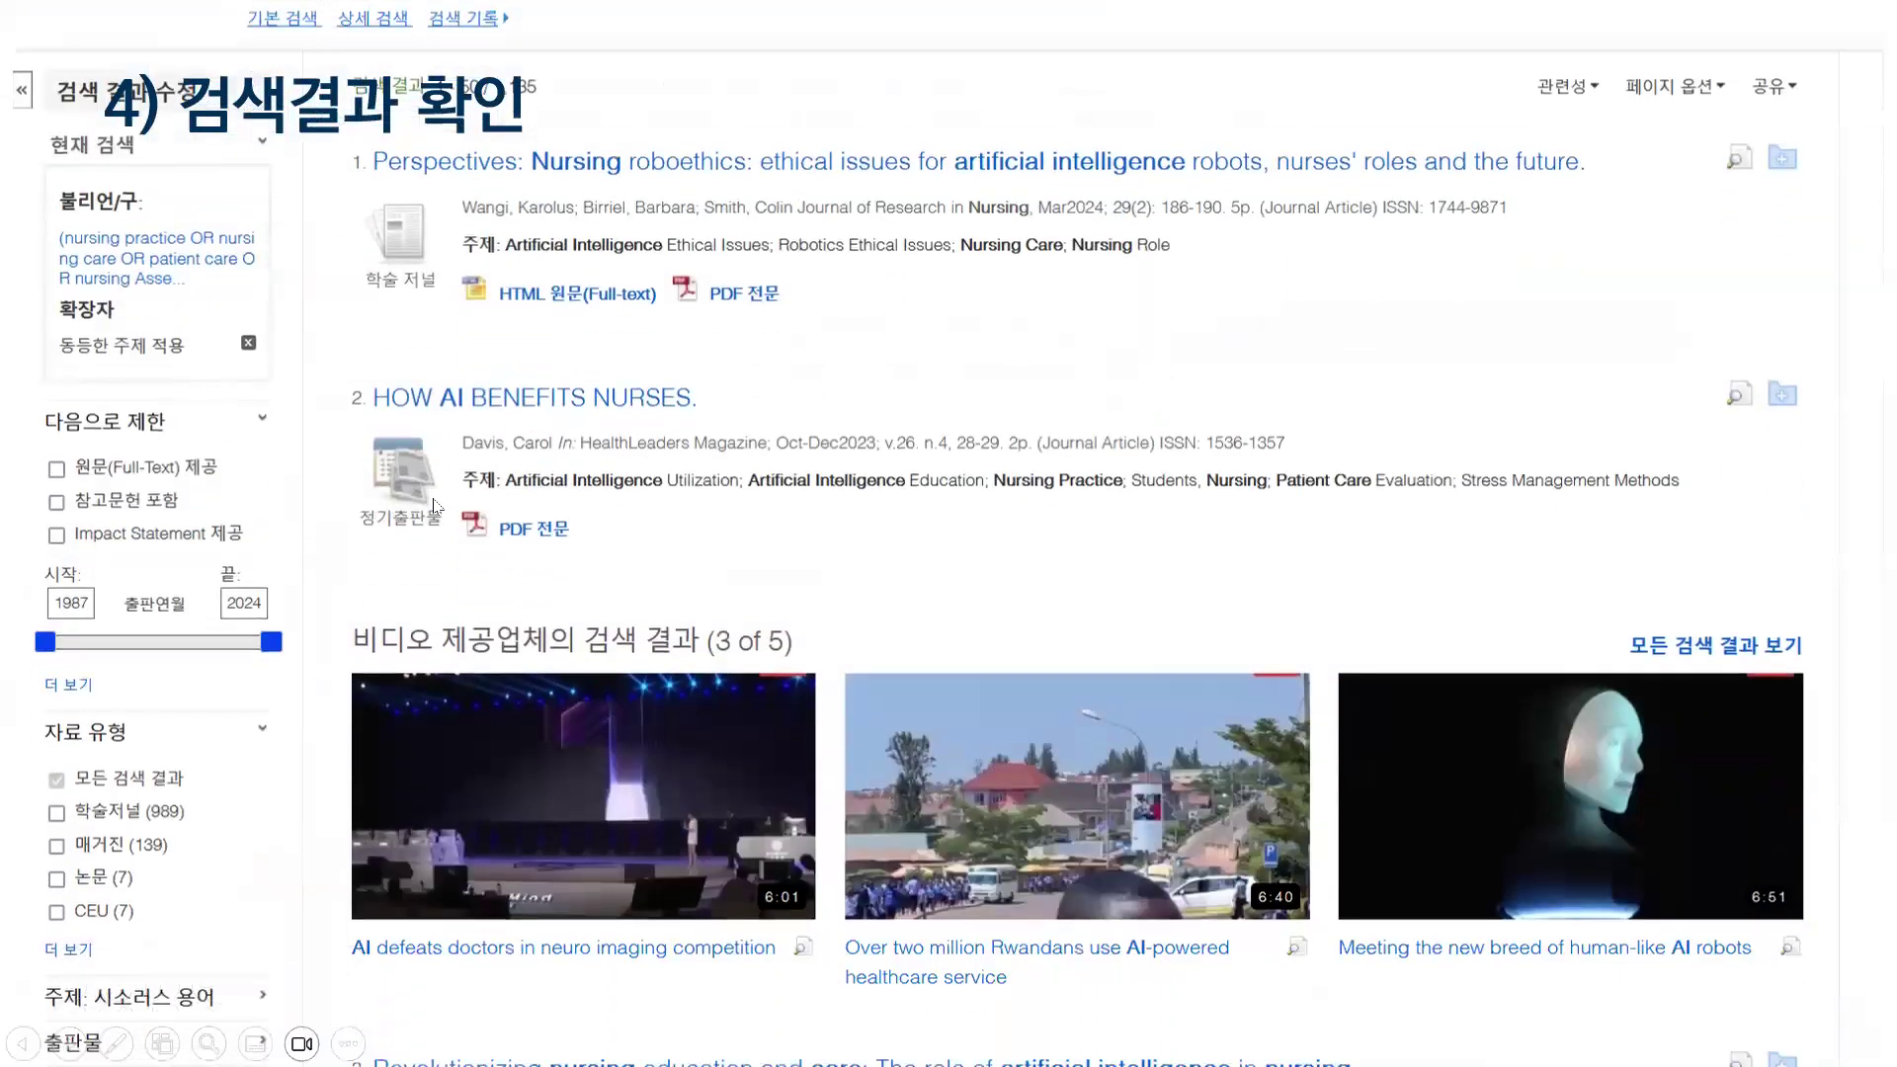
{"action": "scroll", "coordinate": [964, 533], "scroll_direction": "down", "scroll_amount": 10}
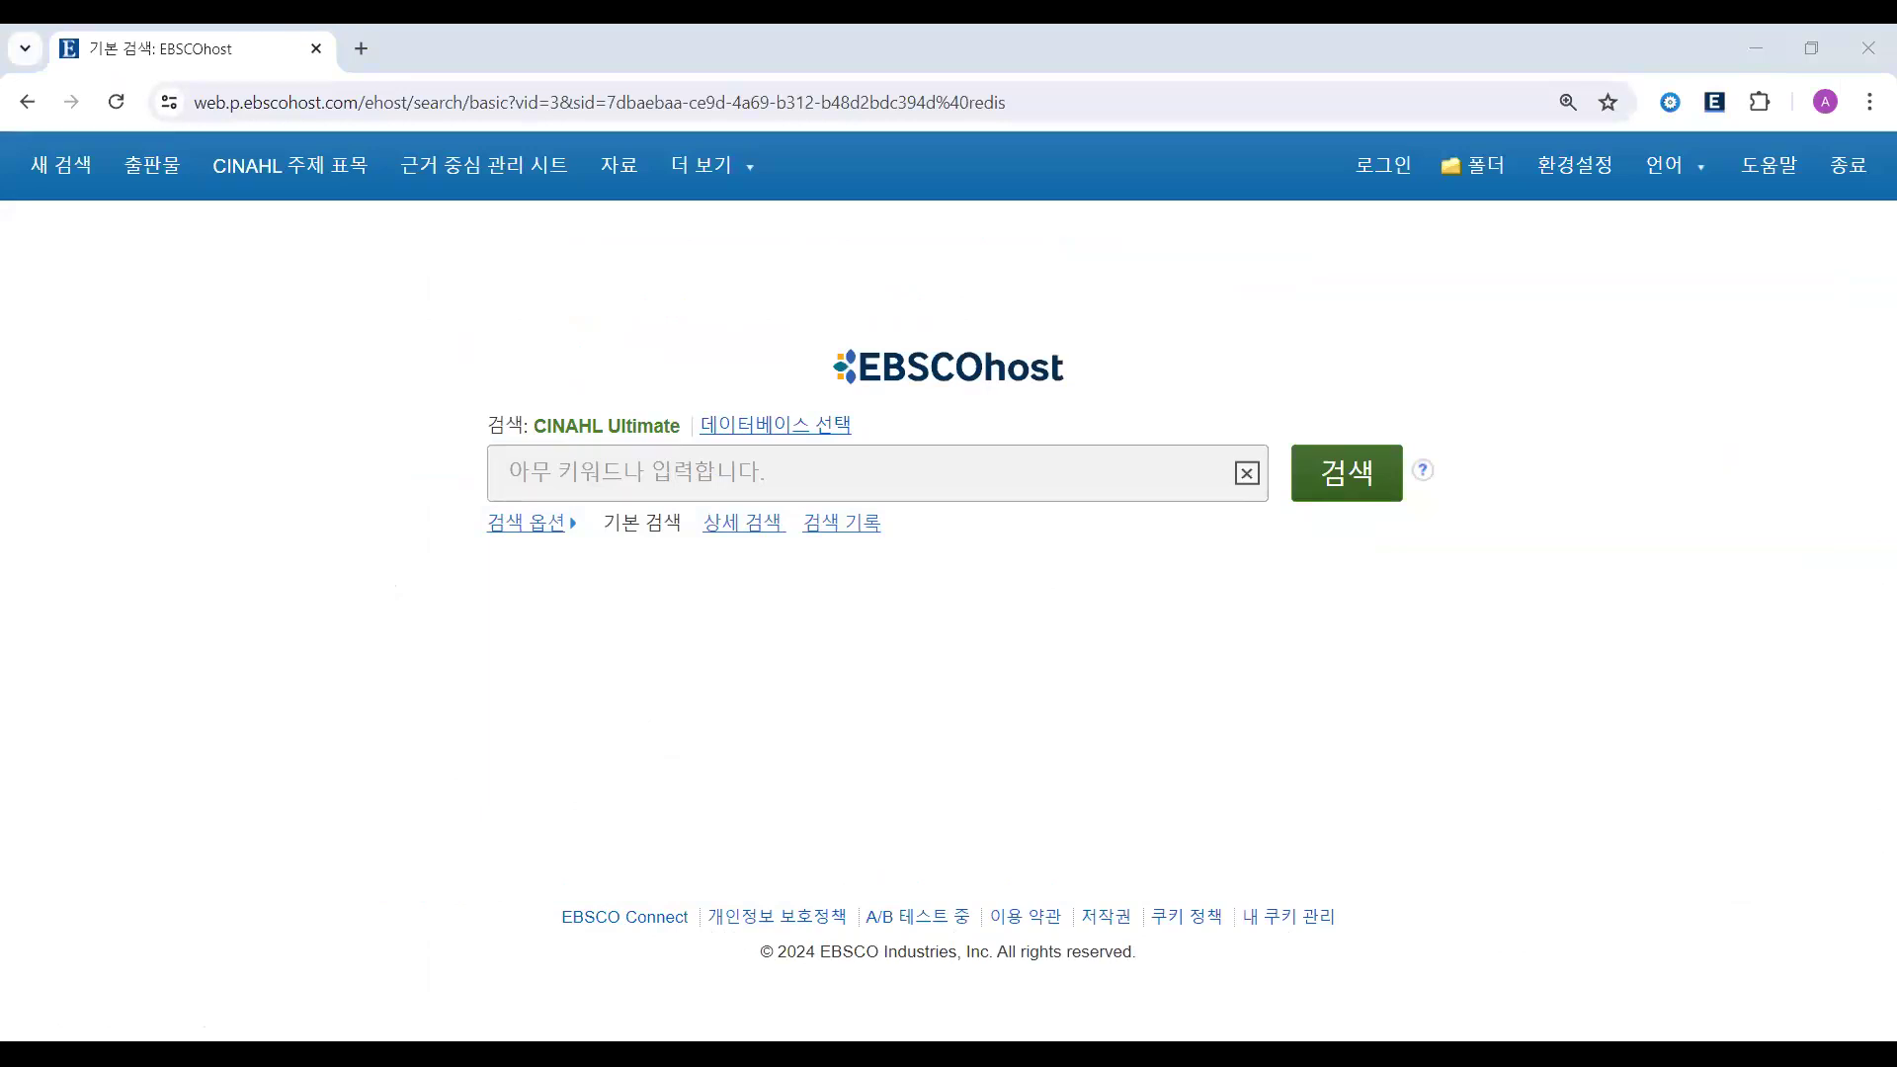
- Search CINAHL Ultimate for "nursing pratice"
{"action": "left_click", "coordinate": [127, 479]}
{"action": "left_click", "coordinate": [592, 452]}
{"action": "type", "text": "ㅜㅕㄱㄴ"}
{"action": "key", "text": "BackSpace"}
{"action": "key", "text": "BackSpace"}
{"action": "key", "text": "BackSpace"}
{"action": "key", "text": "BackSpace"}
{"action": "type", "text": "nu"}
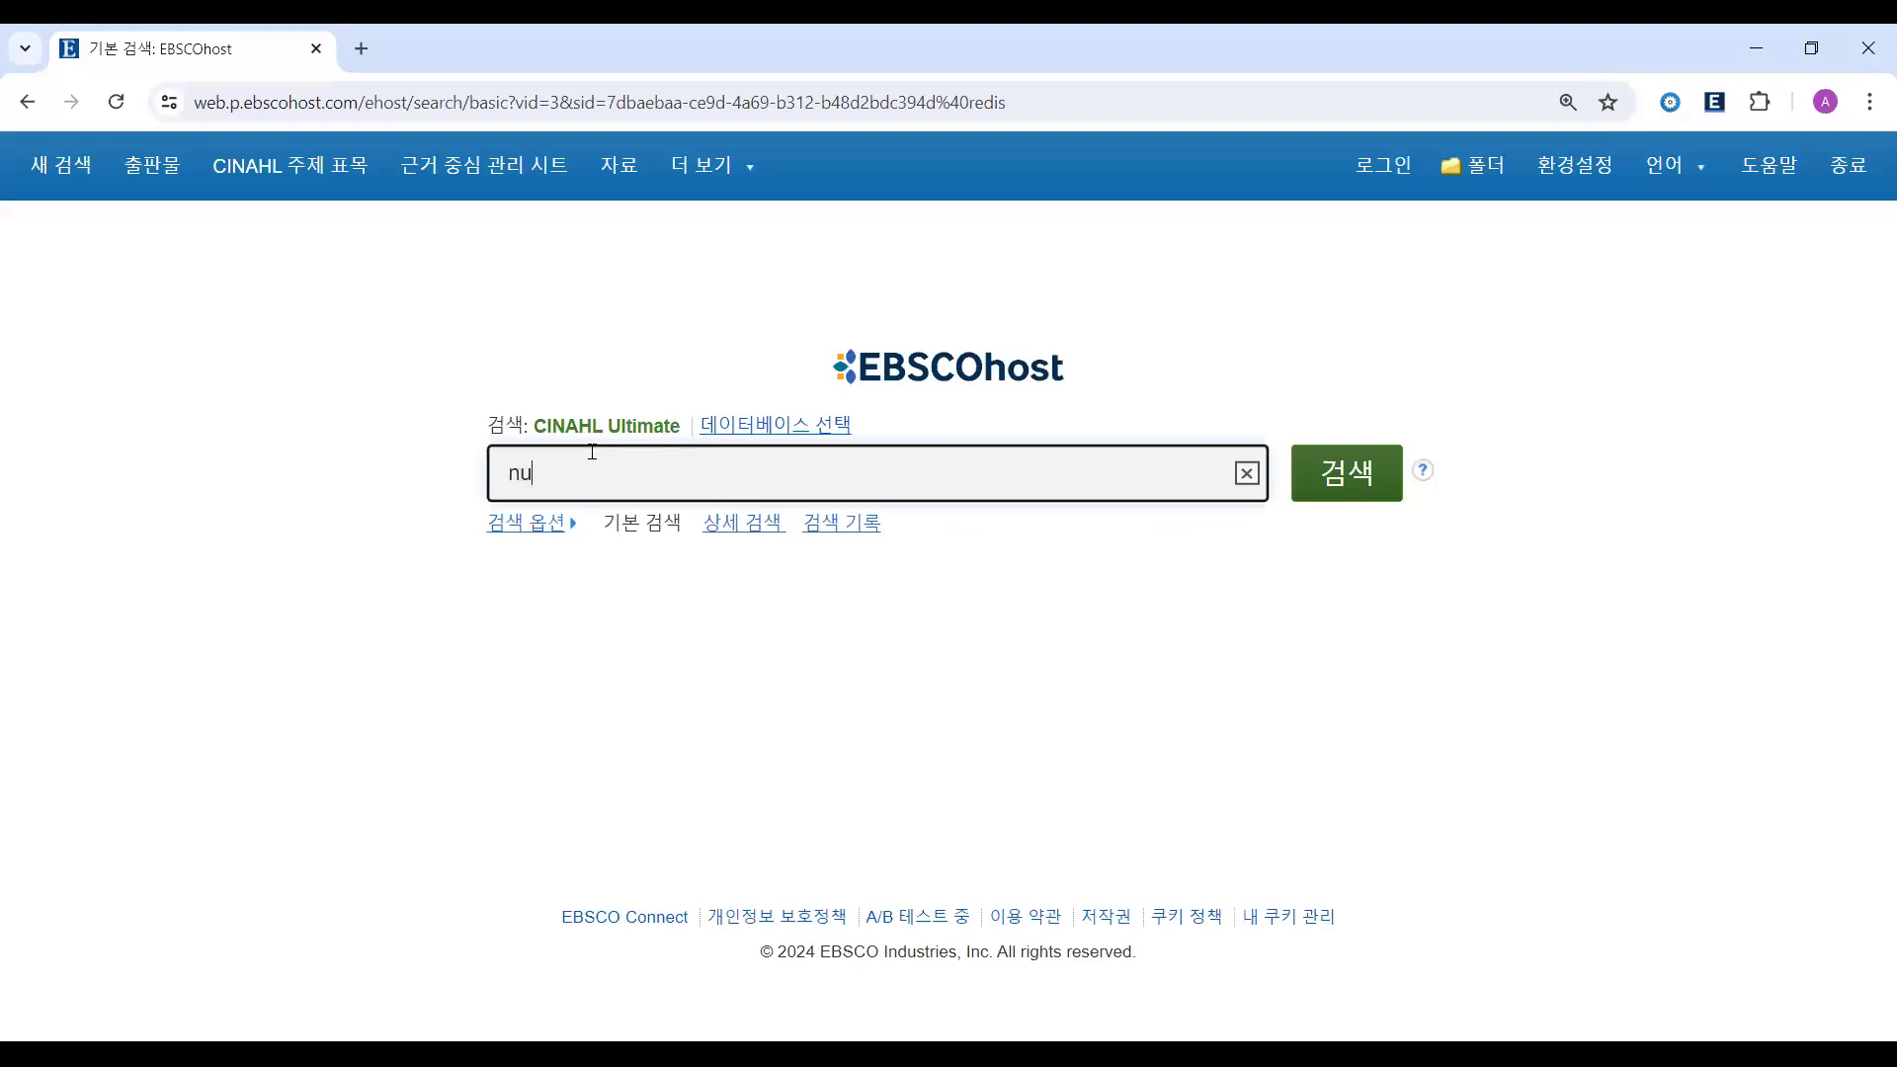
{"action": "type", "text": "rsing pratice"}
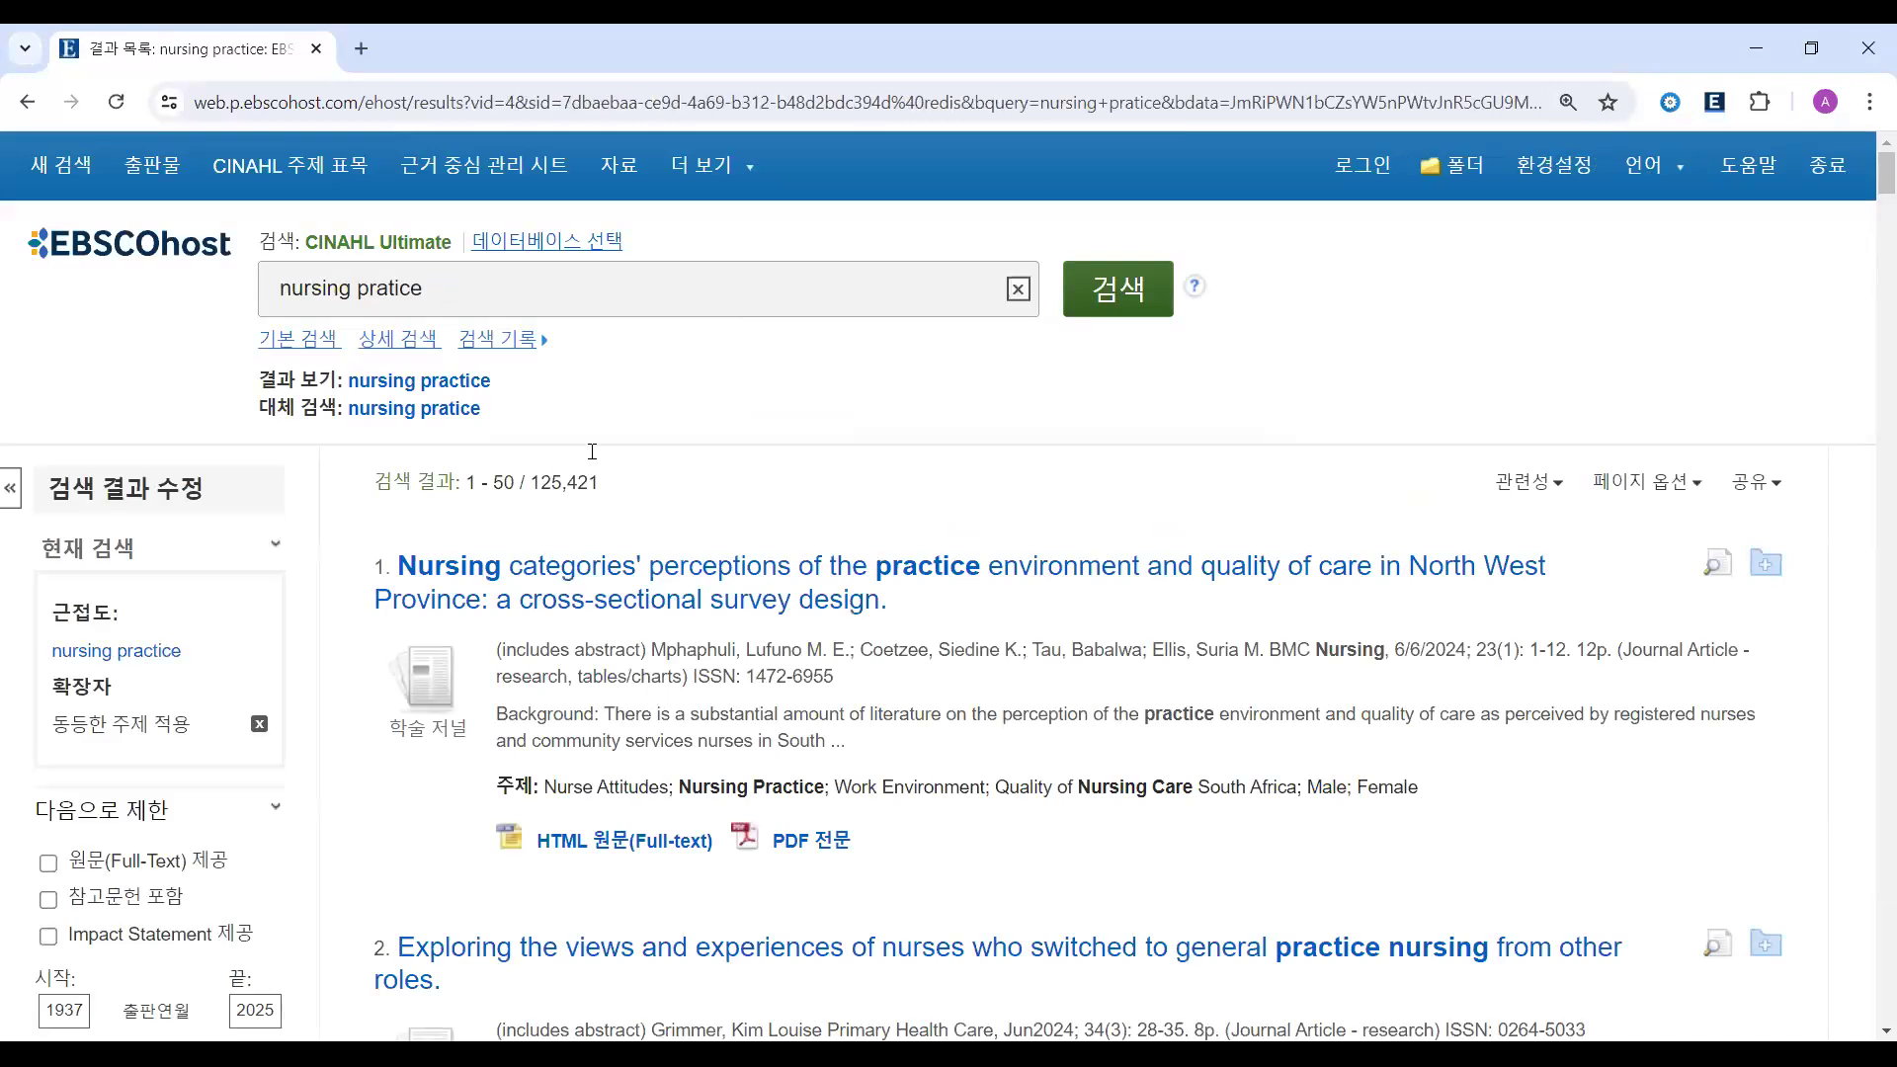
- Extend the query with "OR nursing care OR patient care OR nursing assessment OR nursing evaluation" and run the search
{"action": "left_click", "coordinate": [493, 283]}
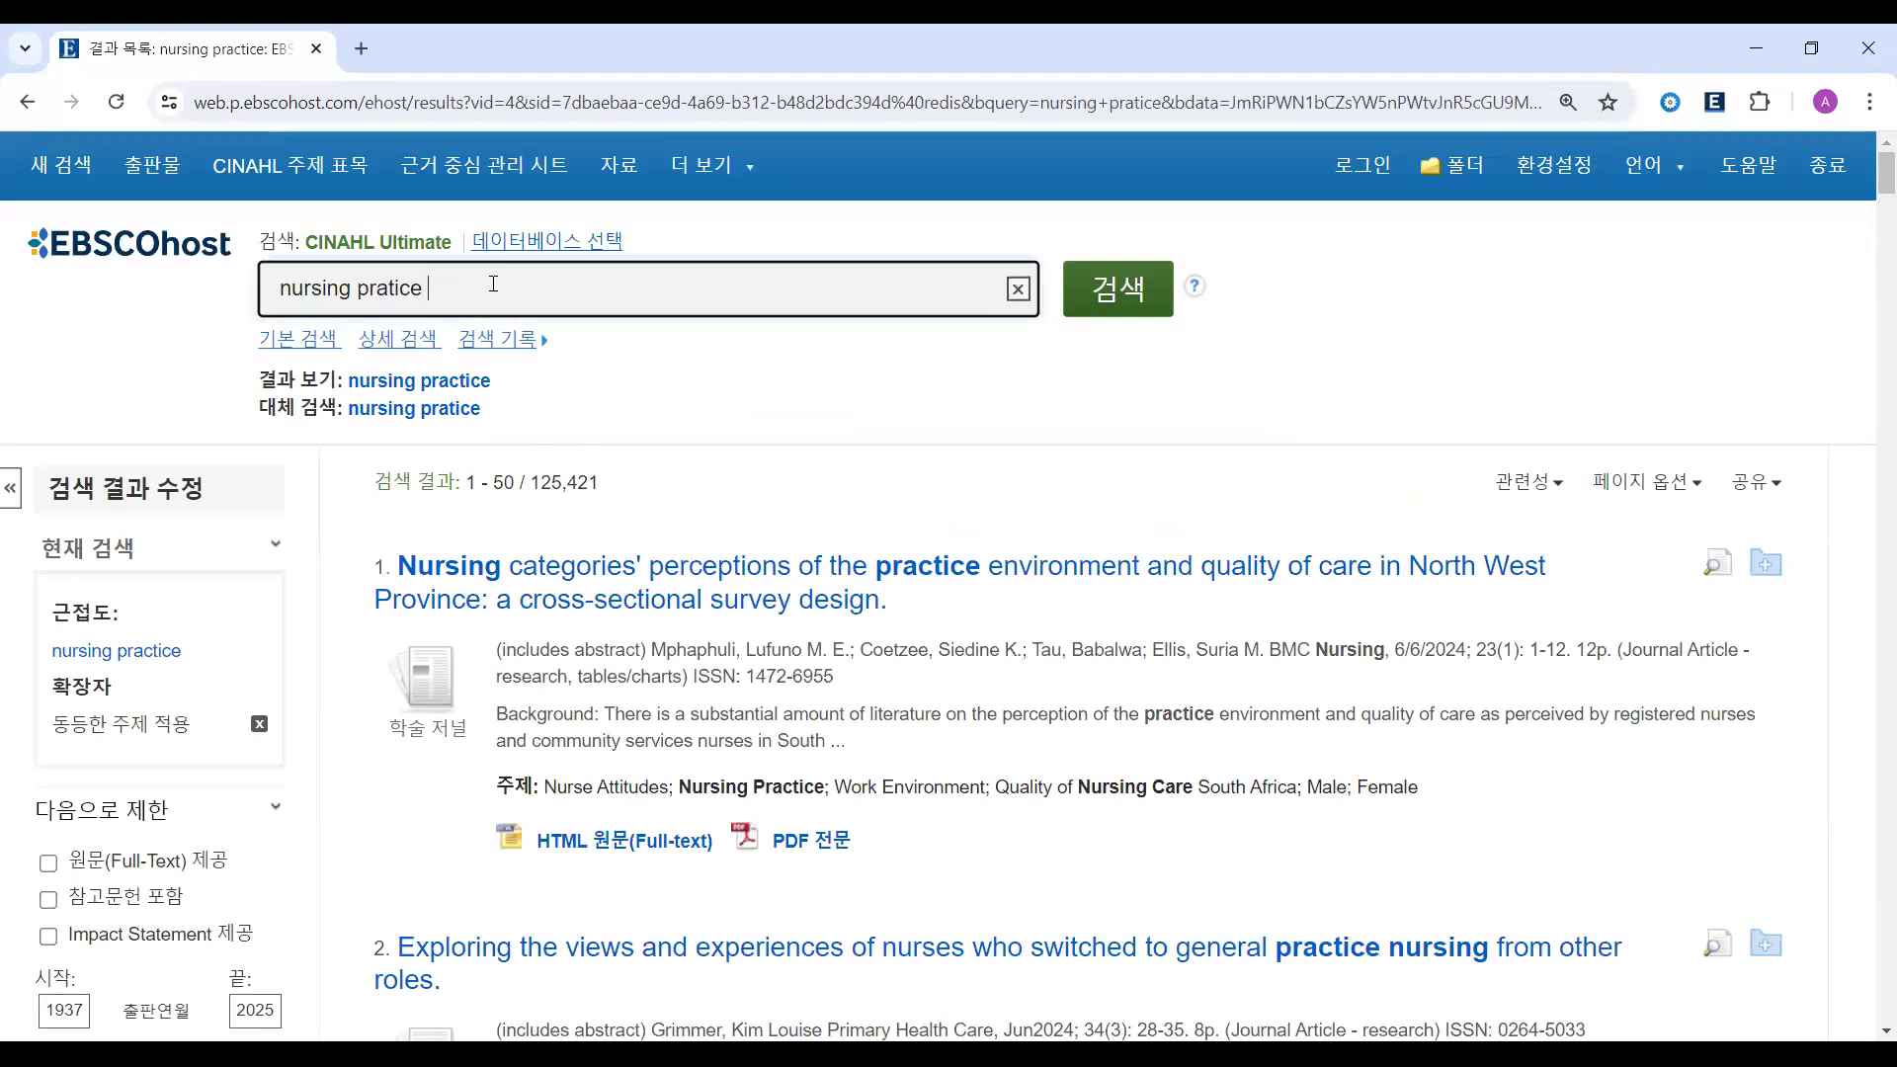
{"action": "type", "text": "OR "}
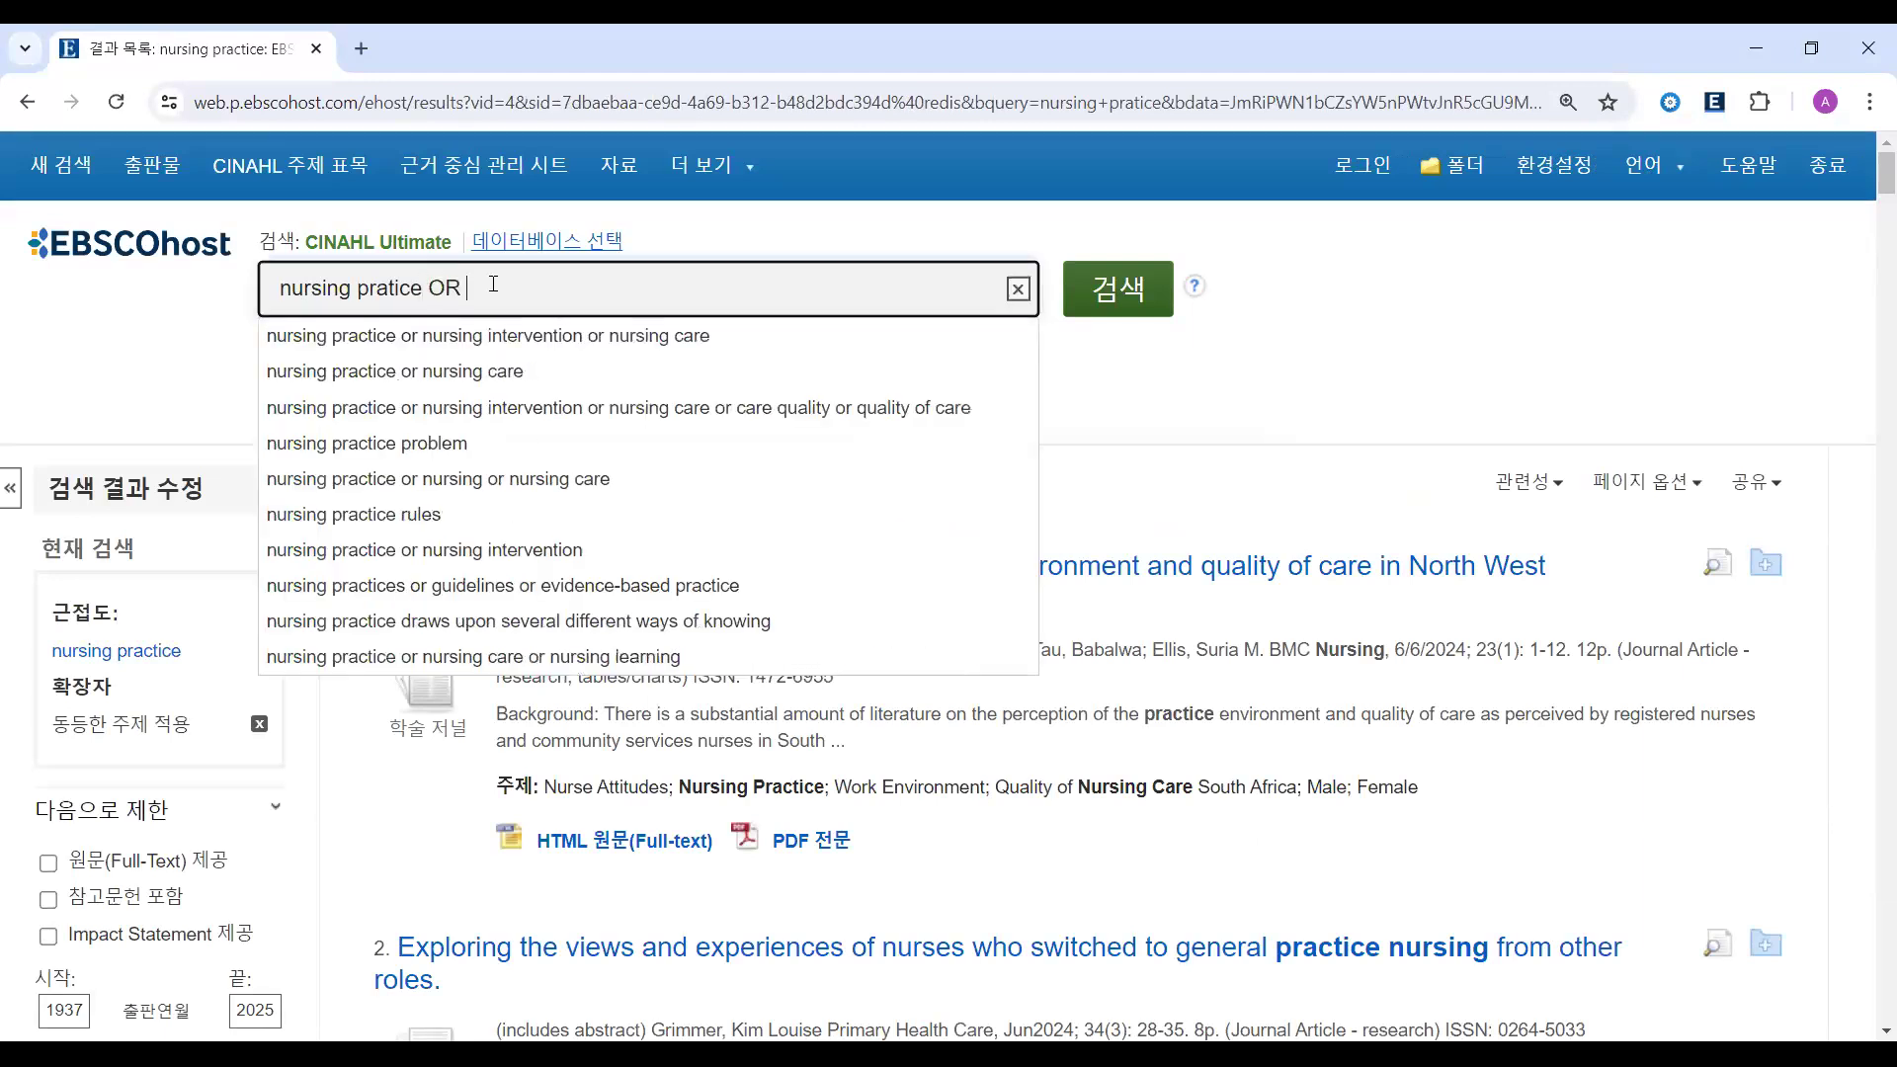
{"action": "type", "text": "nursing car"}
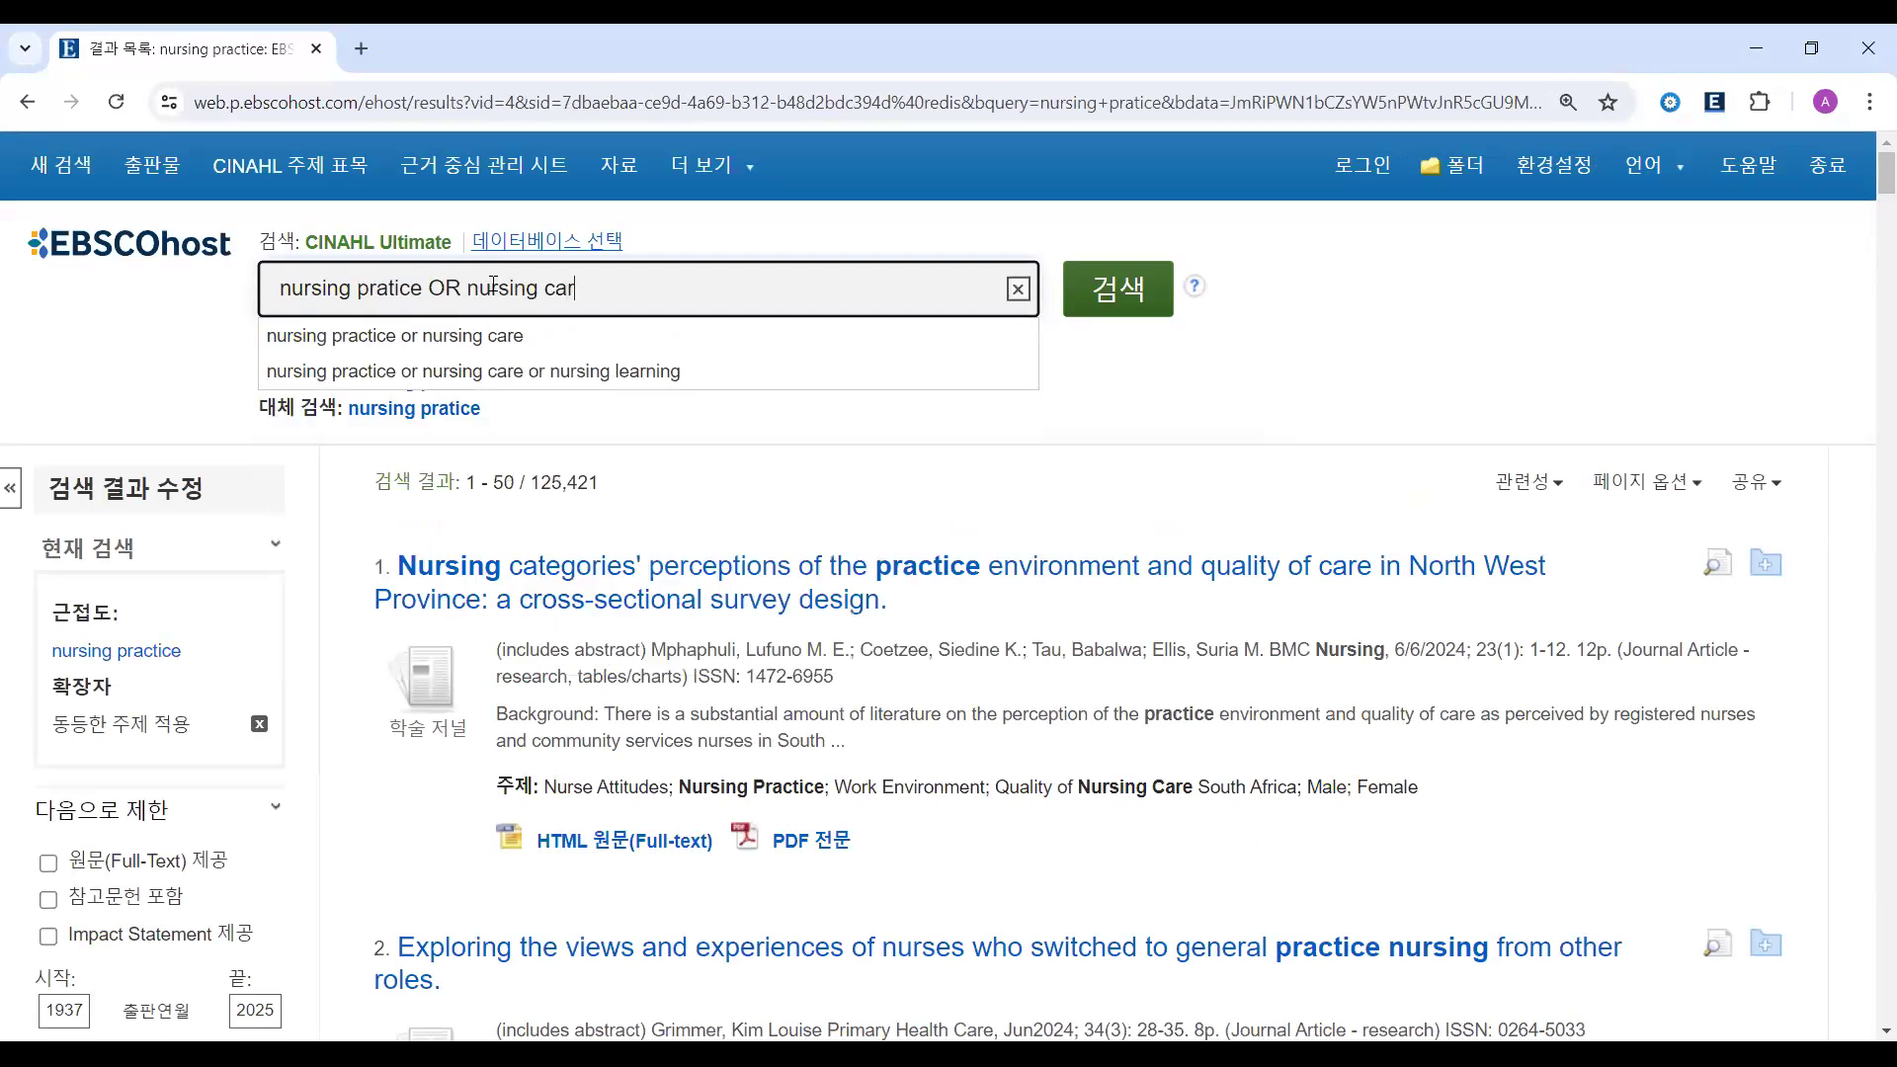
{"action": "type", "text": "e OR pa"}
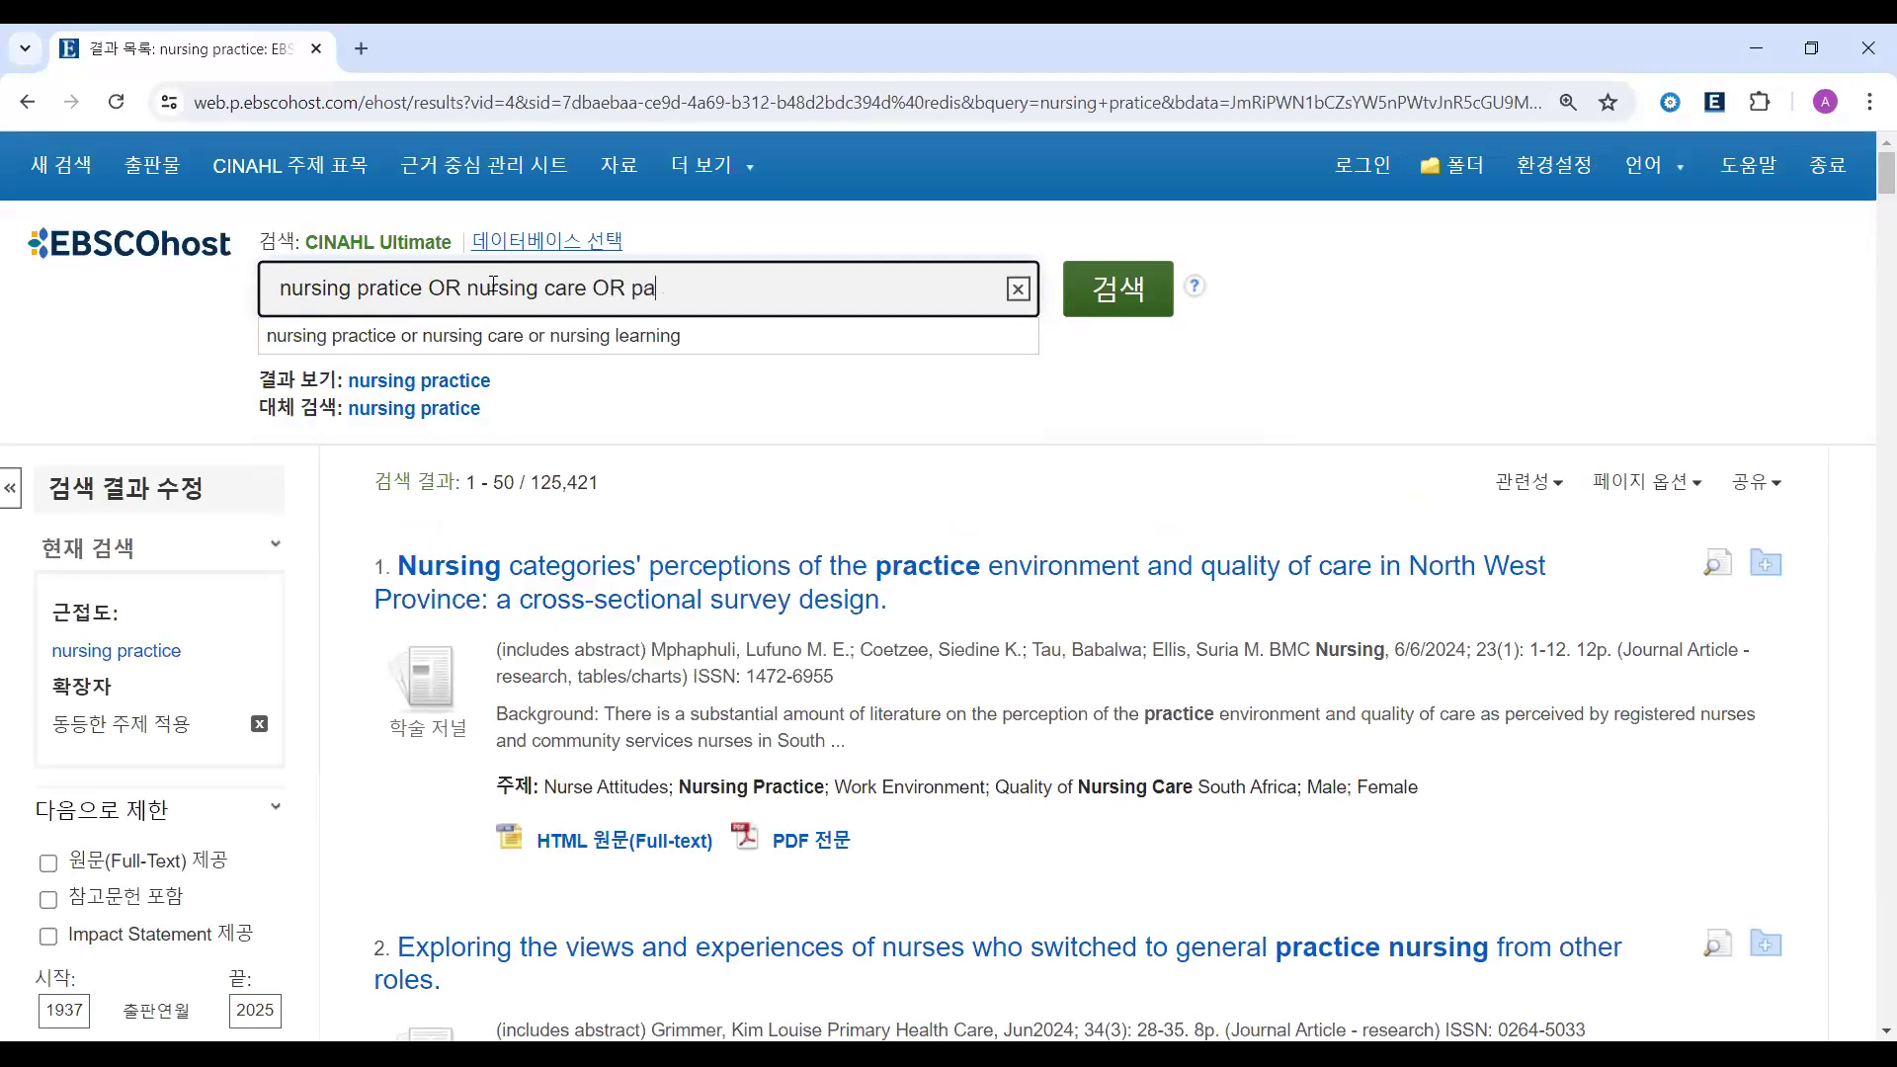
{"action": "type", "text": "tient ca"}
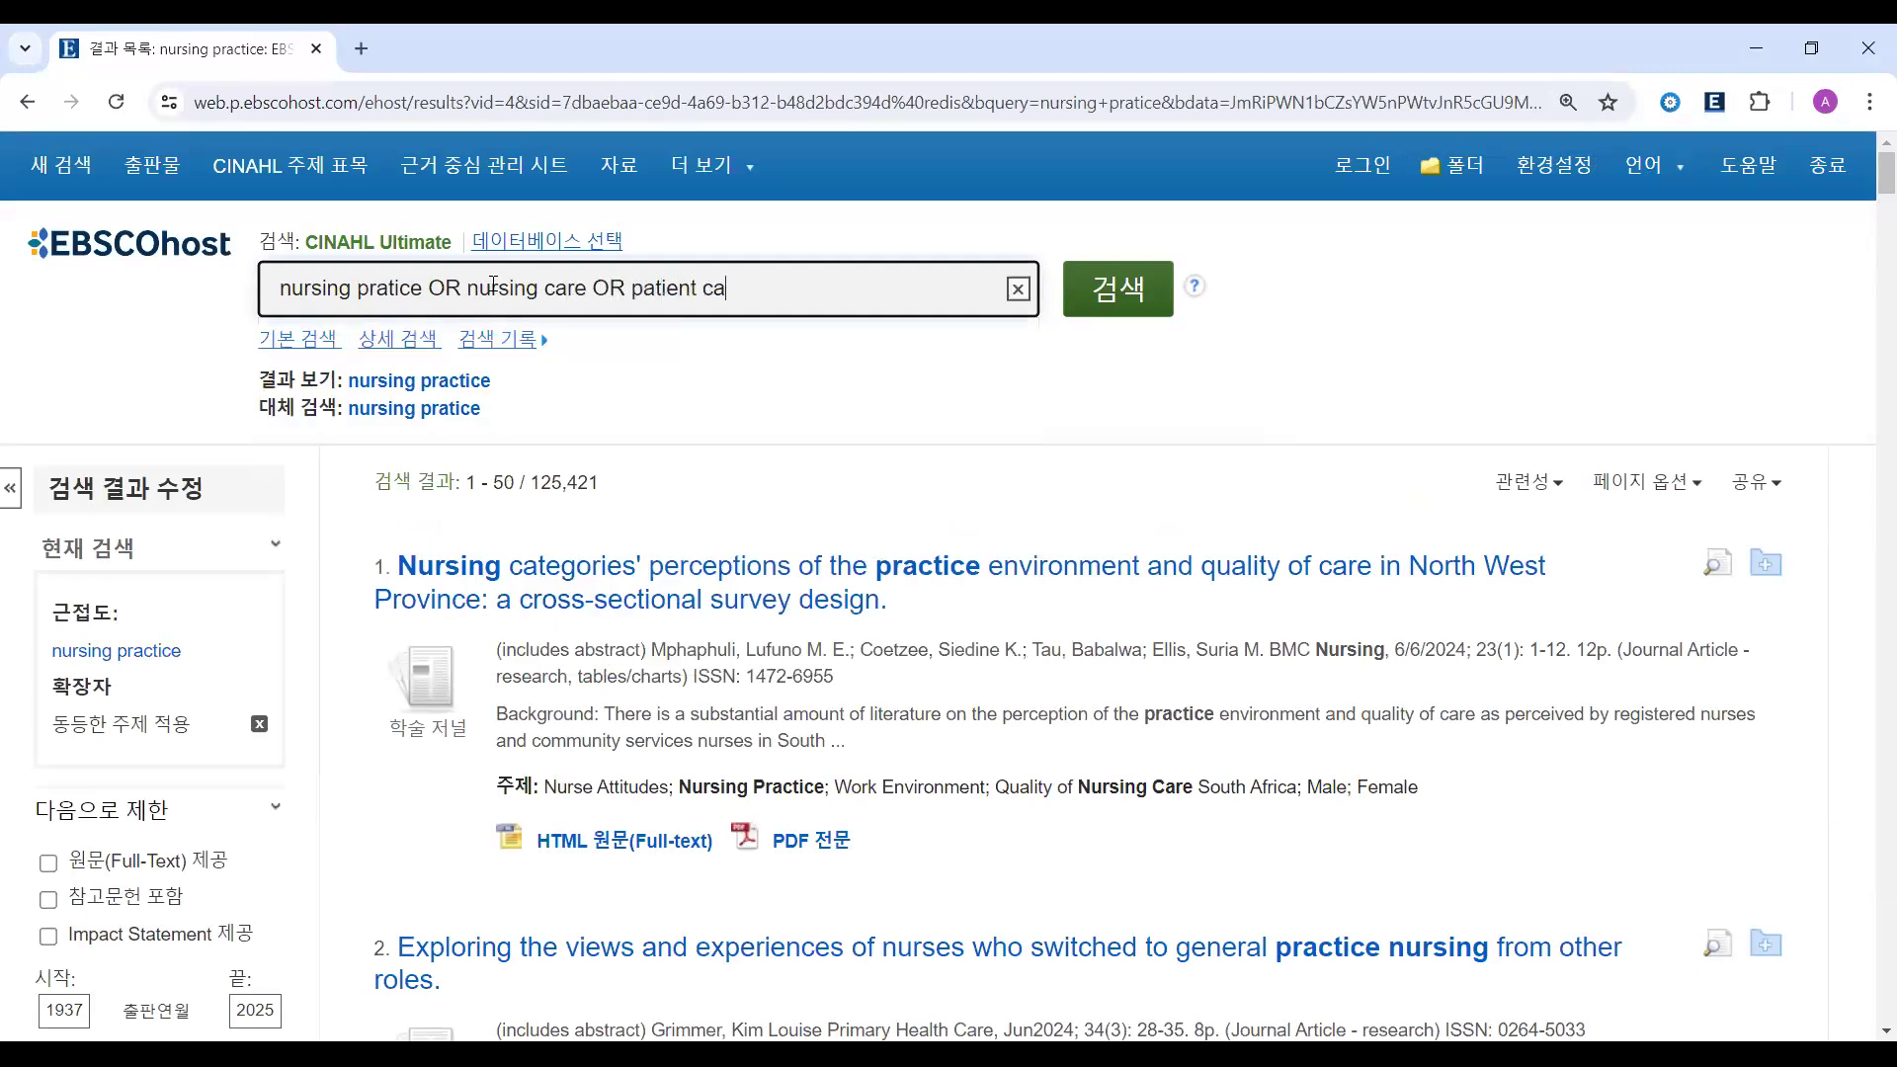
{"action": "type", "text": "re OR nursing ac"}
{"action": "type", "text": "se"}
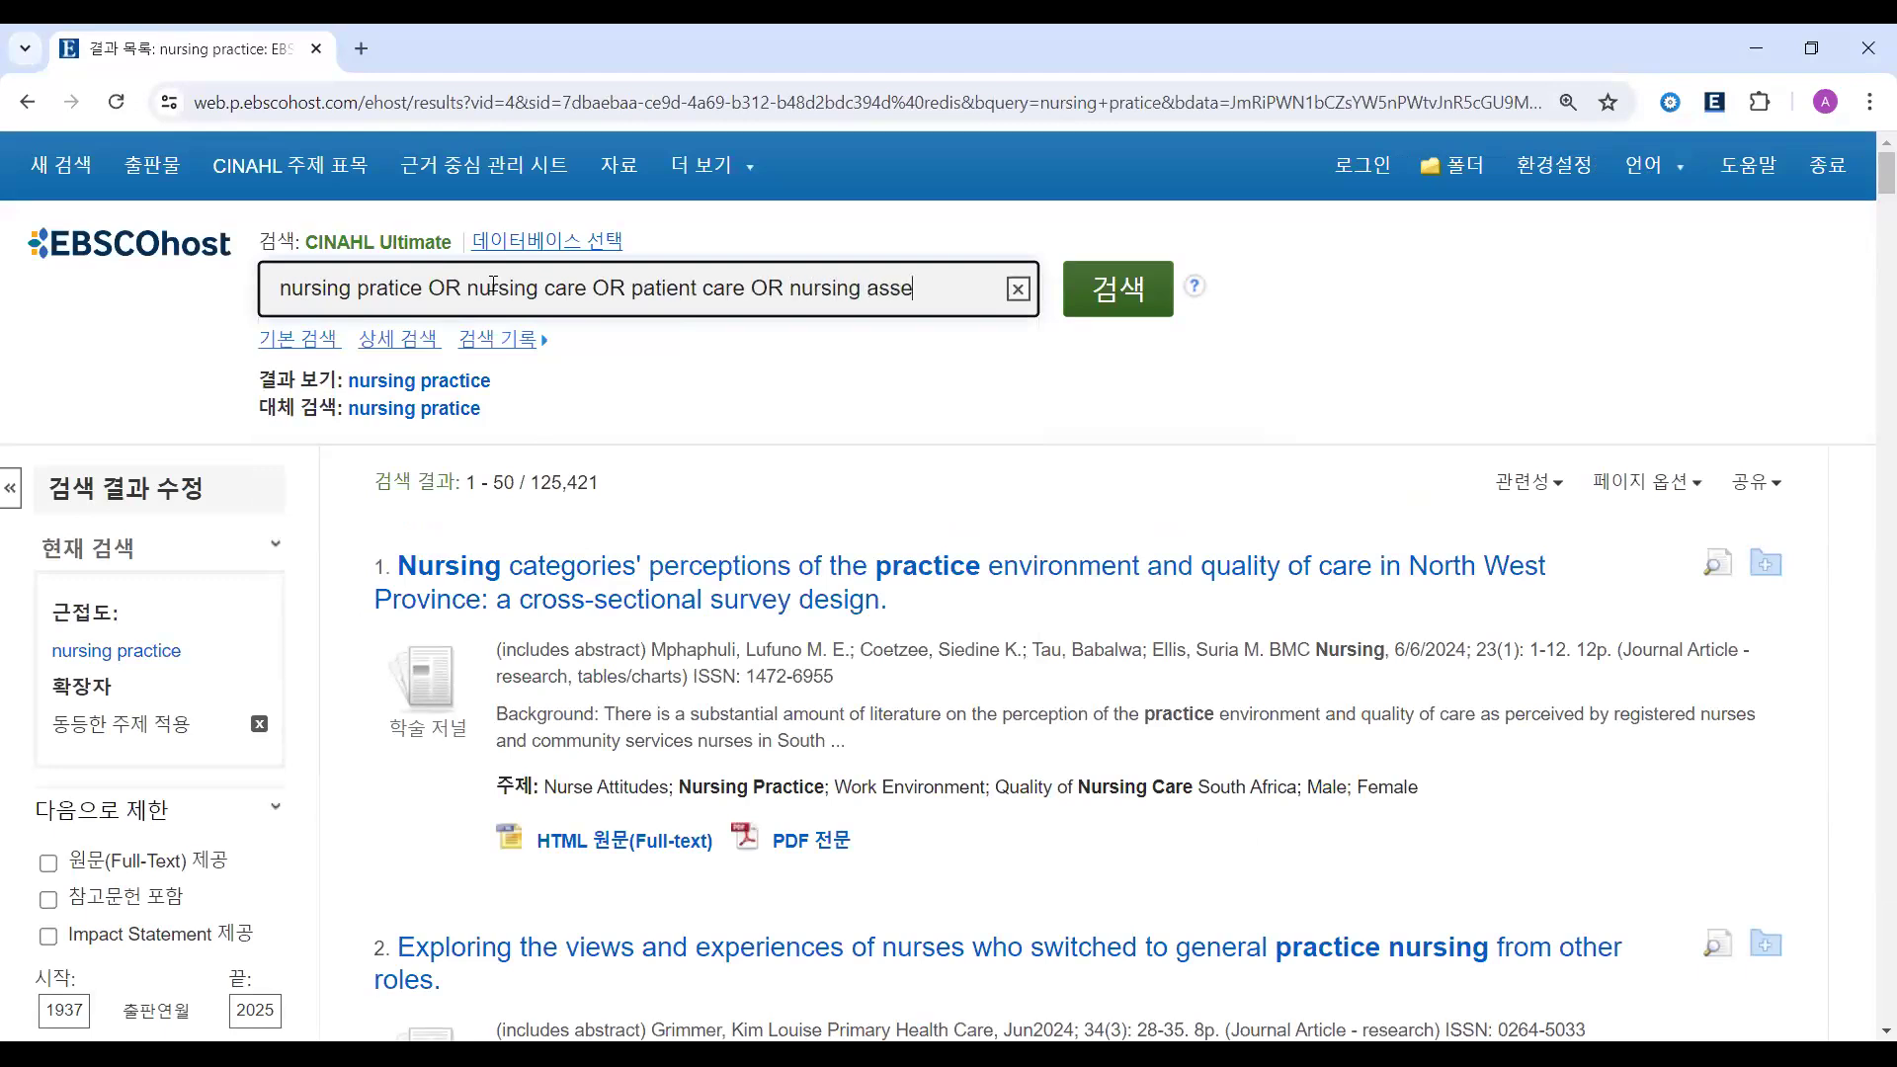
{"action": "type", "text": "ssment OR nursing ev"}
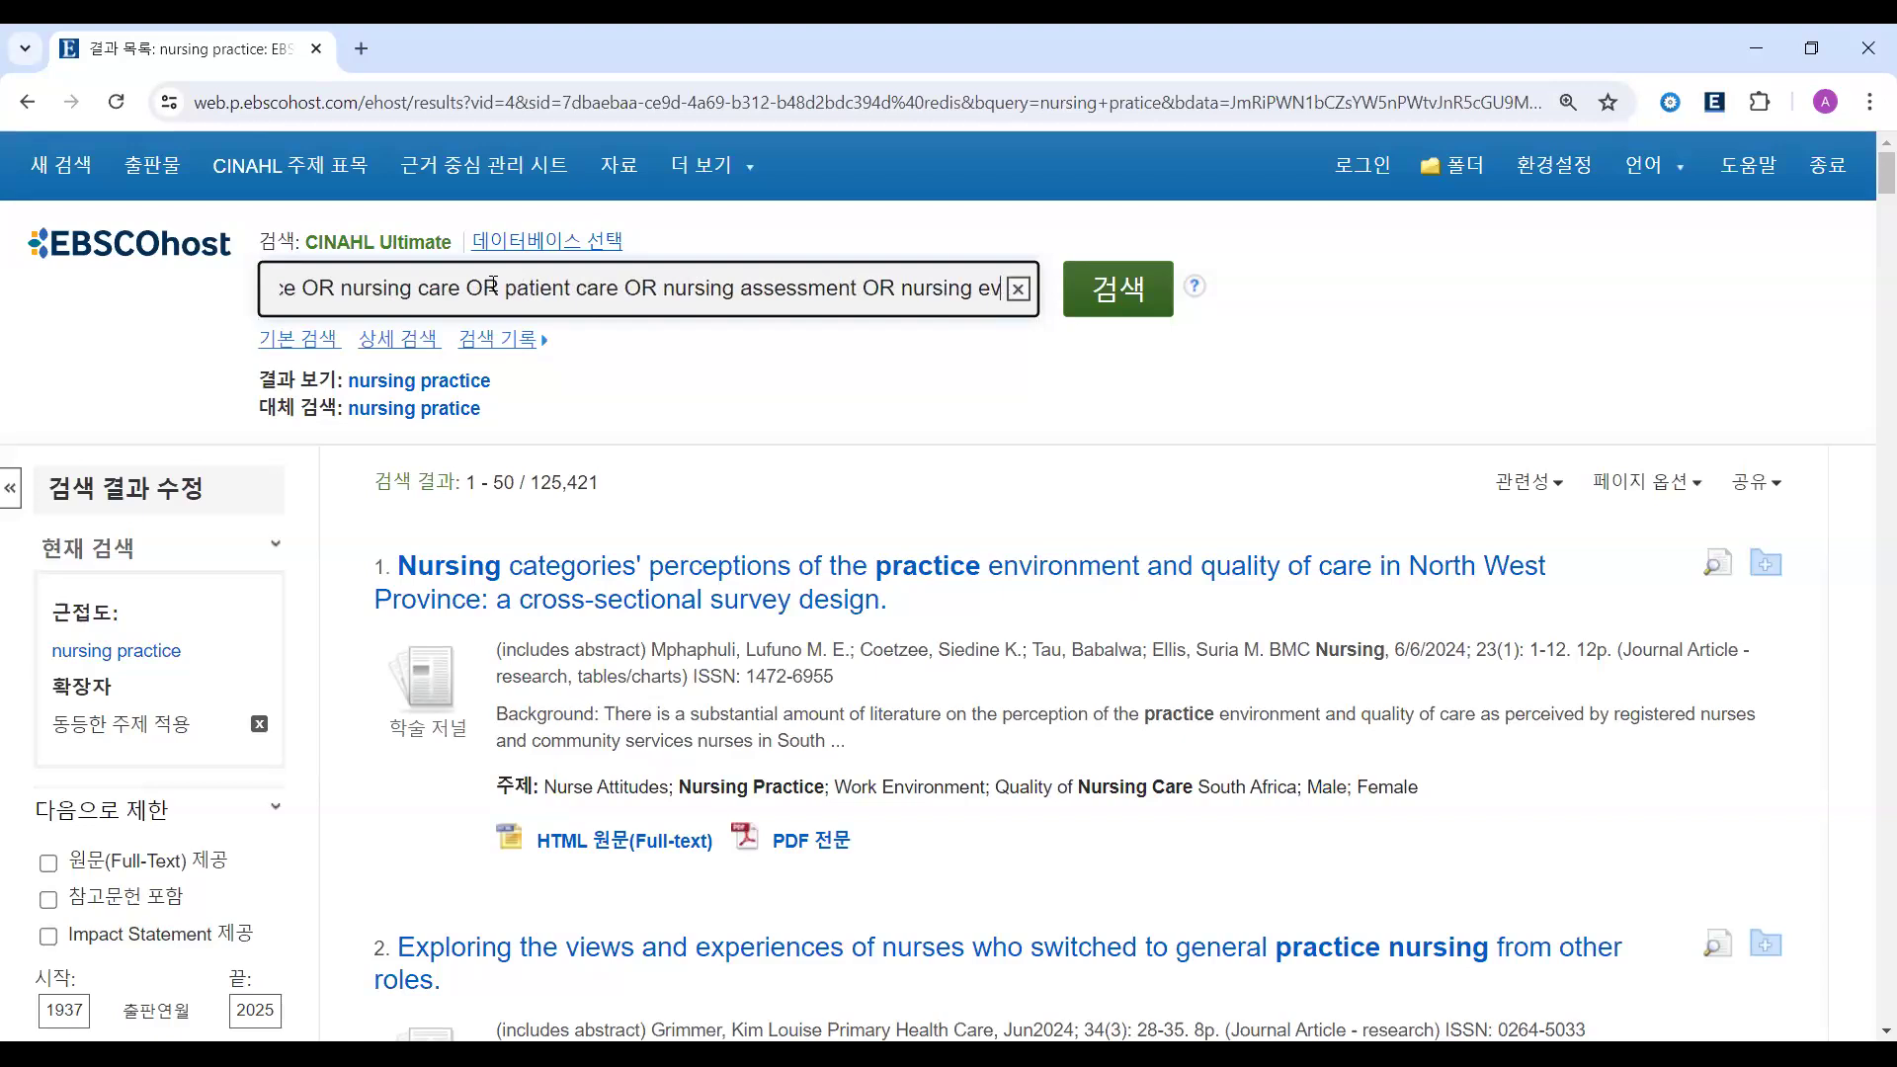
{"action": "type", "text": "l"}
{"action": "key", "text": "BackSpace"}
{"action": "type", "text": "al"}
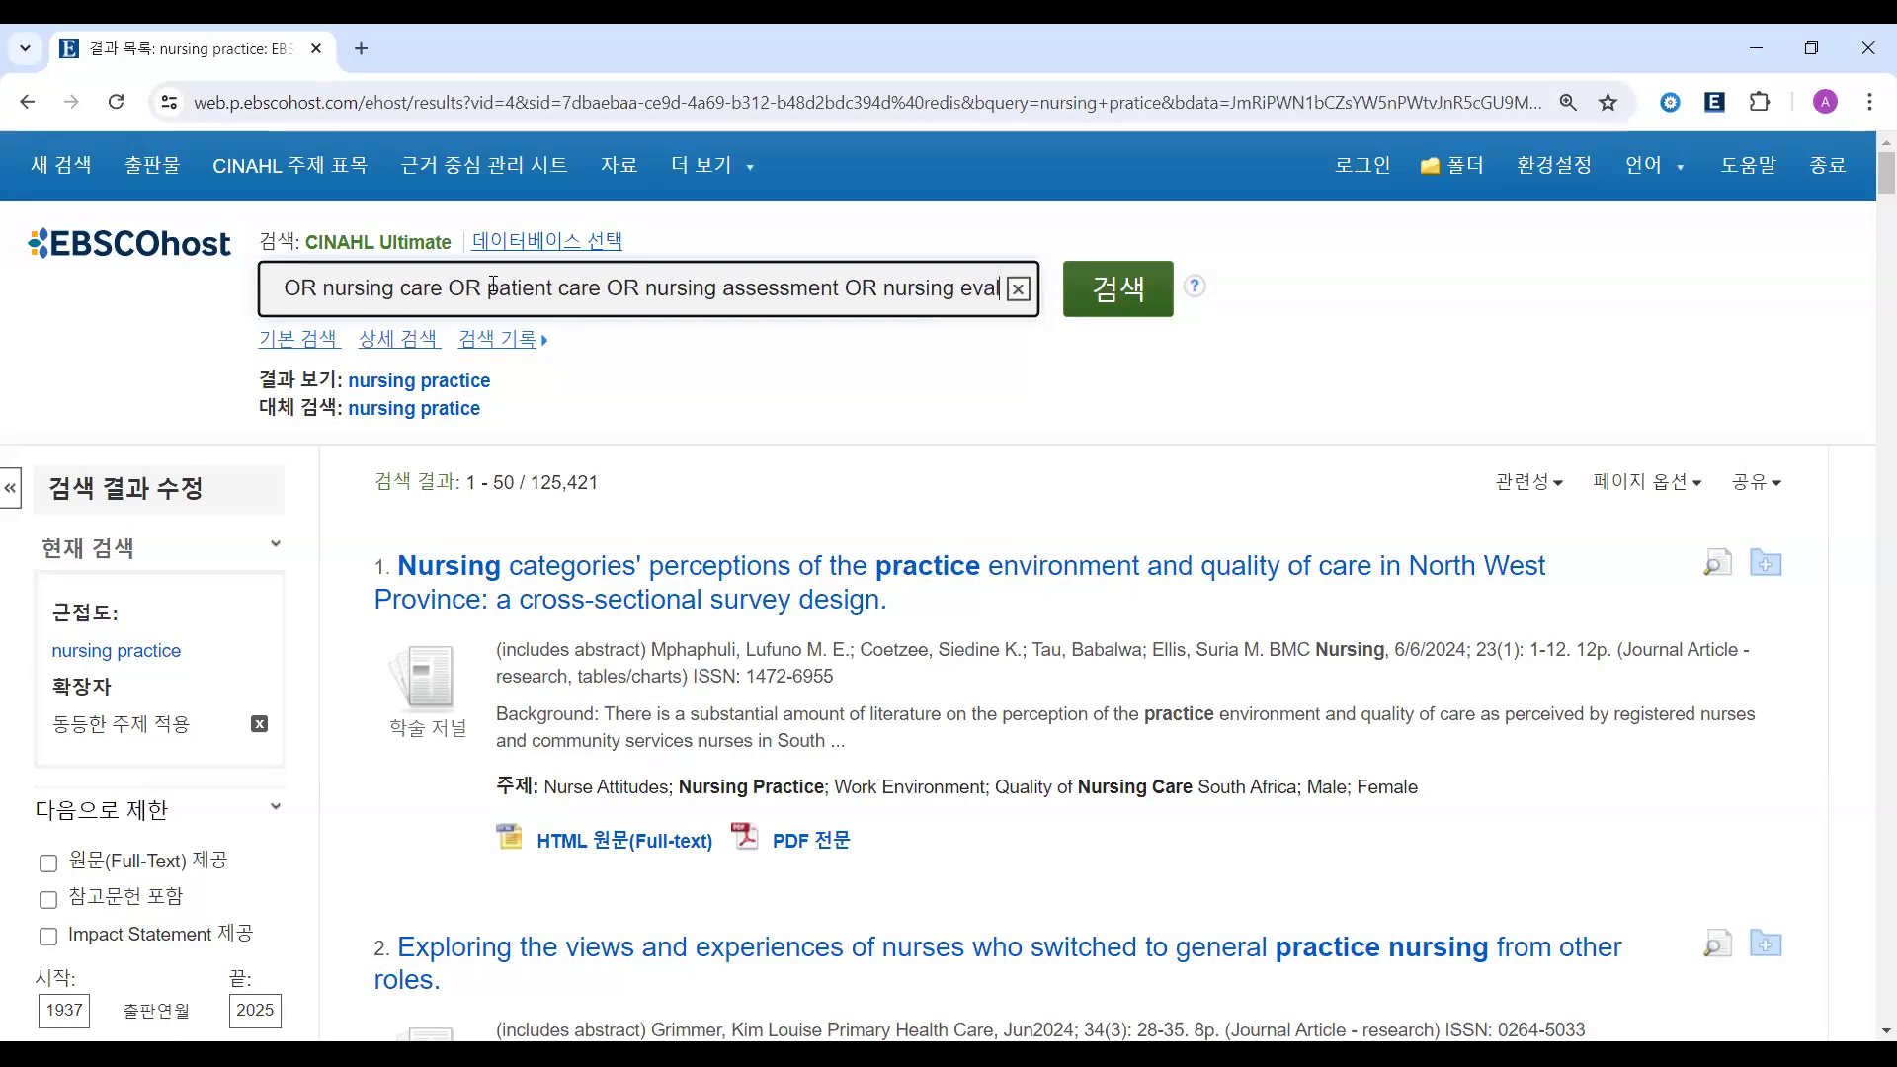
{"action": "type", "text": "uation"}
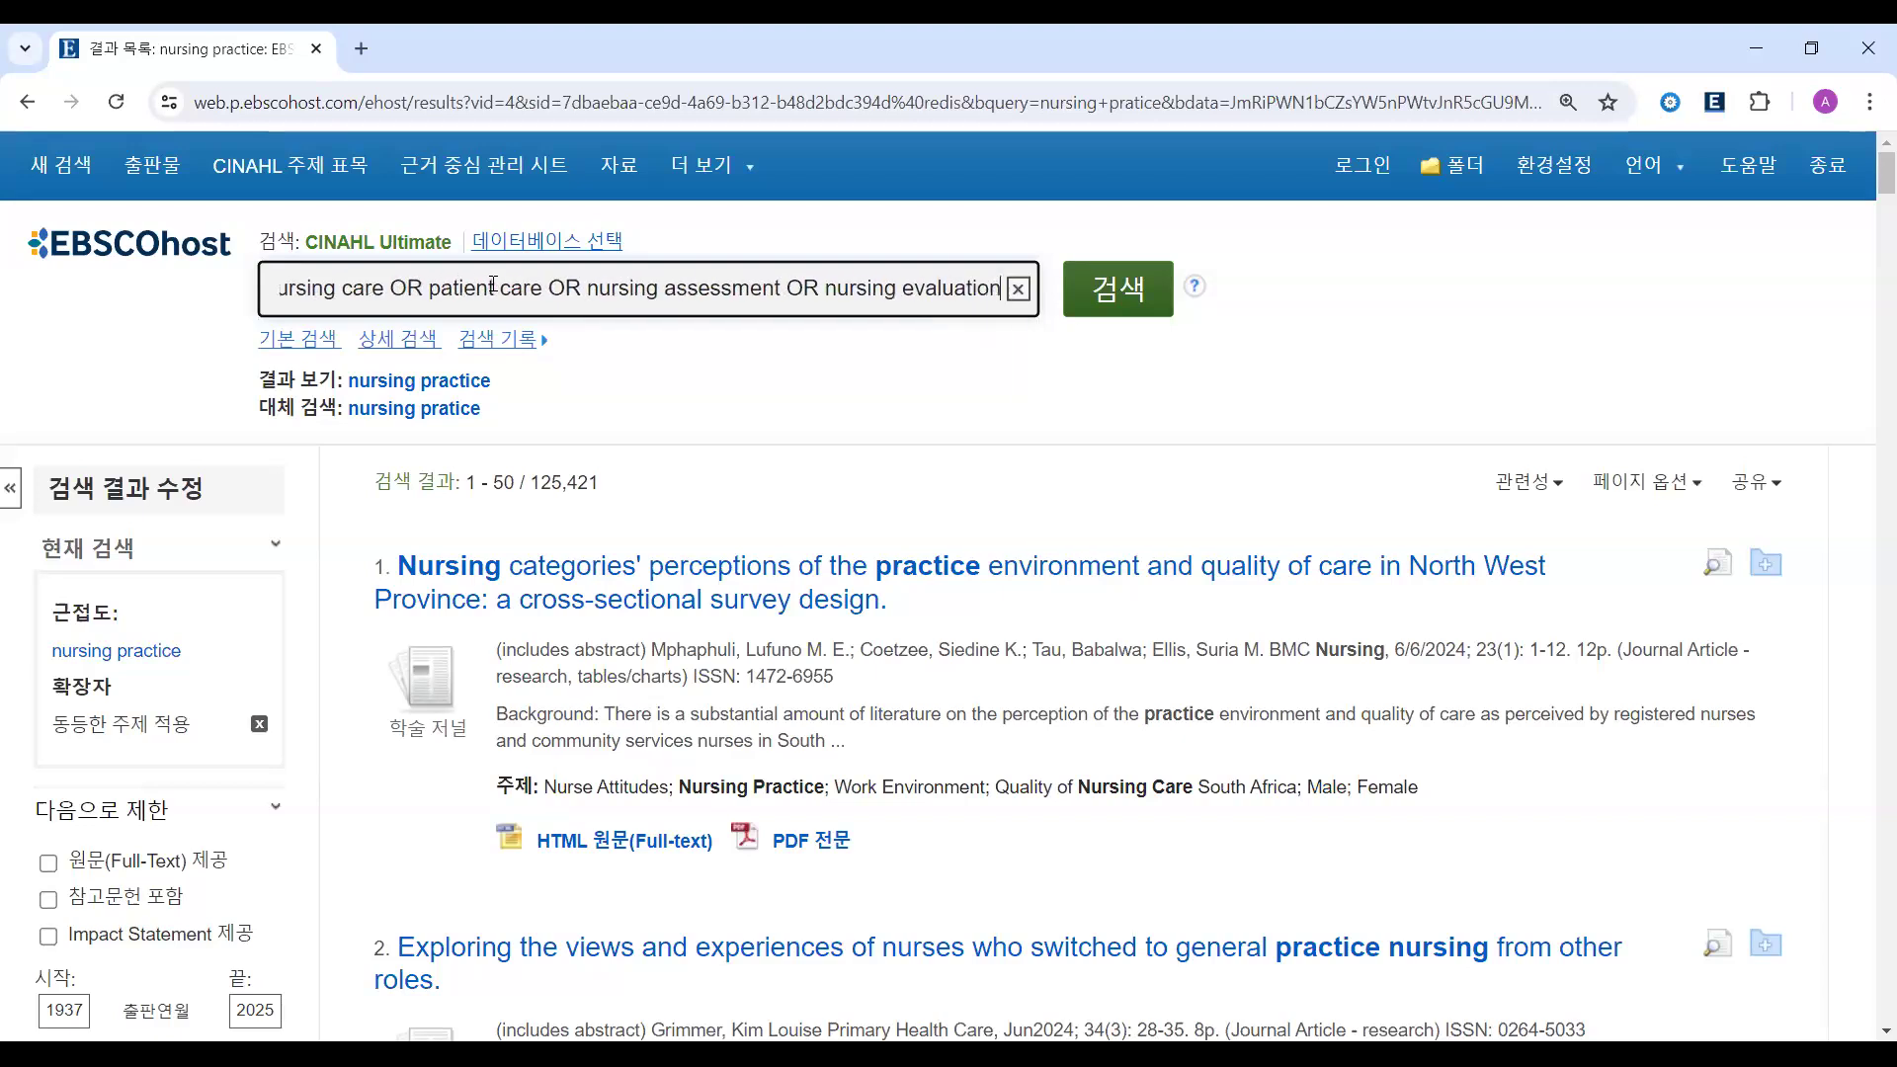
{"action": "left_click", "coordinate": [1117, 289]}
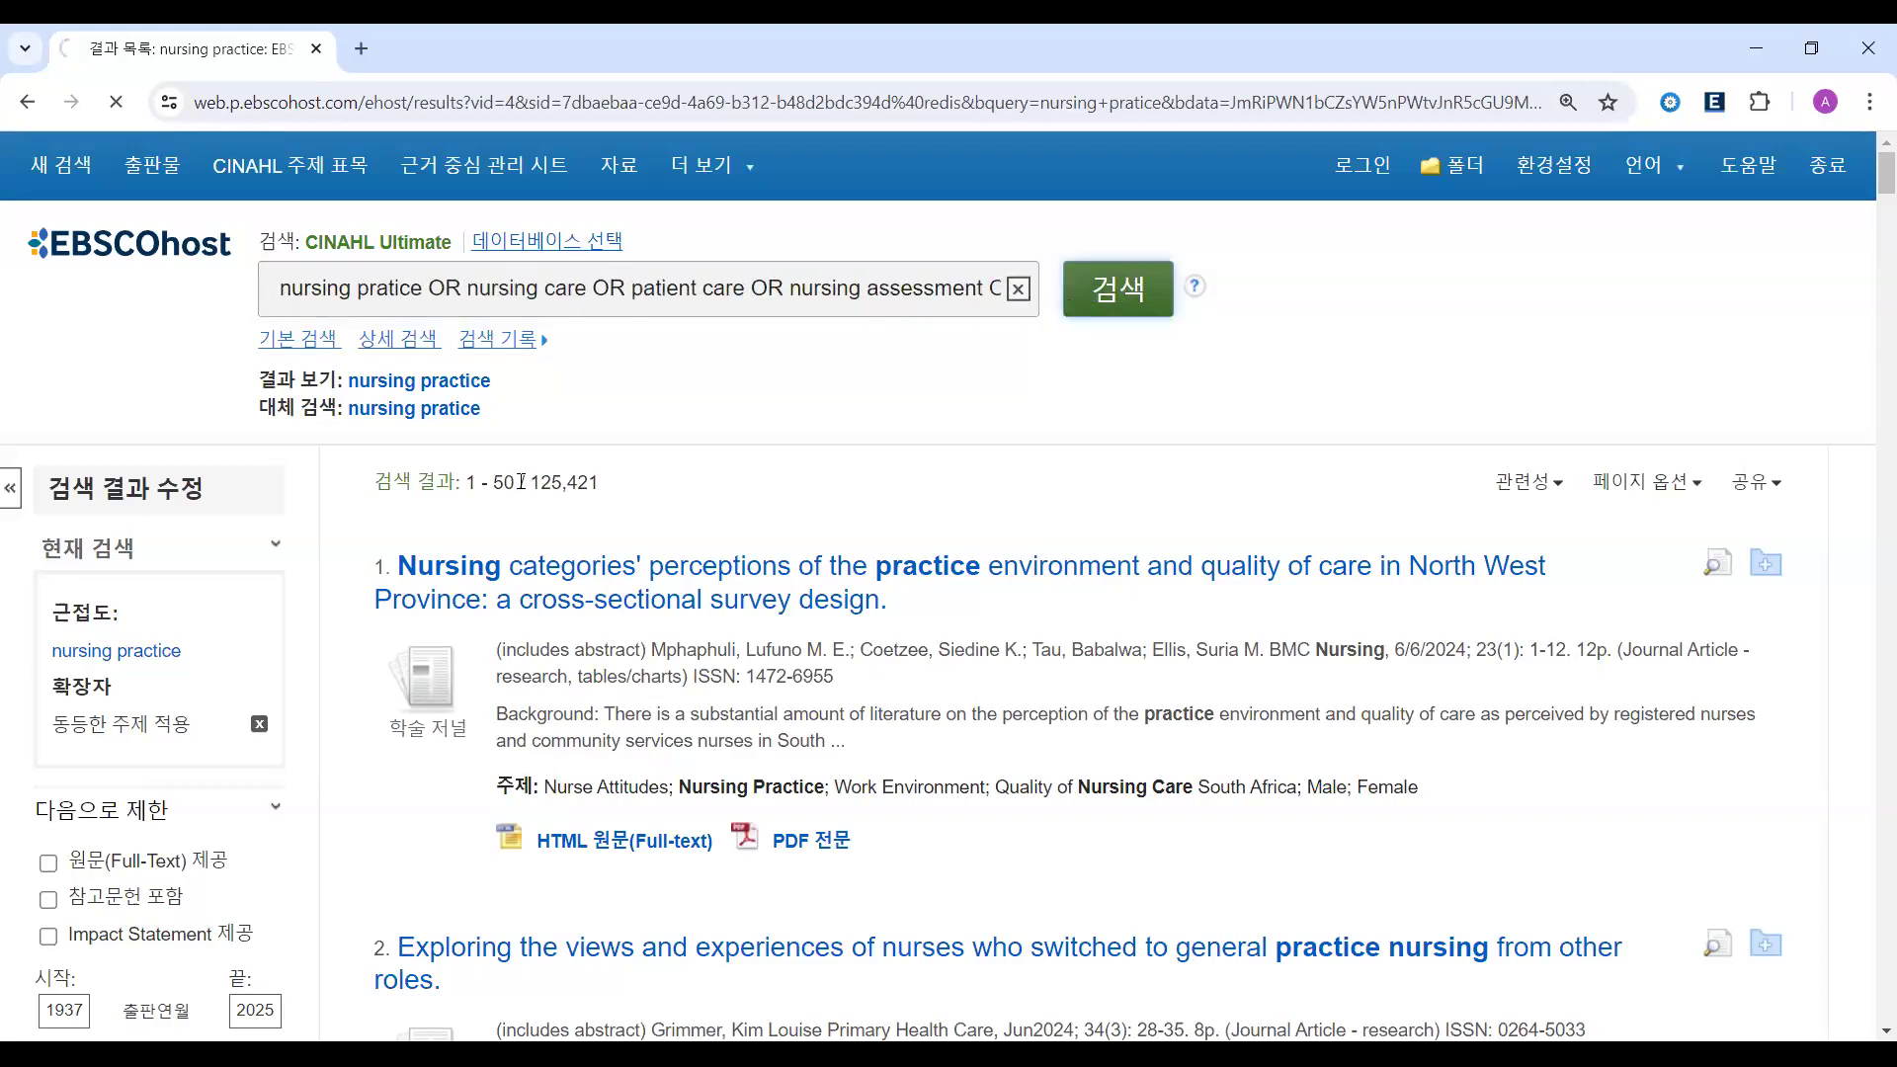
{"action": "left_click_drag", "start_coordinate": [528, 482], "coordinate": [637, 539]}
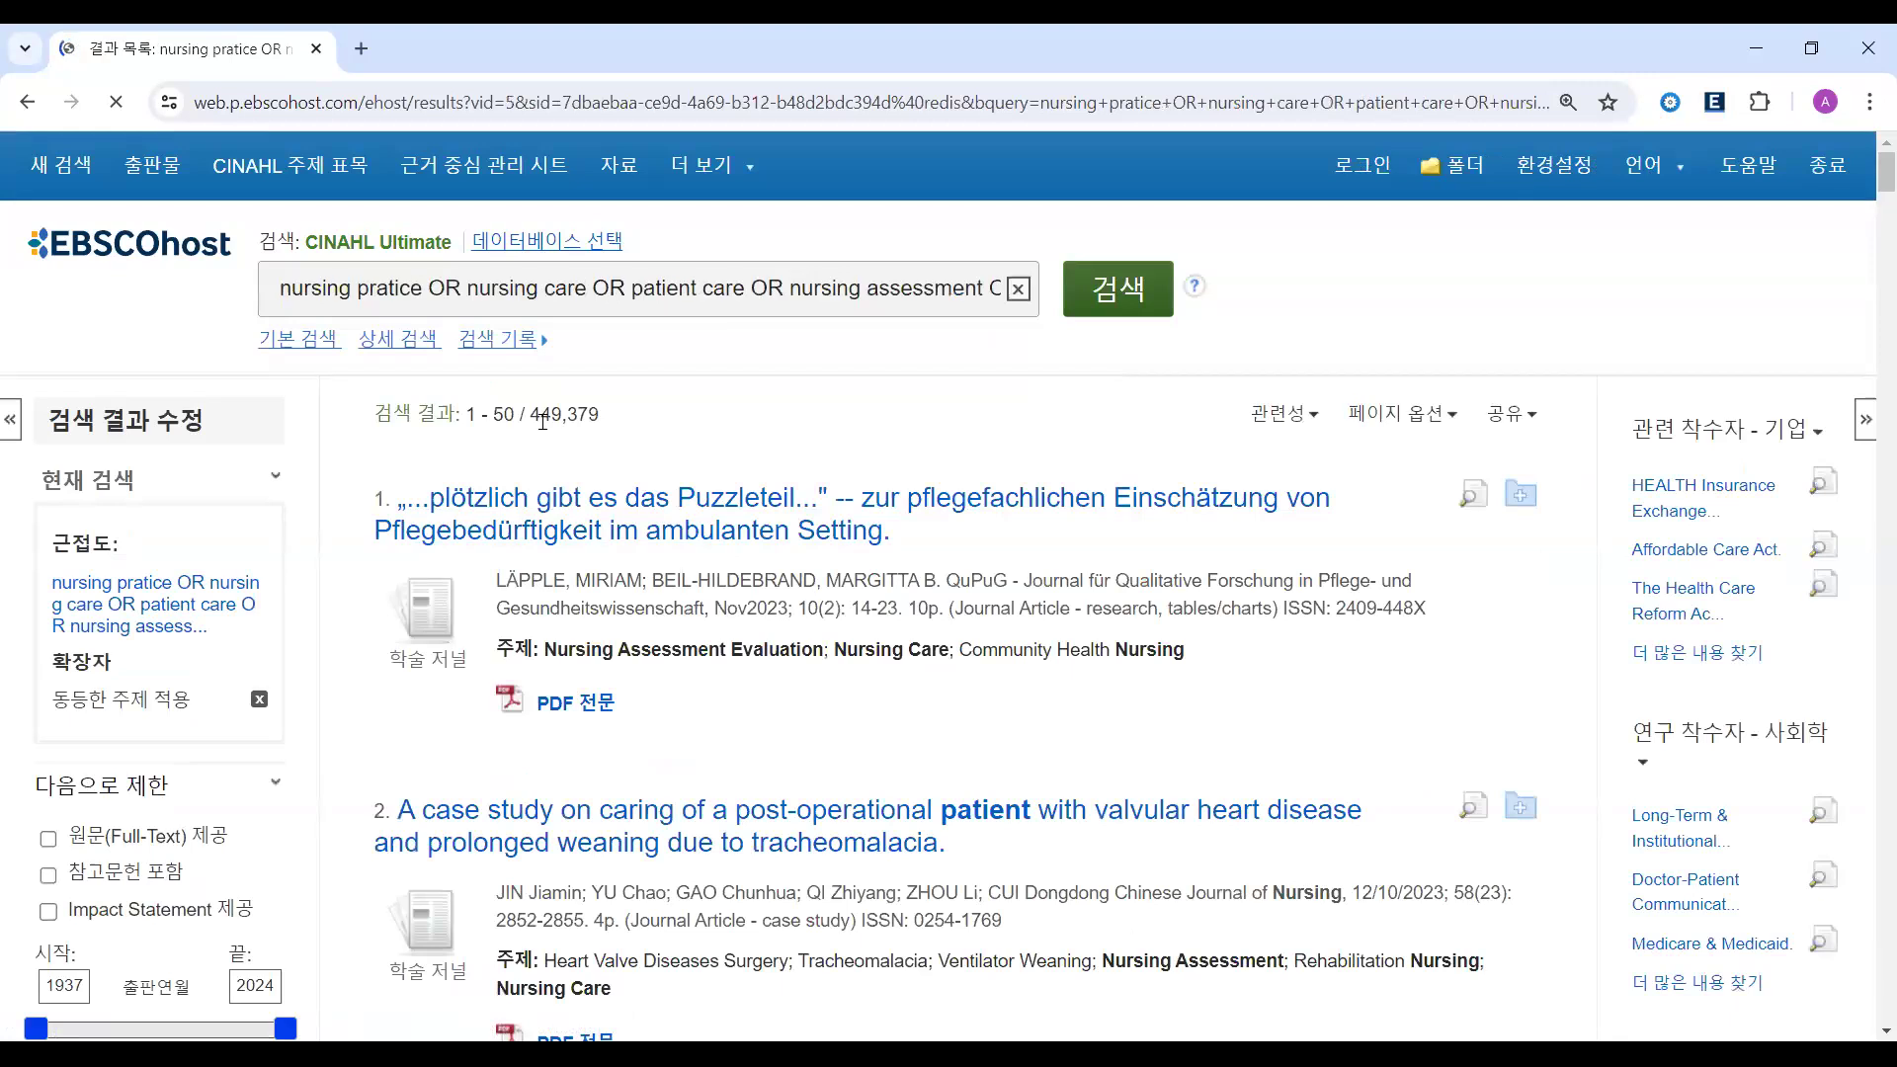
{"action": "left_click_drag", "start_coordinate": [542, 422], "coordinate": [620, 423]}
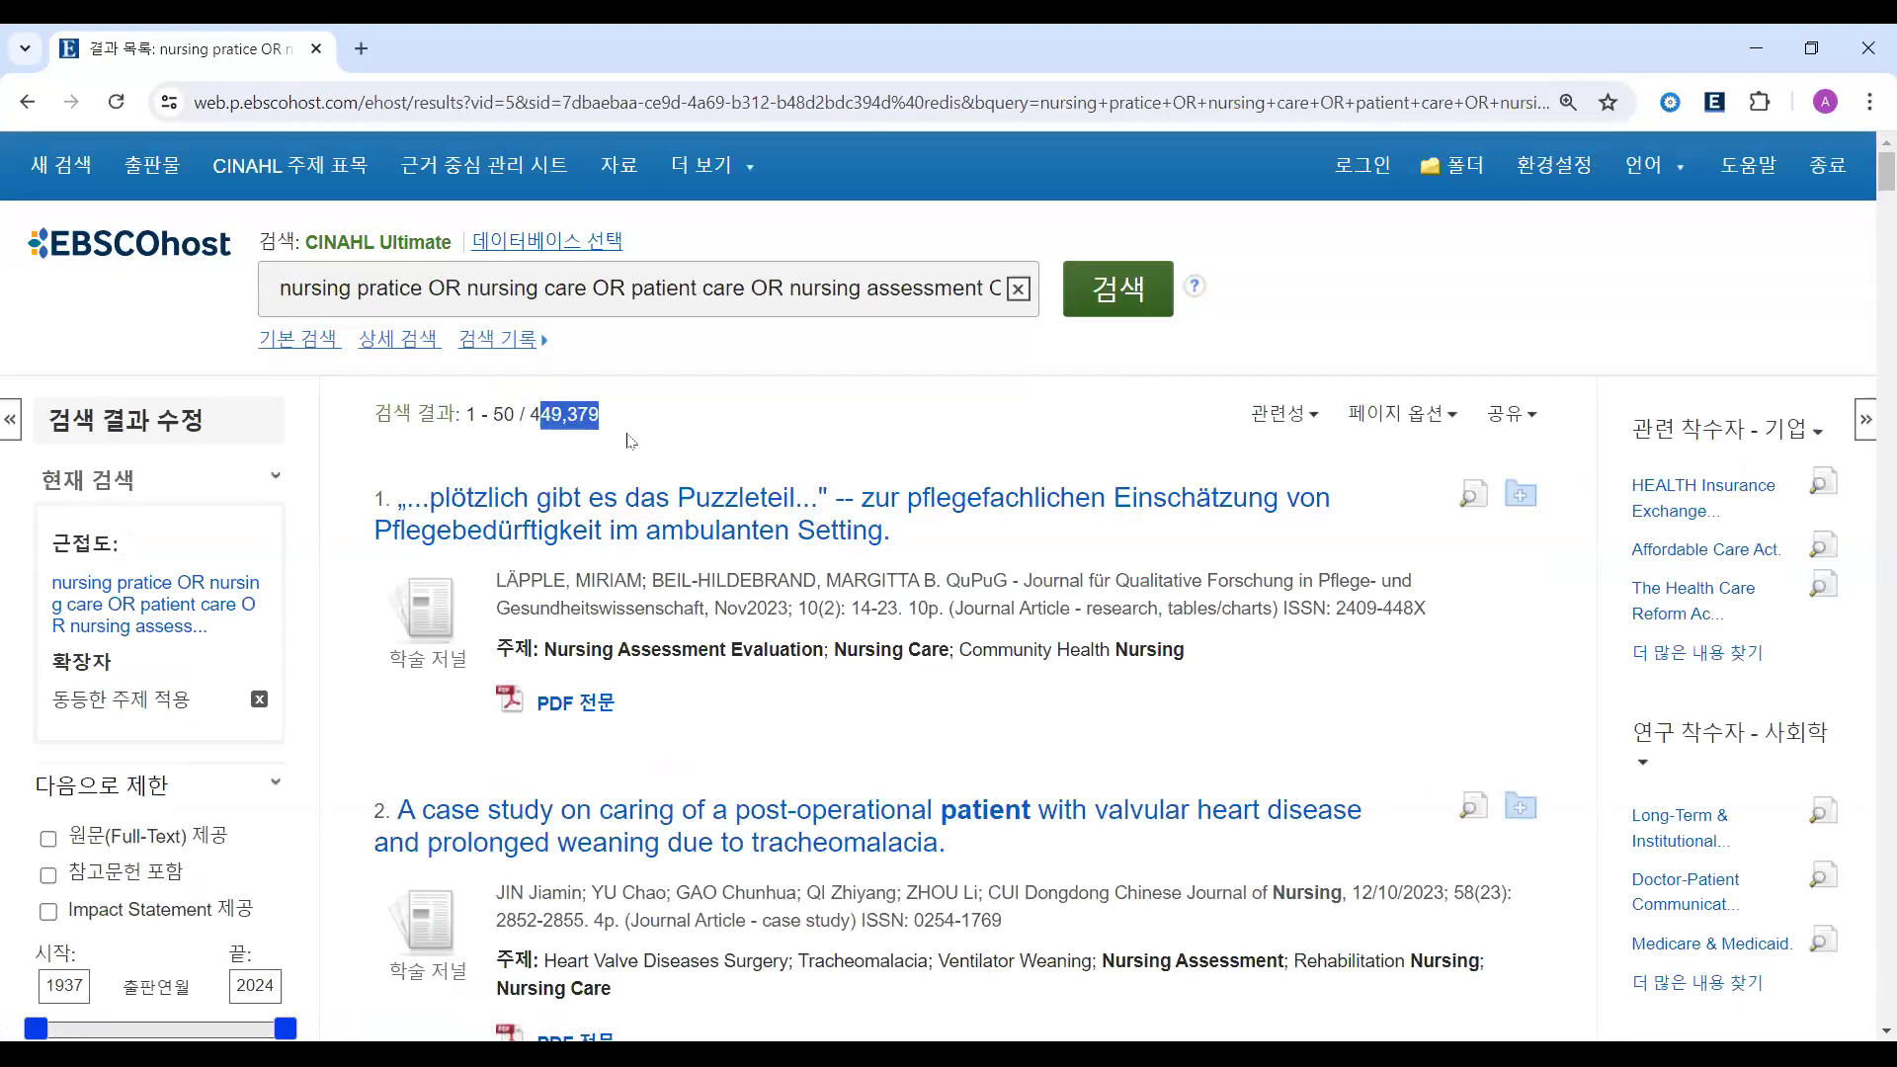
- Copy the whole nursing query, replace it with "artificial intelligence" and run the search
{"action": "left_click_drag", "start_coordinate": [336, 289], "coordinate": [1024, 312]}
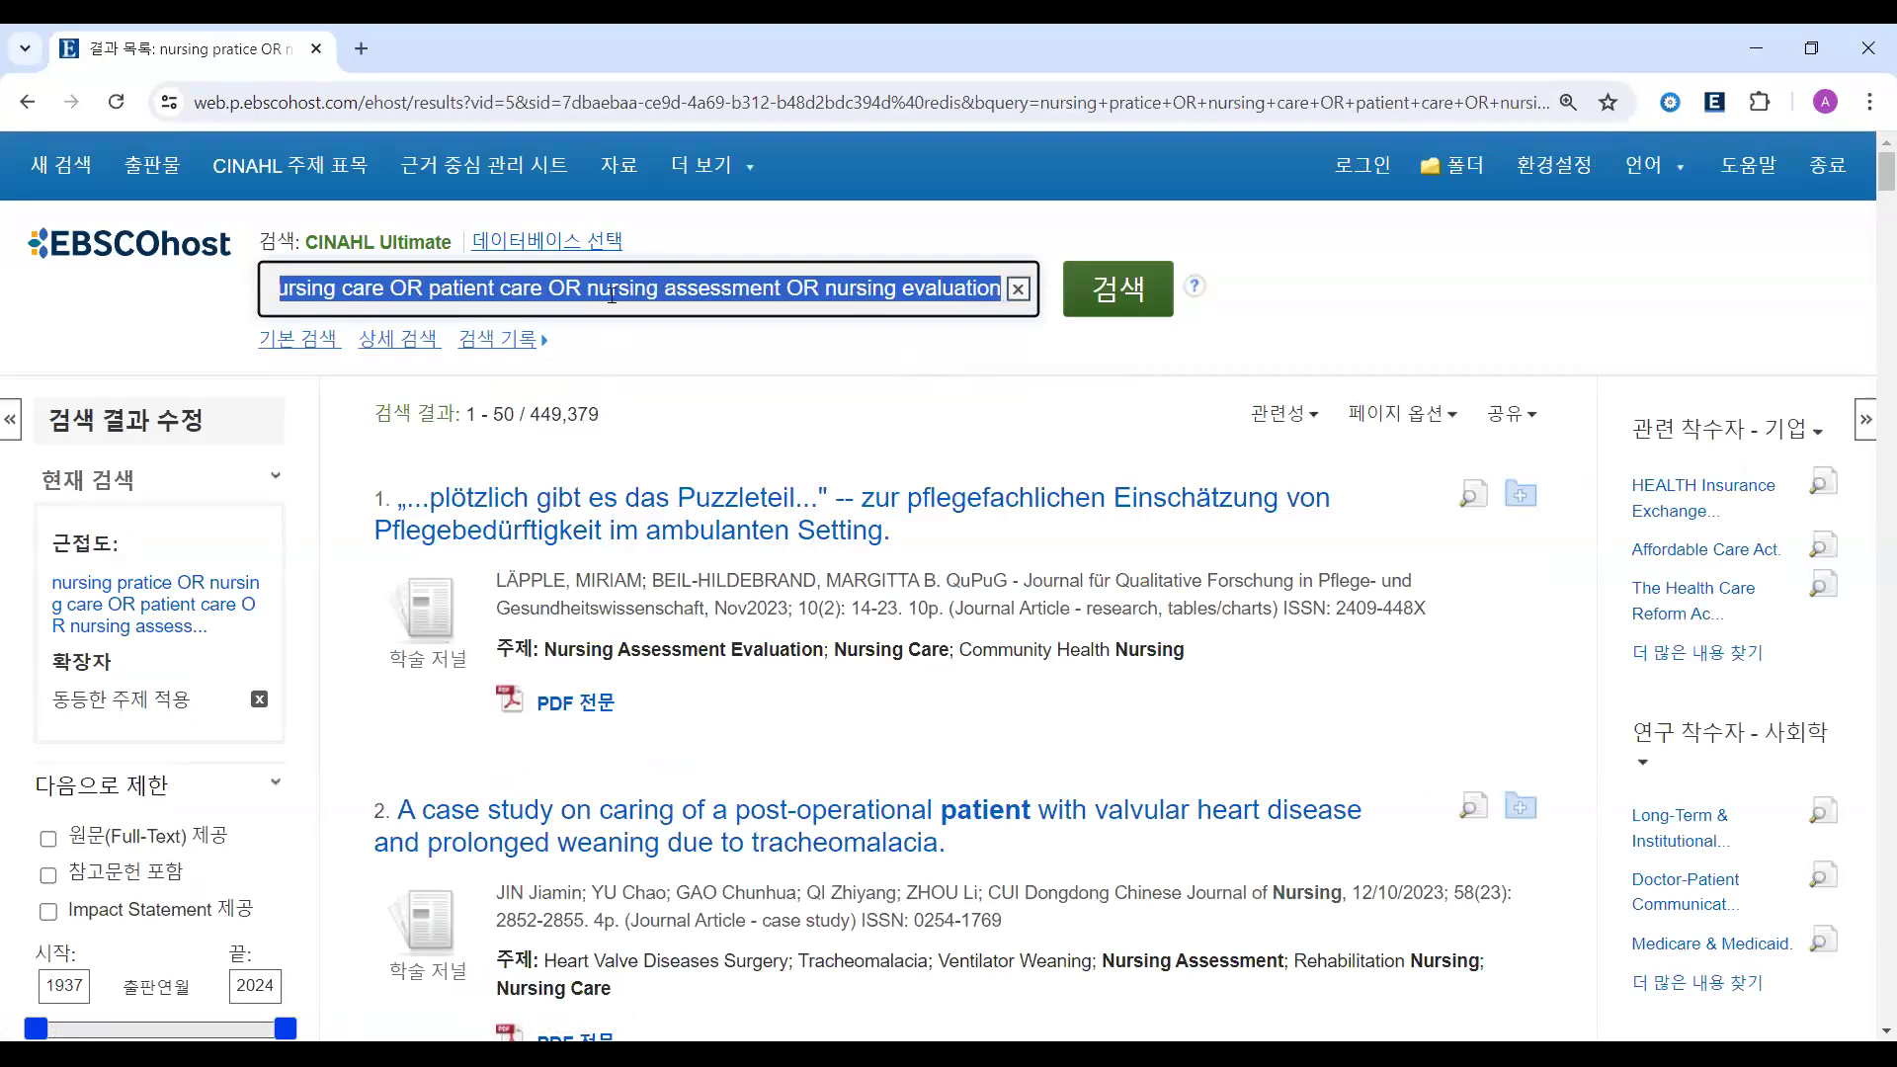
{"action": "key", "text": "BackSpace"}
{"action": "type", "text": "artificial in"}
{"action": "key", "text": "Up"}
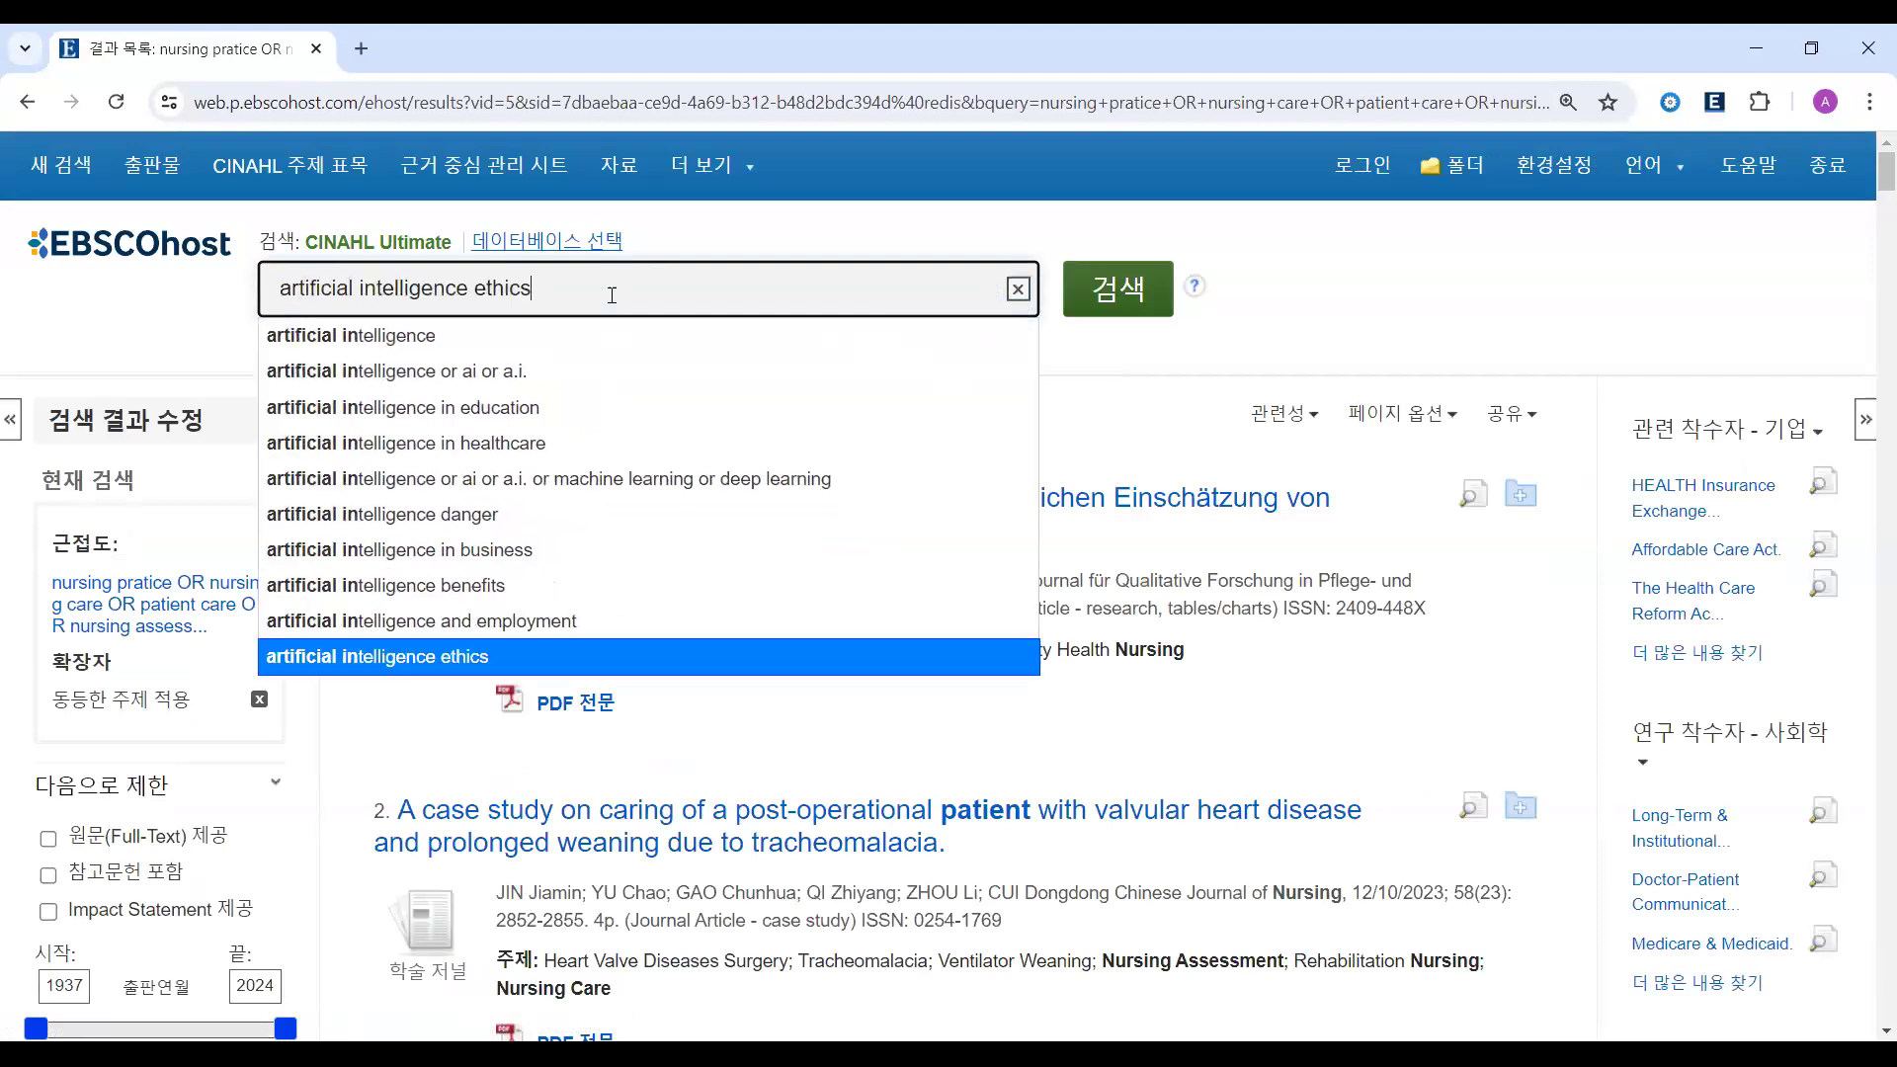
{"action": "double_click", "coordinate": [516, 286]}
{"action": "key", "text": "BackSpace"}
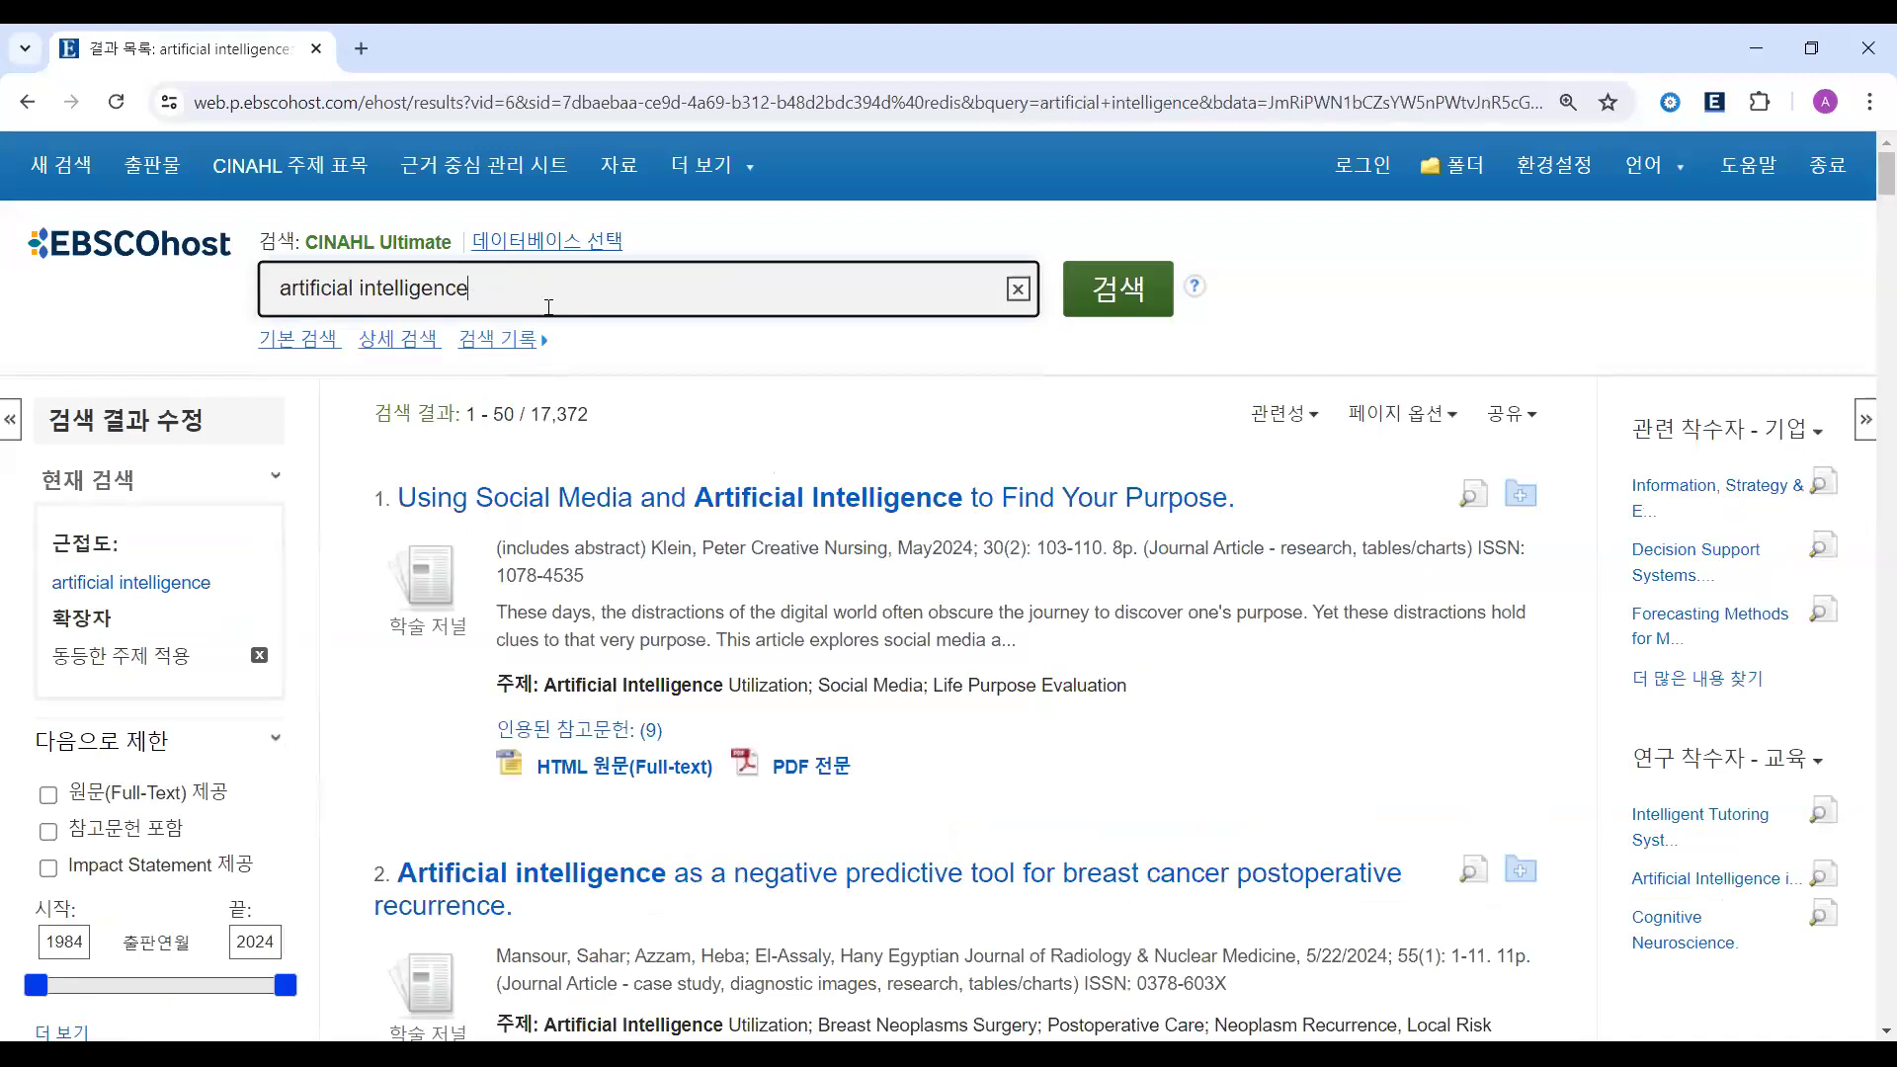
- Extend the query with "OR AI OR machine learing OR generative AI" and run the search
{"action": "type", "text": "OR AI OR"}
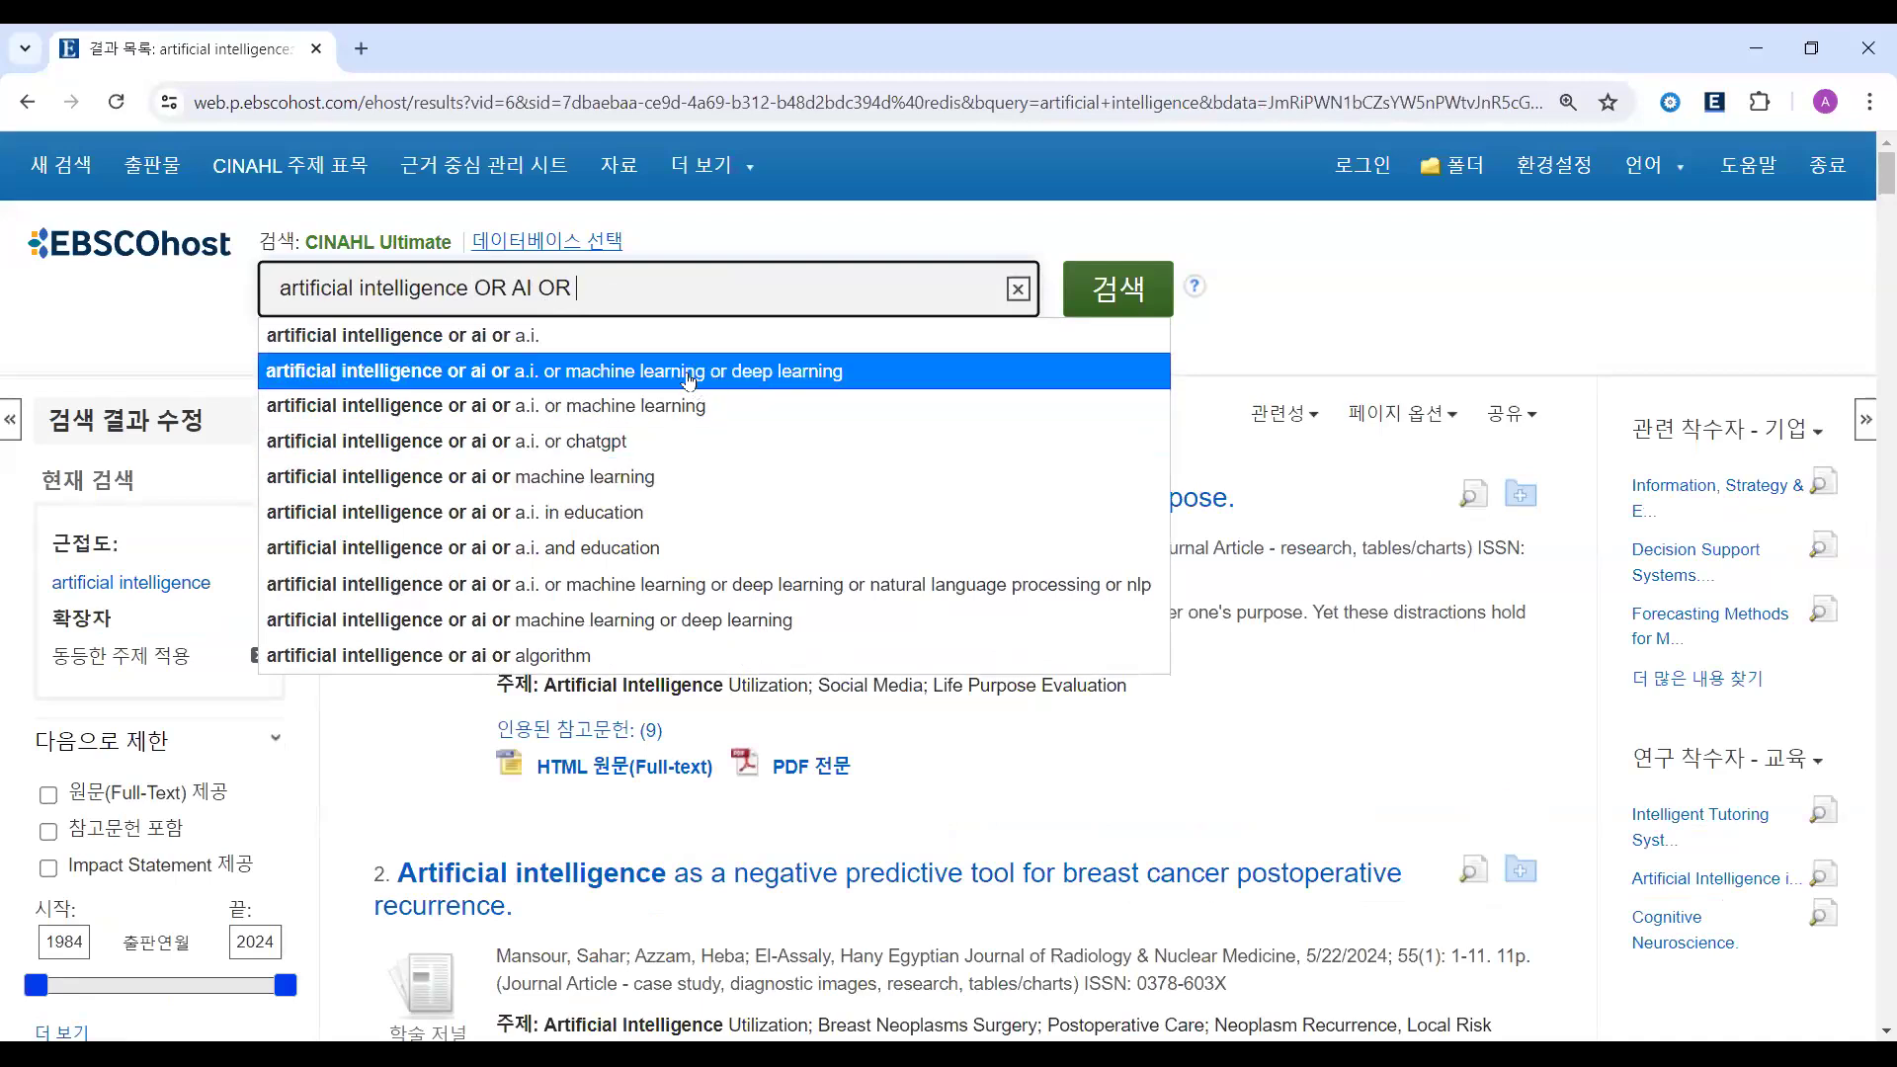
{"action": "type", "text": "machine learing OR genera"}
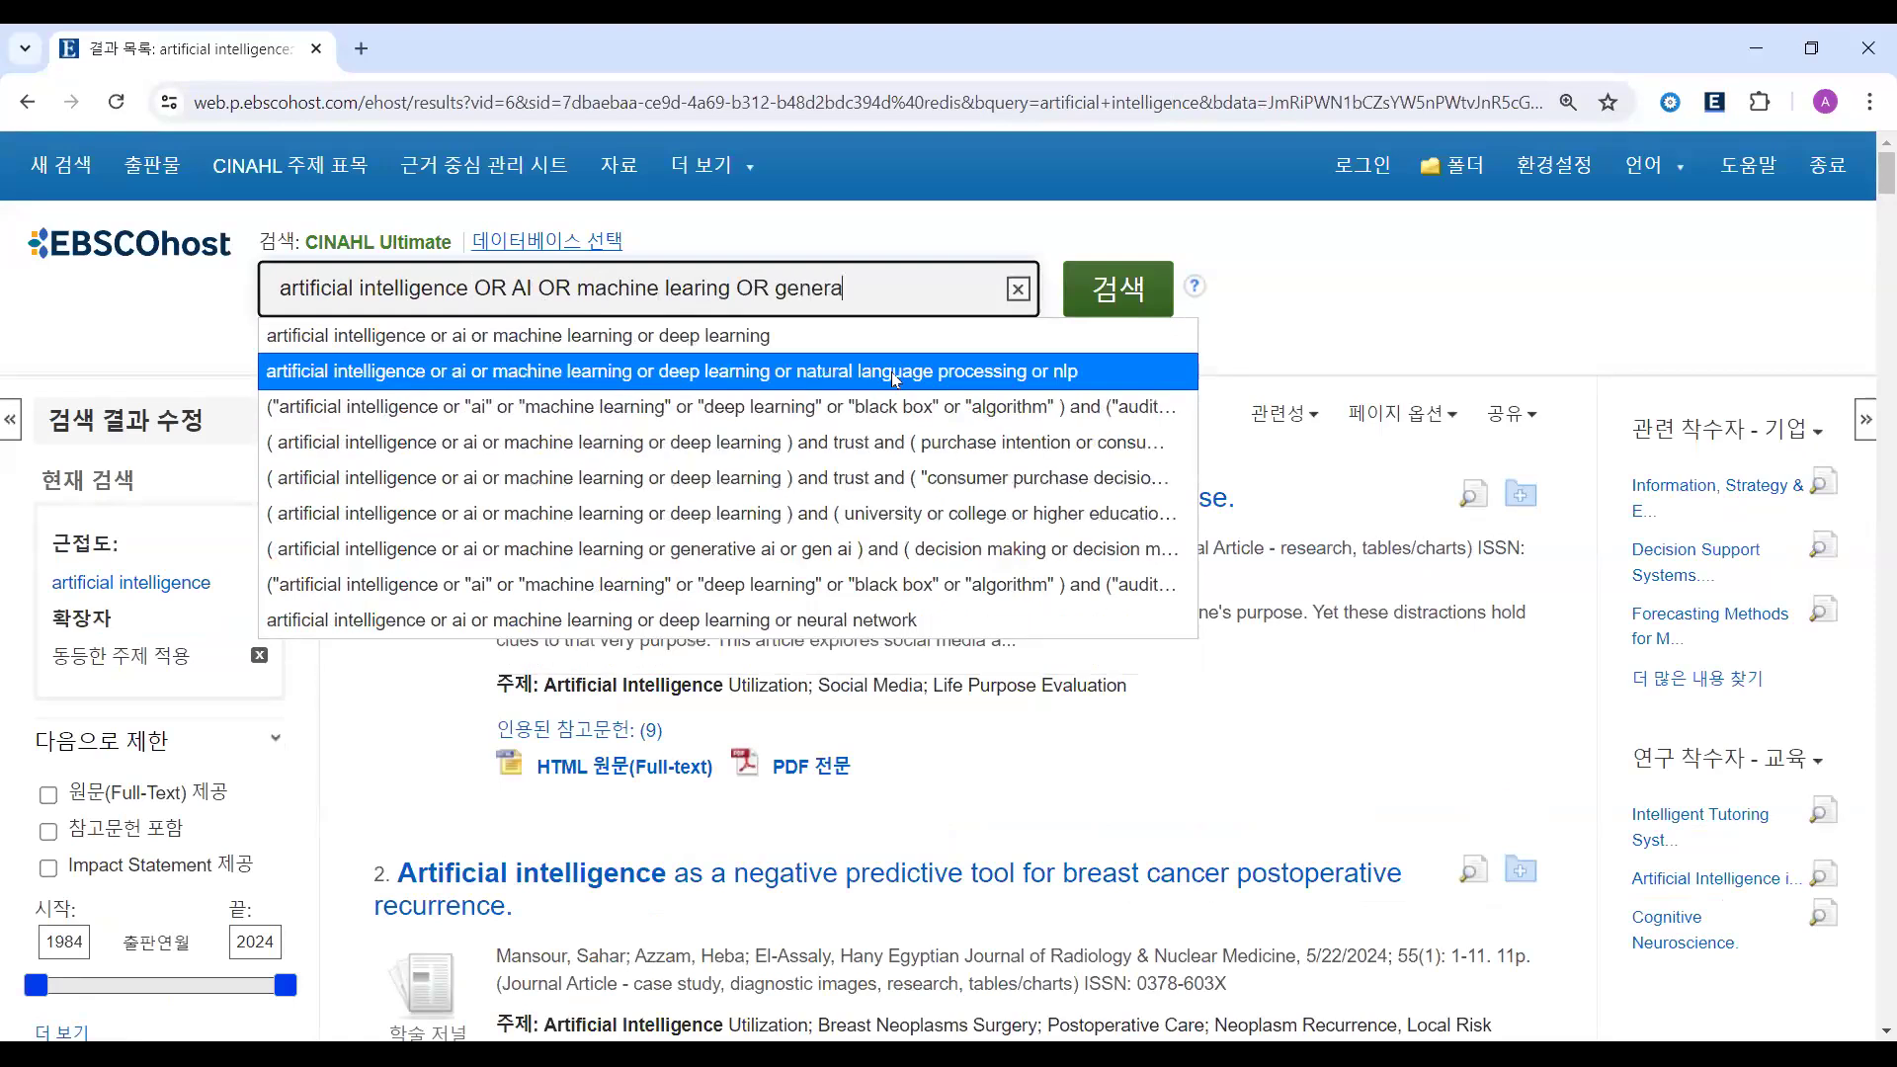
{"action": "type", "text": "tive AI"}
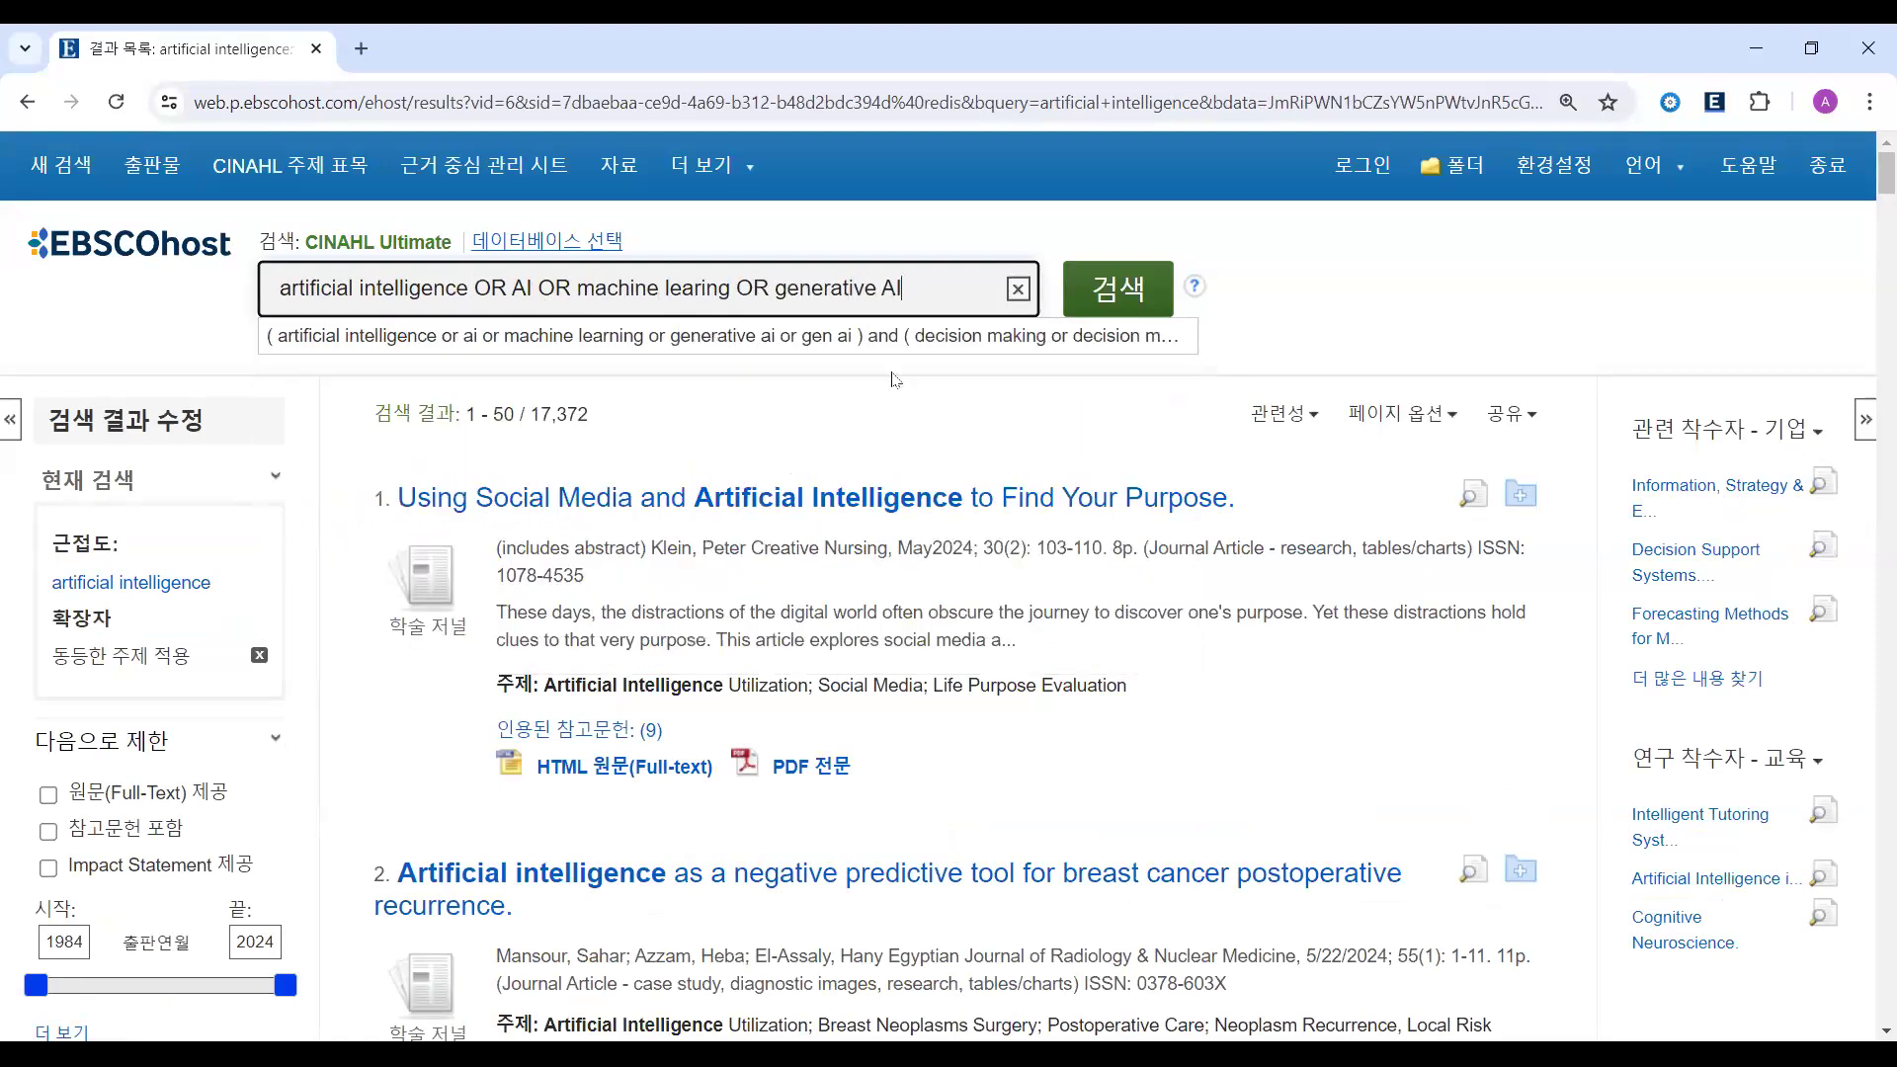
{"action": "left_click", "coordinate": [1119, 298]}
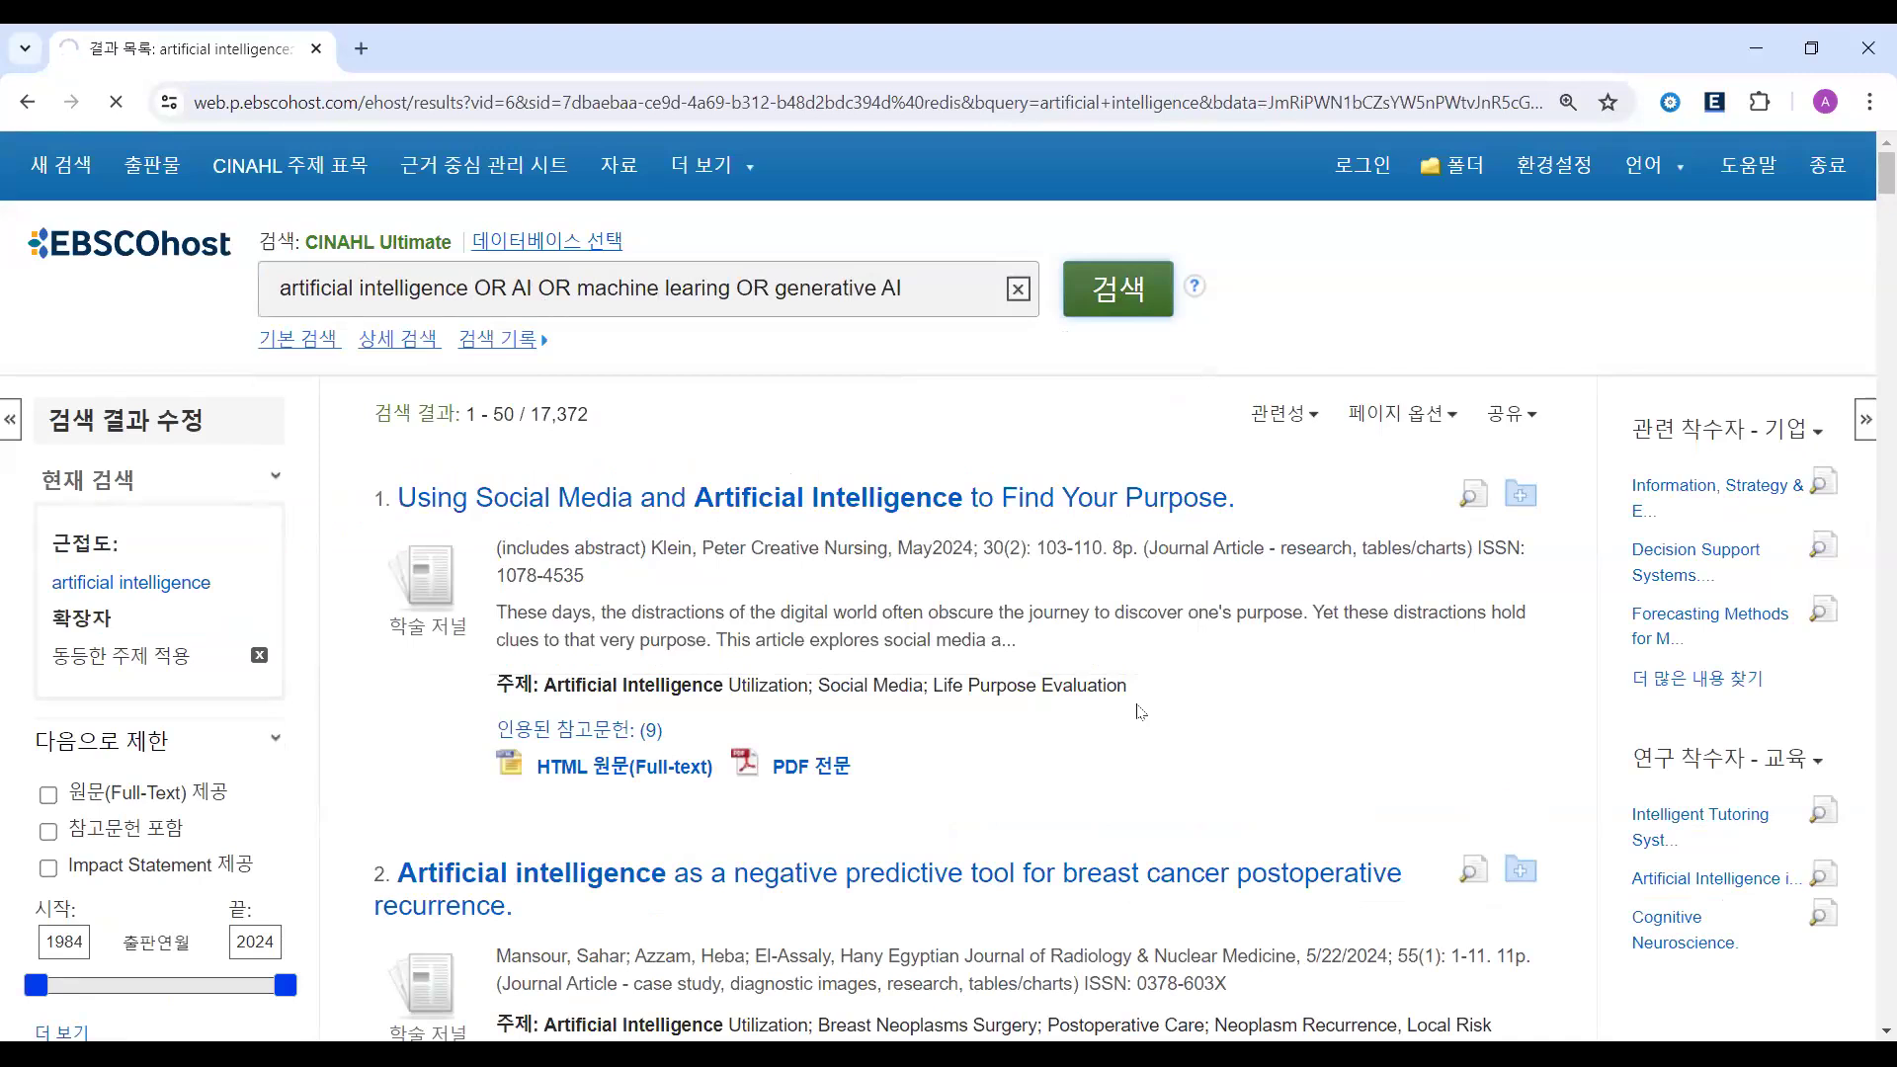
{"action": "left_click_drag", "start_coordinate": [520, 415], "coordinate": [591, 433]}
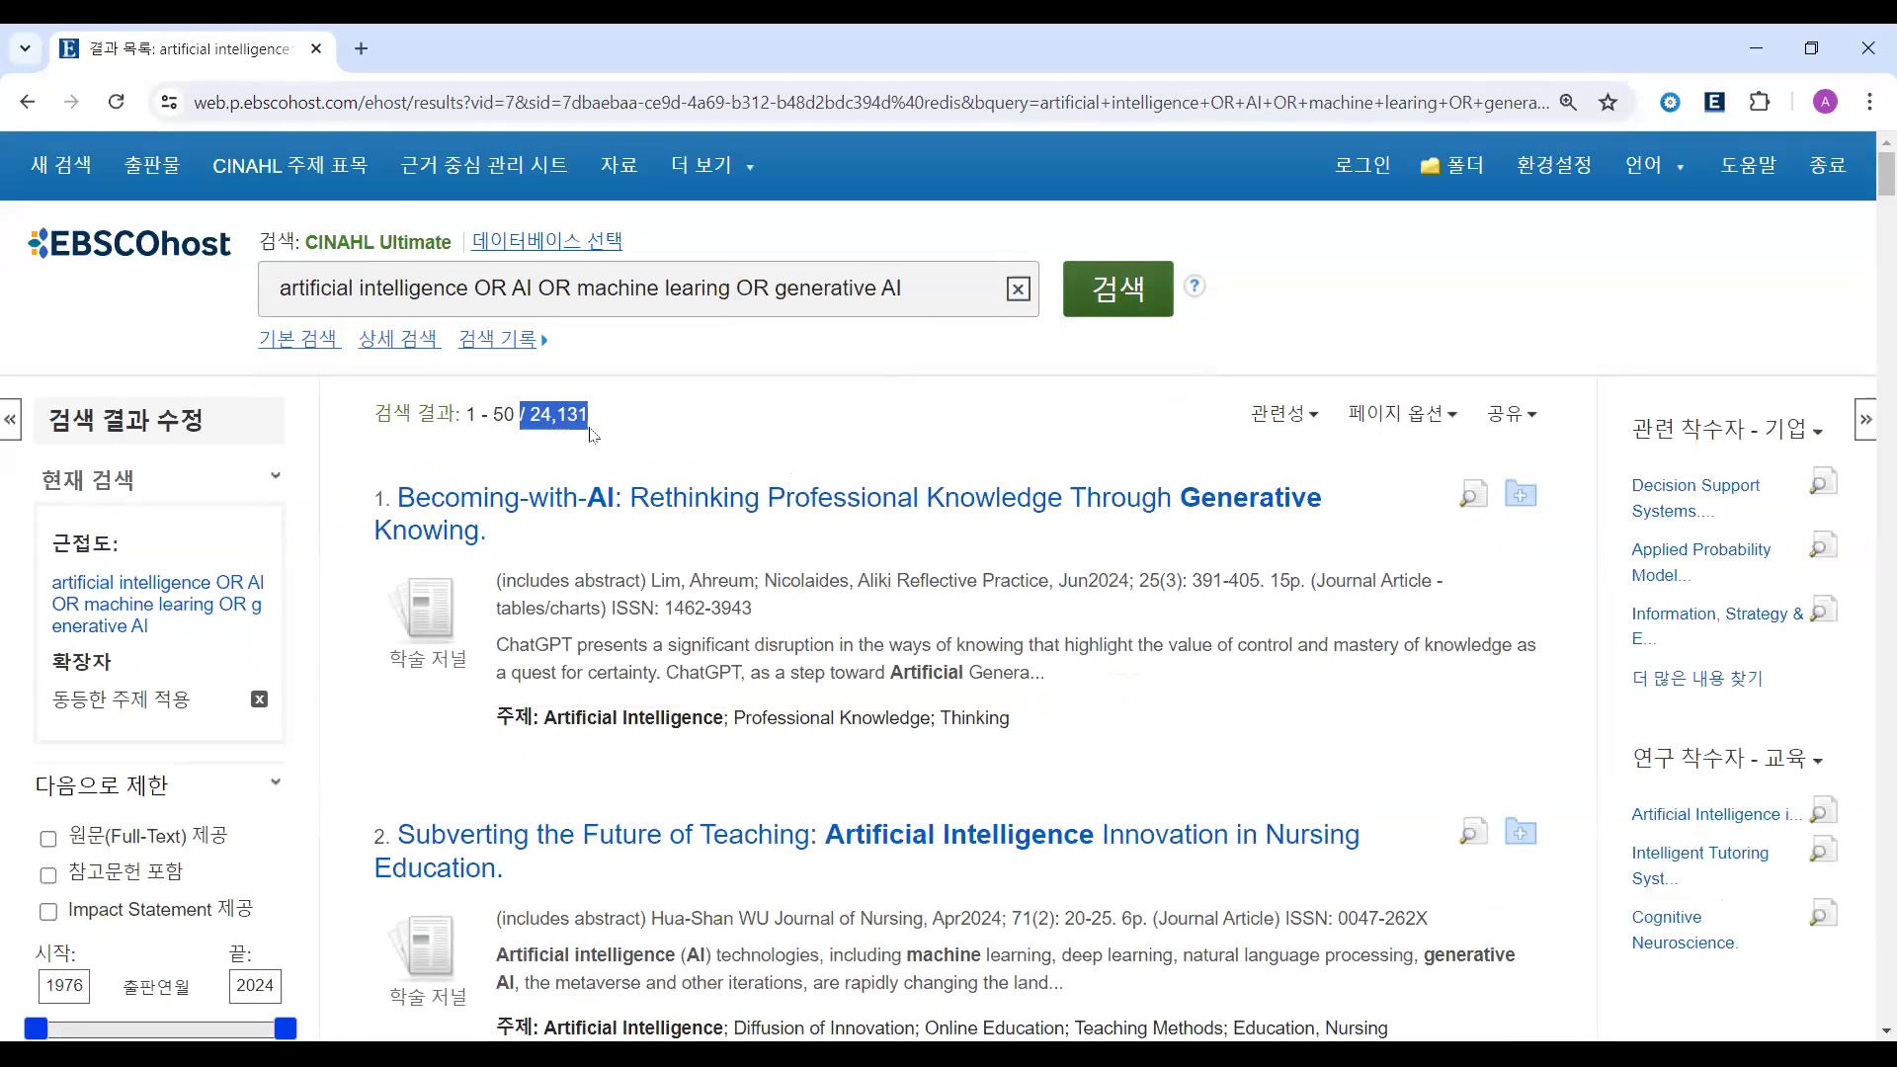
- Paste the copied nursing query in front of the artificial intelligence terms in the search box
{"action": "left_click", "coordinate": [604, 301]}
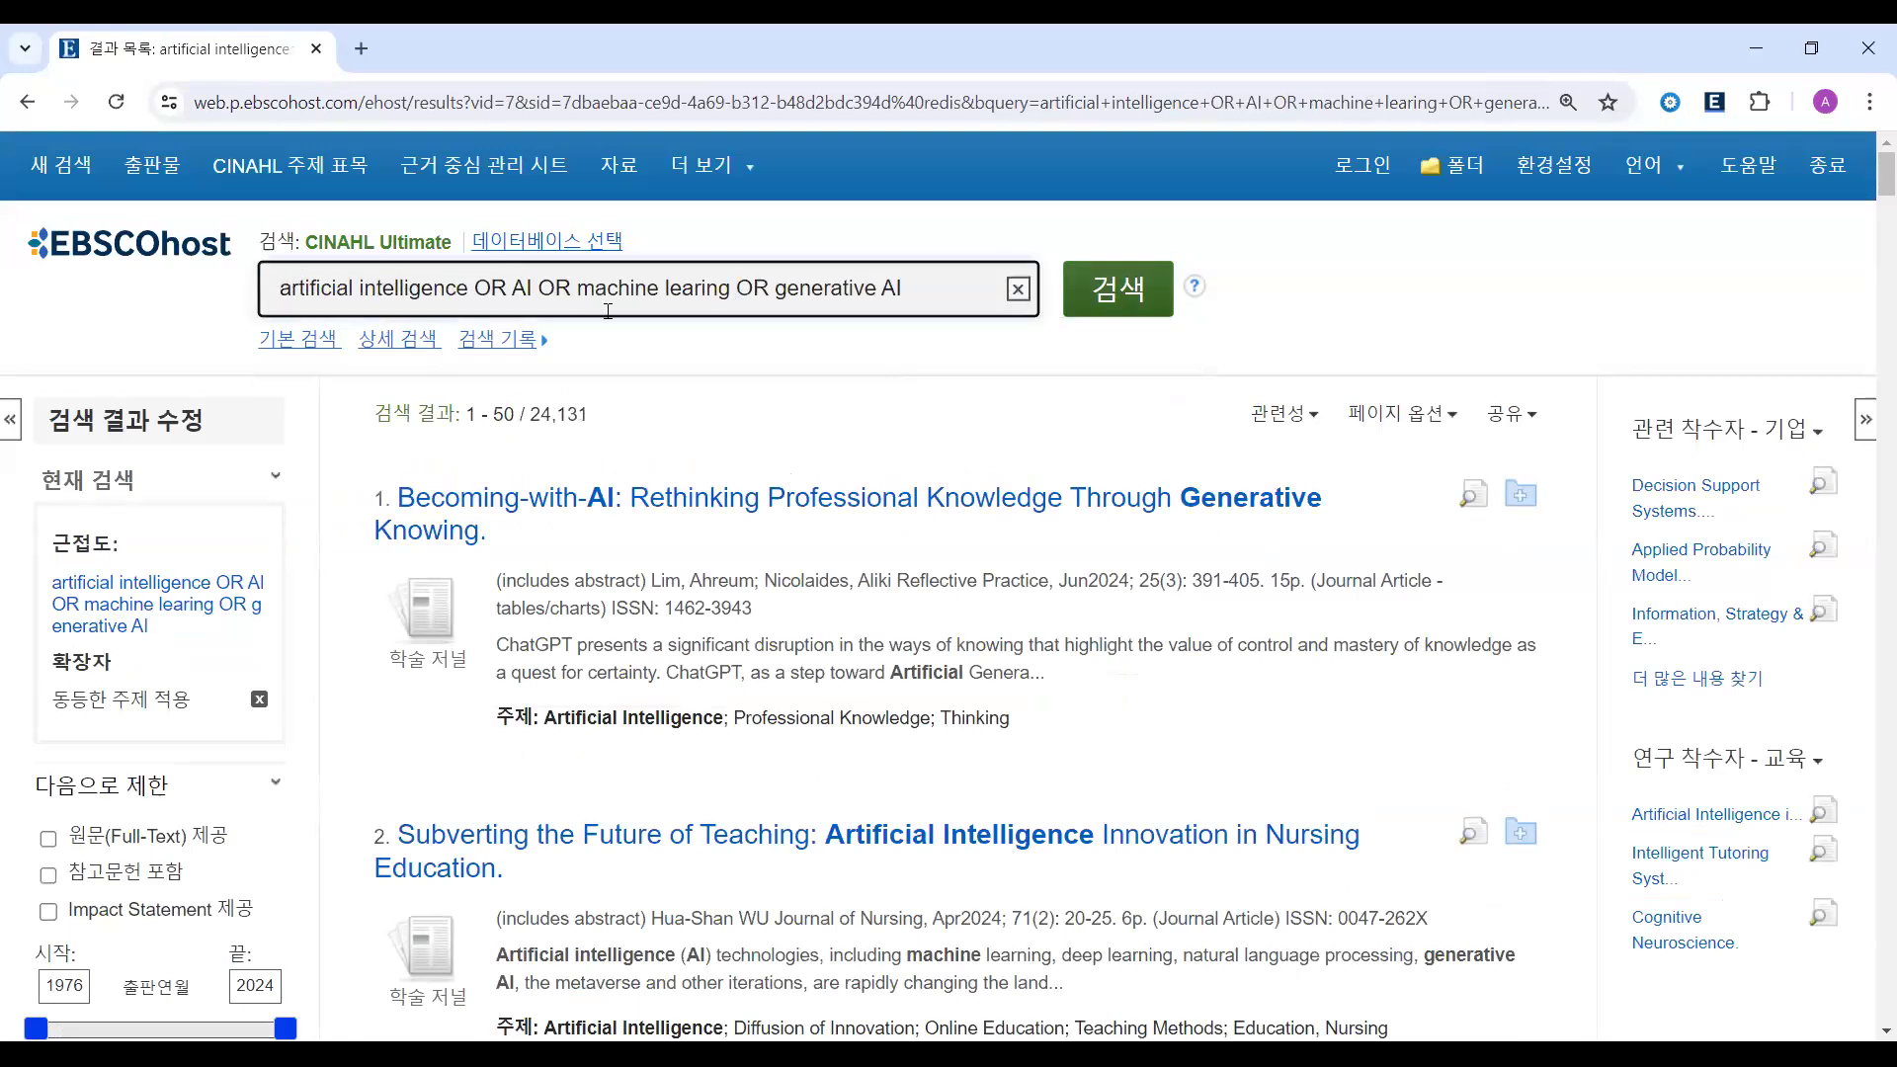
{"action": "key", "text": "ctrl+v"}
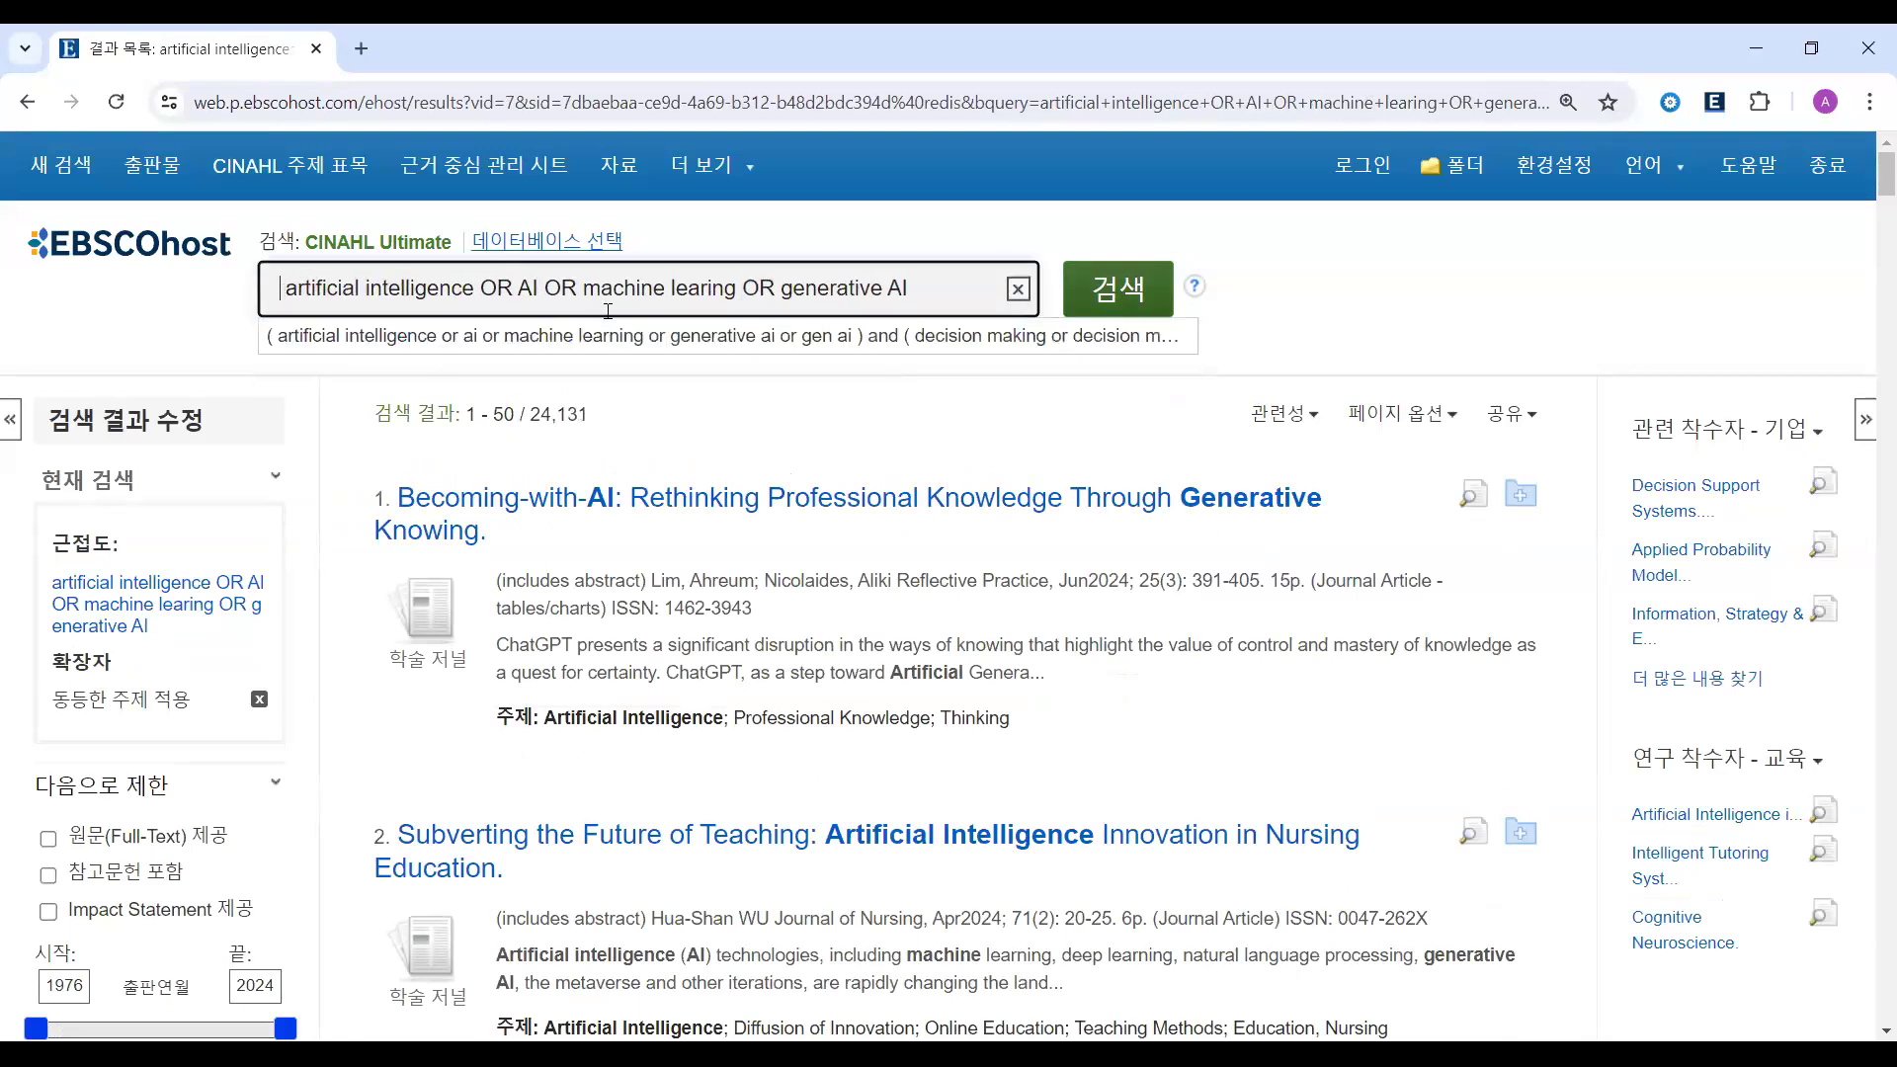
{"action": "key", "text": "Home"}
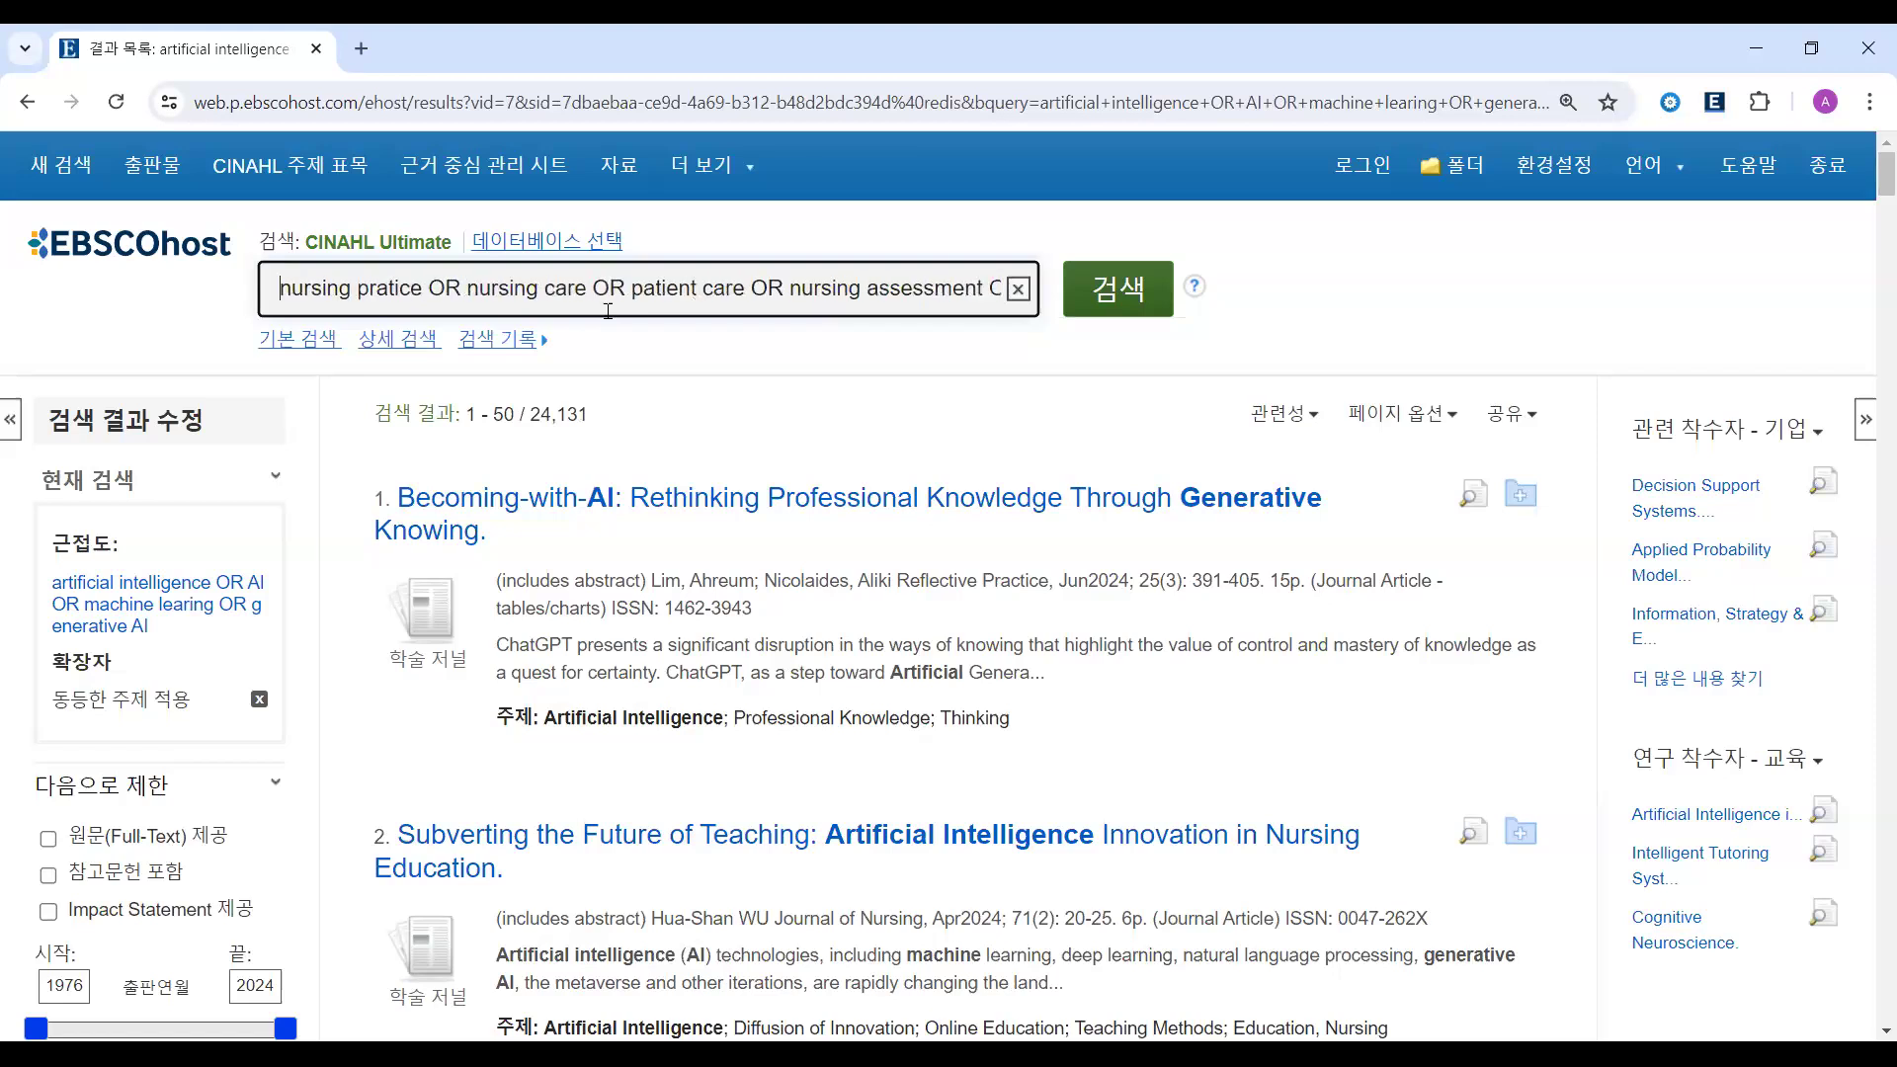
- Enclose the nursing terms in parentheses and add AND before the artificial intelligence terms
{"action": "type", "text": "("}
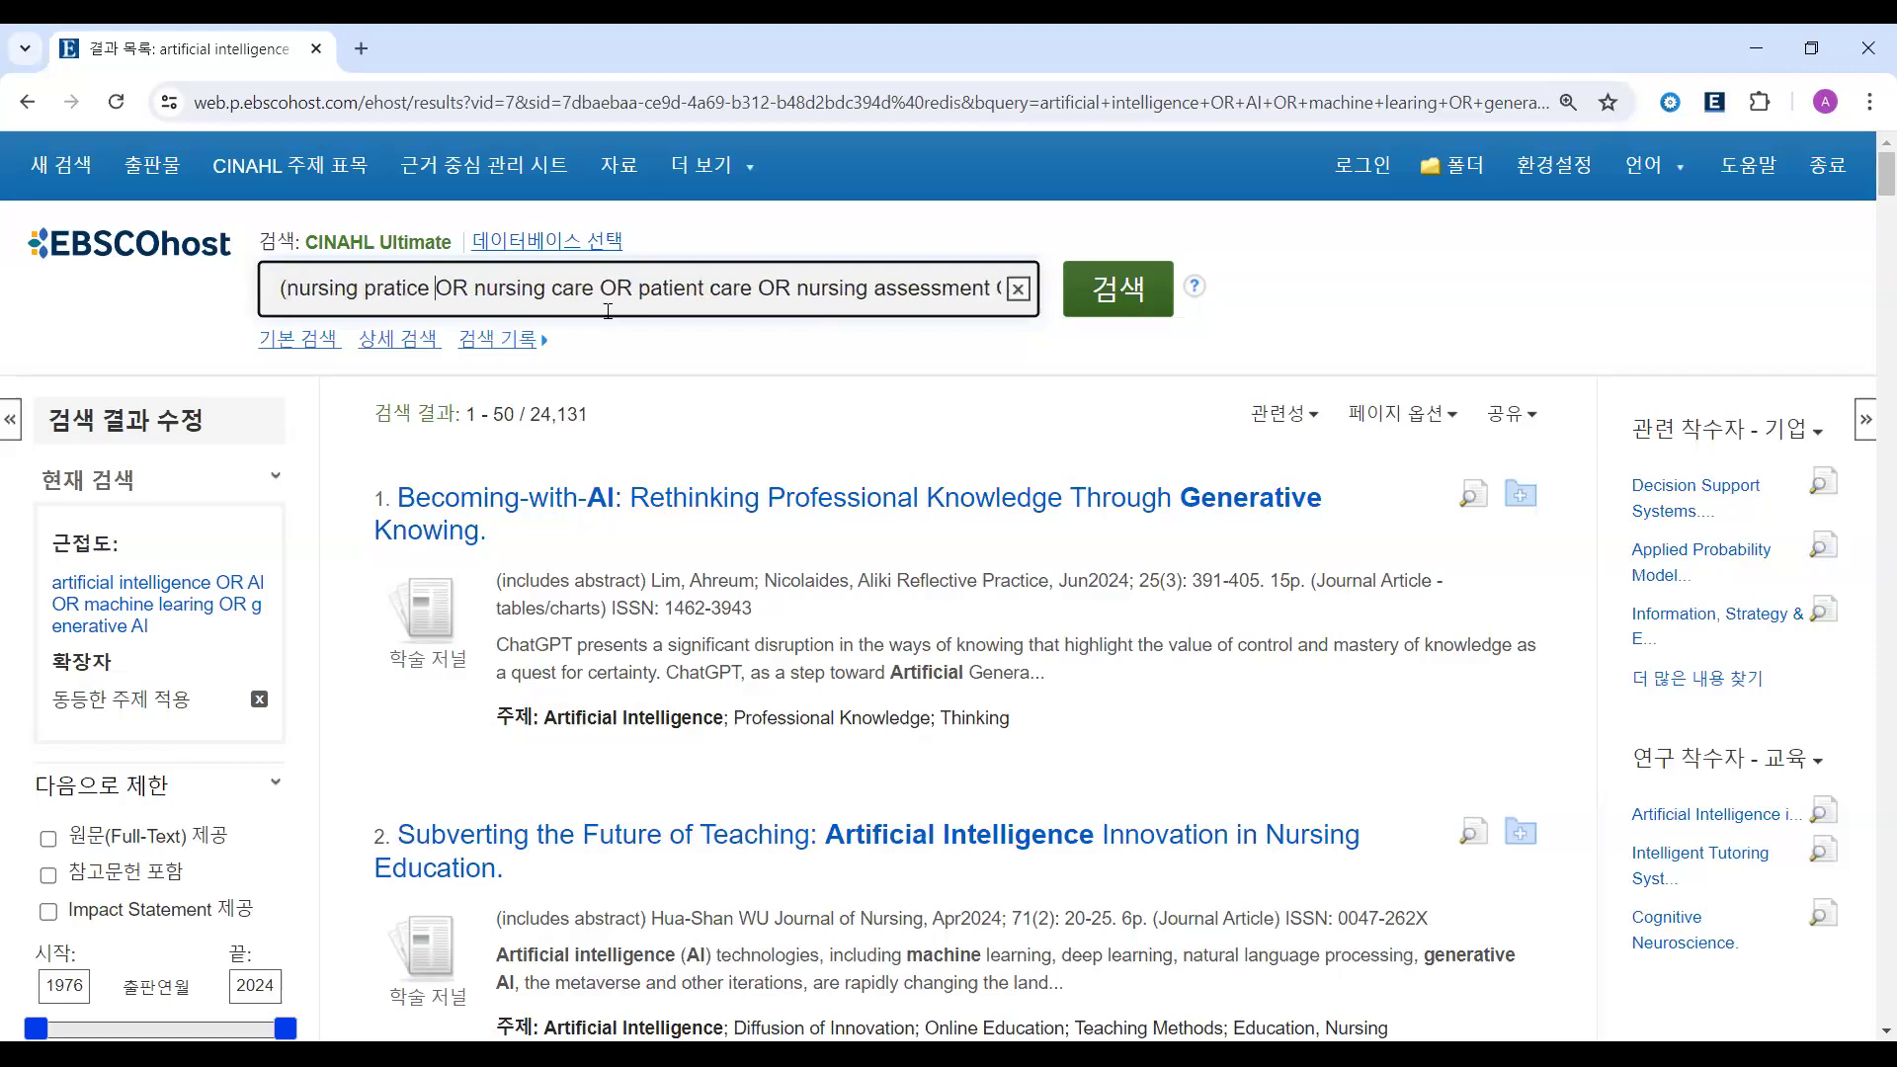
{"action": "key", "text": "ctrl+Right"}
{"action": "key", "text": "ctrl+Right"}
{"action": "key", "text": "ctrl+Right"}
{"action": "key", "text": "ctrl+Right"}
{"action": "key", "text": "ctrl+Right"}
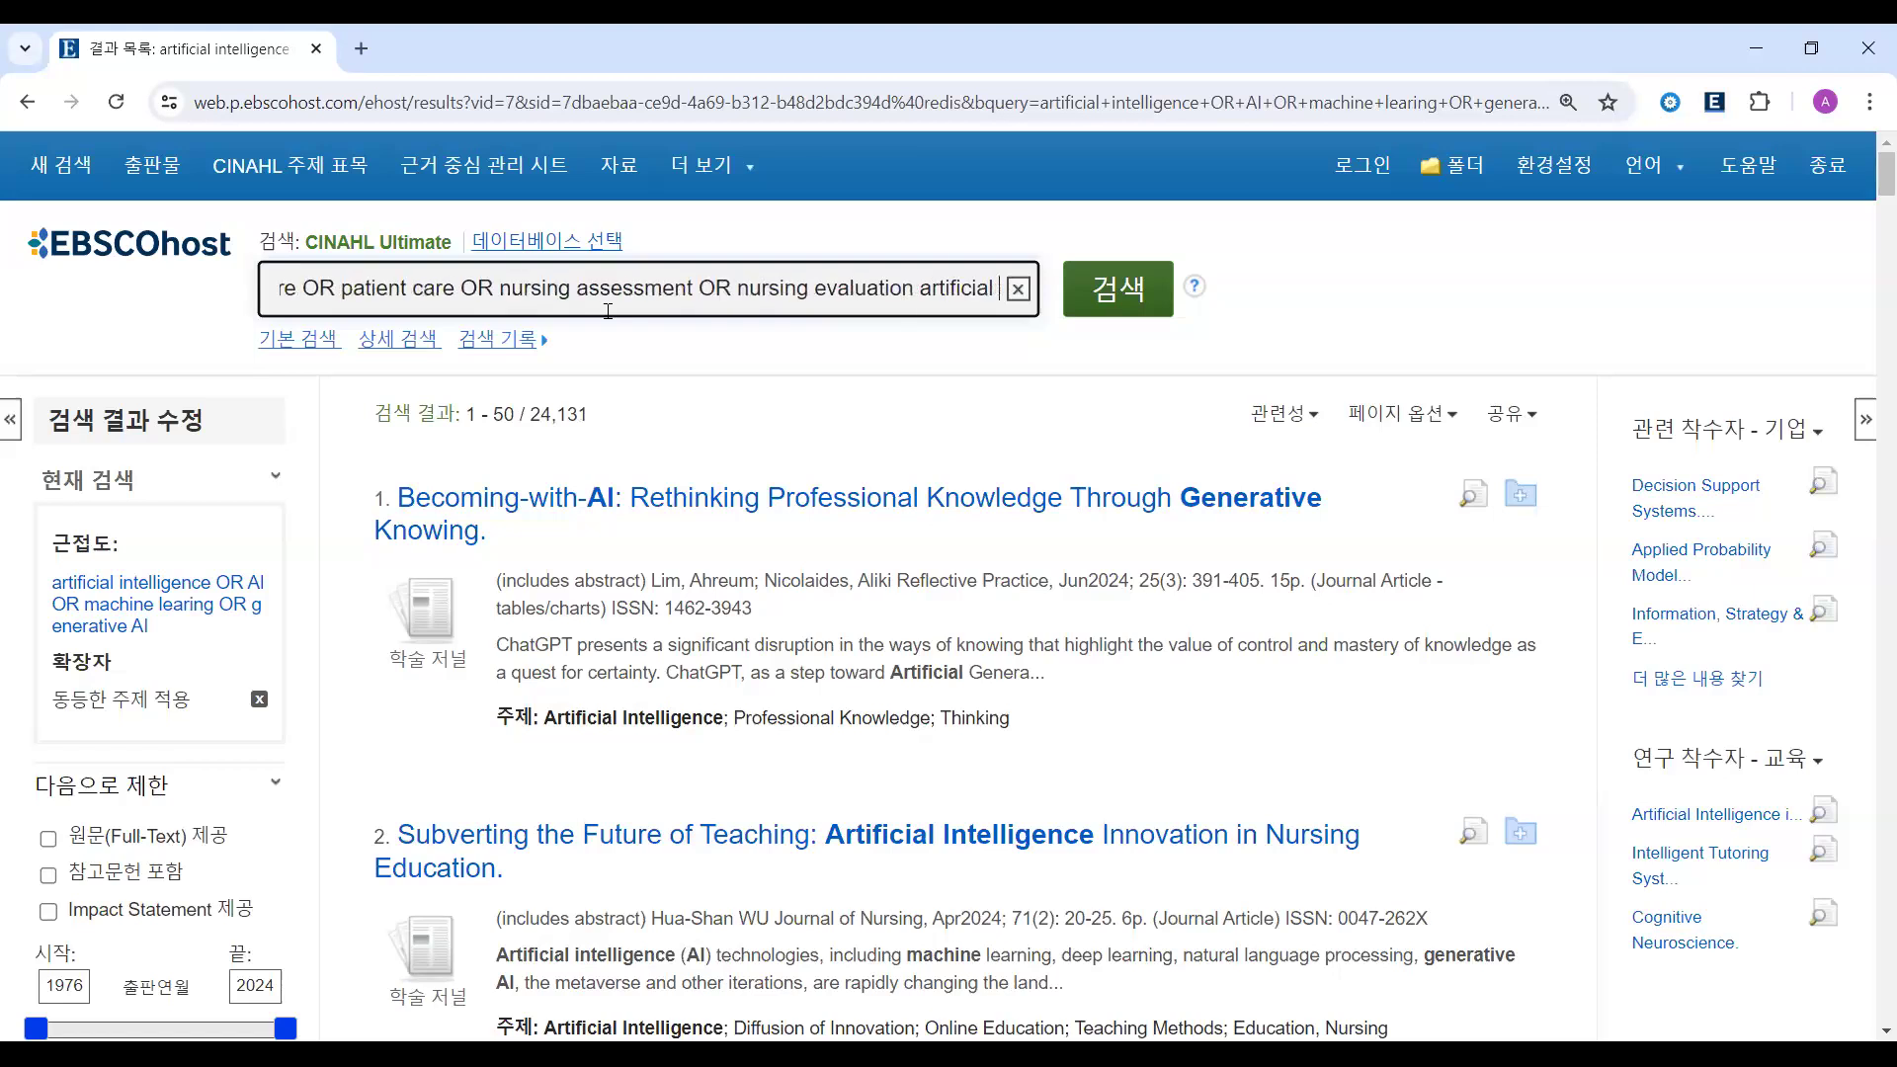
{"action": "key", "text": "Right"}
{"action": "key", "text": "Left"}
{"action": "key", "text": "Left"}
{"action": "key", "text": "Left"}
{"action": "key", "text": "Left"}
{"action": "key", "text": "Left"}
{"action": "key", "text": "Left"}
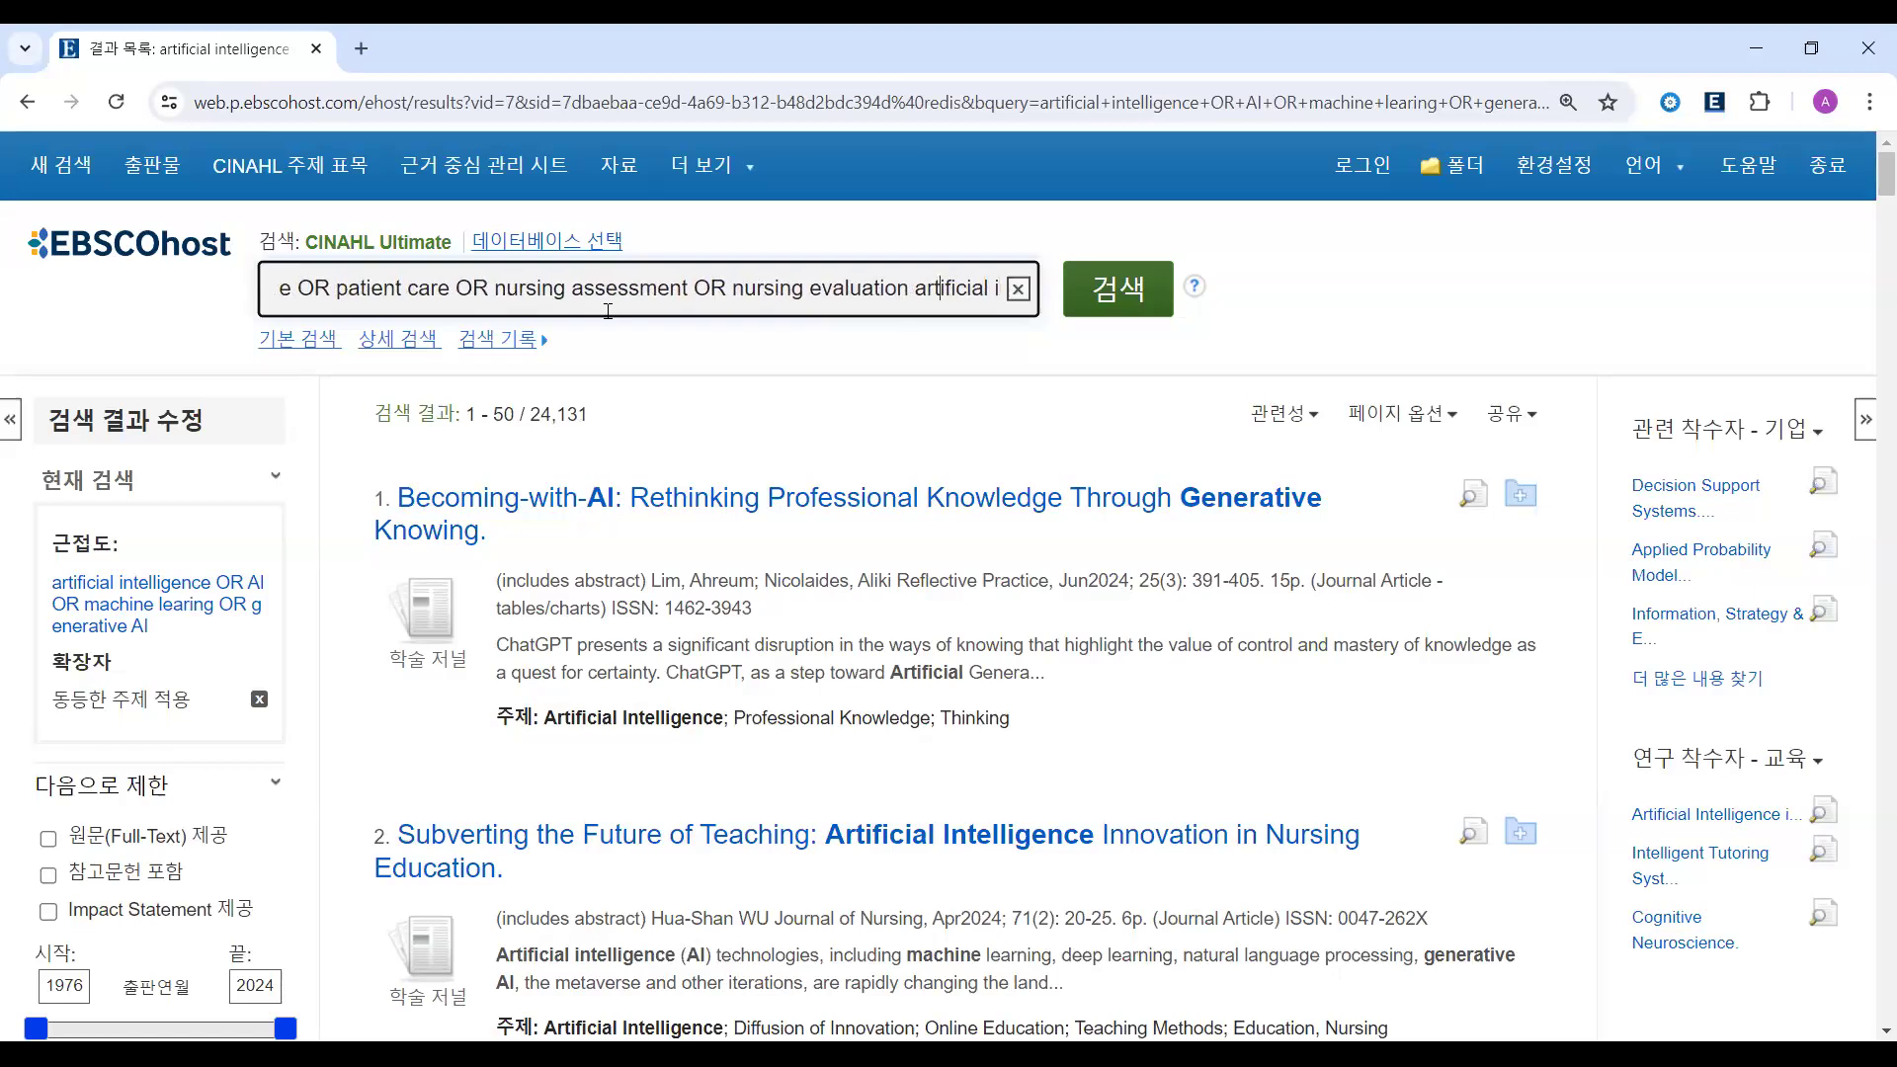
{"action": "key", "text": "Left"}
{"action": "key", "text": "Left"}
{"action": "key", "text": "Left"}
{"action": "key", "text": "Left"}
{"action": "type", "text": ") AND"}
- Enclose the artificial intelligence terms in parentheses and run the combined search
{"action": "key", "text": "Right"}
{"action": "type", "text": "("}
{"action": "key", "text": "ctrl+Right"}
{"action": "key", "text": "ctrl+Right"}
{"action": "key", "text": "ctrl+Right"}
{"action": "key", "text": "ctrl+Right"}
{"action": "key", "text": "ctrl+Right"}
{"action": "key", "text": "ctrl+Right"}
{"action": "key", "text": "ctrl+Right"}
{"action": "key", "text": "ctrl+Right"}
{"action": "key", "text": "ctrl+Right"}
{"action": "key", "text": "ctrl+Right"}
{"action": "type", "text": ")"}
{"action": "key", "text": "ctrl+a"}
{"action": "left_click_drag", "start_coordinate": [363, 288], "coordinate": [936, 289]}
{"action": "left_click", "coordinate": [1012, 326]}
{"action": "left_click", "coordinate": [1121, 294]}
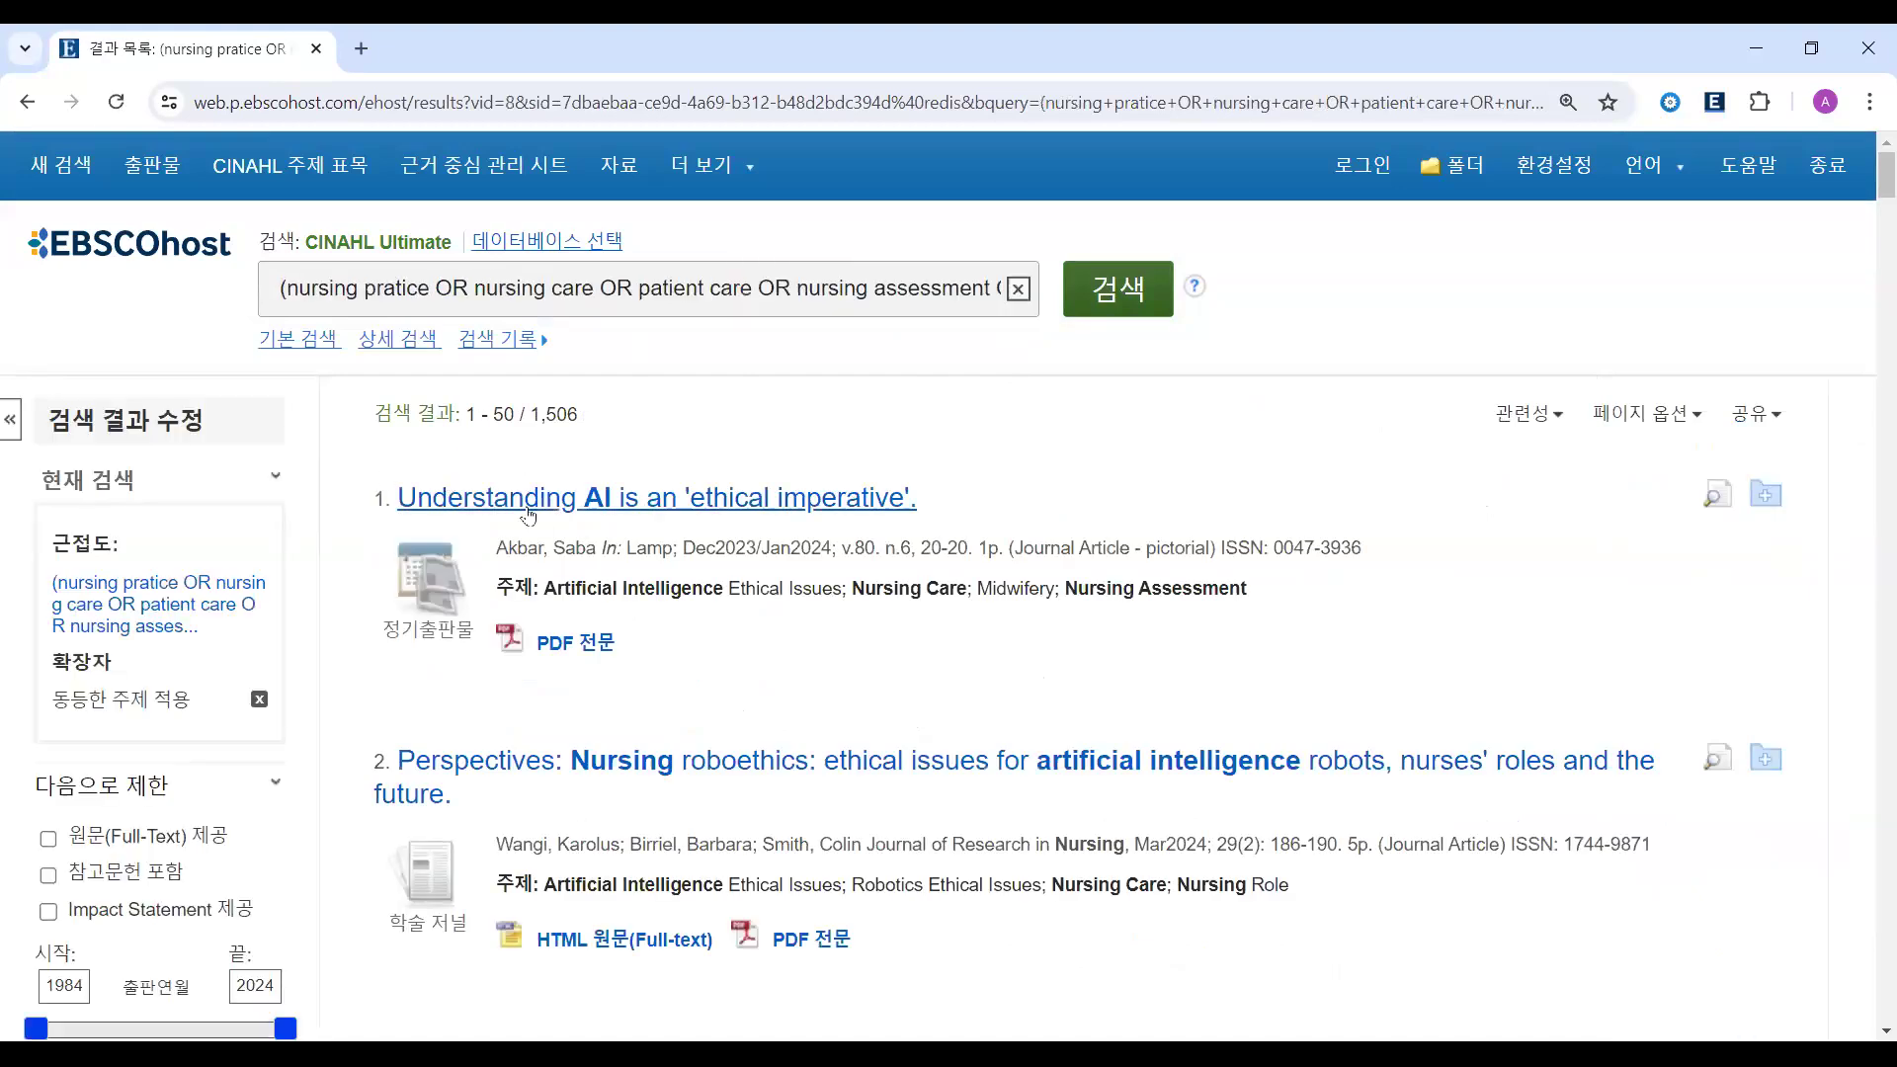
- Look through the list of articles and videos returned for the combined query
{"action": "scroll", "coordinate": [524, 499], "scroll_direction": "down", "scroll_amount": 4}
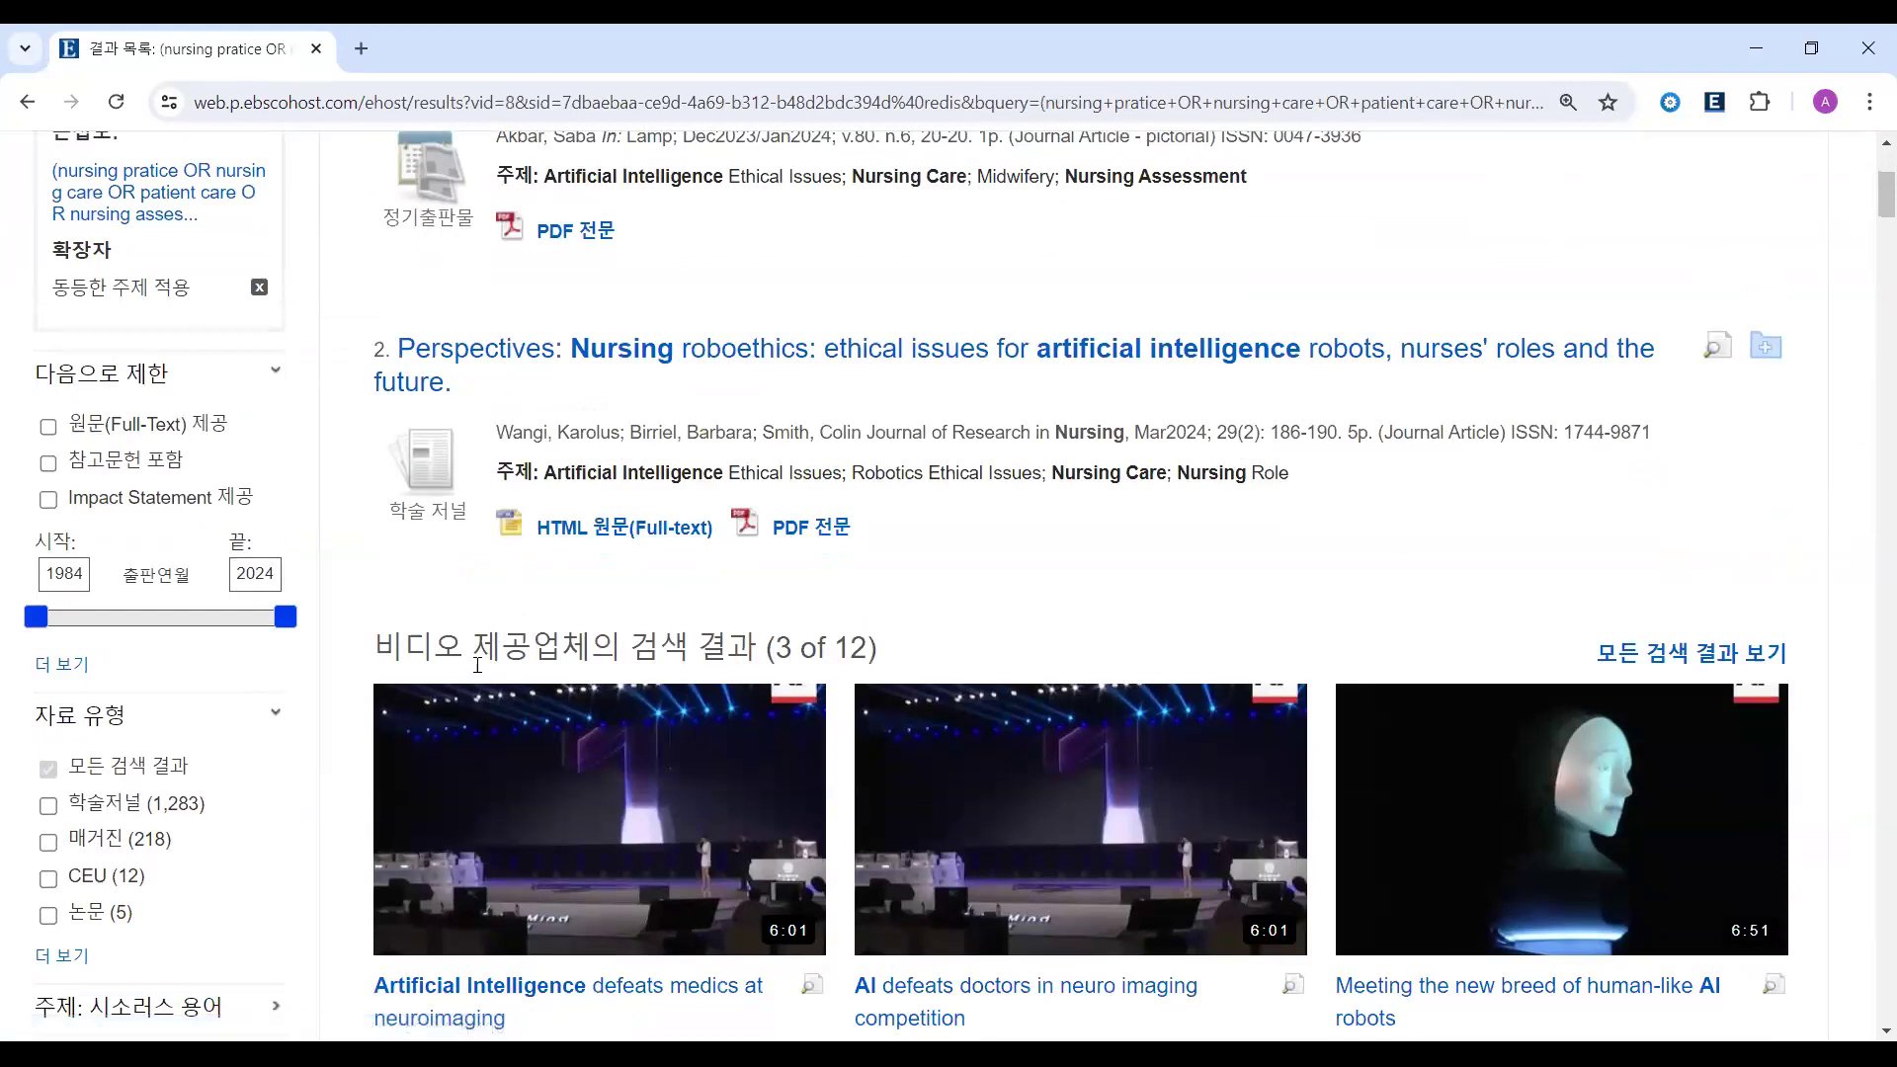
{"action": "scroll", "coordinate": [628, 611], "scroll_direction": "down", "scroll_amount": 6}
{"action": "scroll", "coordinate": [628, 610], "scroll_direction": "down", "scroll_amount": 8}
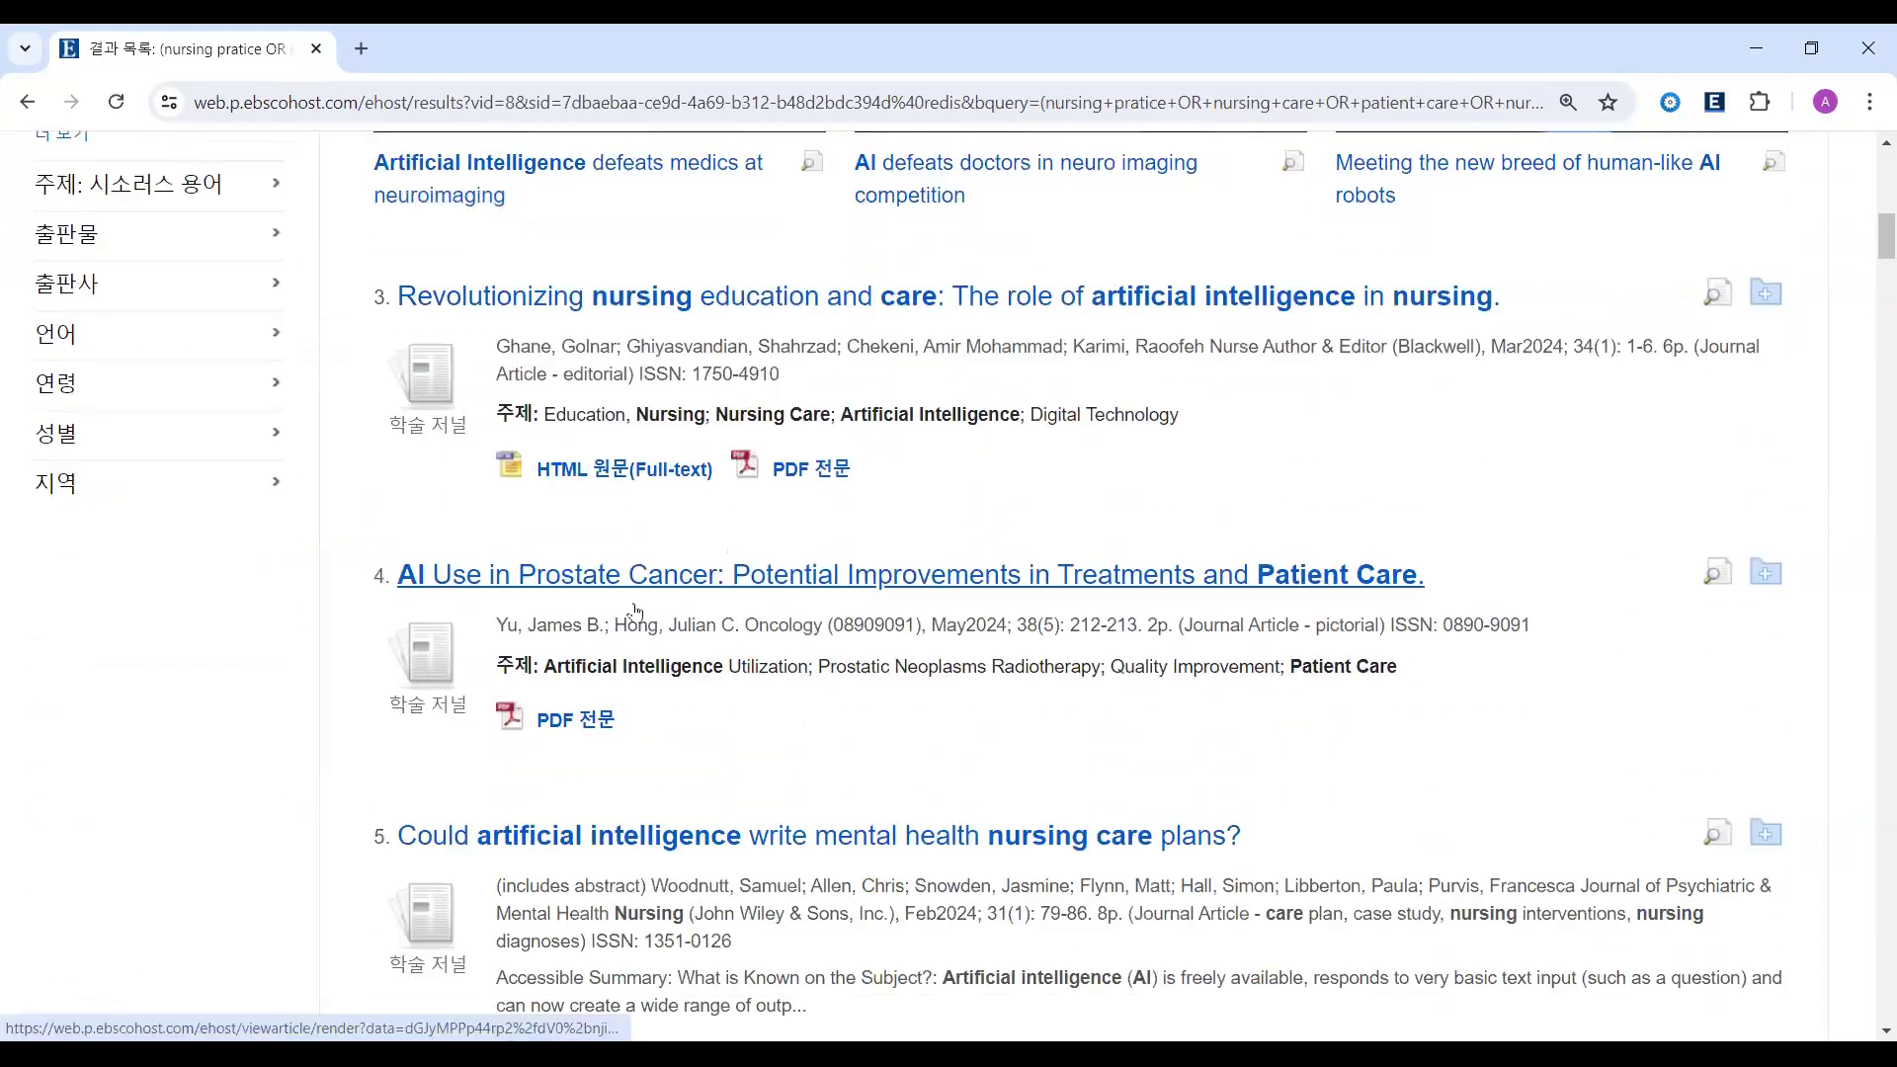
{"action": "scroll", "coordinate": [828, 630], "scroll_direction": "up", "scroll_amount": 20}
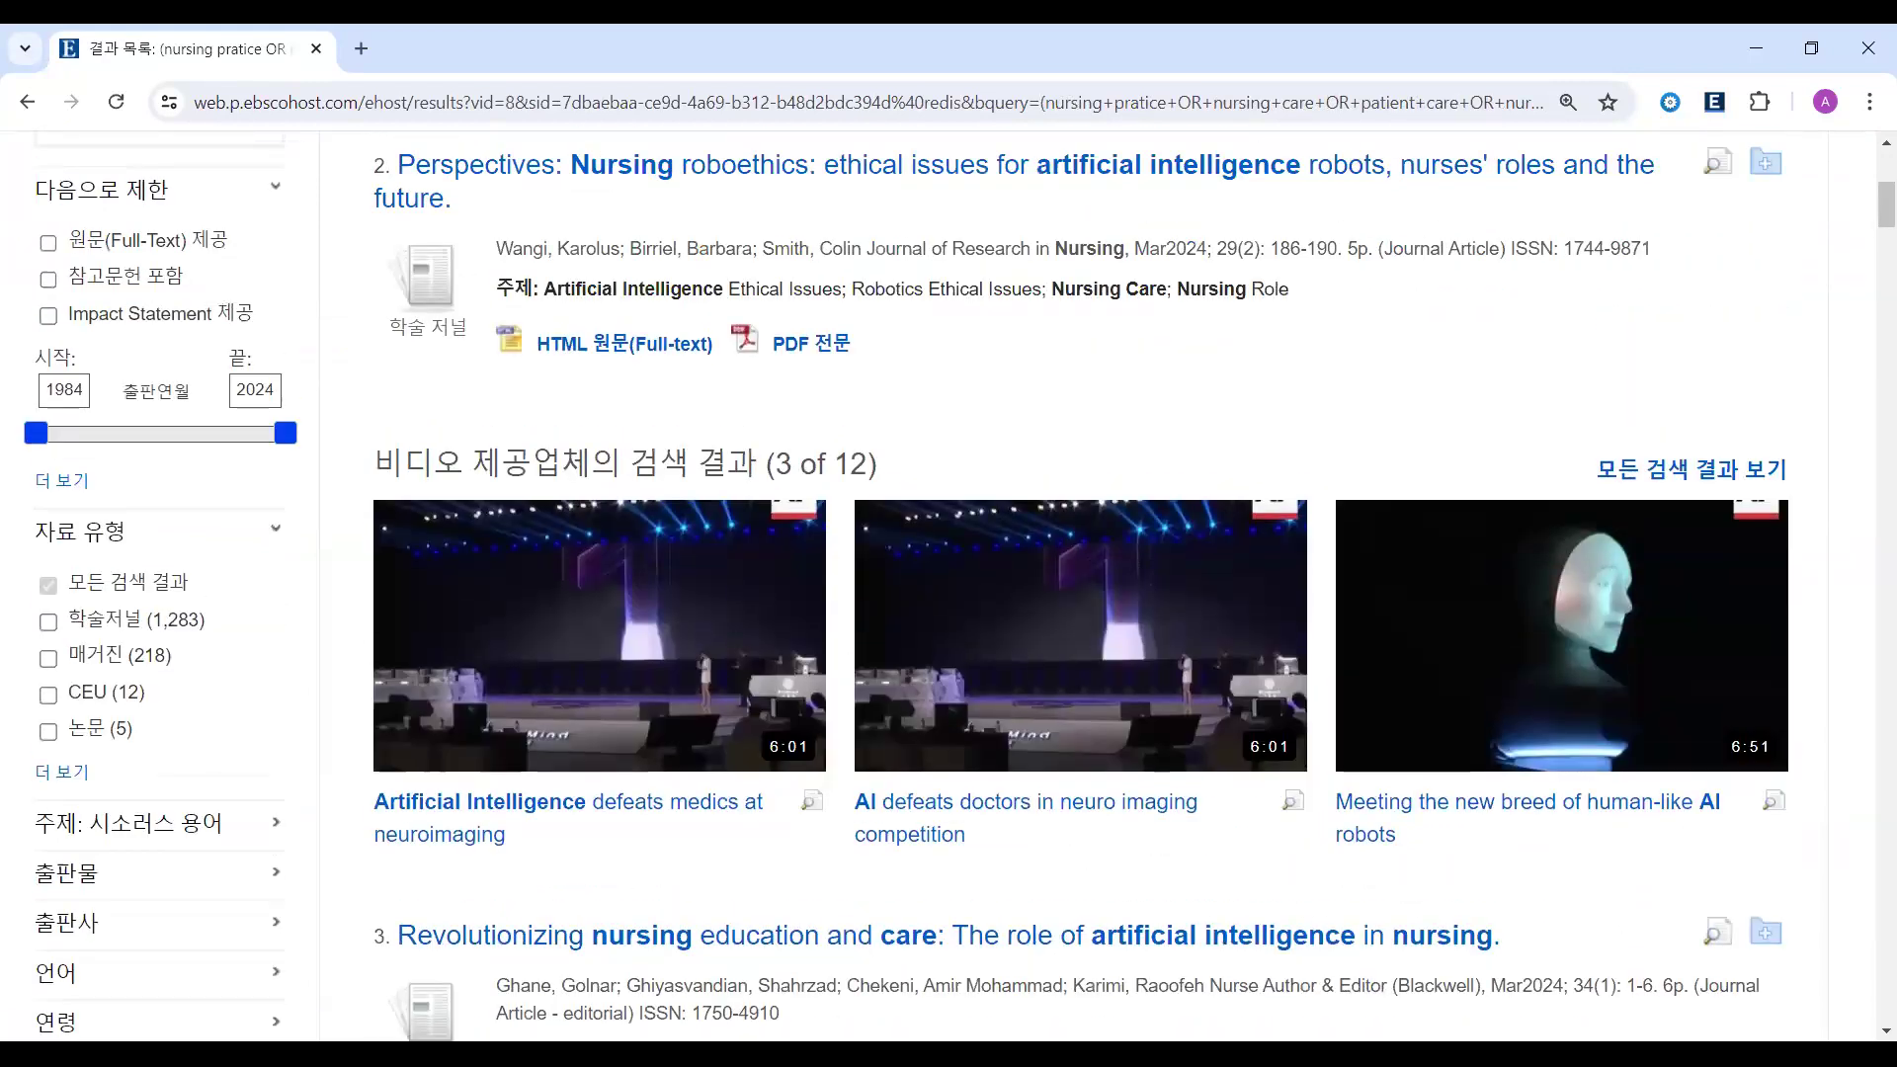
{"action": "left_click", "coordinate": [1637, 197]}
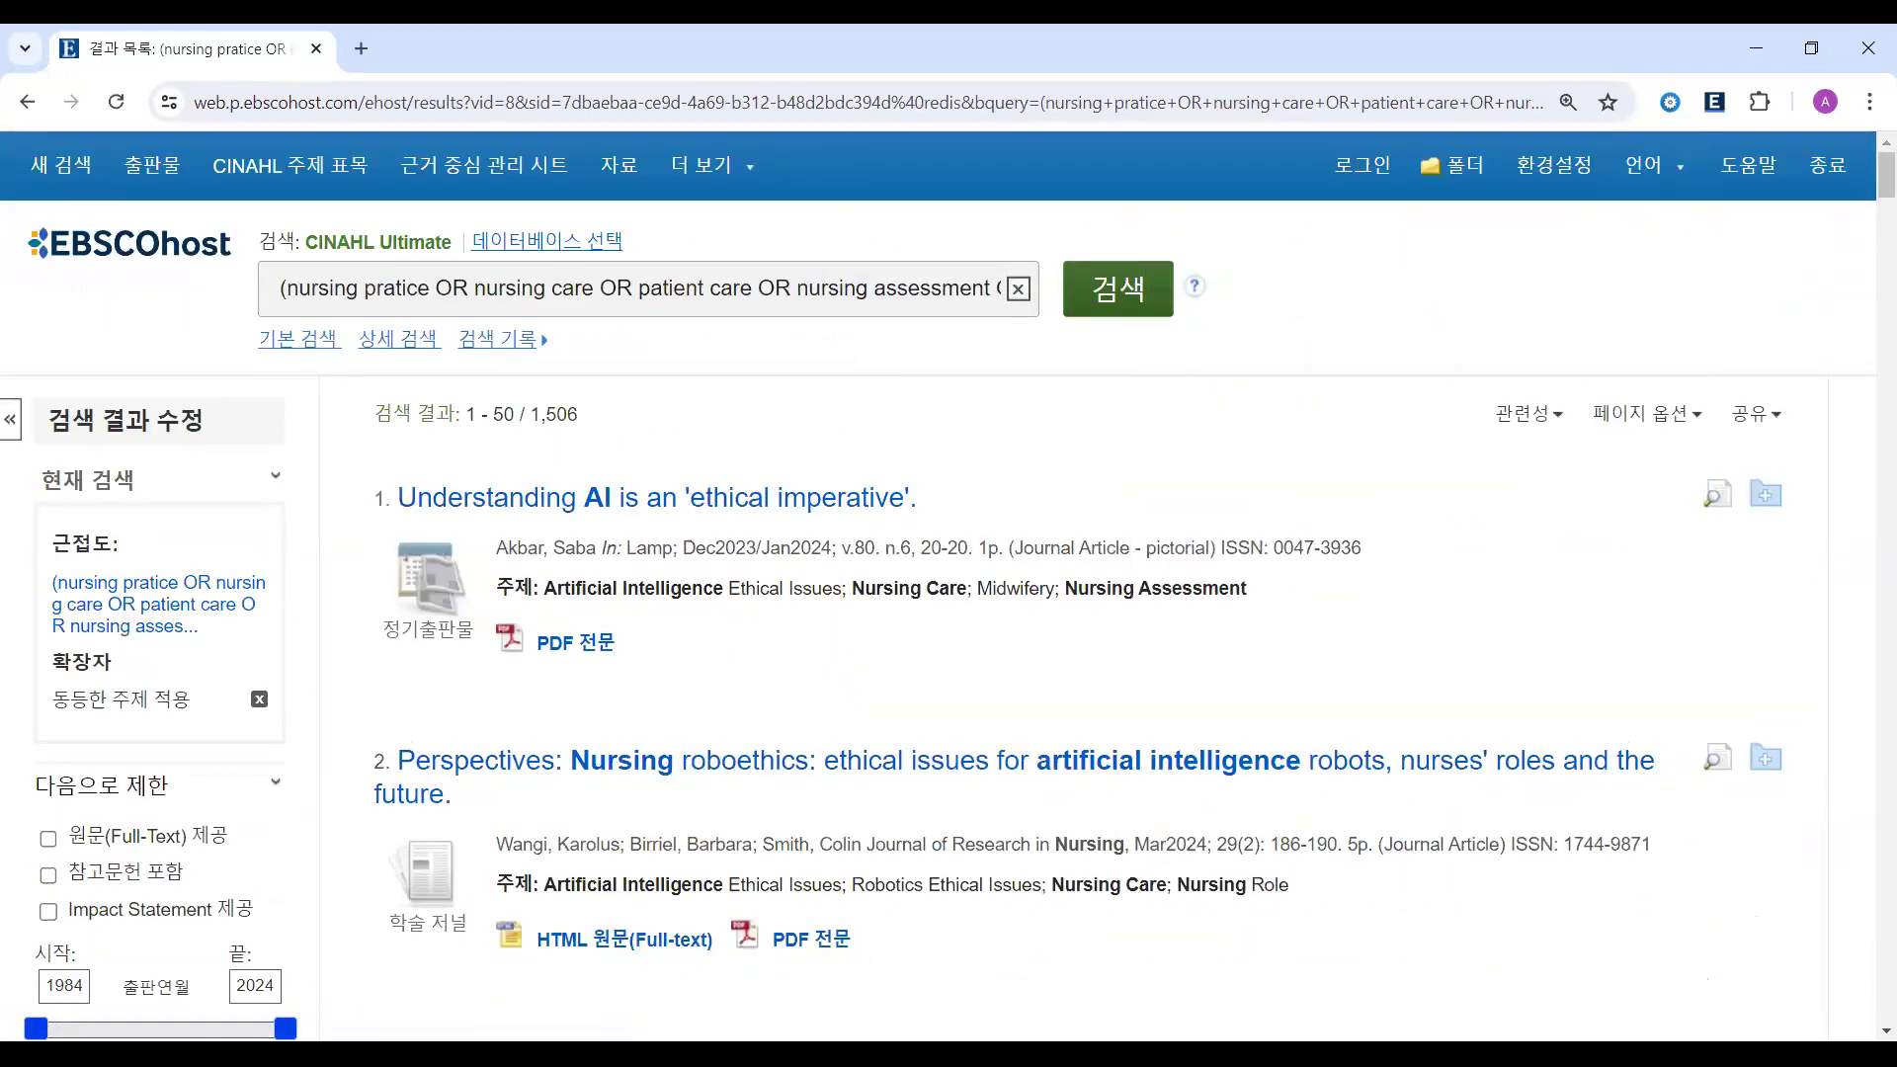
{"action": "left_click_drag", "start_coordinate": [1577, 369], "coordinate": [1584, 421]}
{"action": "mouse_move", "coordinate": [1587, 318]}
{"action": "left_mouse_down"}
{"action": "mouse_move", "coordinate": [1613, 362]}
{"action": "mouse_move", "coordinate": [1592, 332]}
{"action": "left_mouse_up"}
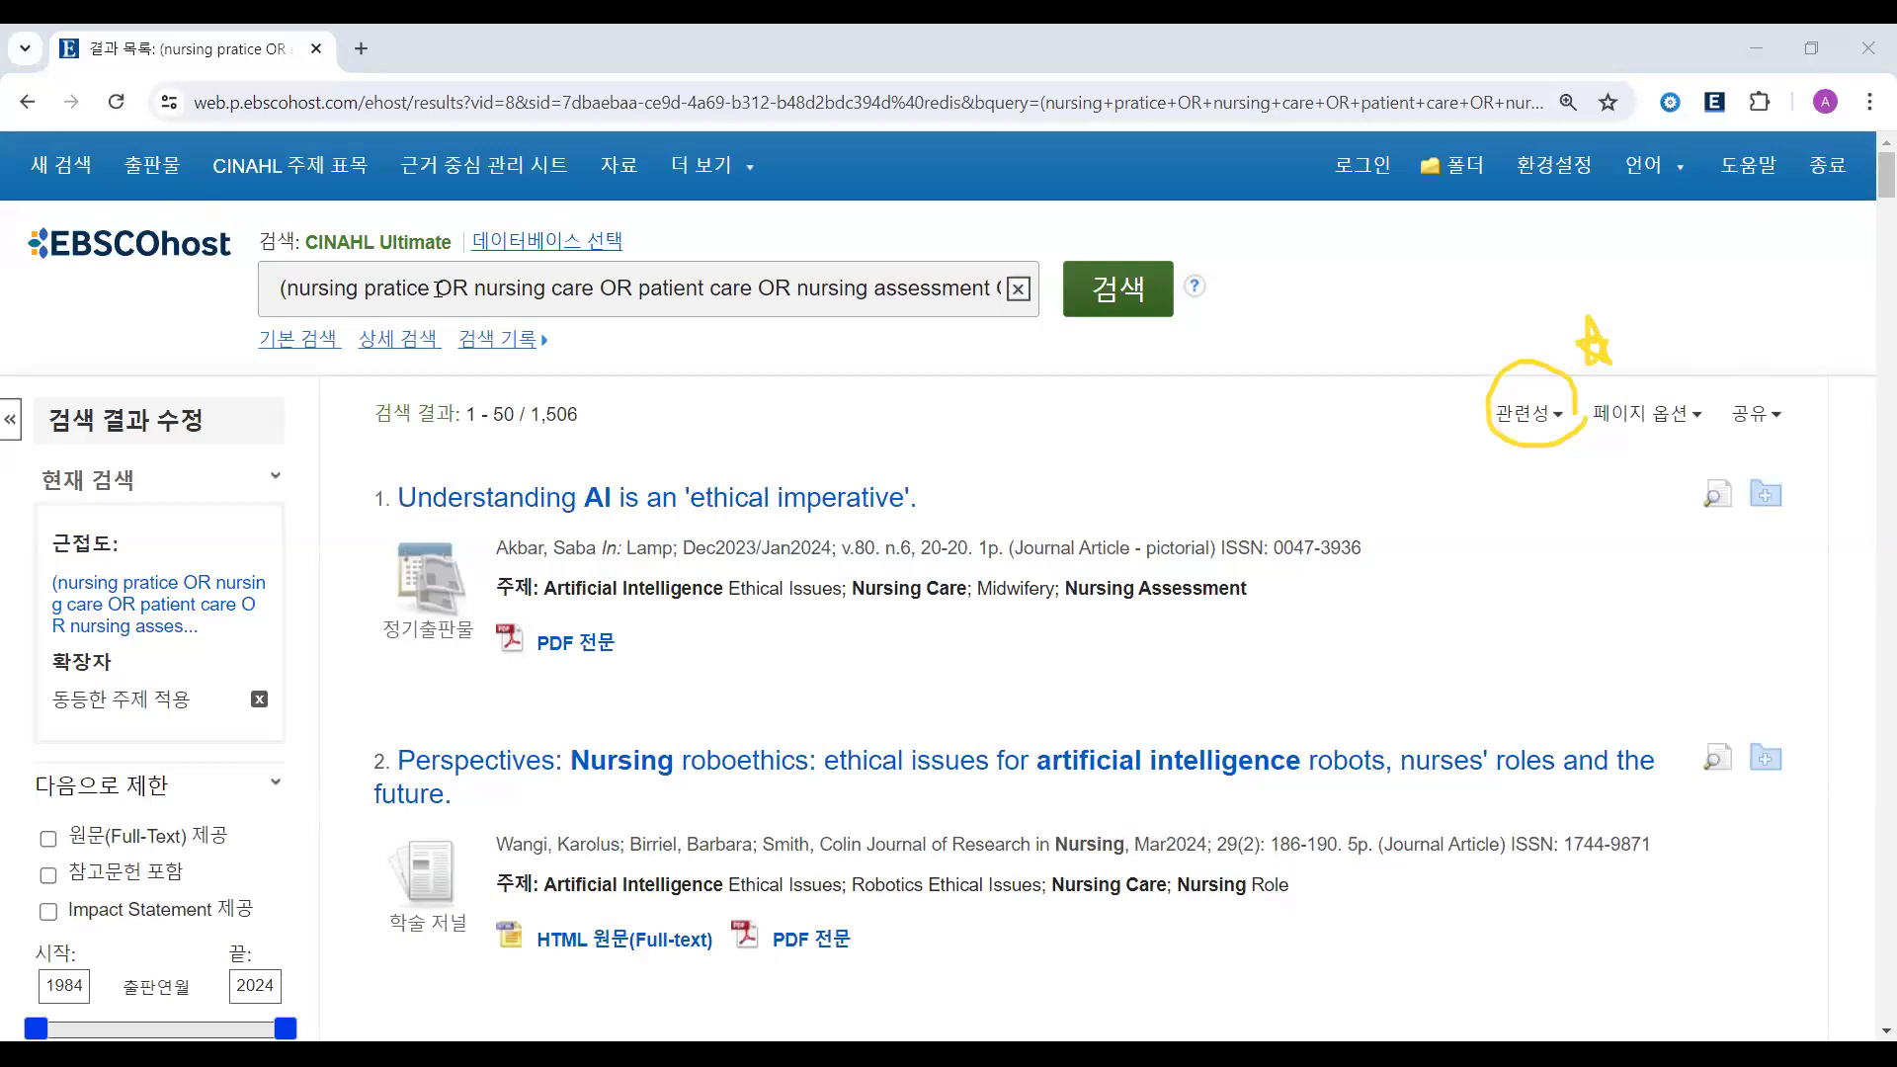
- Replace the query in the search box with "nursing OR practice / nursing practice"
{"action": "left_click", "coordinate": [535, 287]}
{"action": "key", "text": "ctrl+a"}
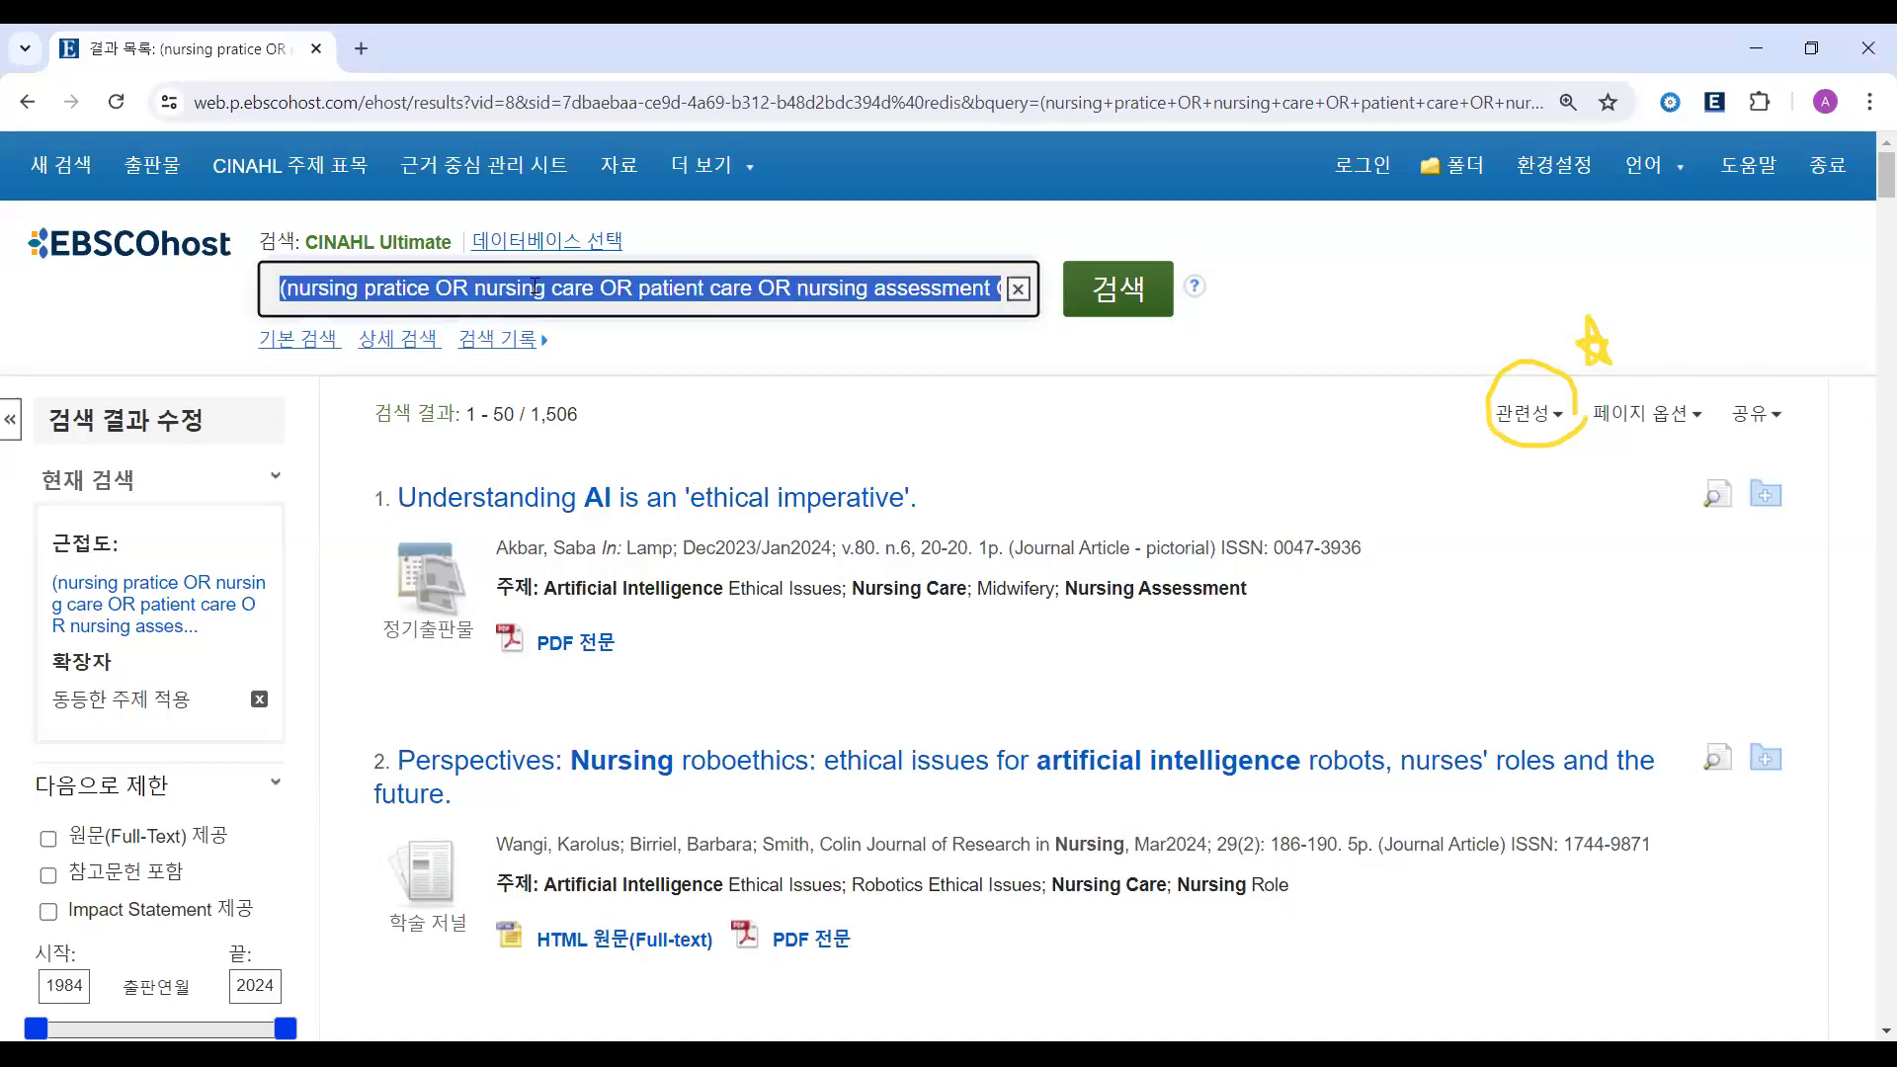
{"action": "type", "text": "nursing "}
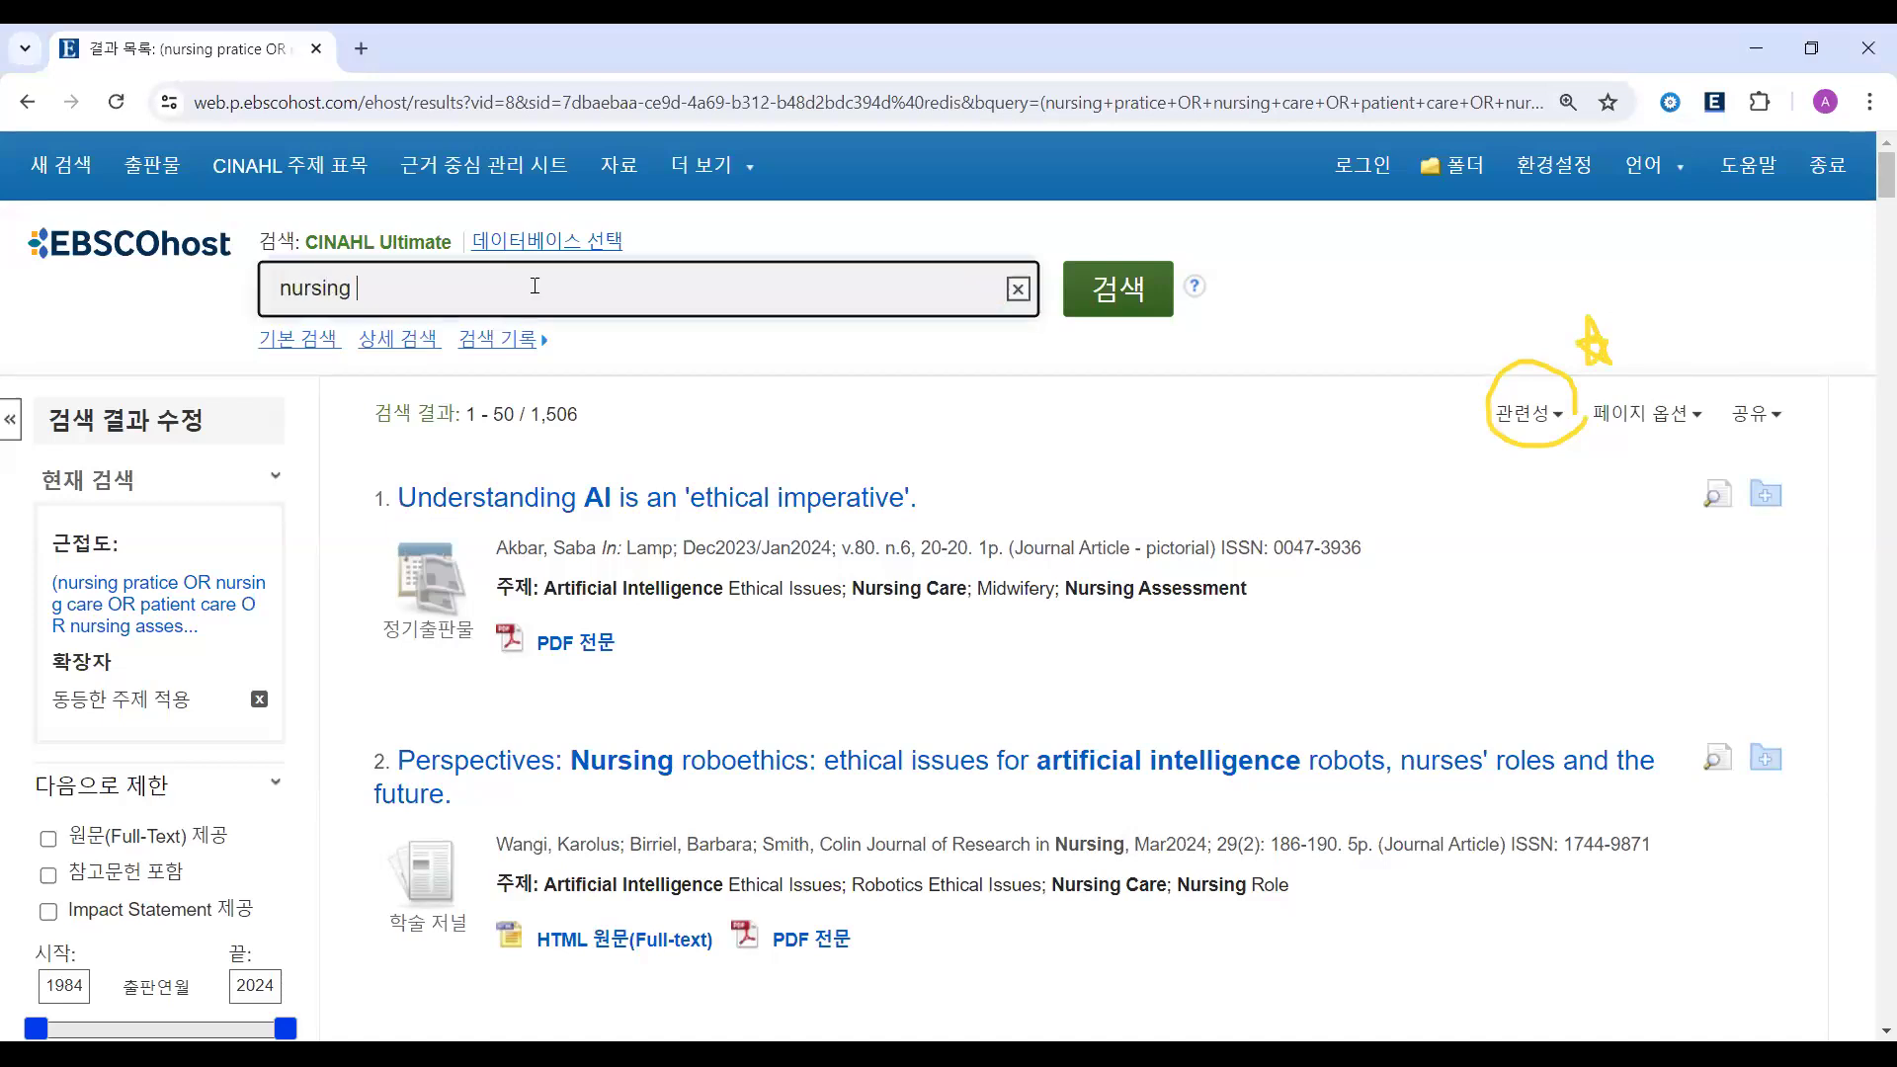
{"action": "type", "text": "OR prac"}
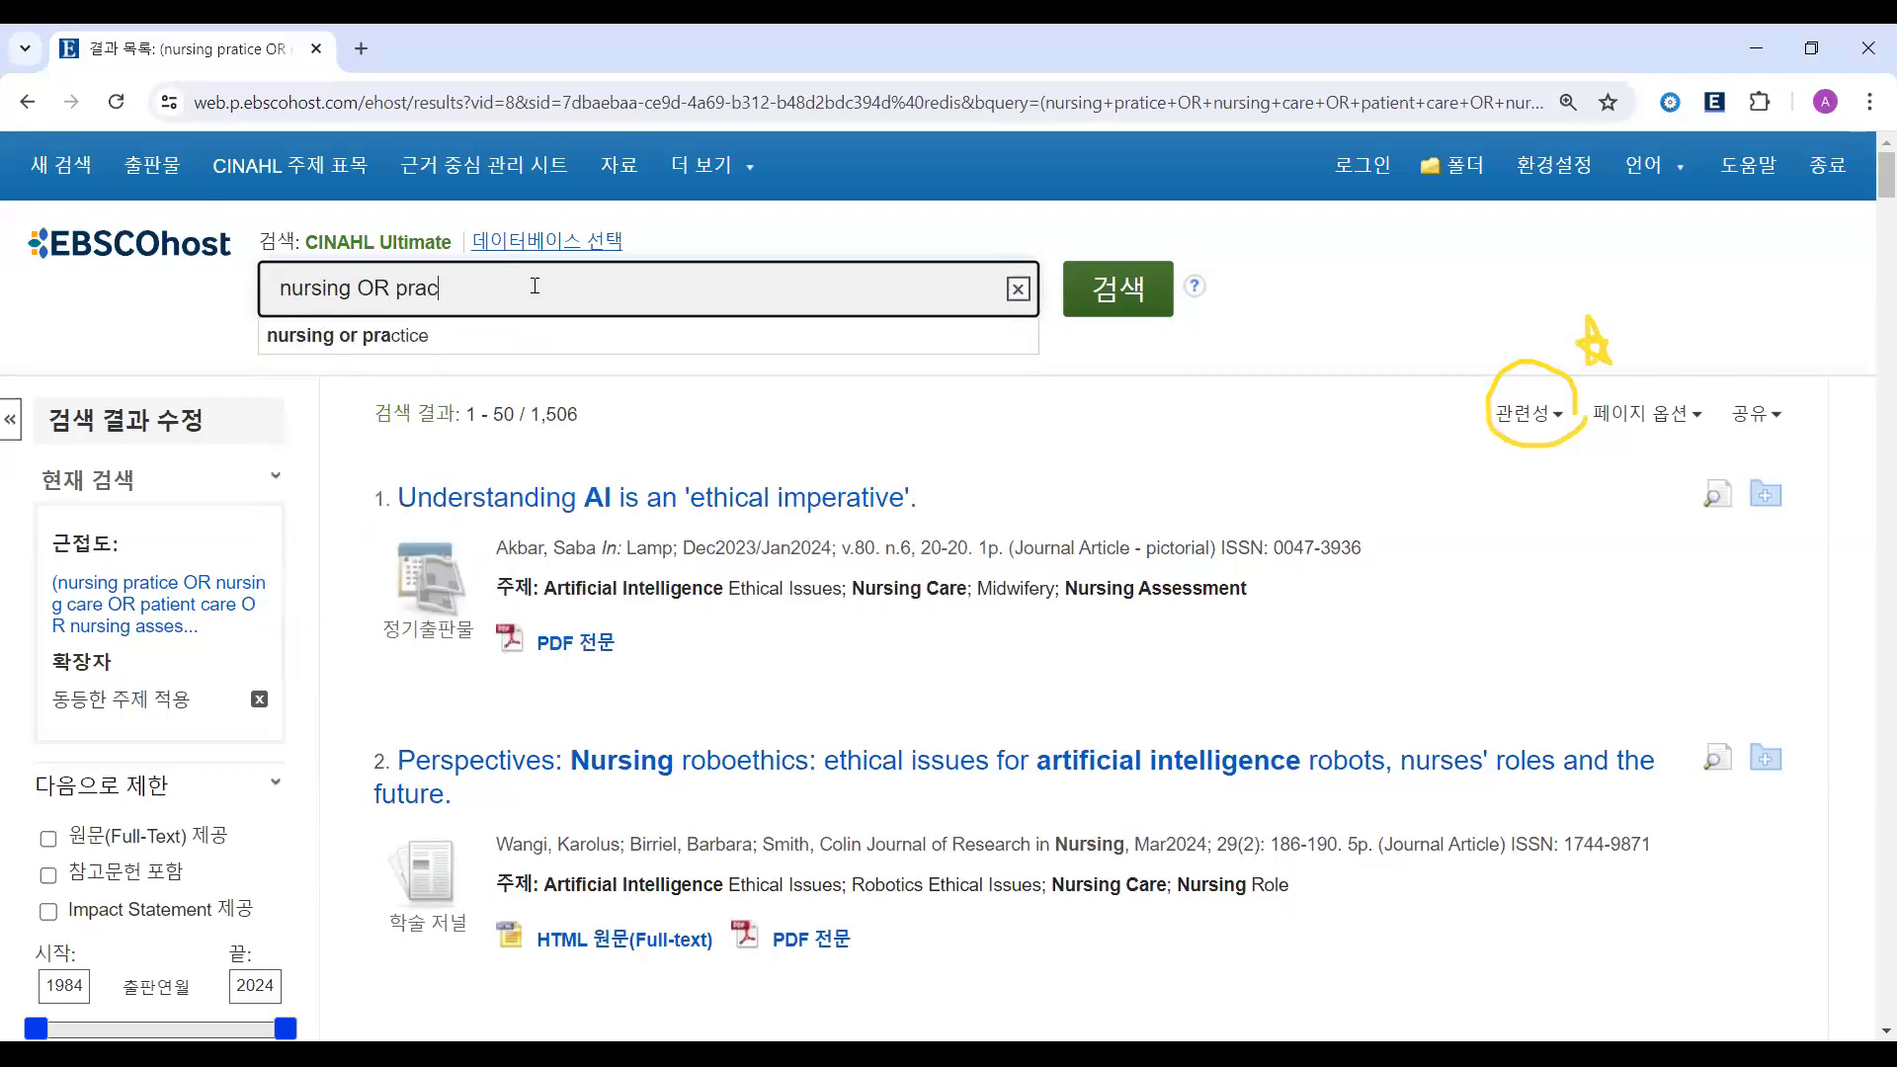
{"action": "type", "text": "tic e / nursing"}
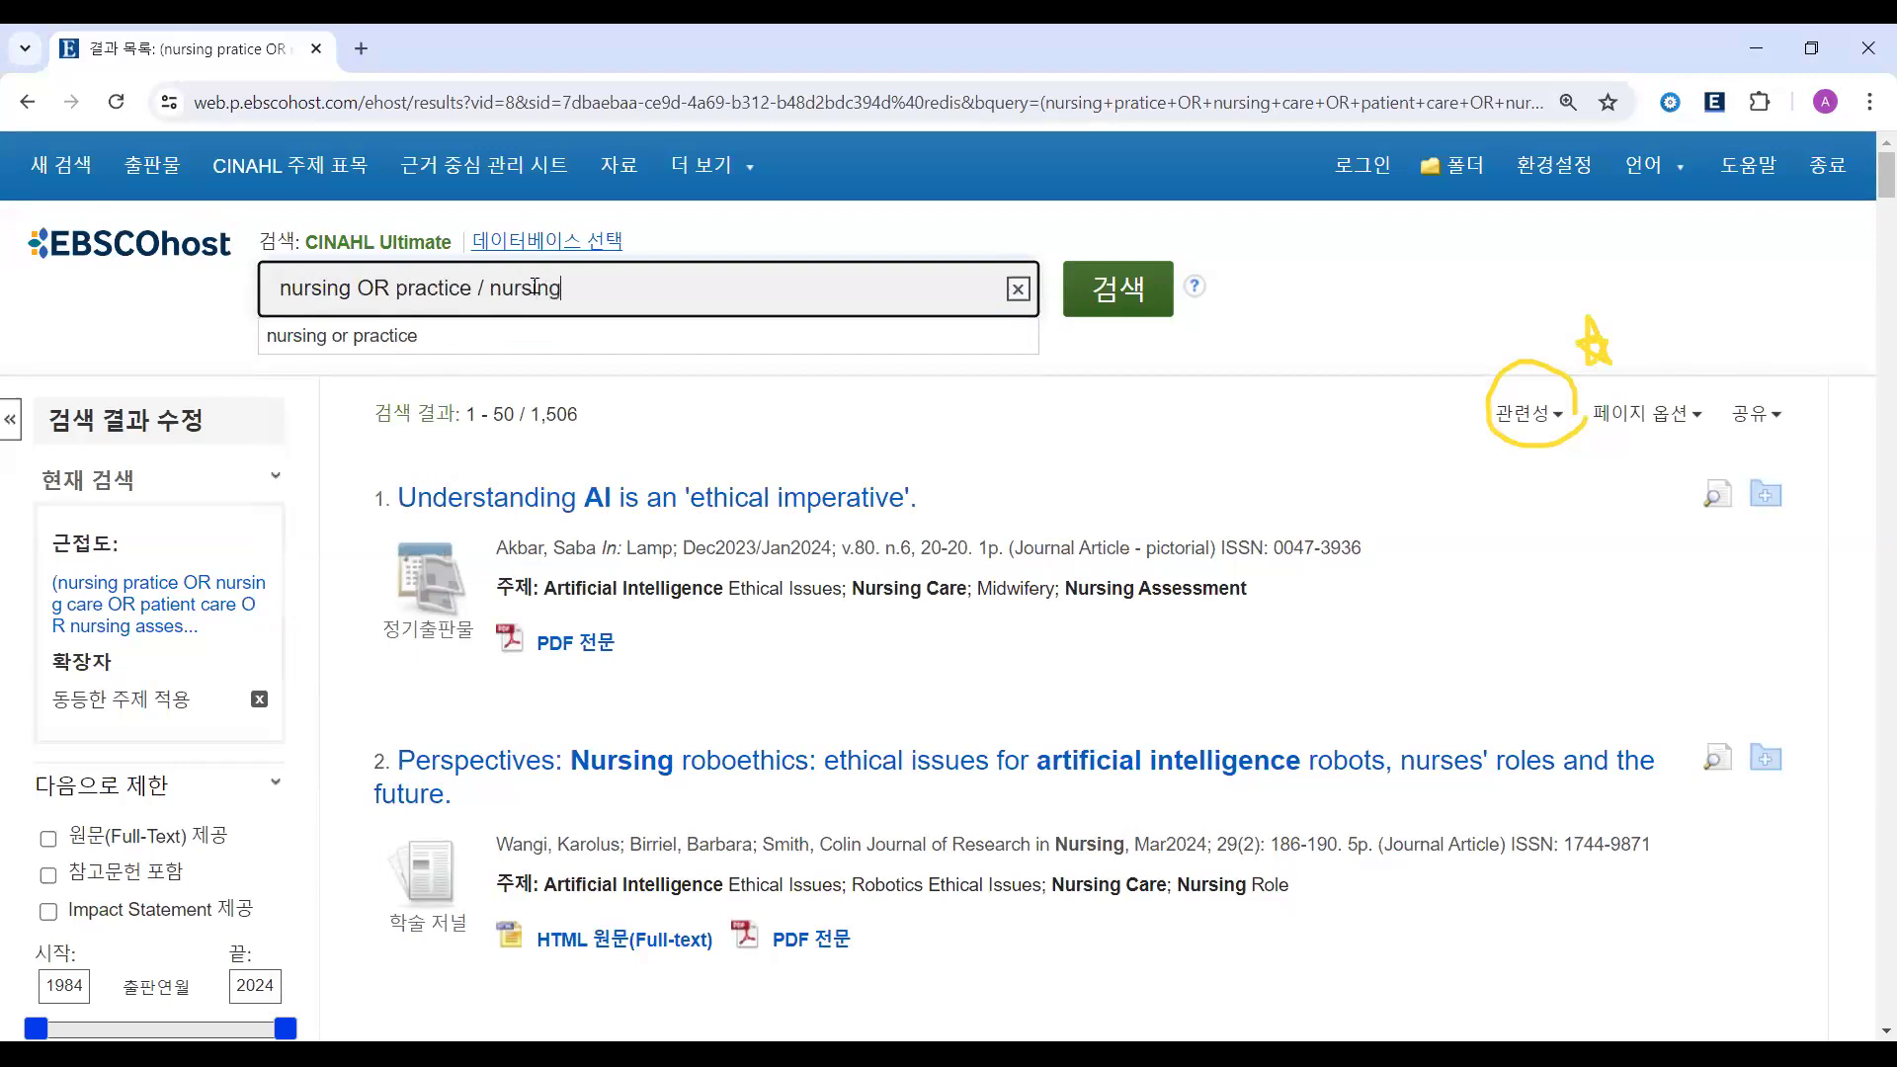
{"action": "type", "text": " practive"}
{"action": "key", "text": "BackSpace"}
{"action": "key", "text": "BackSpace"}
{"action": "type", "text": "ce"}
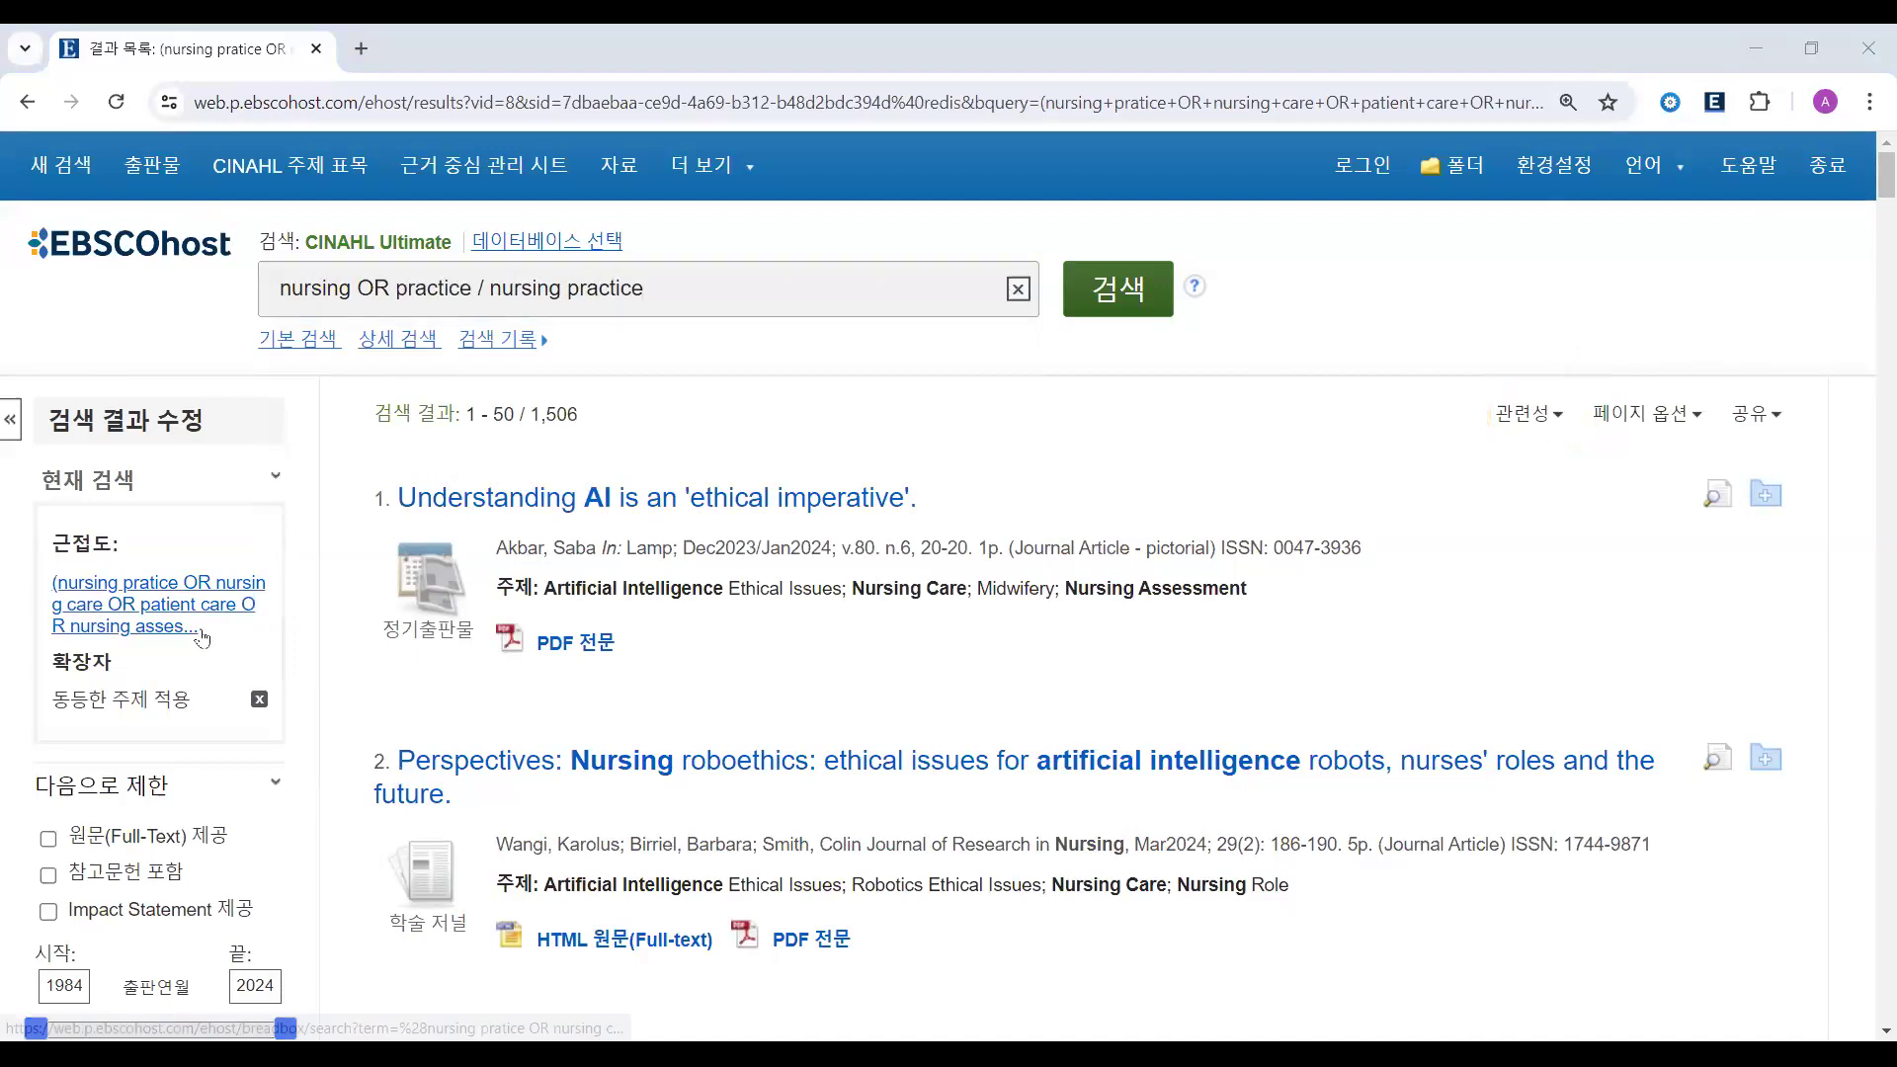
- Highlight "nursing OR practice", its individual words, and "nursing practice" to compare the two example queries
{"action": "left_click_drag", "start_coordinate": [286, 288], "coordinate": [462, 341]}
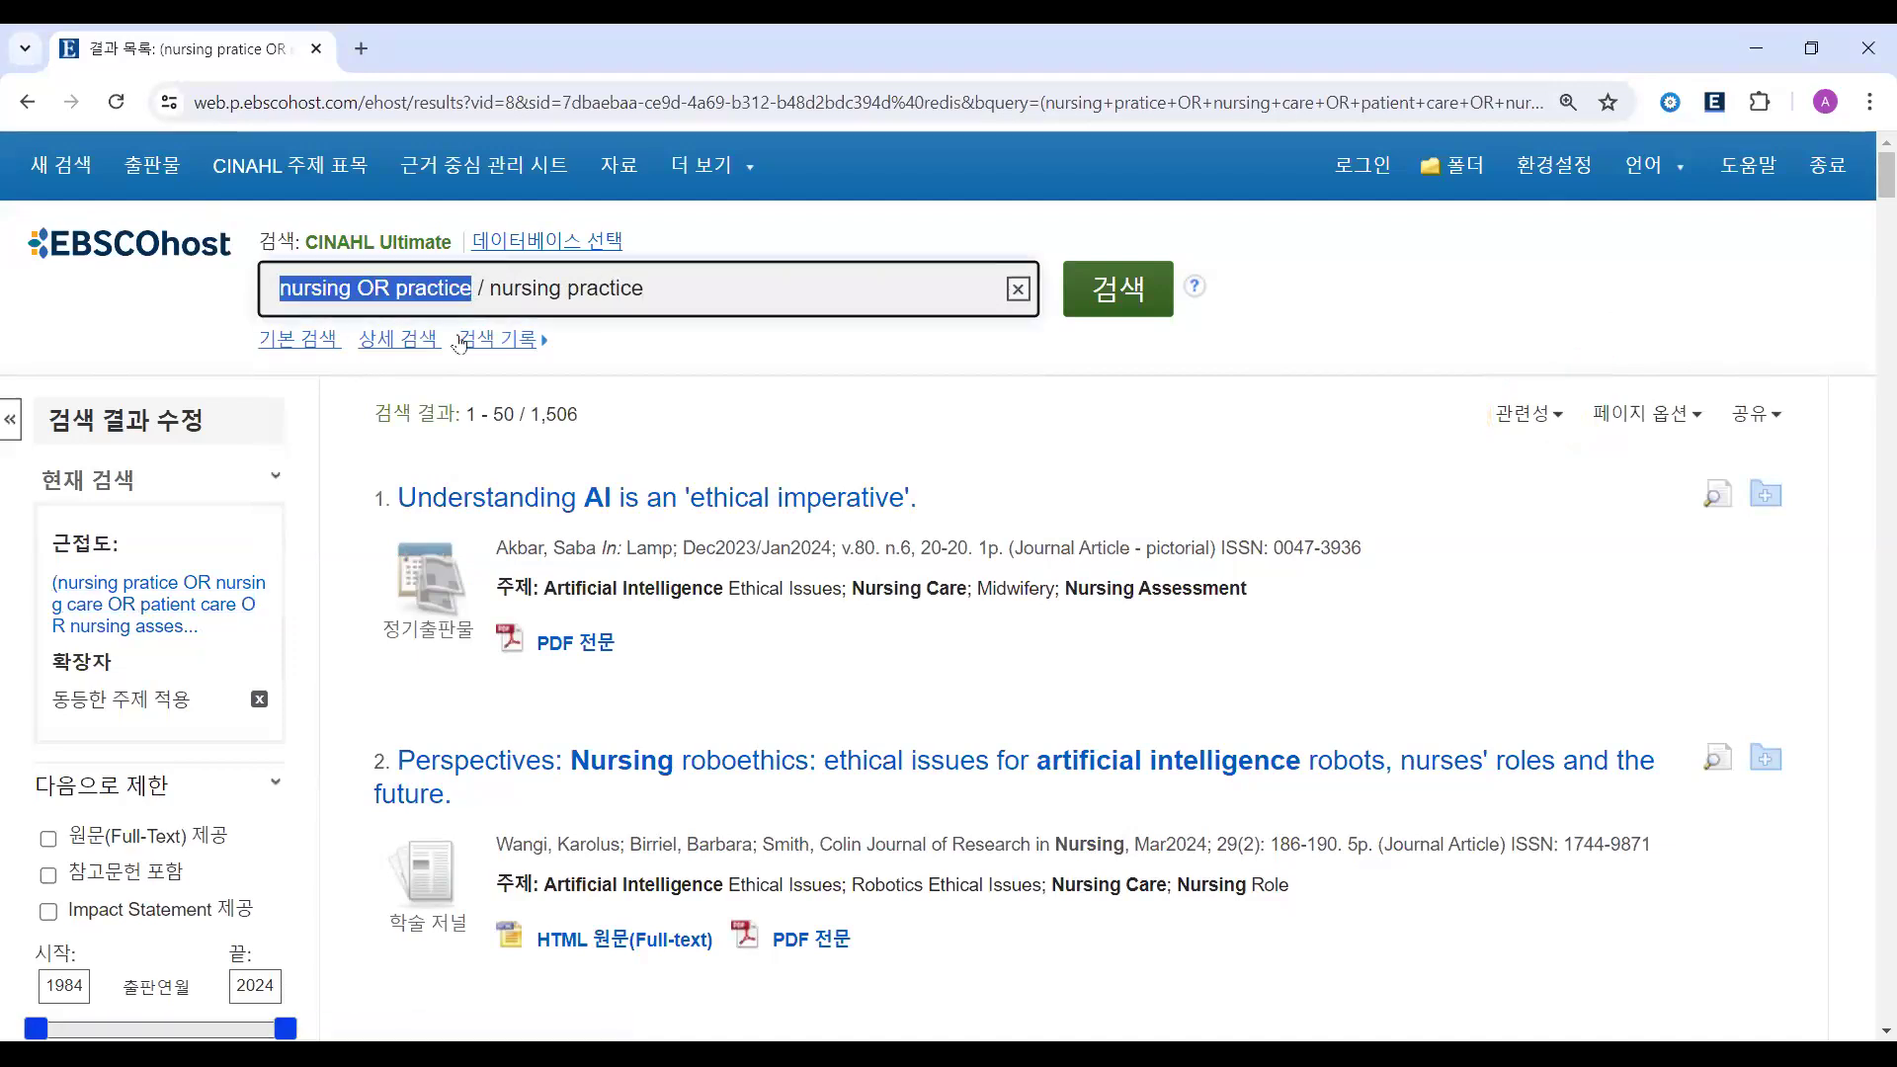
{"action": "double_click", "coordinate": [330, 294]}
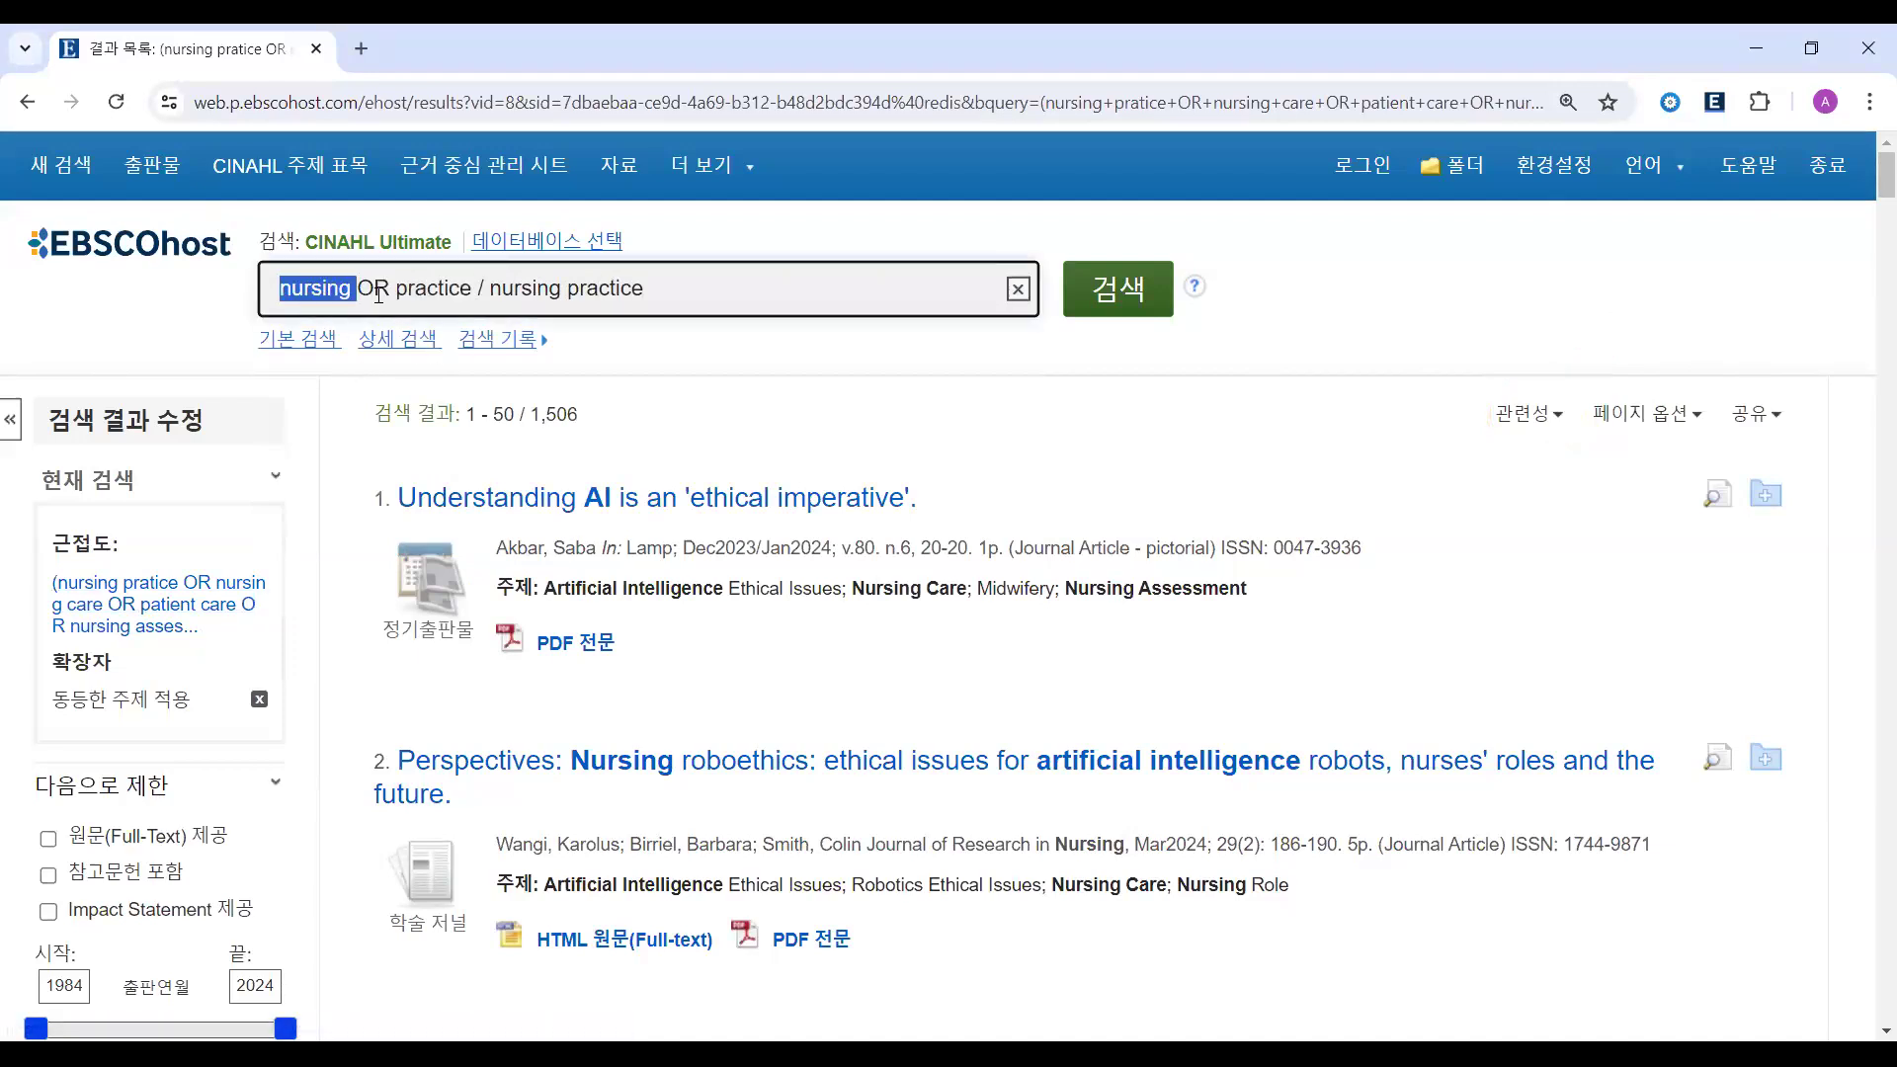
{"action": "double_click", "coordinate": [434, 288]}
{"action": "left_click_drag", "start_coordinate": [471, 289], "coordinate": [270, 296]}
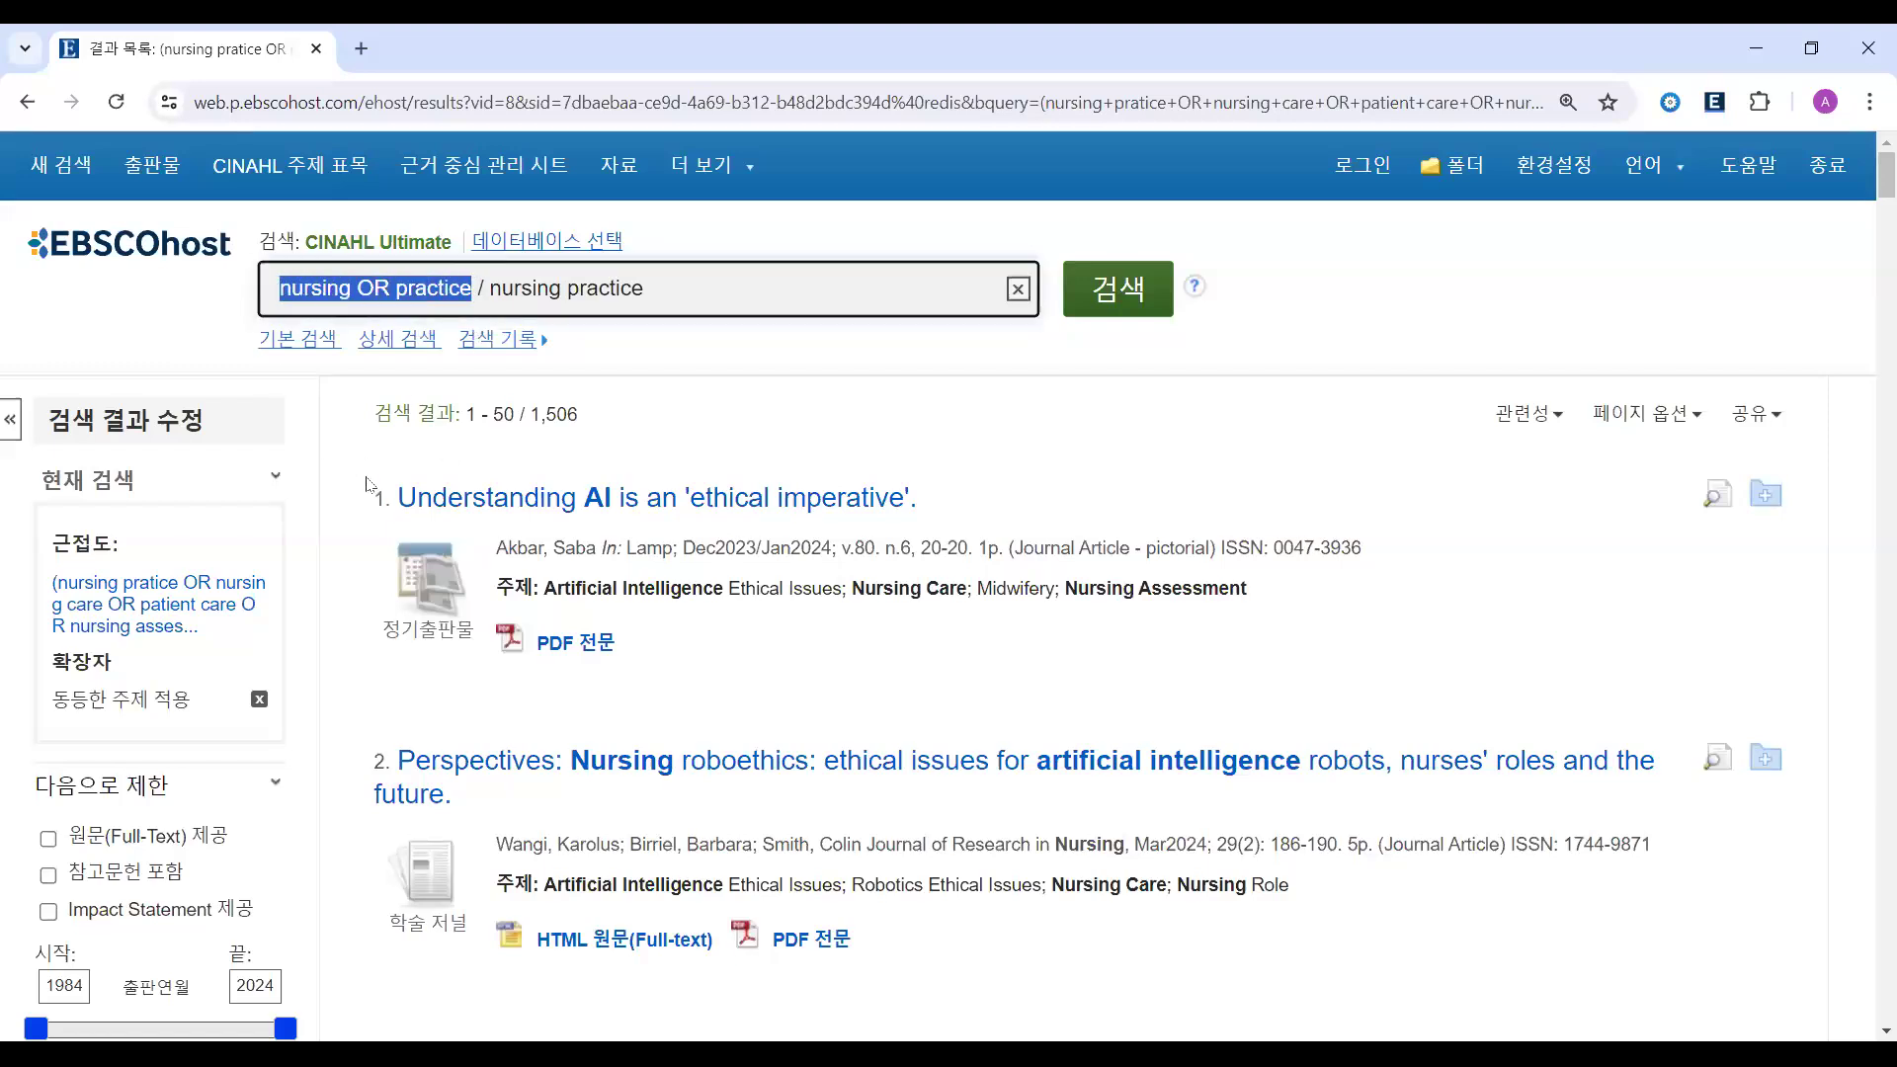
{"action": "left_click_drag", "start_coordinate": [491, 288], "coordinate": [673, 290]}
{"action": "left_click", "coordinate": [502, 289]}
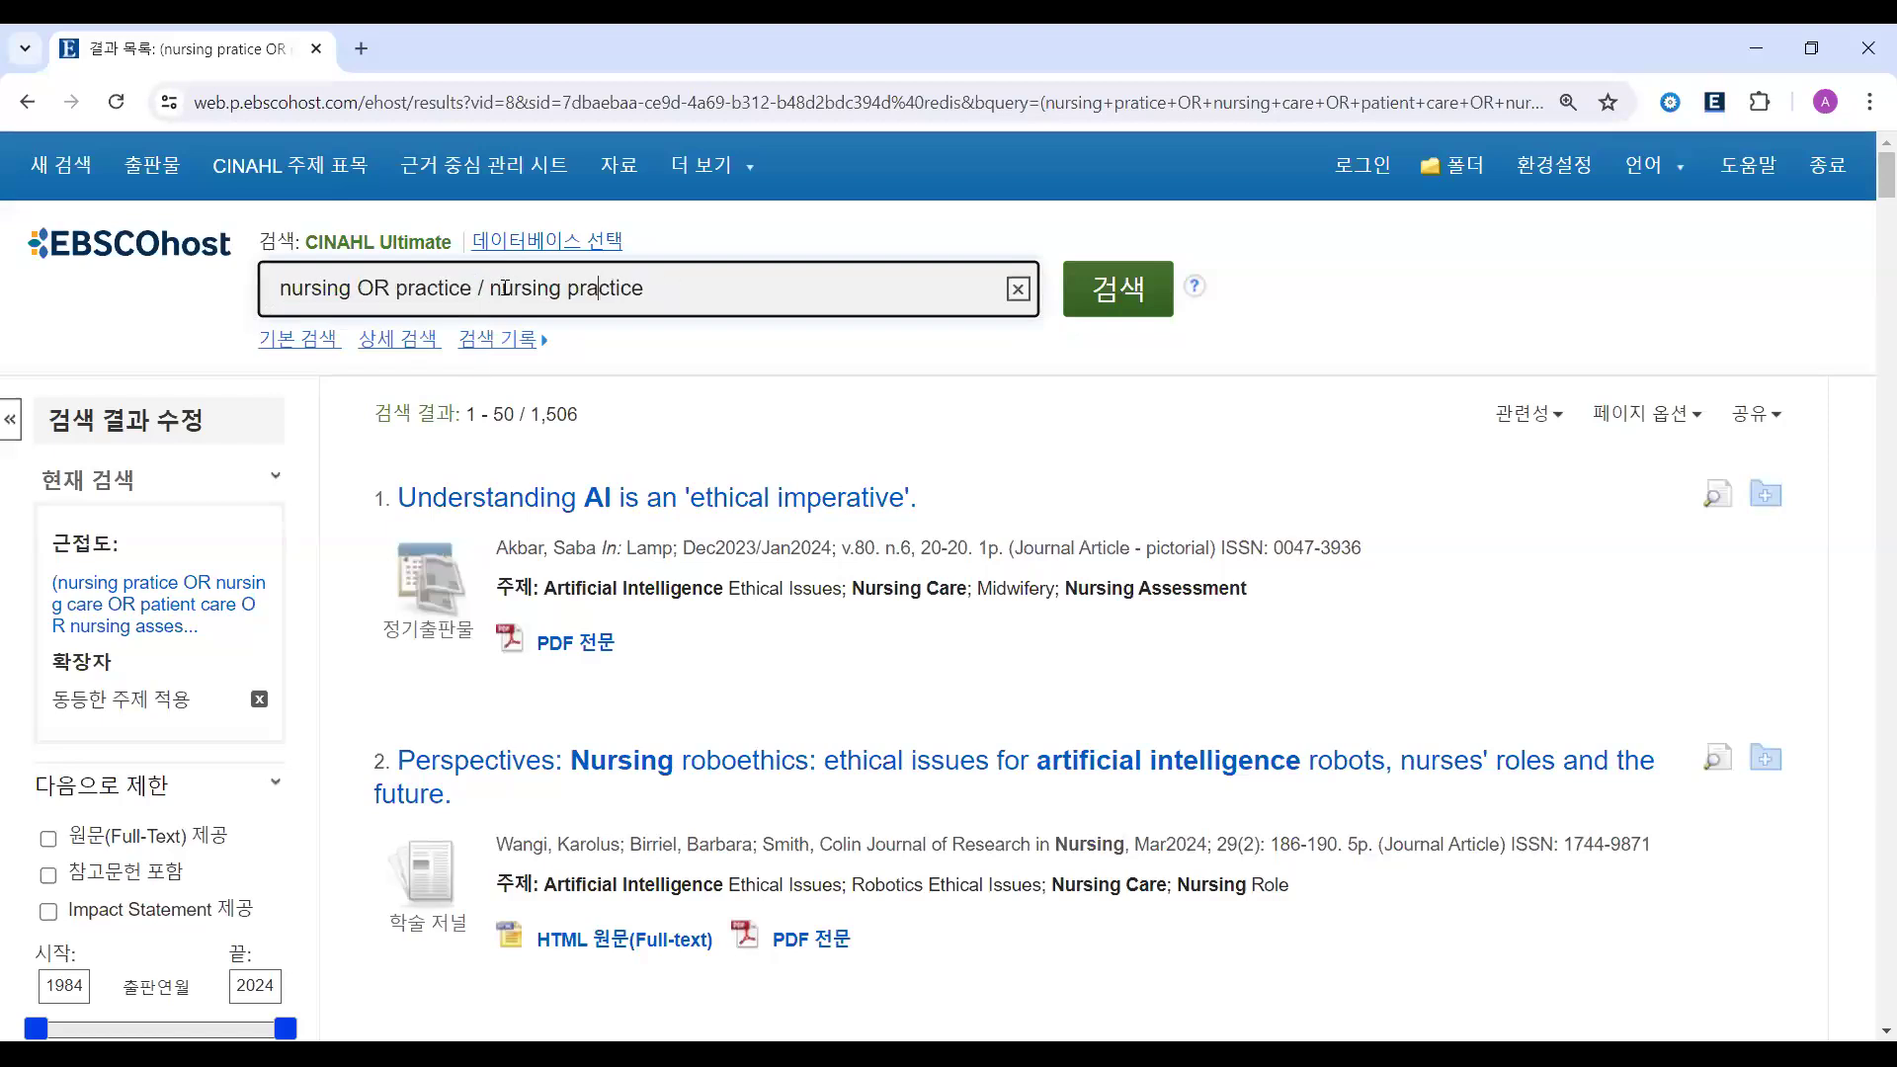
- Insert AND between nursing and practice in the second example, and remove it again
{"action": "left_click_drag", "start_coordinate": [502, 288], "coordinate": [570, 288]}
{"action": "left_click", "coordinate": [570, 288]}
{"action": "type", "text": "AND"}
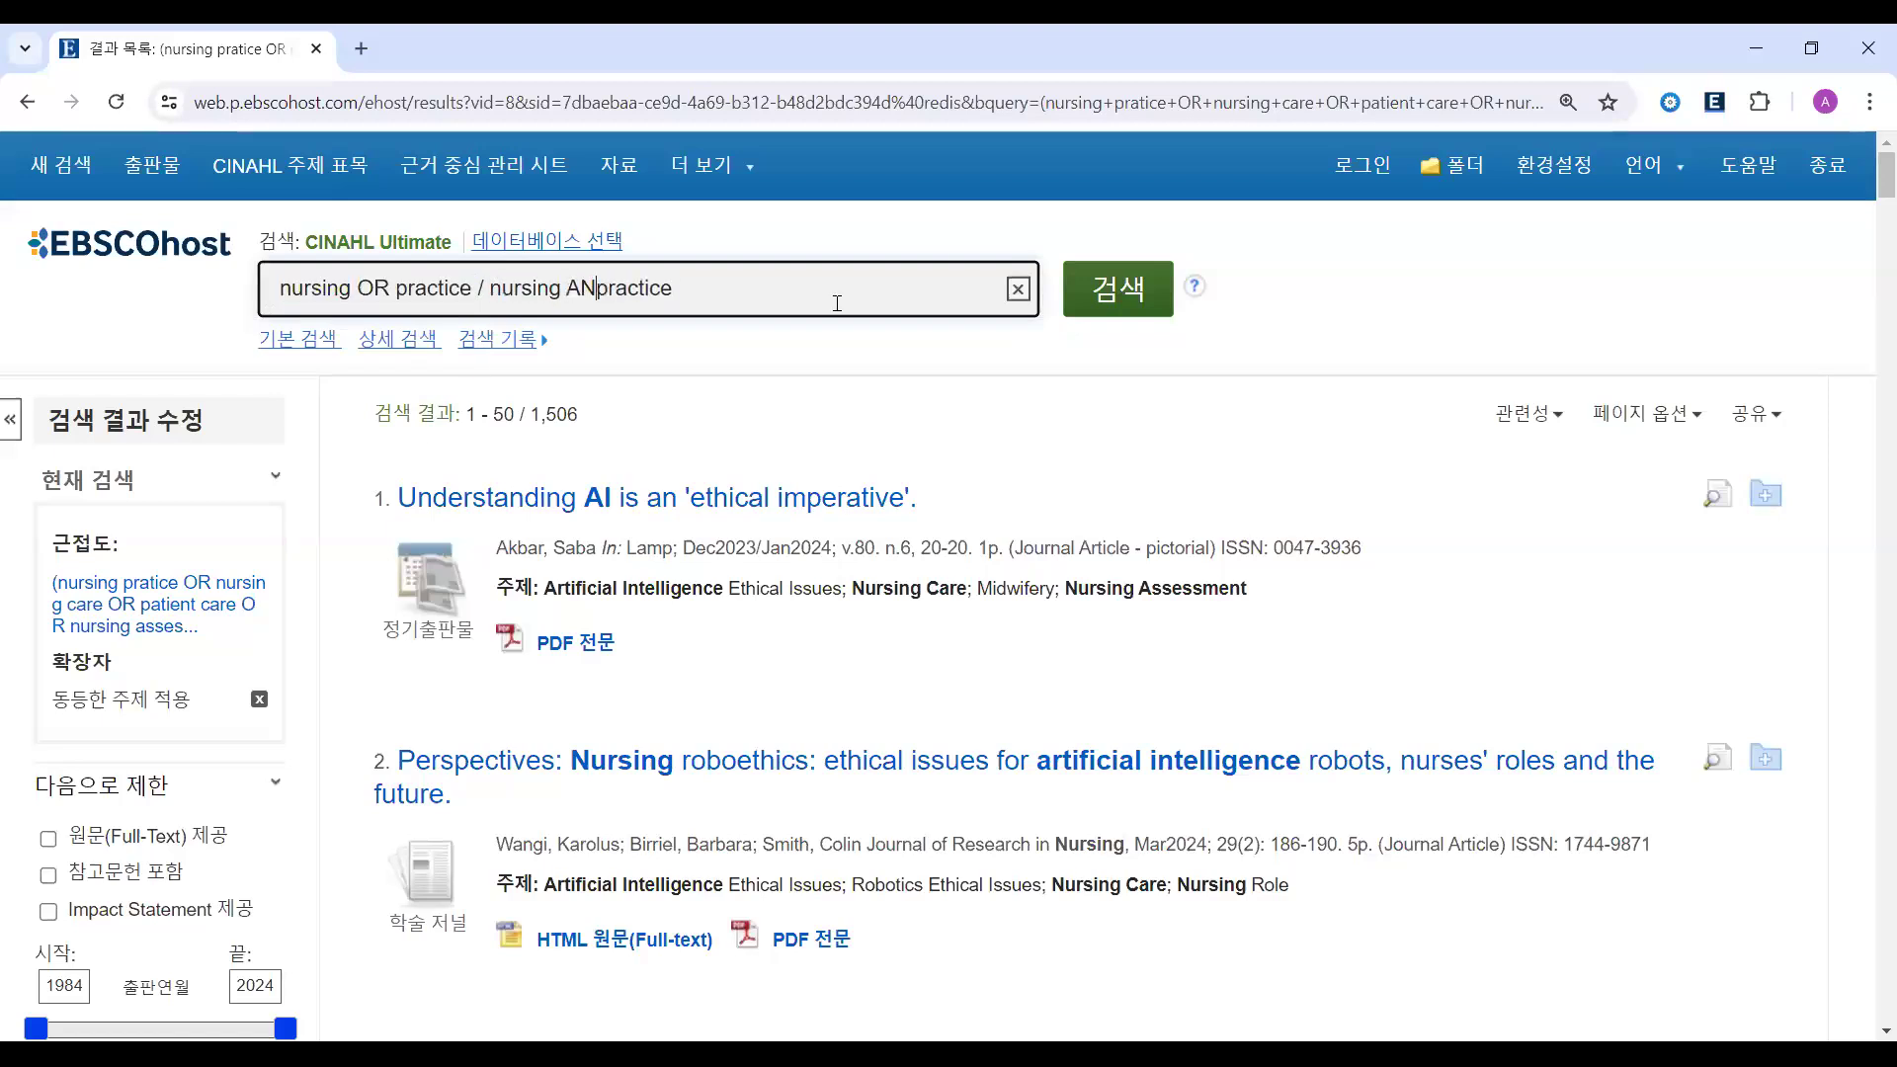
{"action": "double_click", "coordinate": [589, 290]}
{"action": "key", "text": "BackSpace"}
- Highlight the phrase "nursing practice" after the slash and each of its two words
{"action": "left_click", "coordinate": [691, 299]}
{"action": "left_click", "coordinate": [492, 288], "text": "shift"}
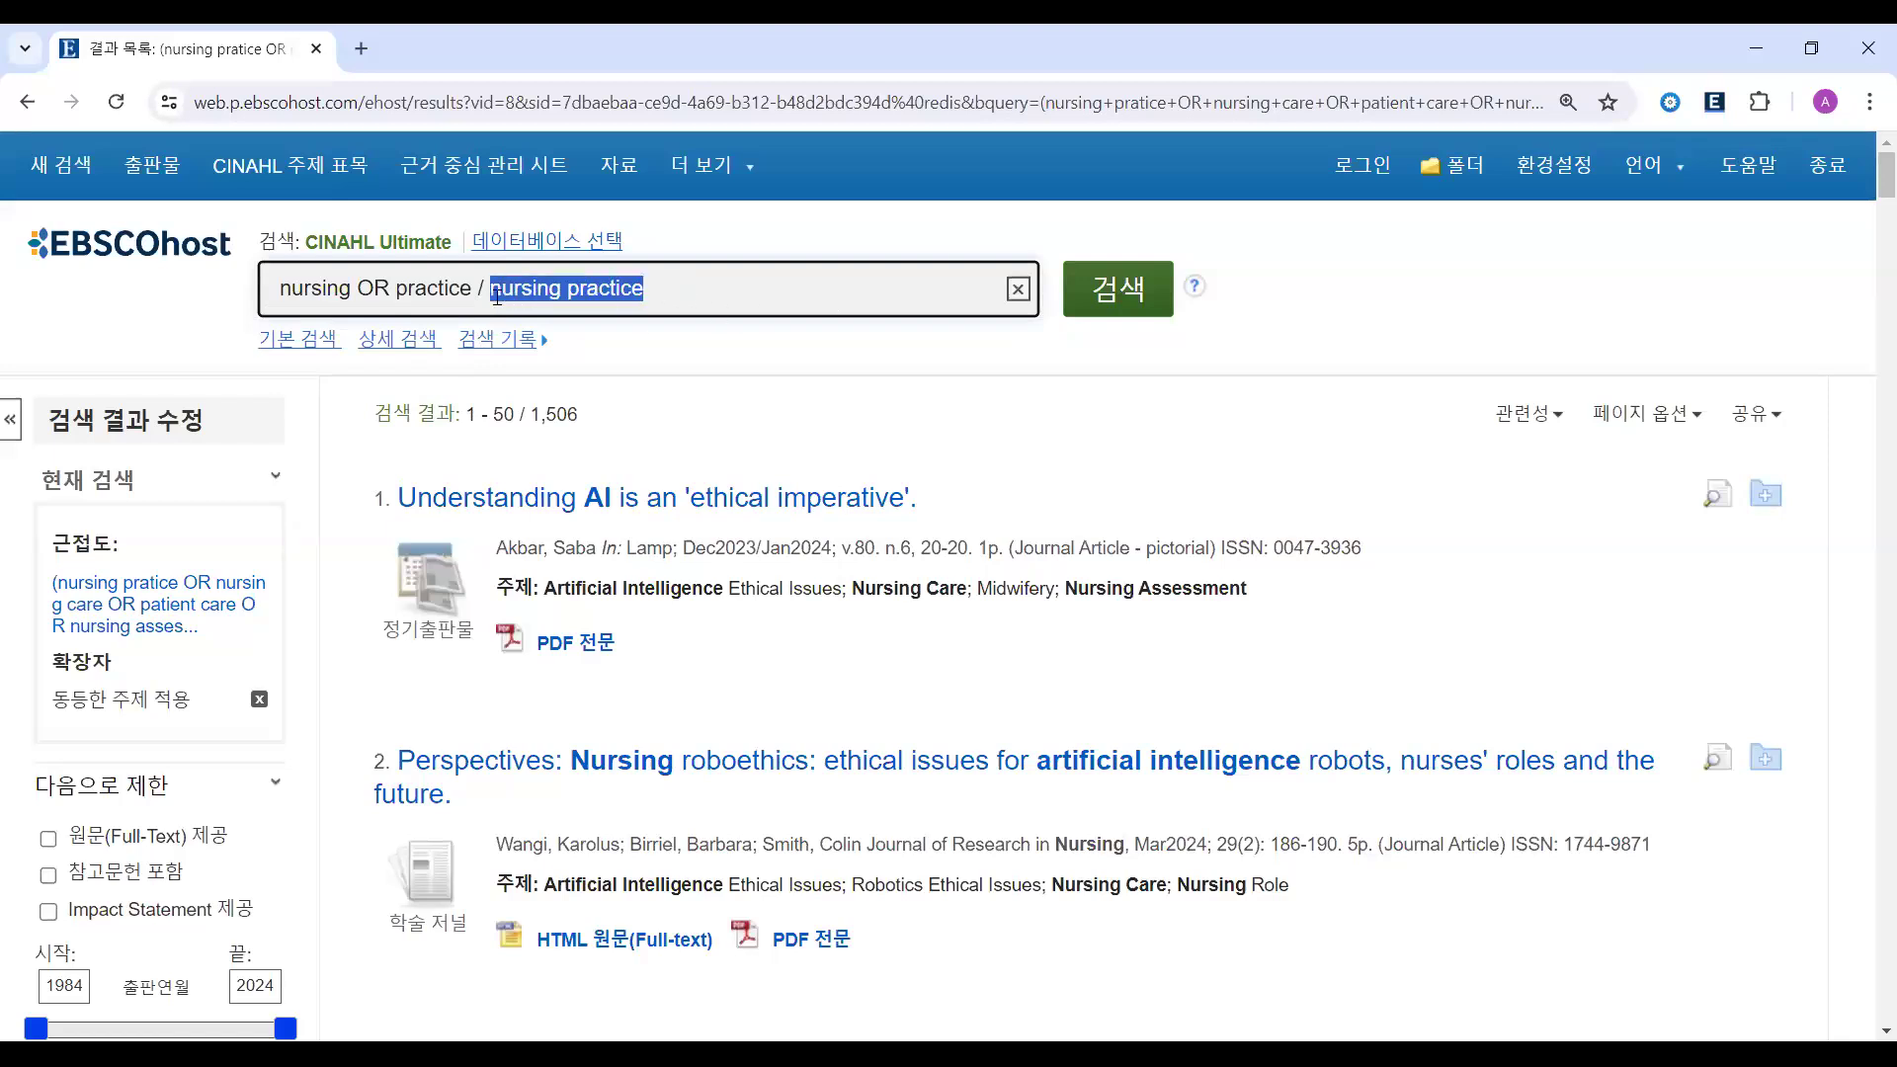
{"action": "left_click", "coordinate": [536, 279]}
{"action": "double_click", "coordinate": [537, 278]}
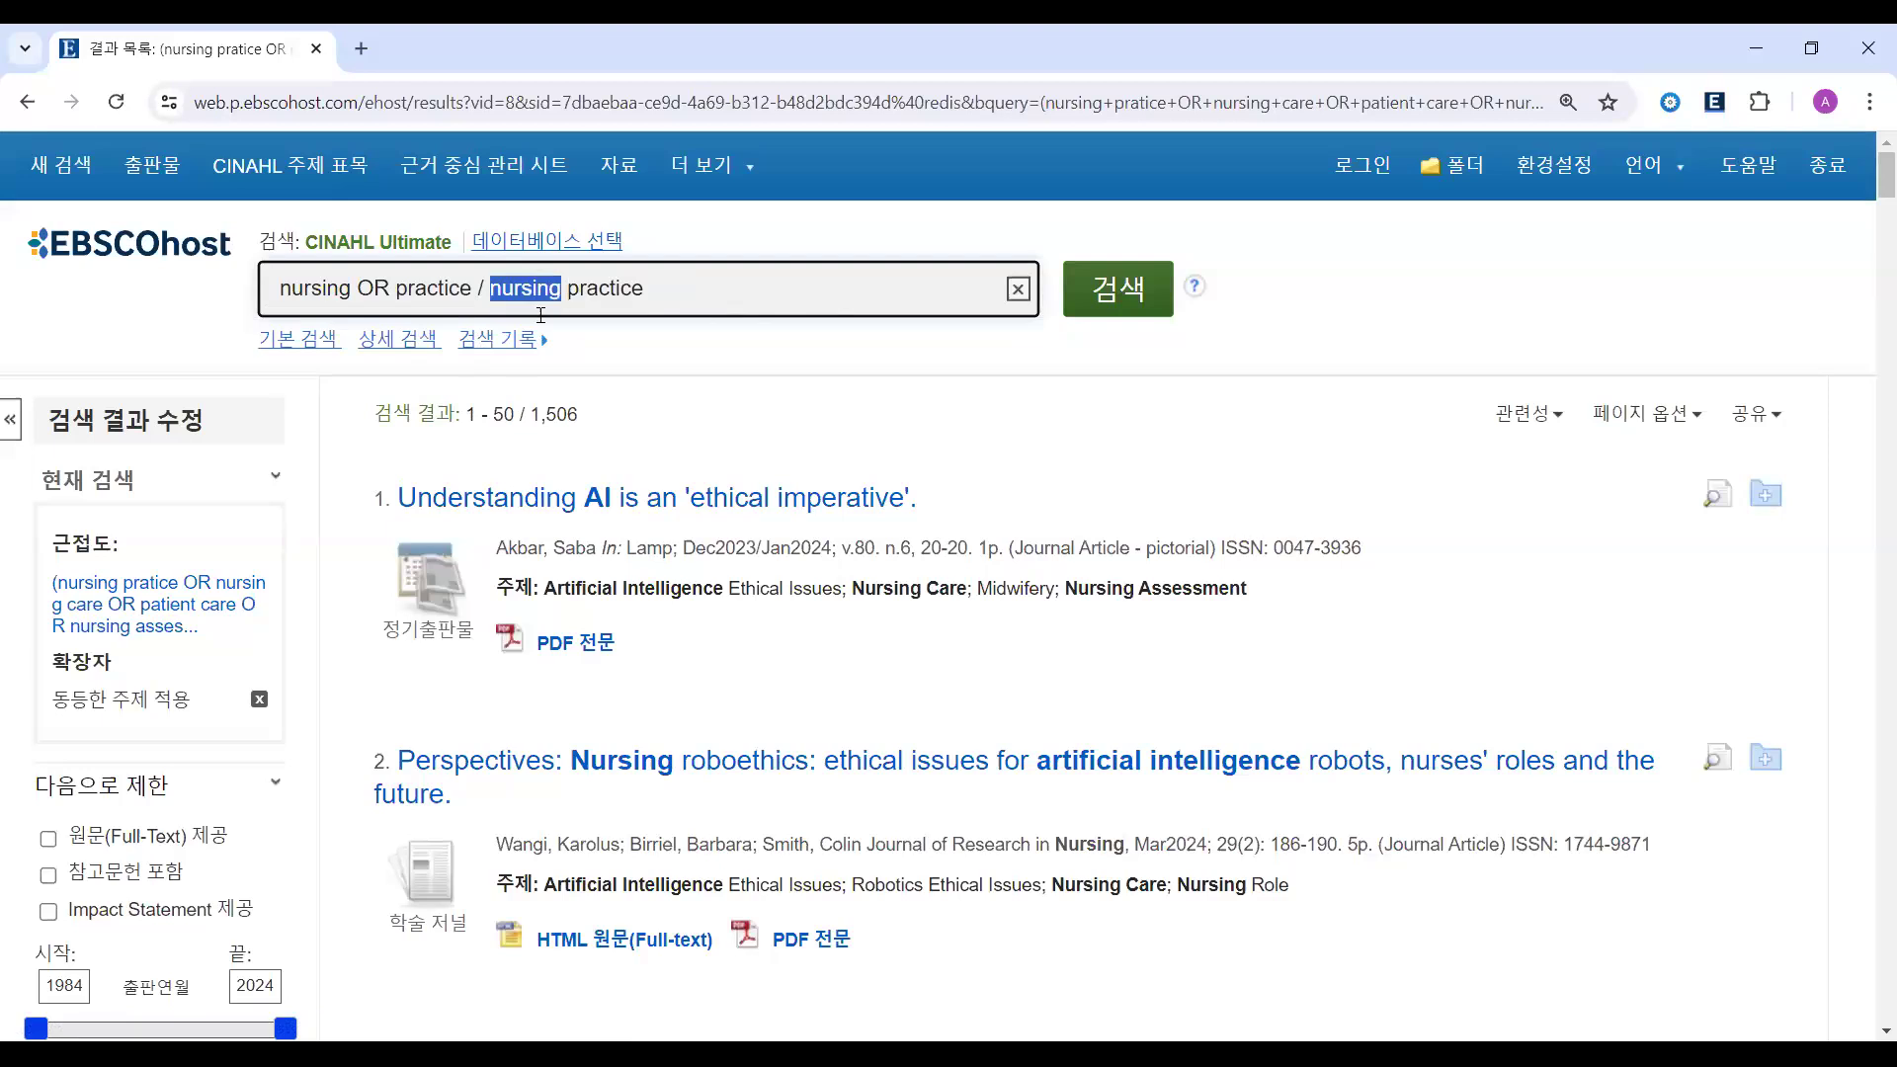
{"action": "double_click", "coordinate": [603, 288]}
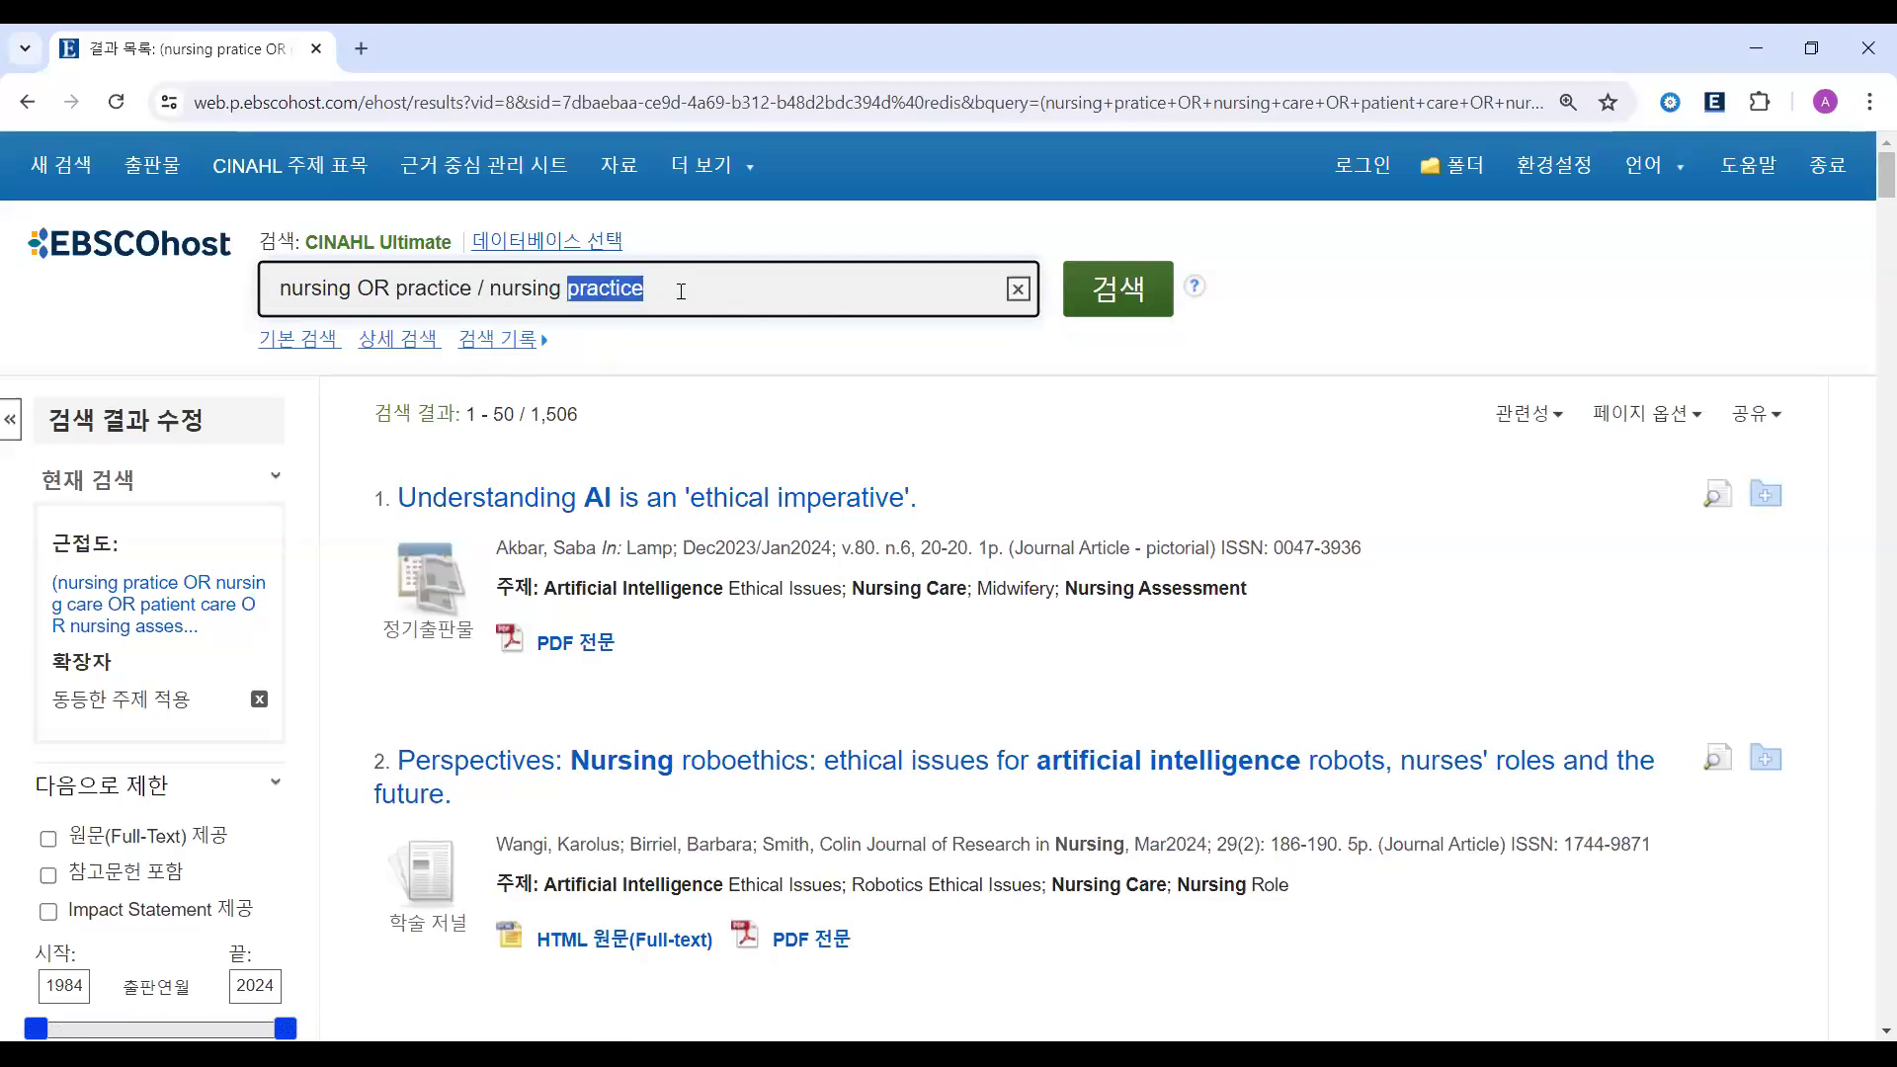
{"action": "left_click", "coordinate": [492, 288], "text": "shift"}
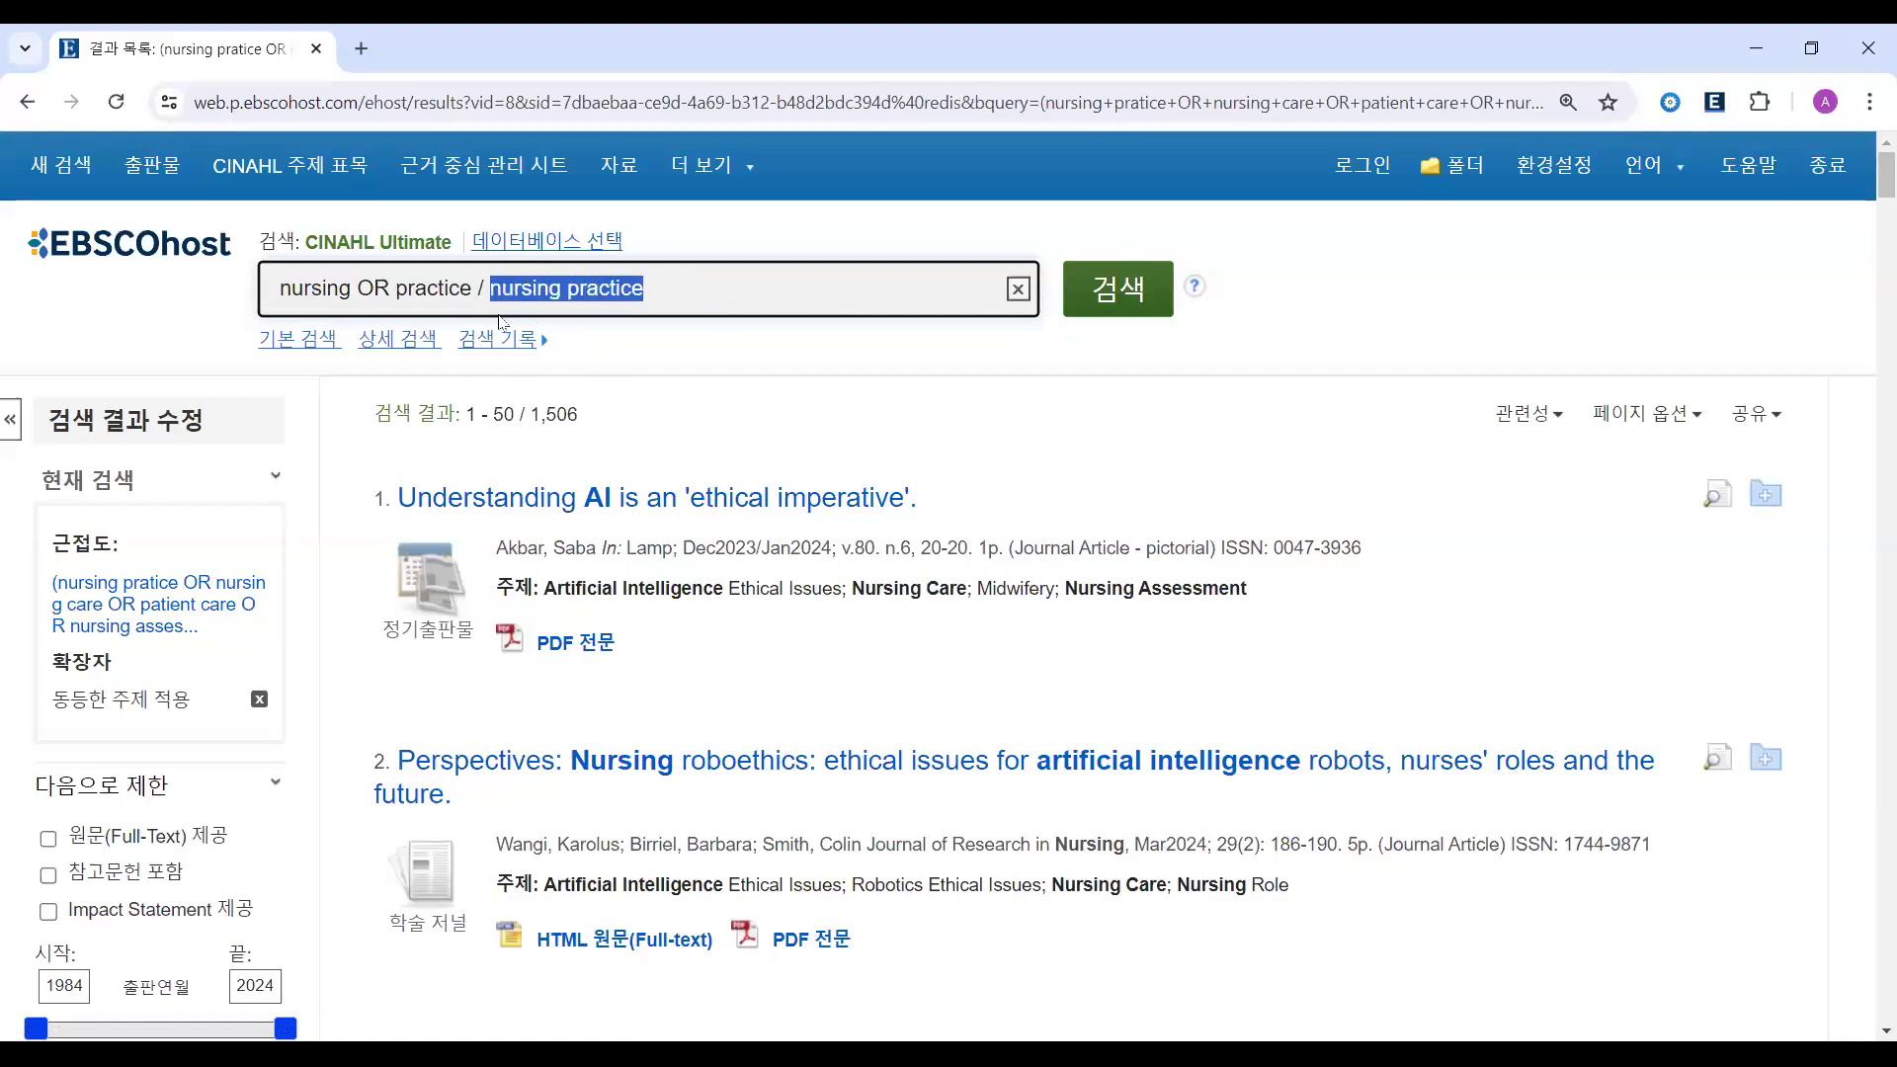
{"action": "left_click", "coordinate": [573, 290]}
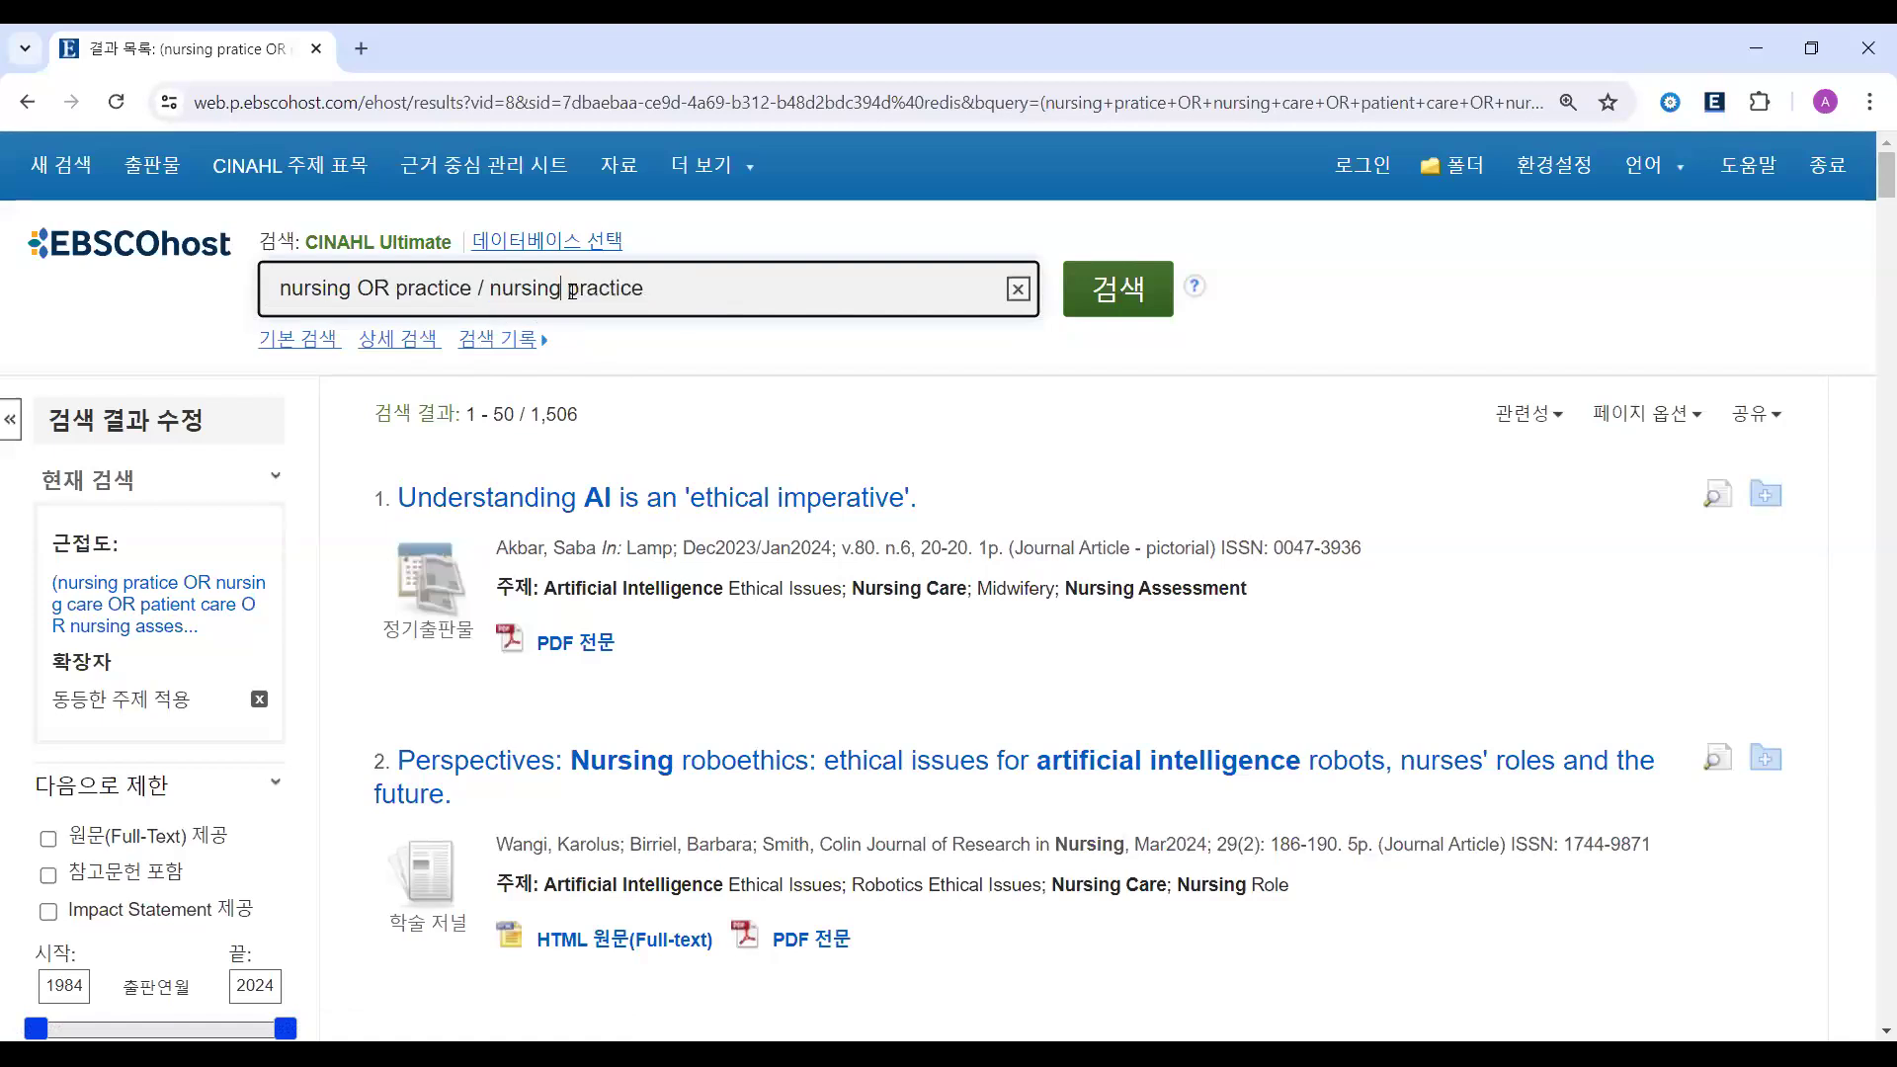
{"action": "left_click_drag", "start_coordinate": [491, 289], "coordinate": [616, 289]}
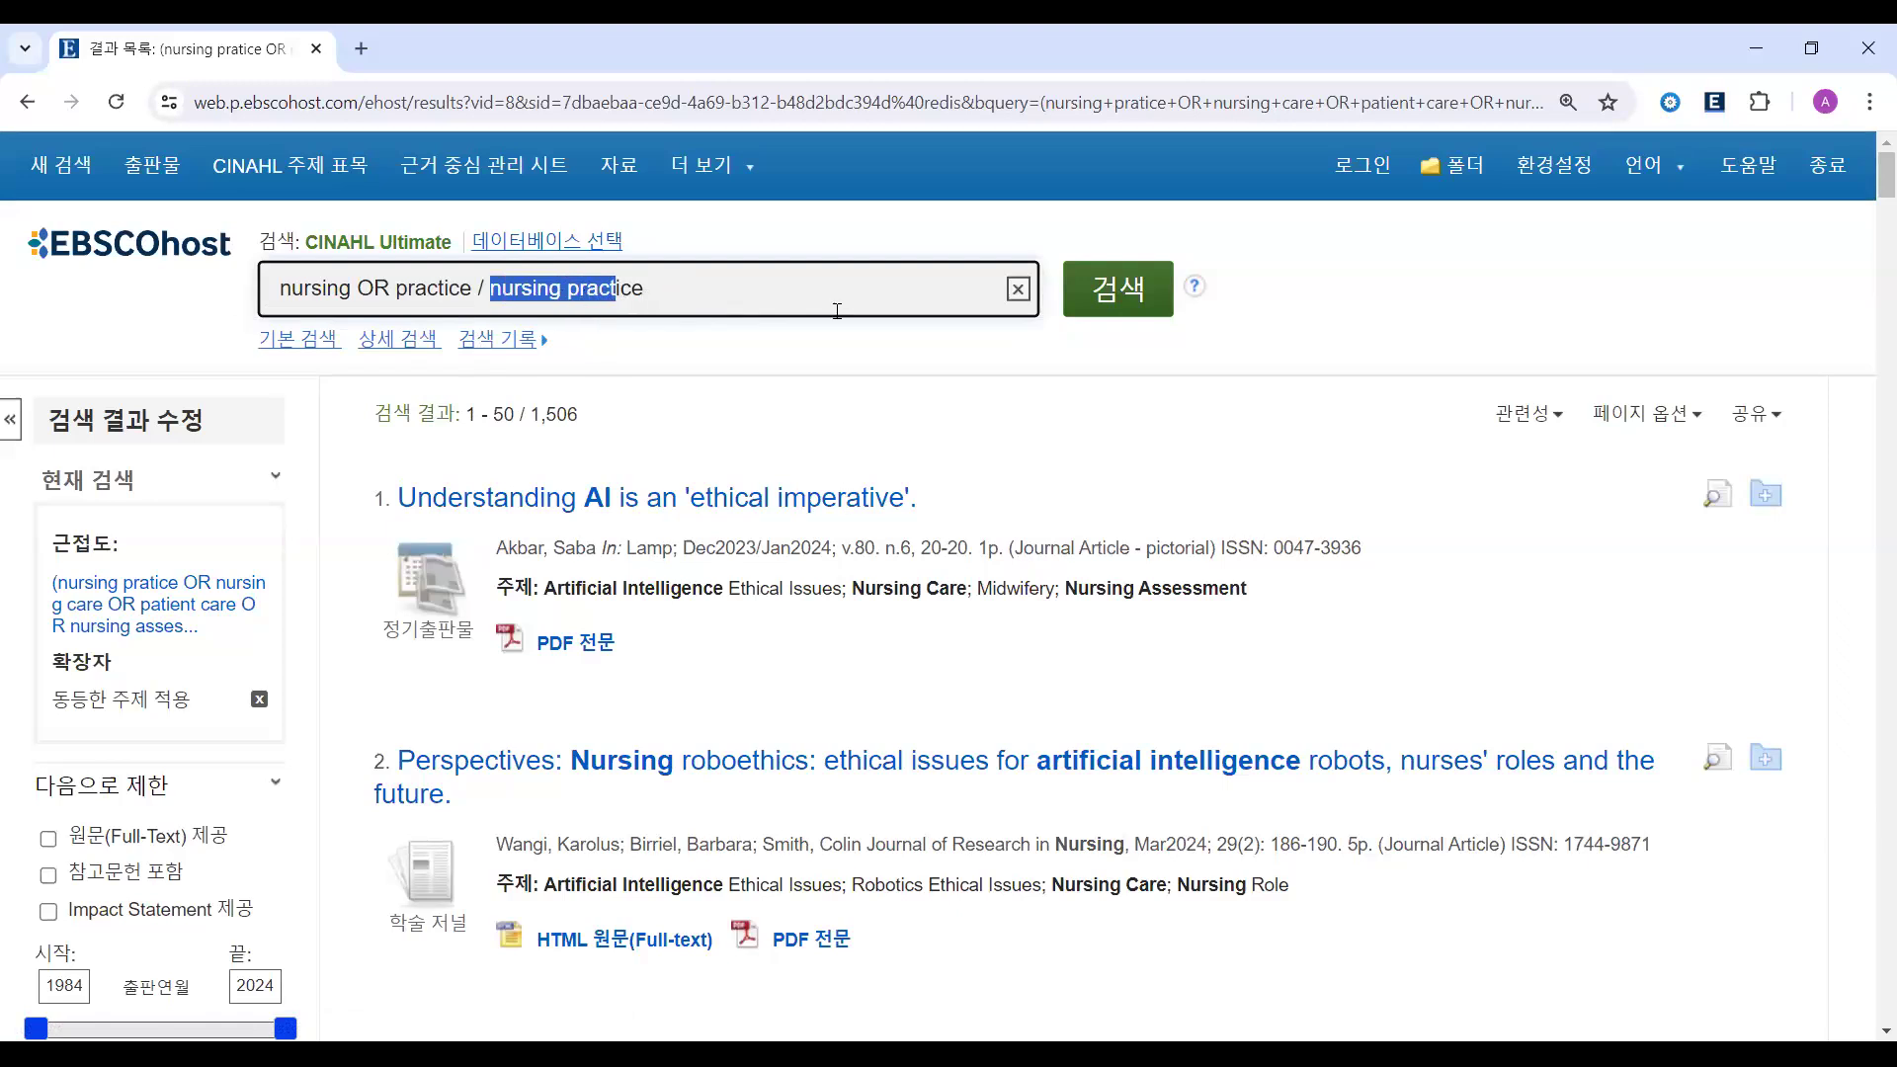
- Insert "x x x" between nursing and practice after the slash and highlight the resulting phrase
{"action": "key", "text": "ctrl+Left"}
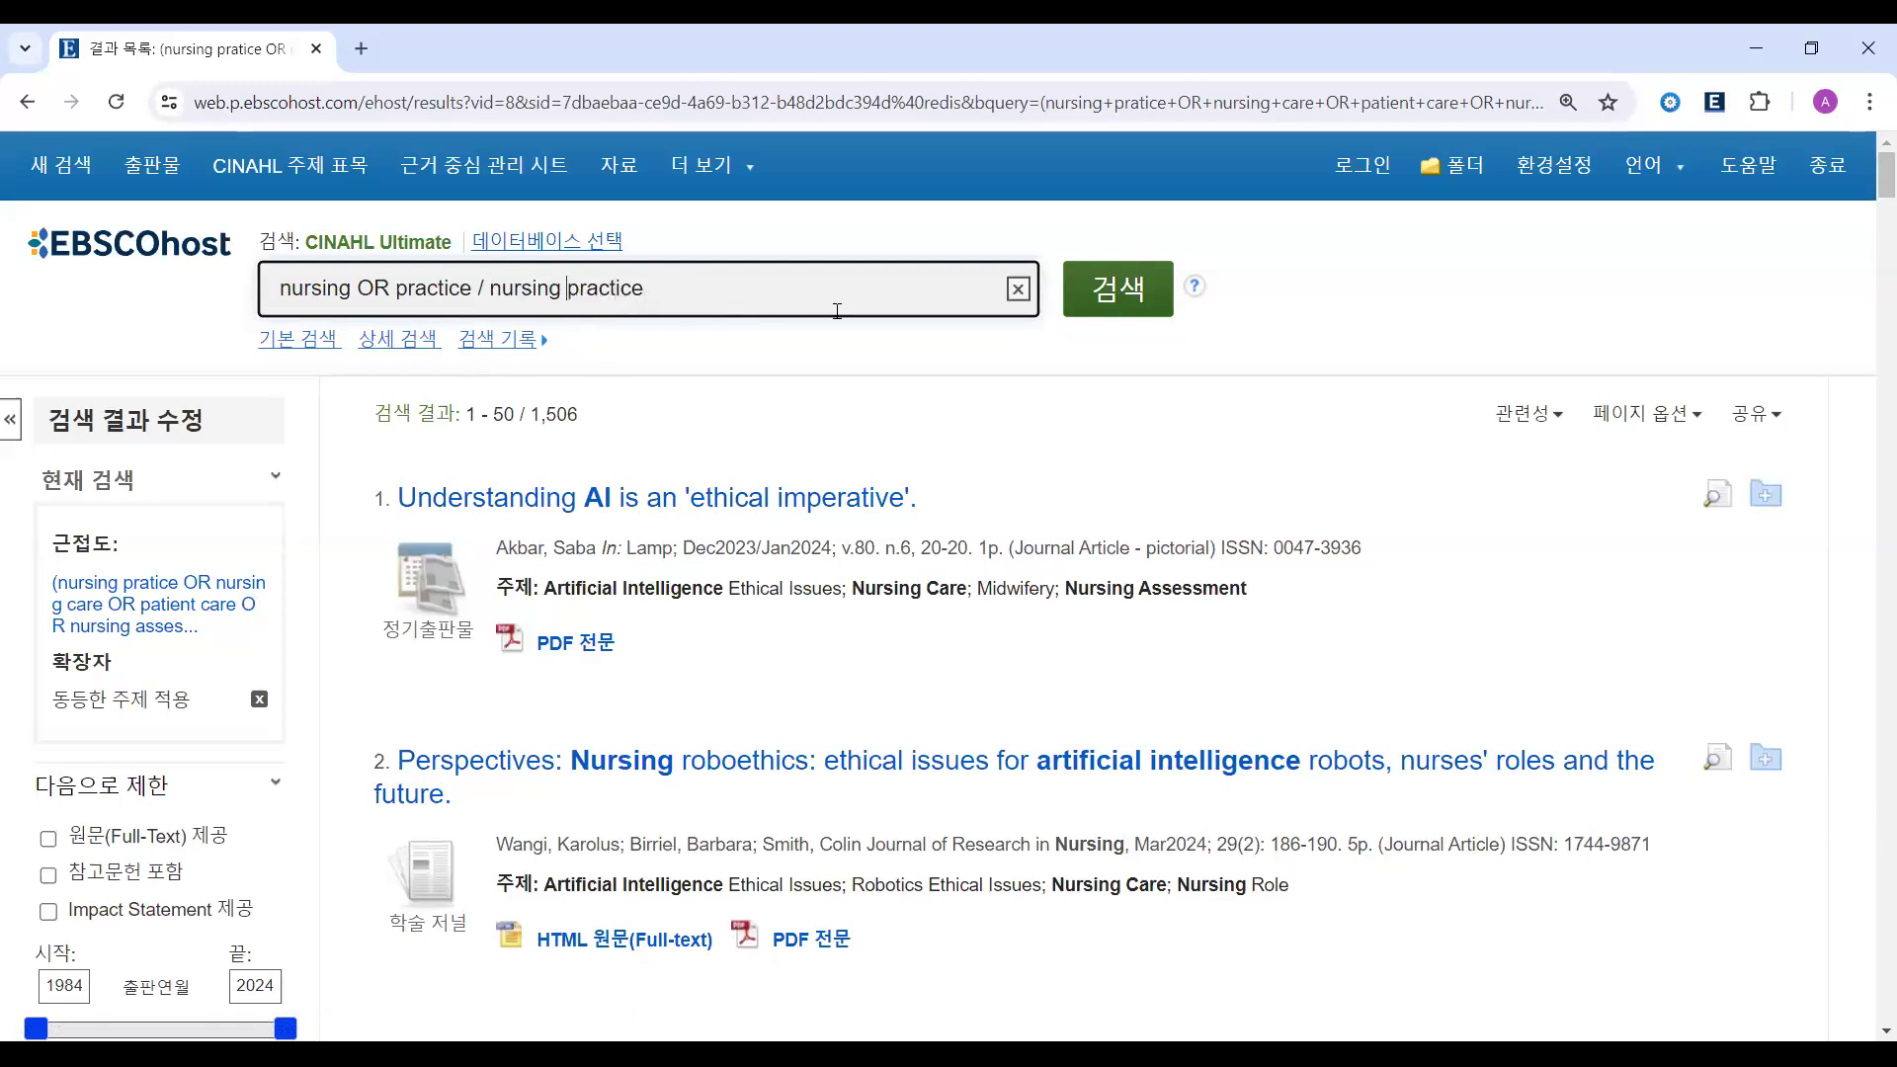
{"action": "key", "text": "Left"}
{"action": "type", "text": "x x x"}
{"action": "left_click_drag", "start_coordinate": [736, 300], "coordinate": [501, 302]}
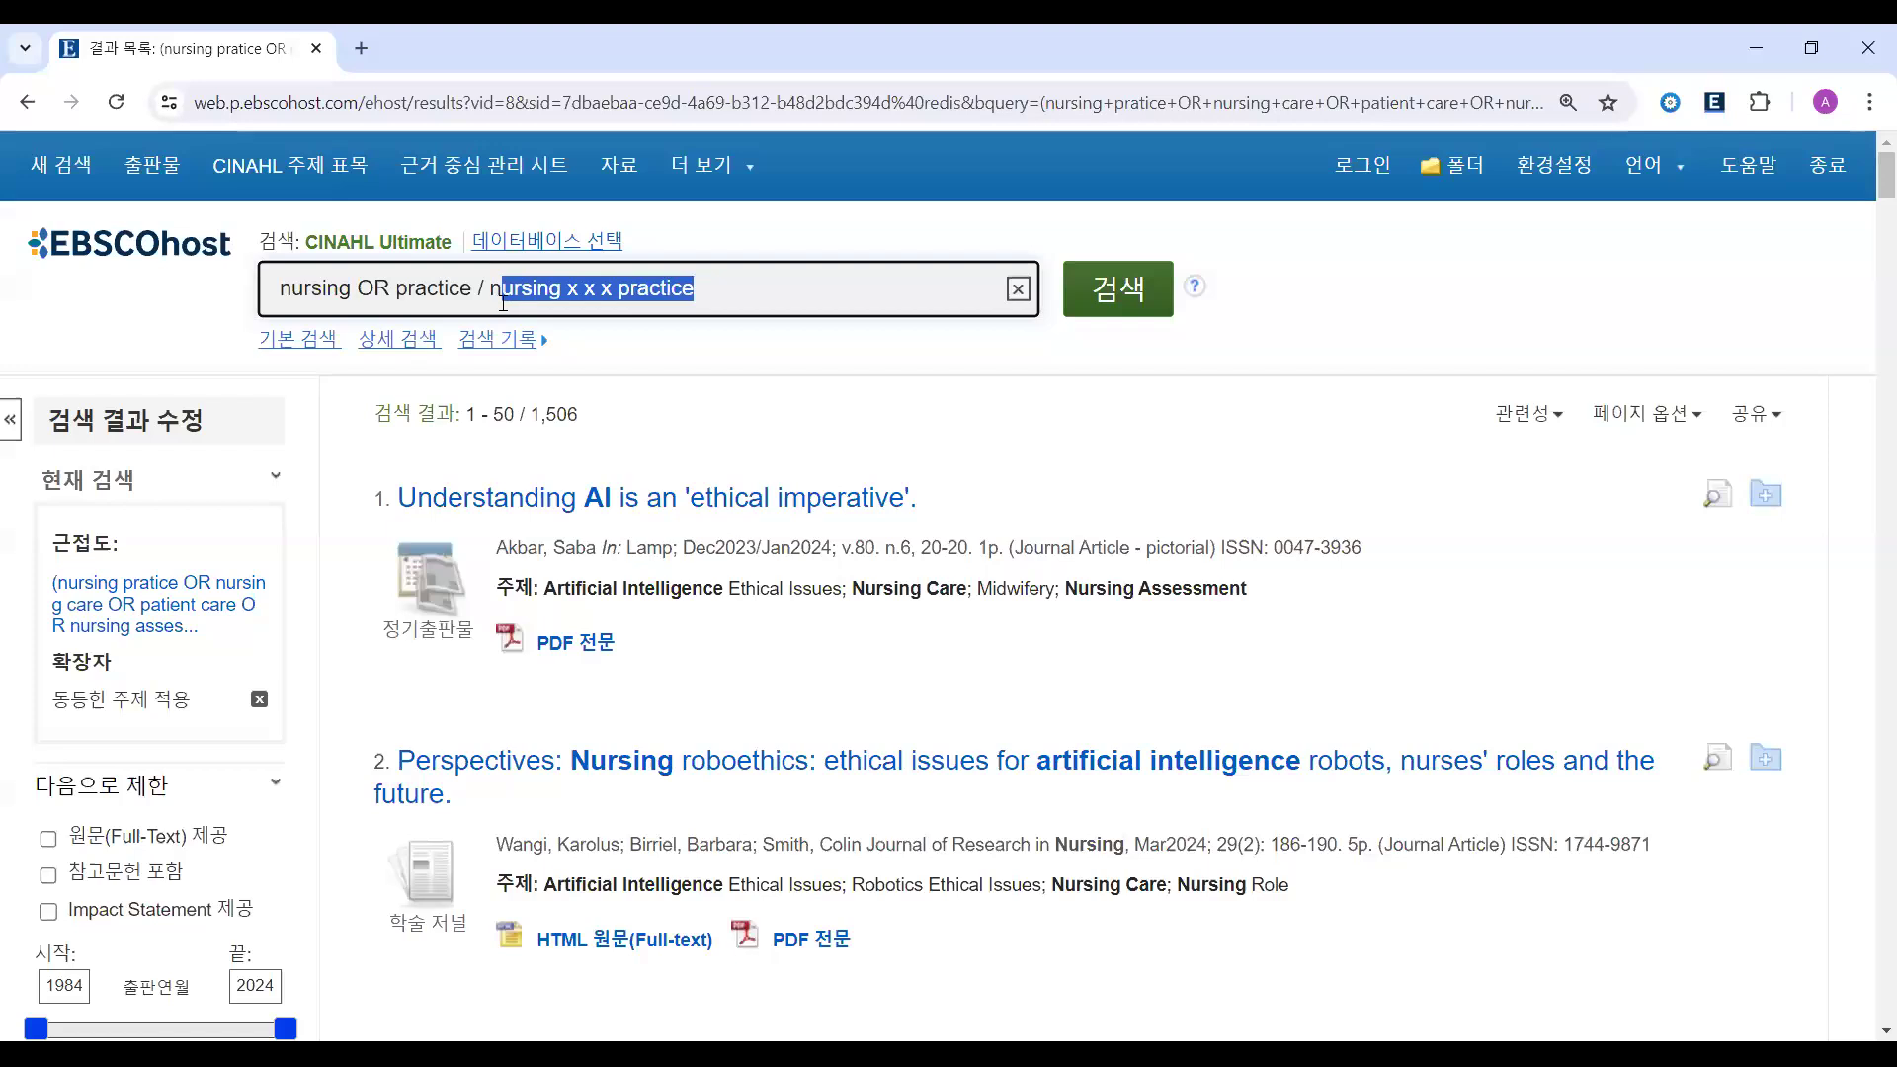
- Replace "x x x" with AND in the second example and highlight "nursing AND practice"
{"action": "left_click", "coordinate": [590, 296]}
{"action": "key", "text": "BackSpace"}
{"action": "key", "text": "BackSpace"}
{"action": "key", "text": "BackSpace"}
{"action": "type", "text": "ANd"}
{"action": "key", "text": "Delete"}
{"action": "key", "text": "BackSpace"}
{"action": "key", "text": "Delete"}
{"action": "type", "text": "D"}
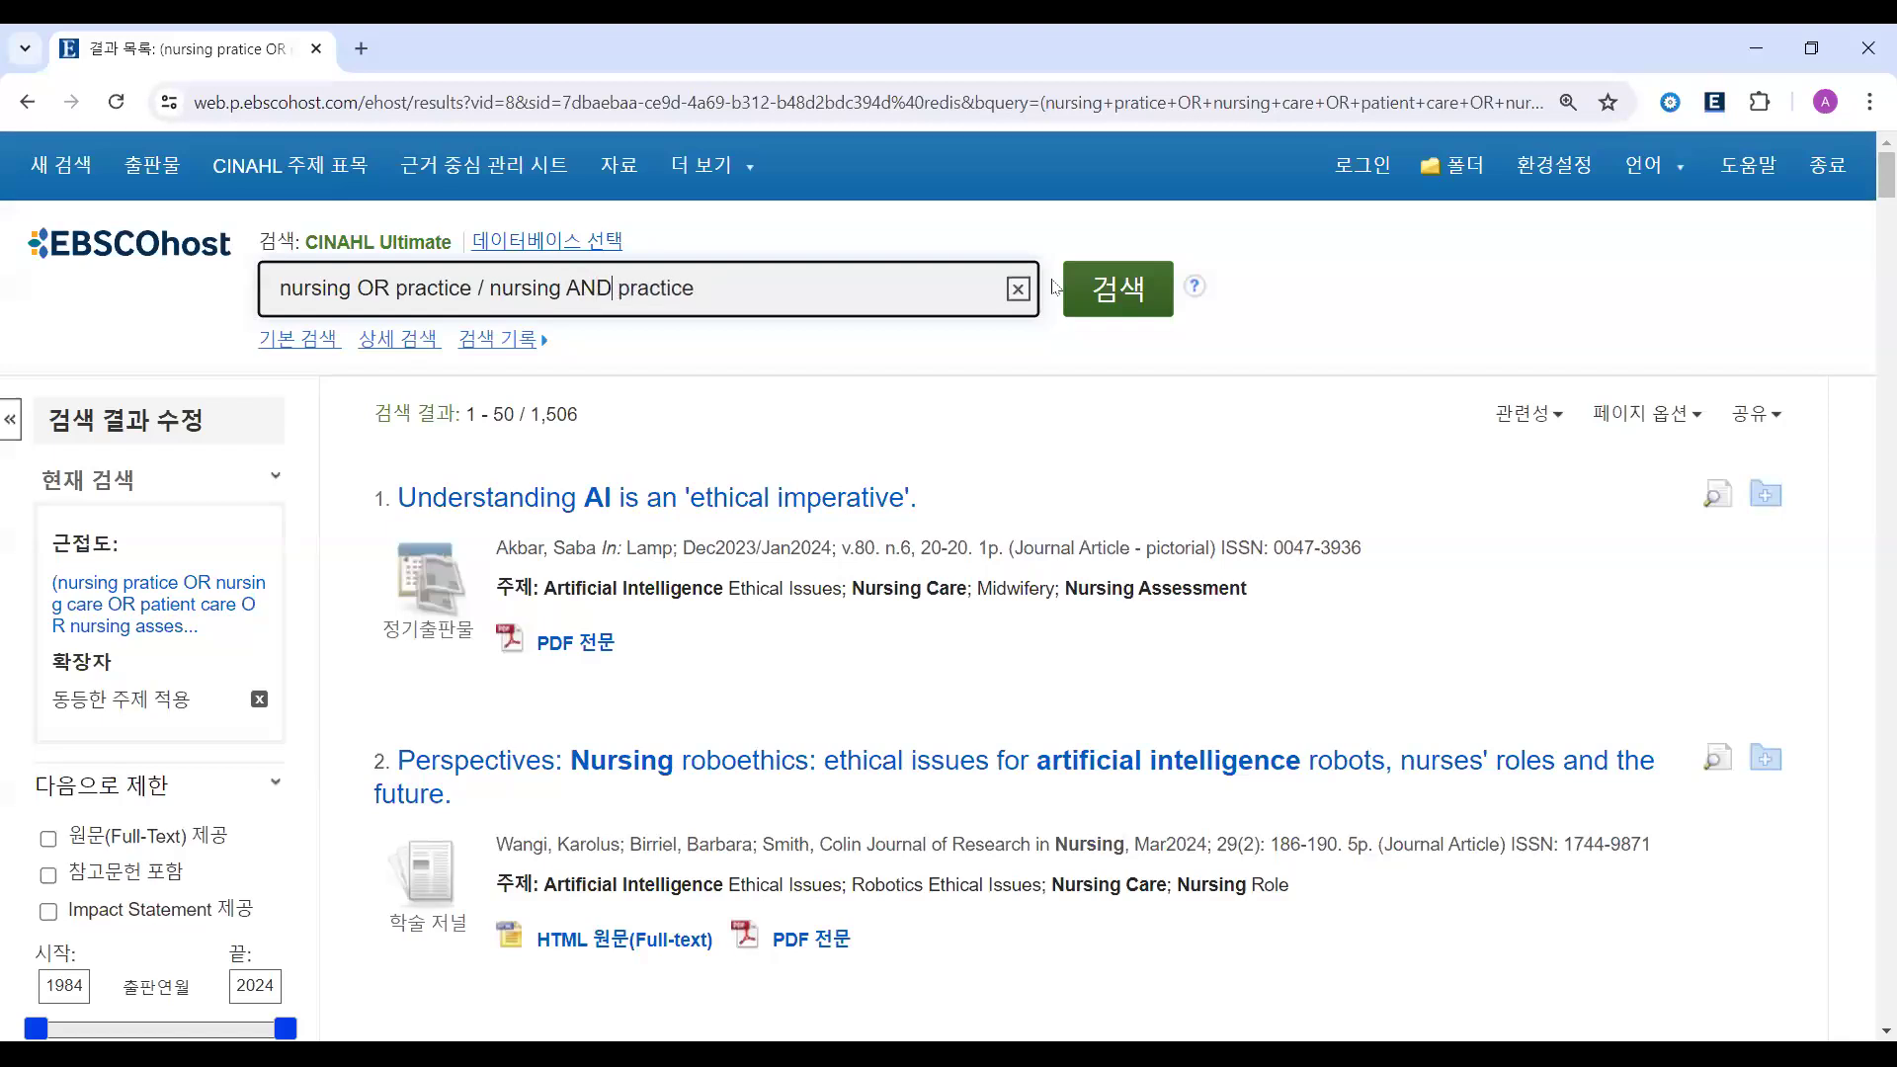
{"action": "left_click", "coordinate": [746, 285]}
{"action": "left_click_drag", "start_coordinate": [491, 289], "coordinate": [726, 294]}
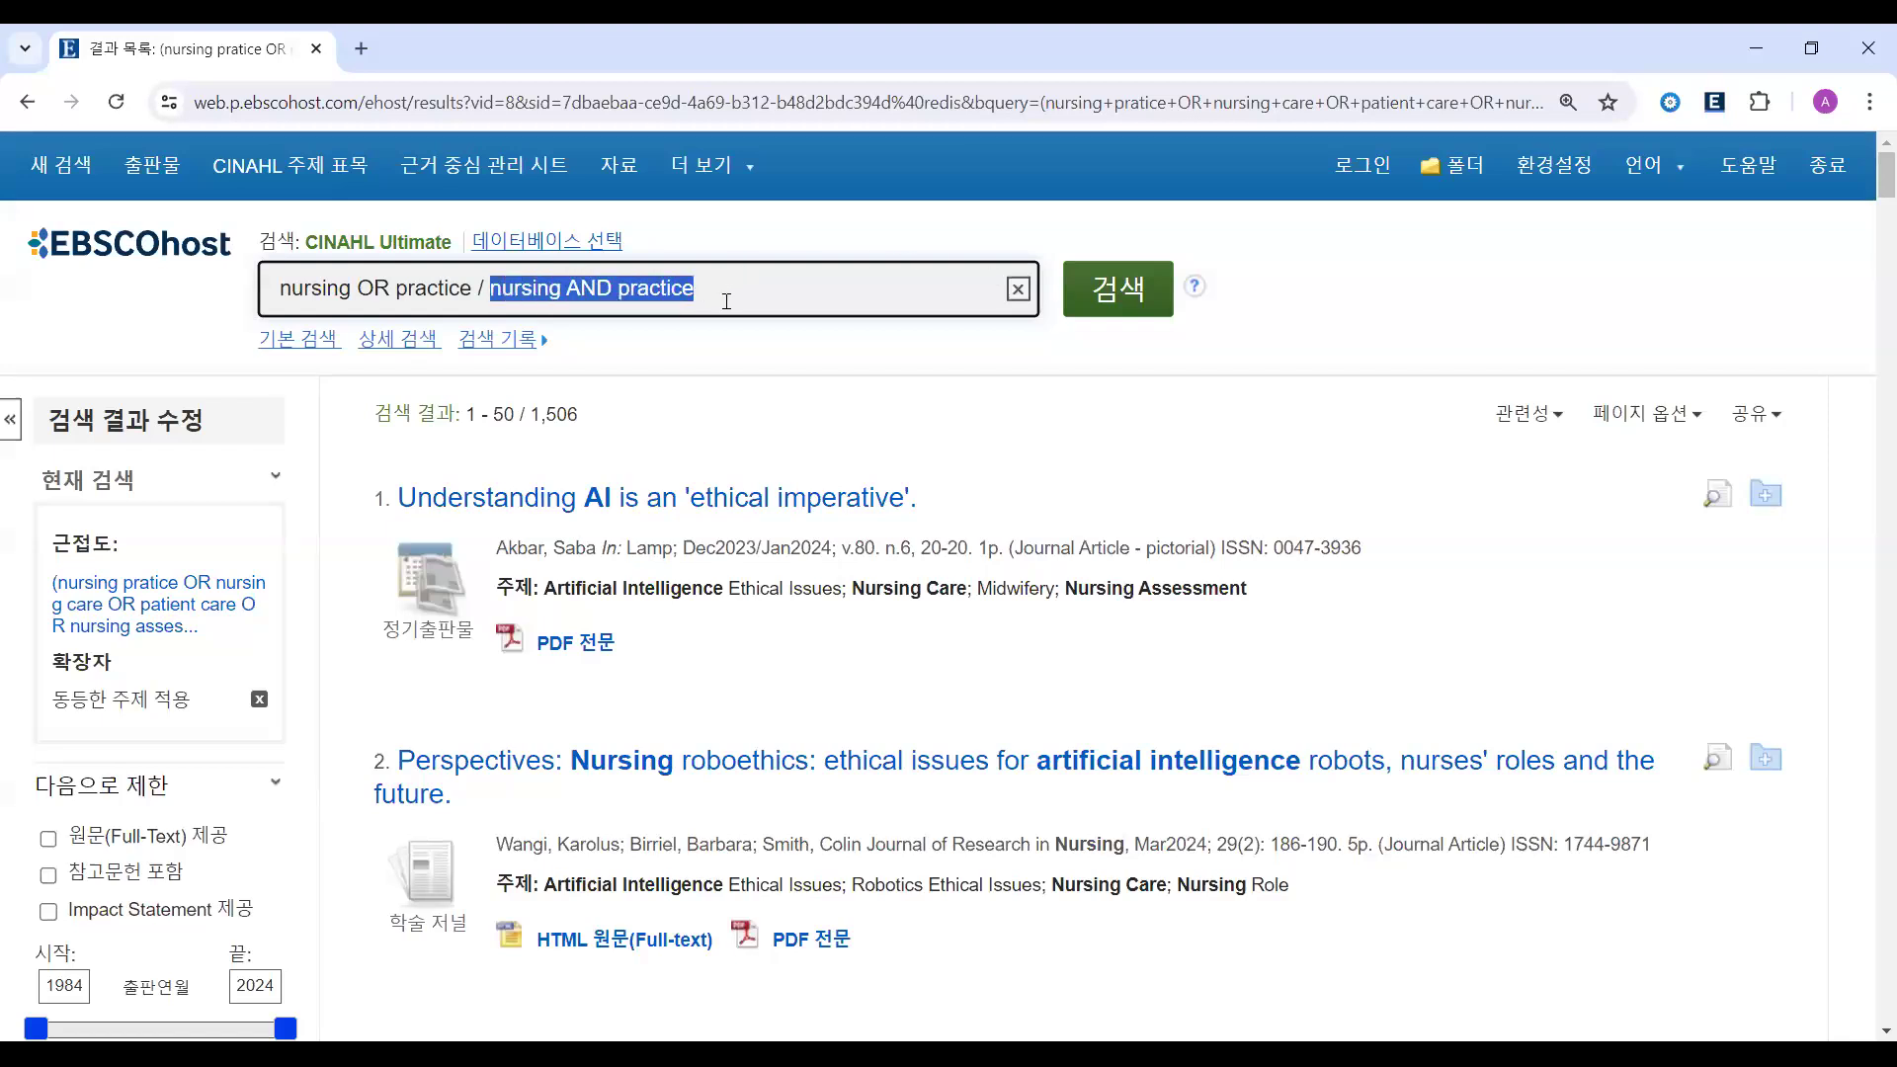
{"action": "left_click", "coordinate": [549, 289]}
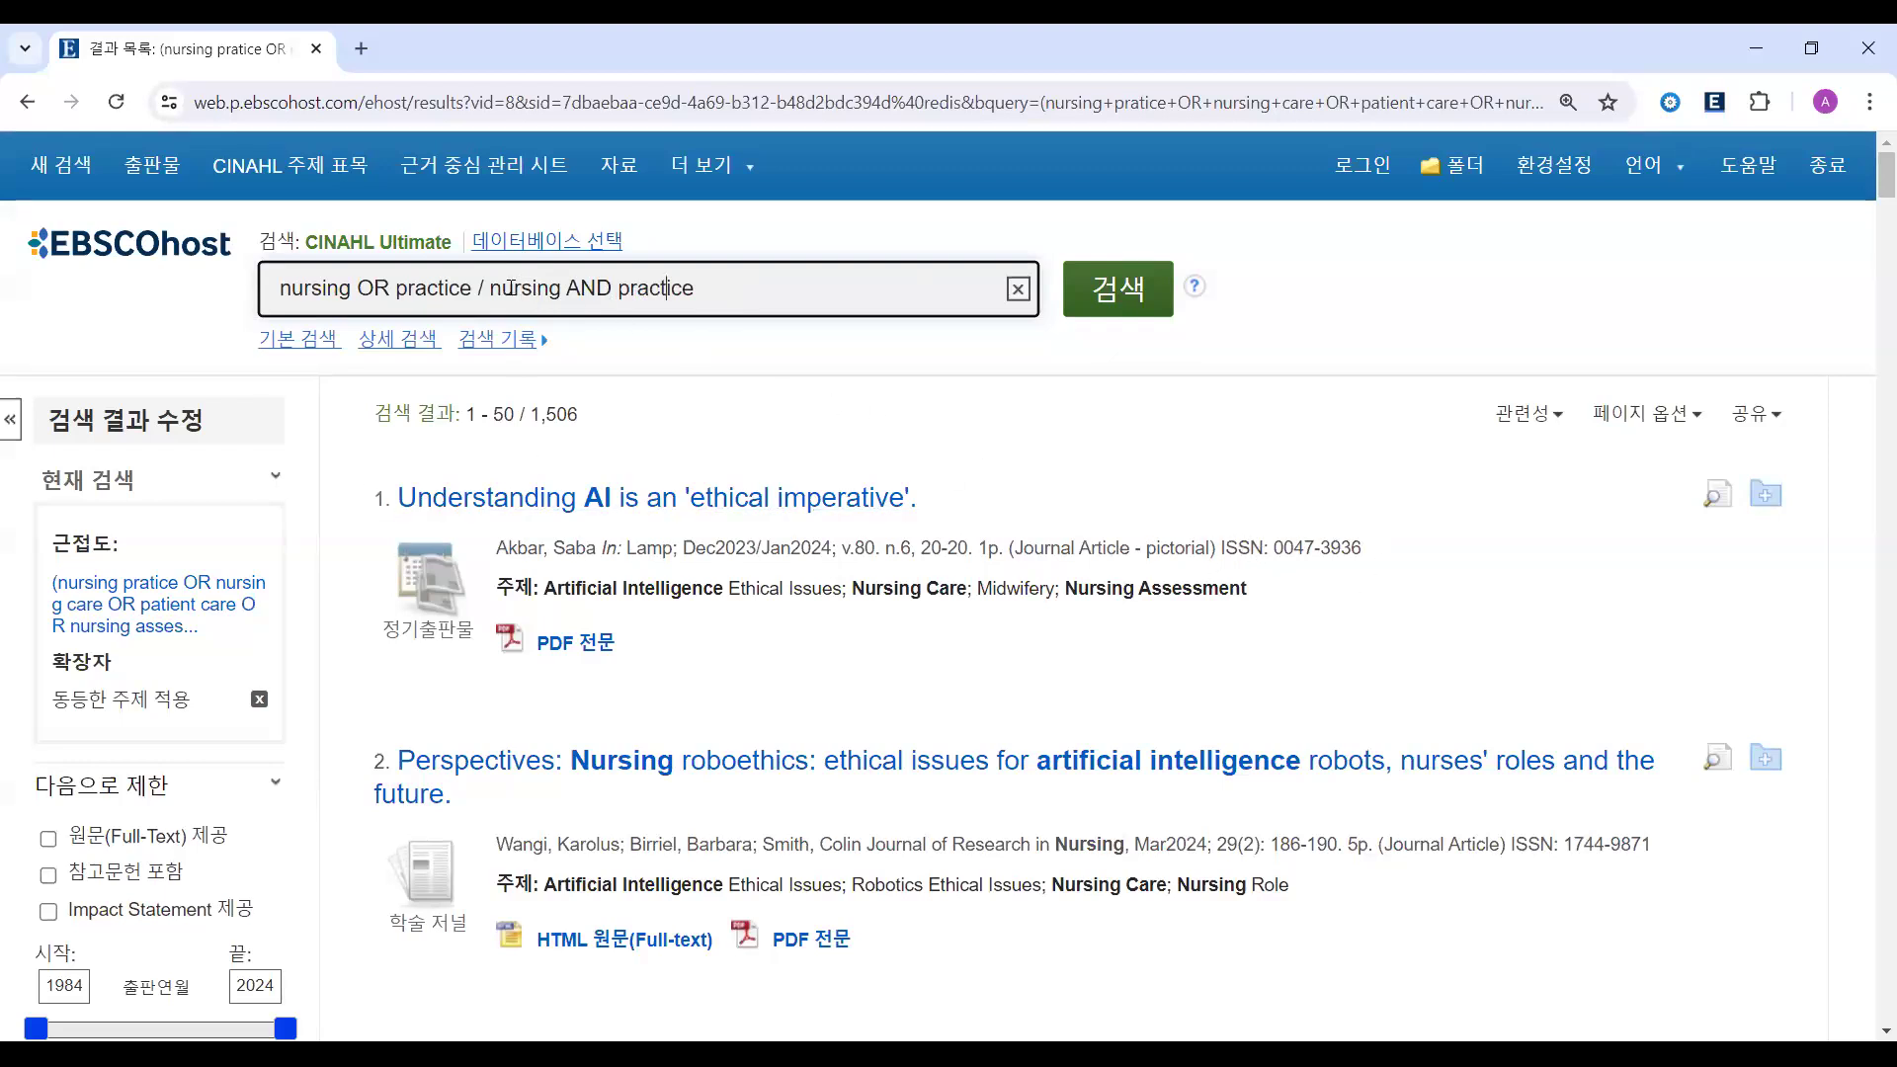
- Replace the "nursing AND practice" example after the slash with "nursing practice"
{"action": "left_click_drag", "start_coordinate": [484, 289], "coordinate": [852, 290]}
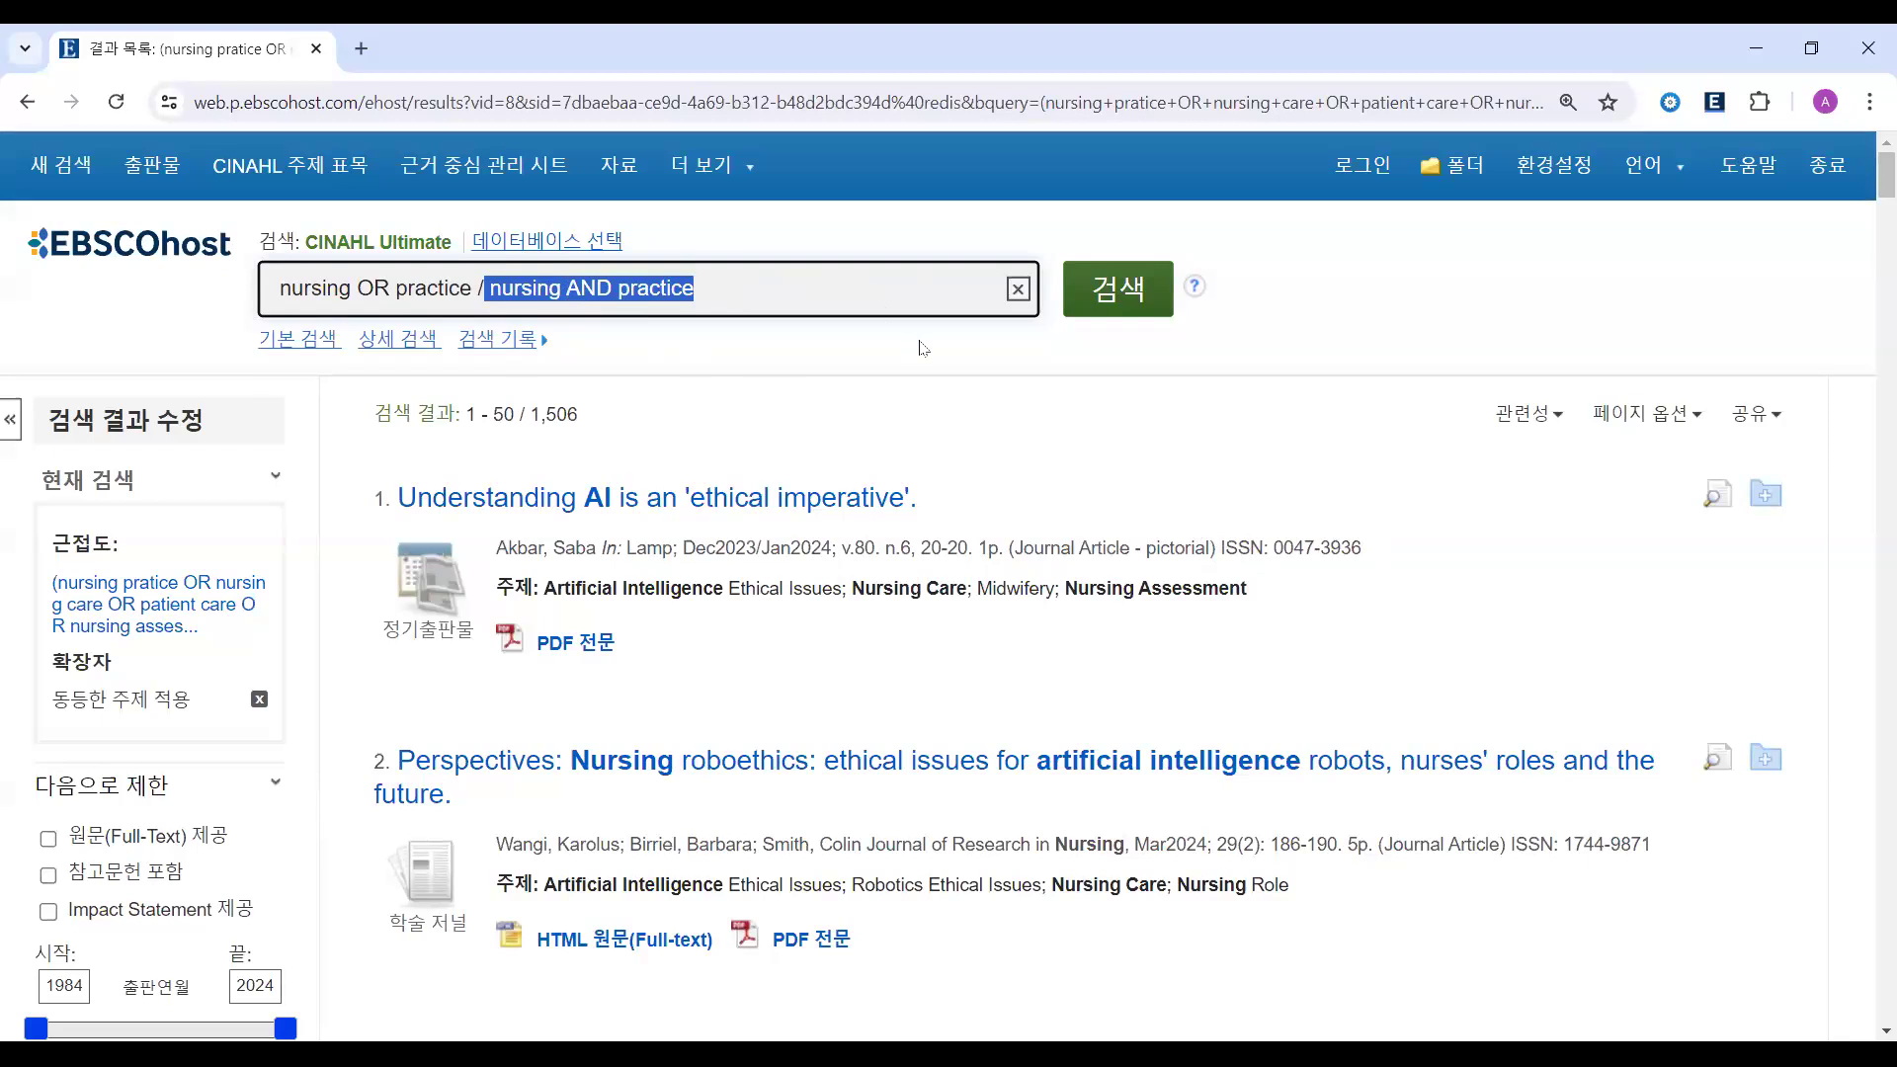
{"action": "key", "text": "BackSpace"}
{"action": "type", "text": "nurs"}
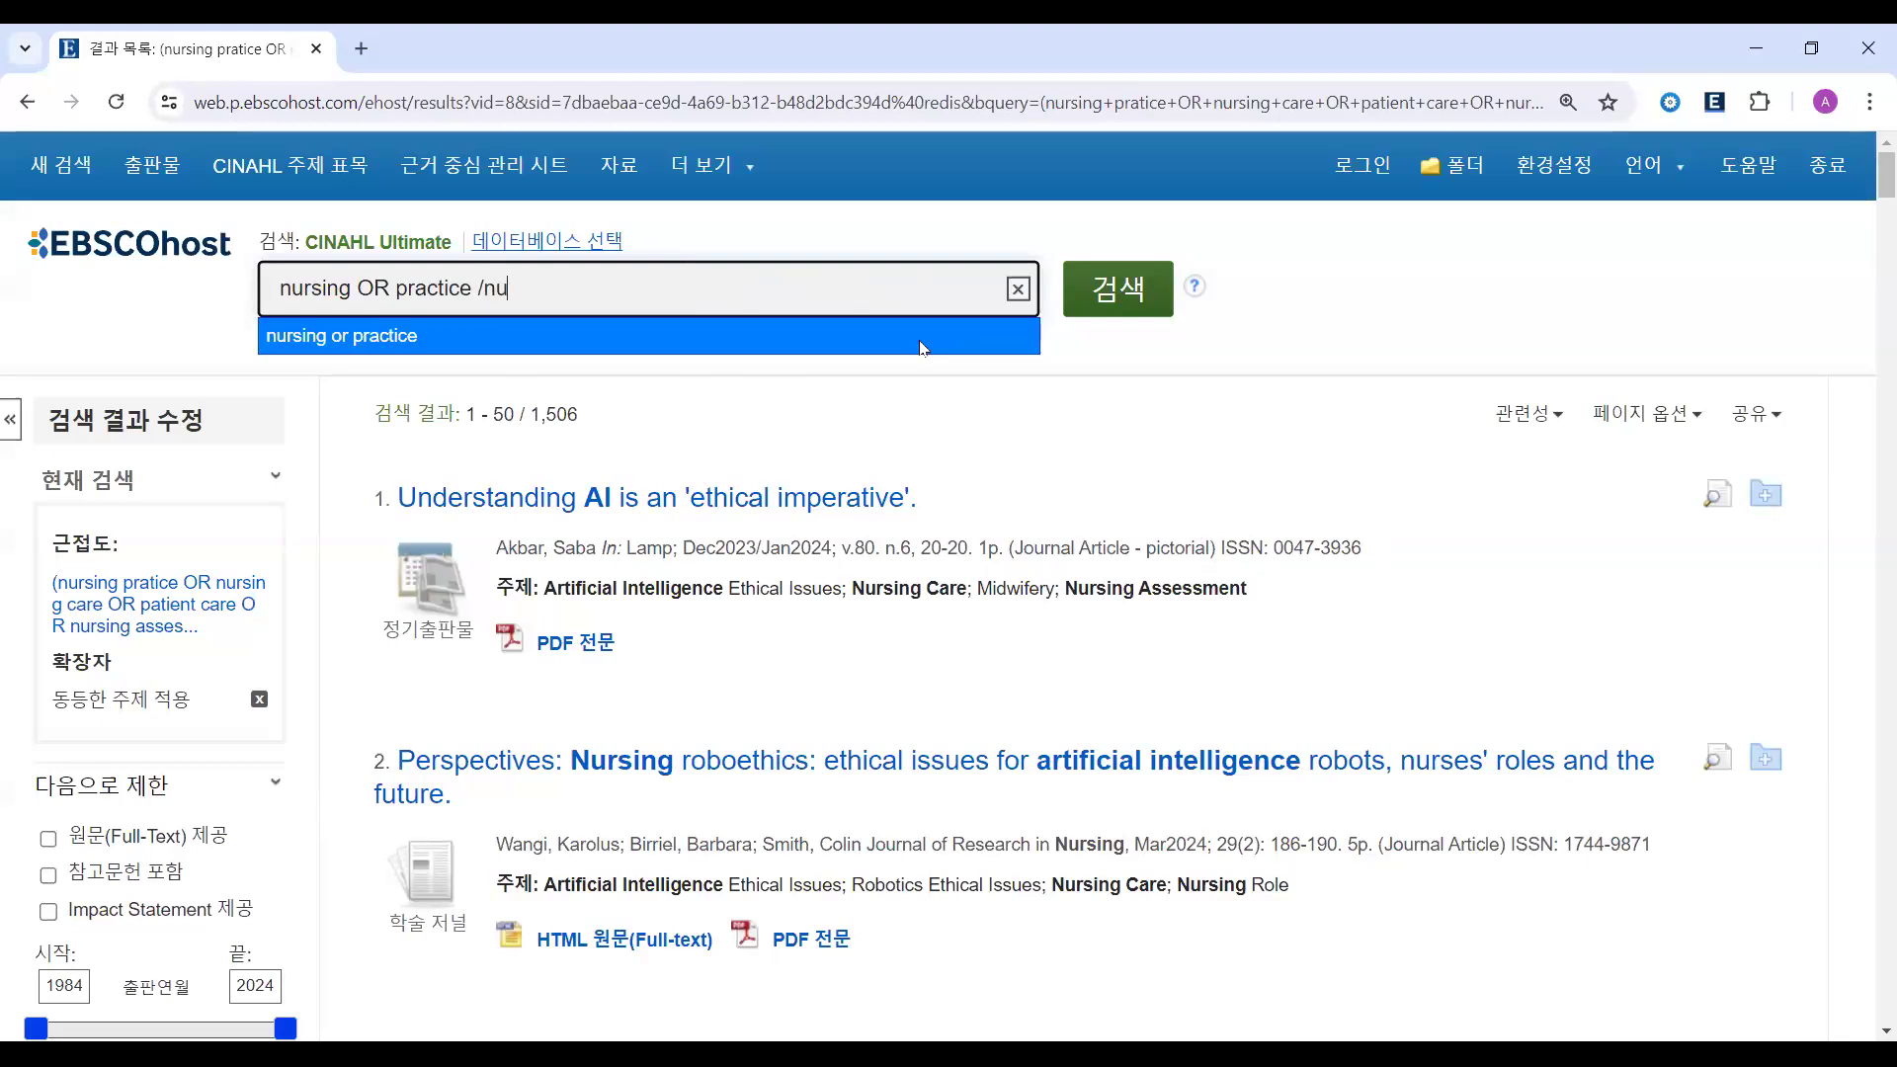
{"action": "type", "text": "ing OR practic"}
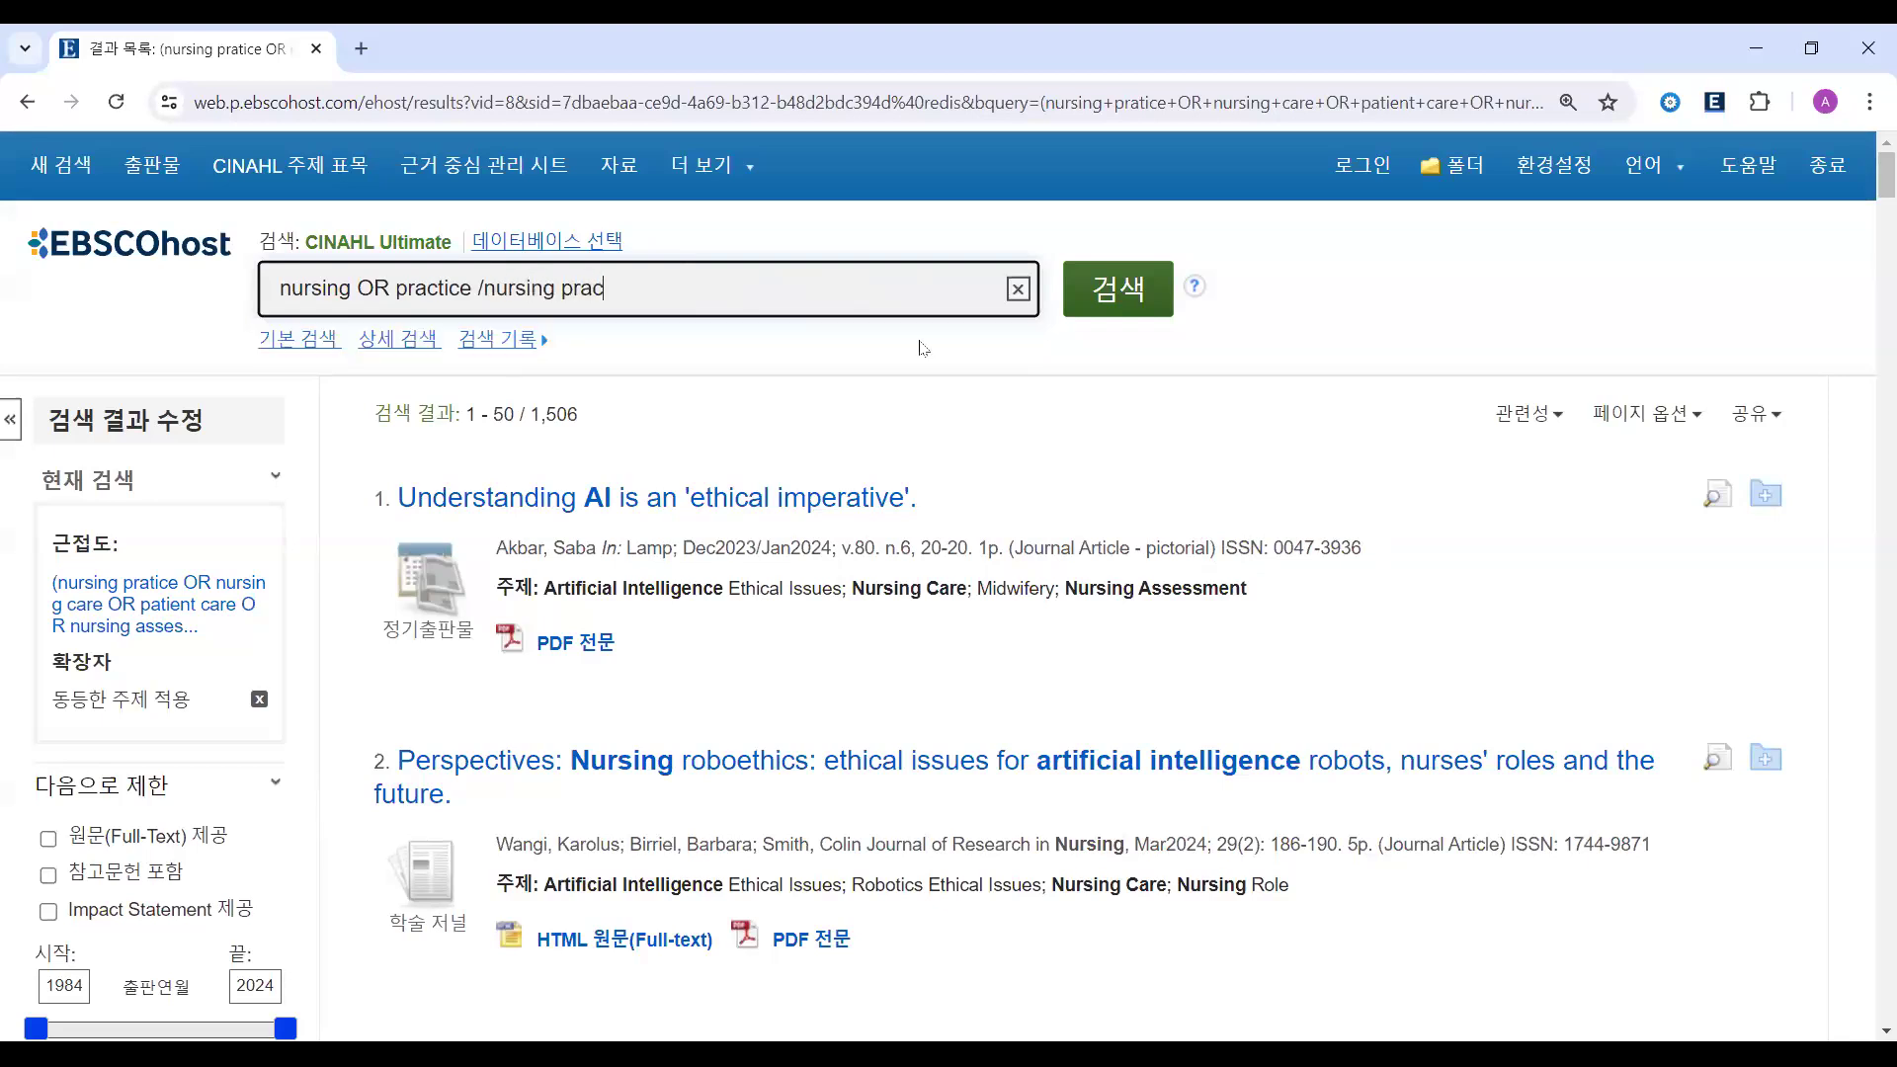
{"action": "type", "text": "e"}
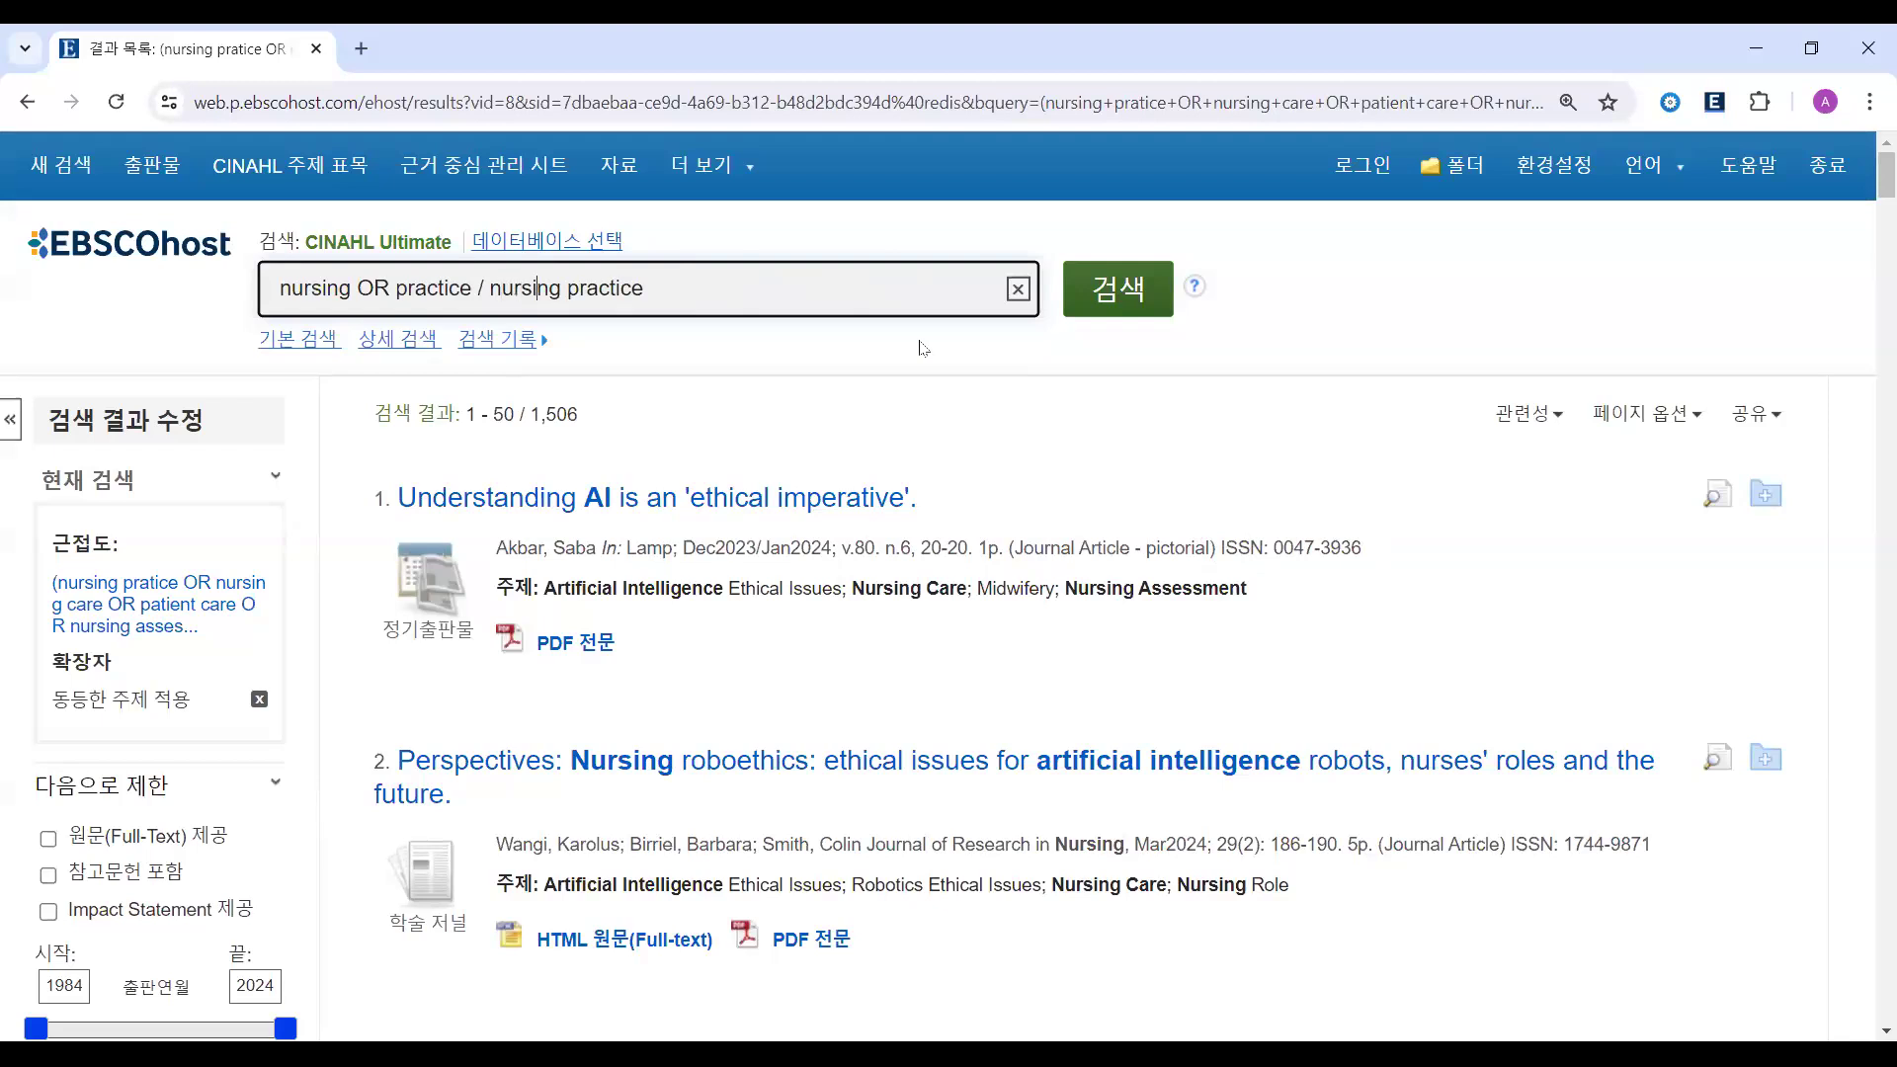
- Highlight the retyped phrase "nursing practice" after the slash
{"action": "key", "text": "Left"}
{"action": "key", "text": "Left"}
{"action": "key", "text": "Left"}
{"action": "key", "text": "Left"}
{"action": "key", "text": "Left"}
{"action": "key", "text": "Left"}
{"action": "key", "text": "Left"}
{"action": "key", "text": "Right"}
{"action": "key", "text": "Right"}
{"action": "key", "text": "shift+Right"}
{"action": "key", "text": "shift+Right"}
{"action": "key", "text": "shift+Right"}
{"action": "key", "text": "shift+Right"}
{"action": "key", "text": "shift+Right"}
{"action": "key", "text": "shift+Right"}
{"action": "key", "text": "shift+Right"}
{"action": "key", "text": "shift+Right"}
{"action": "key", "text": "shift+Right"}
{"action": "key", "text": "shift+Right"}
{"action": "key", "text": "shift+Right"}
{"action": "key", "text": "shift+Right"}
{"action": "key", "text": "shift+Right"}
{"action": "key", "text": "shift+Right"}
{"action": "key", "text": "shift+Right"}
{"action": "key", "text": "shift+Right"}
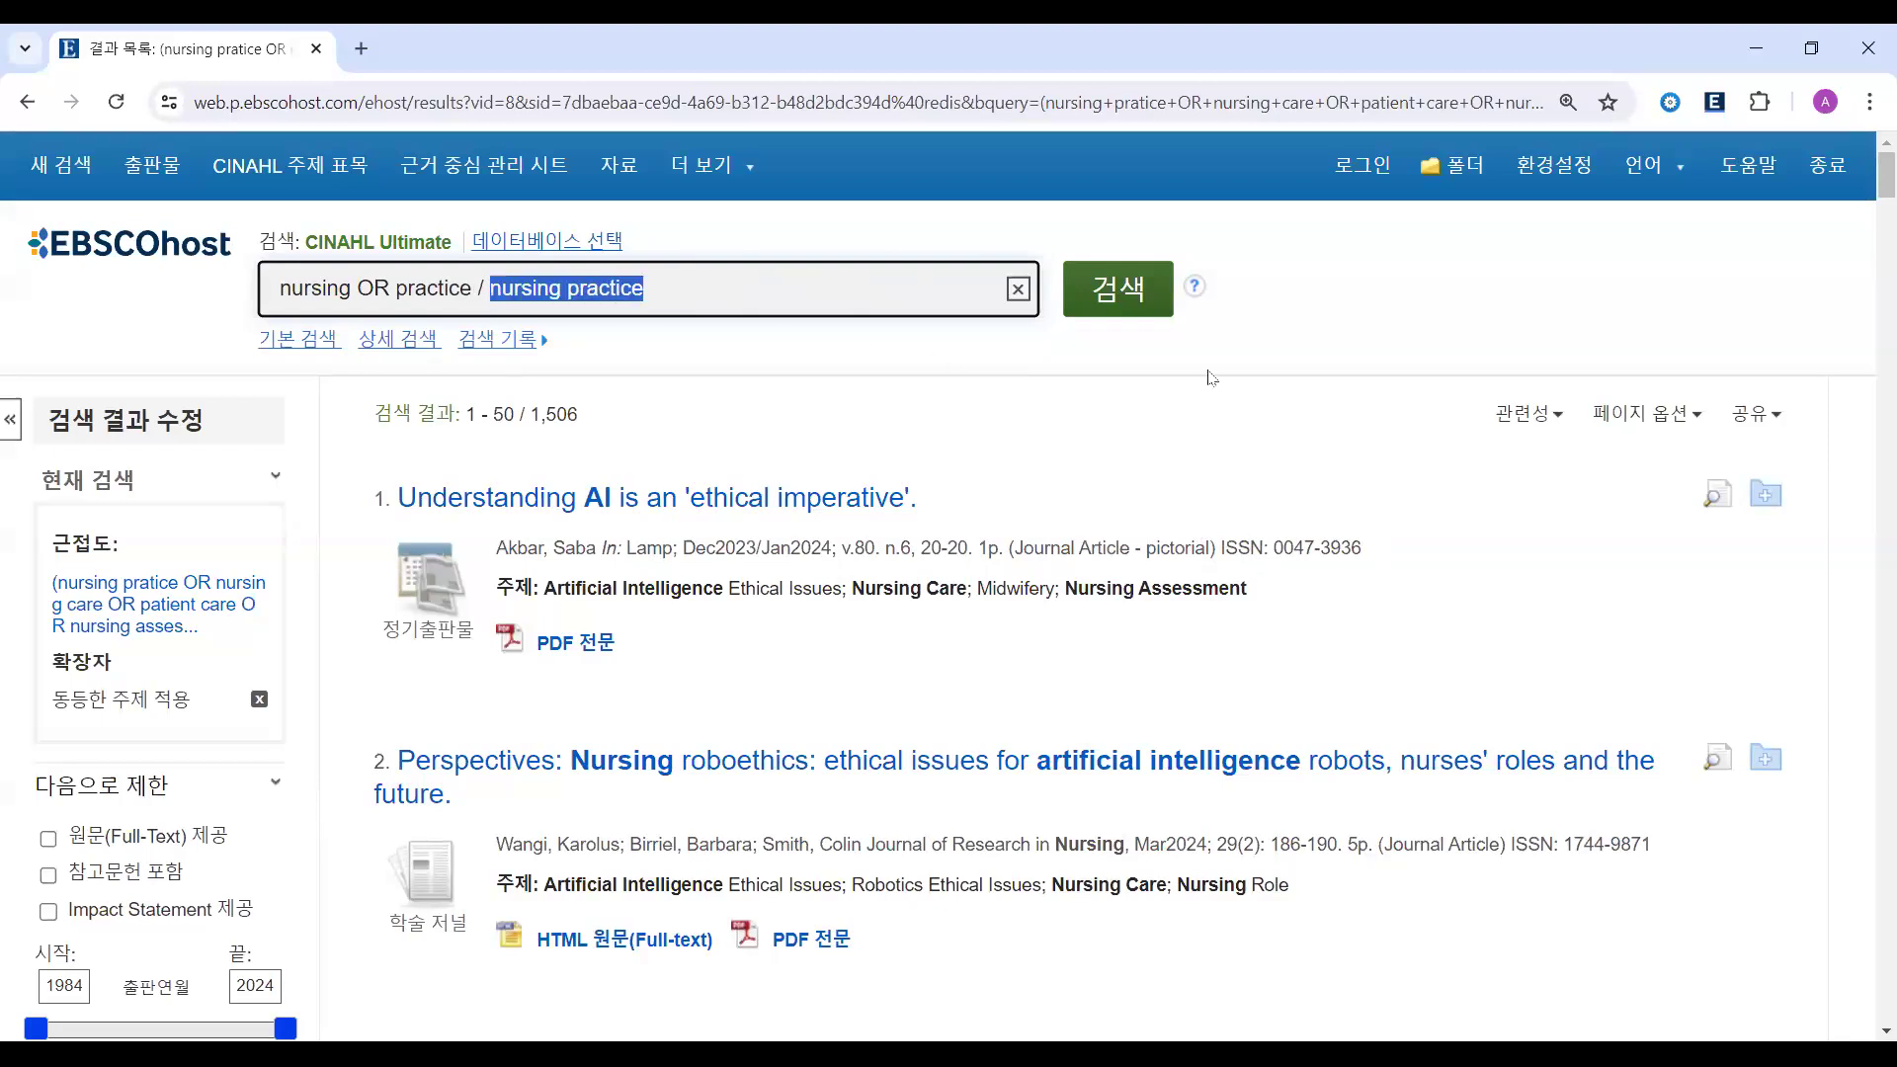
- Replace the example text with the copied full query combining the nursing and artificial intelligence terms
{"action": "key", "text": "BackSpace"}
{"action": "key", "text": "BackSpace"}
{"action": "key", "text": "BackSpace"}
{"action": "key", "text": "ctrl+a"}
{"action": "key", "text": "ctrl+v"}
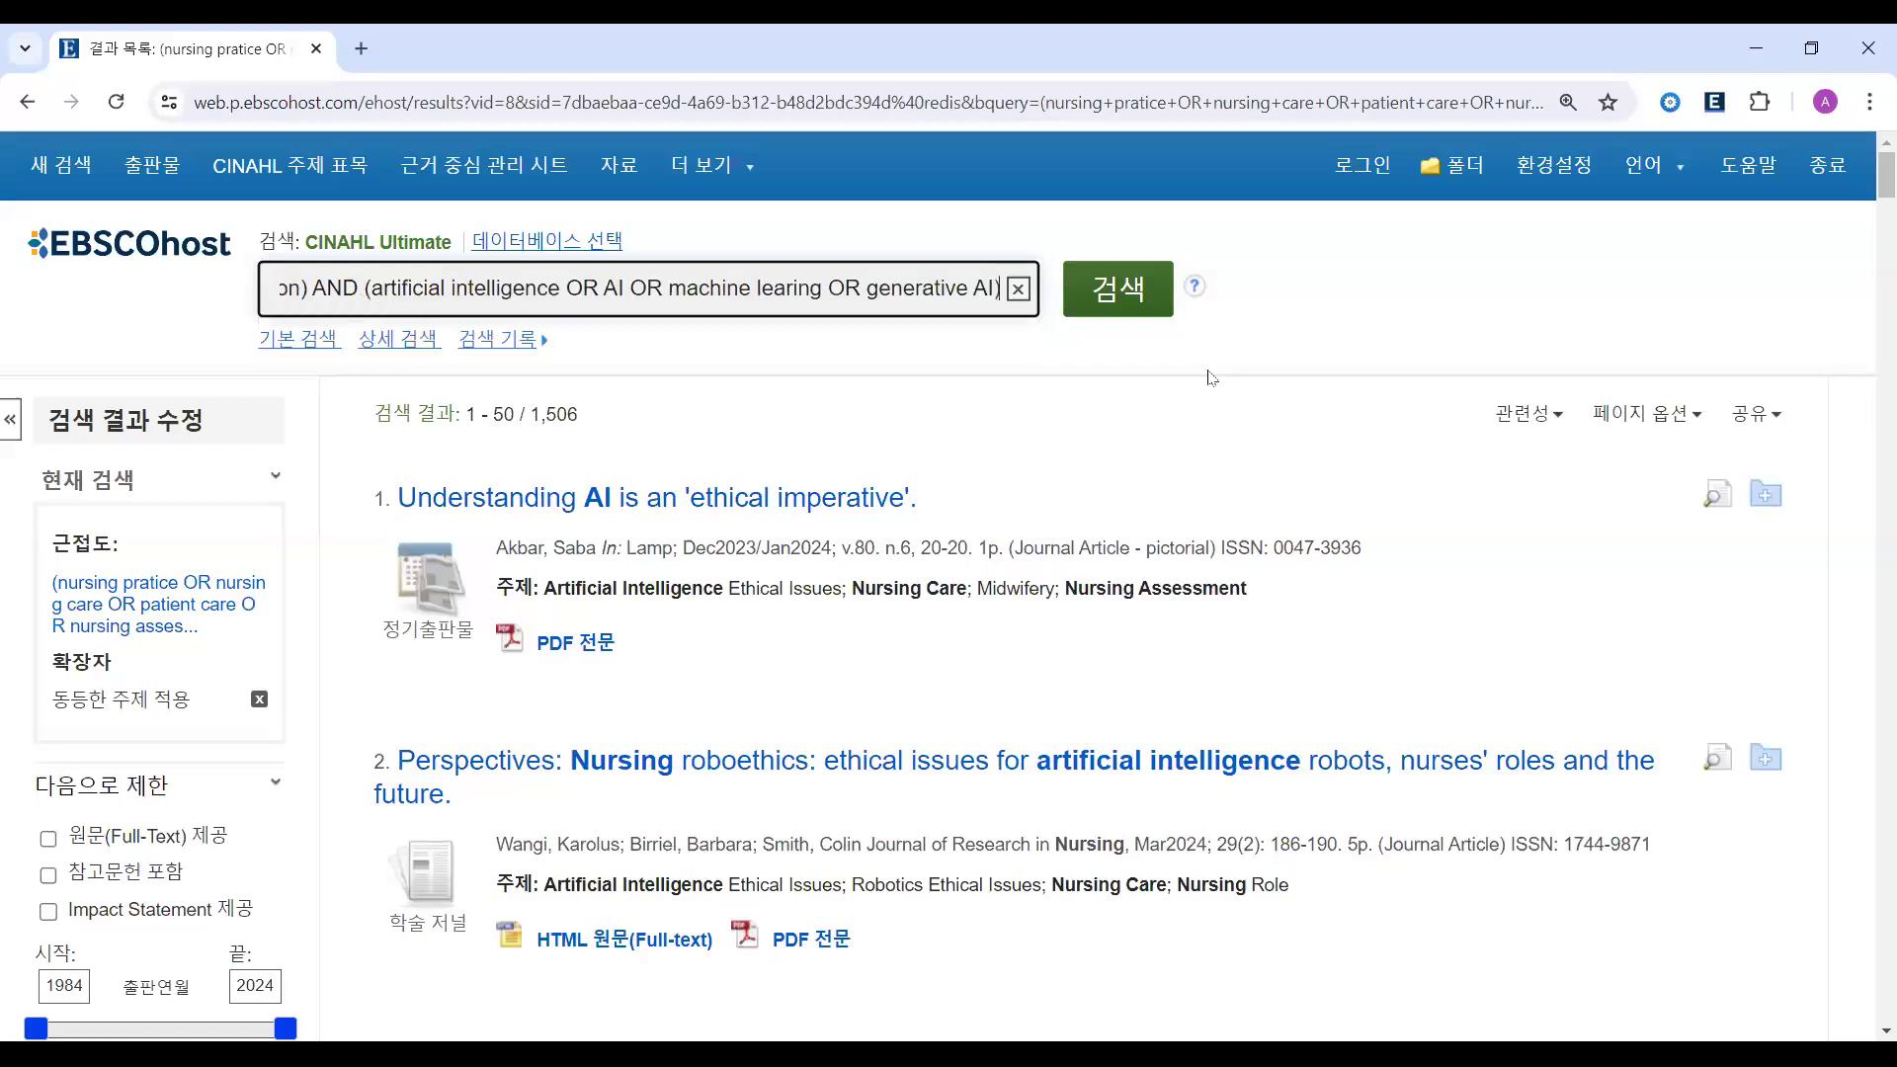
- Examine the end of the combined query by highlighting its terms and the AND before the artificial intelligence group
{"action": "left_click_drag", "start_coordinate": [657, 289], "coordinate": [272, 288]}
{"action": "left_click", "coordinate": [892, 284]}
{"action": "left_click_drag", "start_coordinate": [892, 284], "coordinate": [747, 285]}
{"action": "left_click", "coordinate": [694, 280]}
{"action": "left_click_drag", "start_coordinate": [357, 284], "coordinate": [378, 283]}
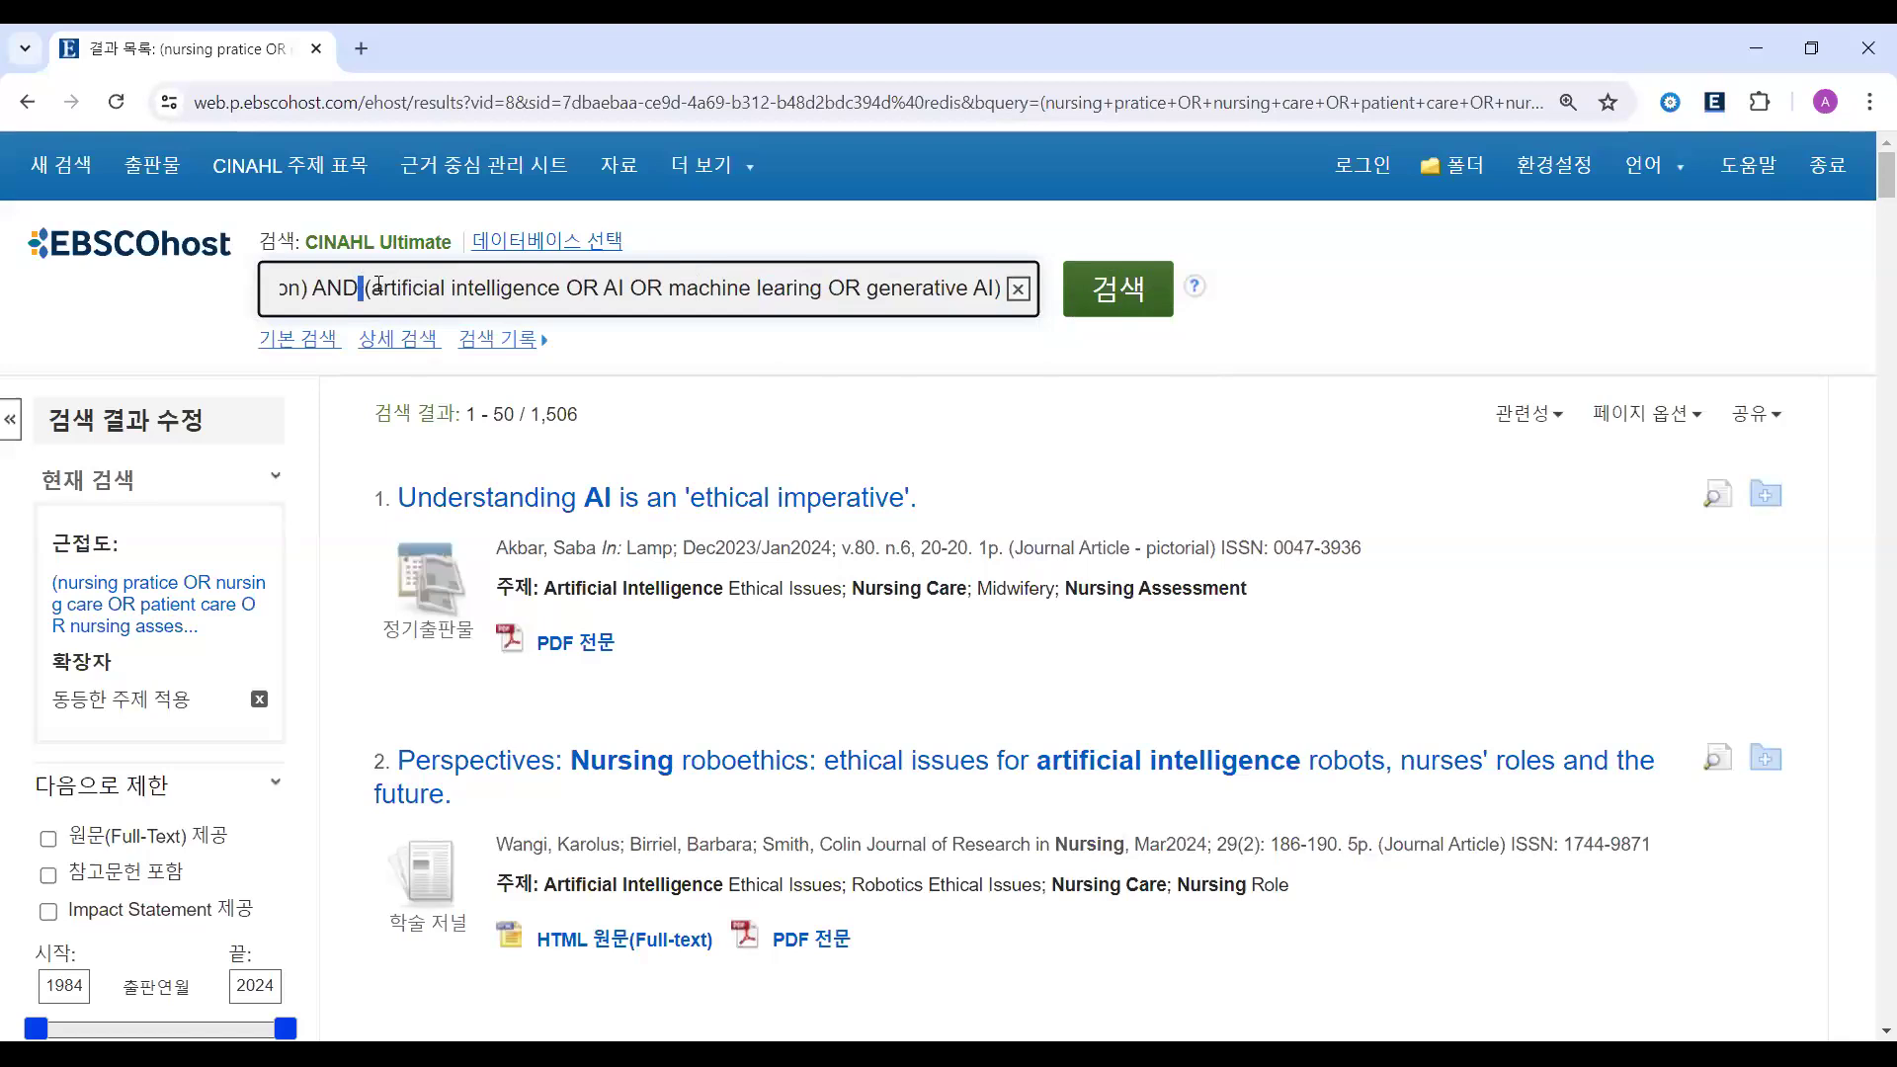
{"action": "key", "text": "shift+Left"}
{"action": "key", "text": "shift+Left"}
{"action": "key", "text": "shift+Left"}
{"action": "key", "text": "shift+Left"}
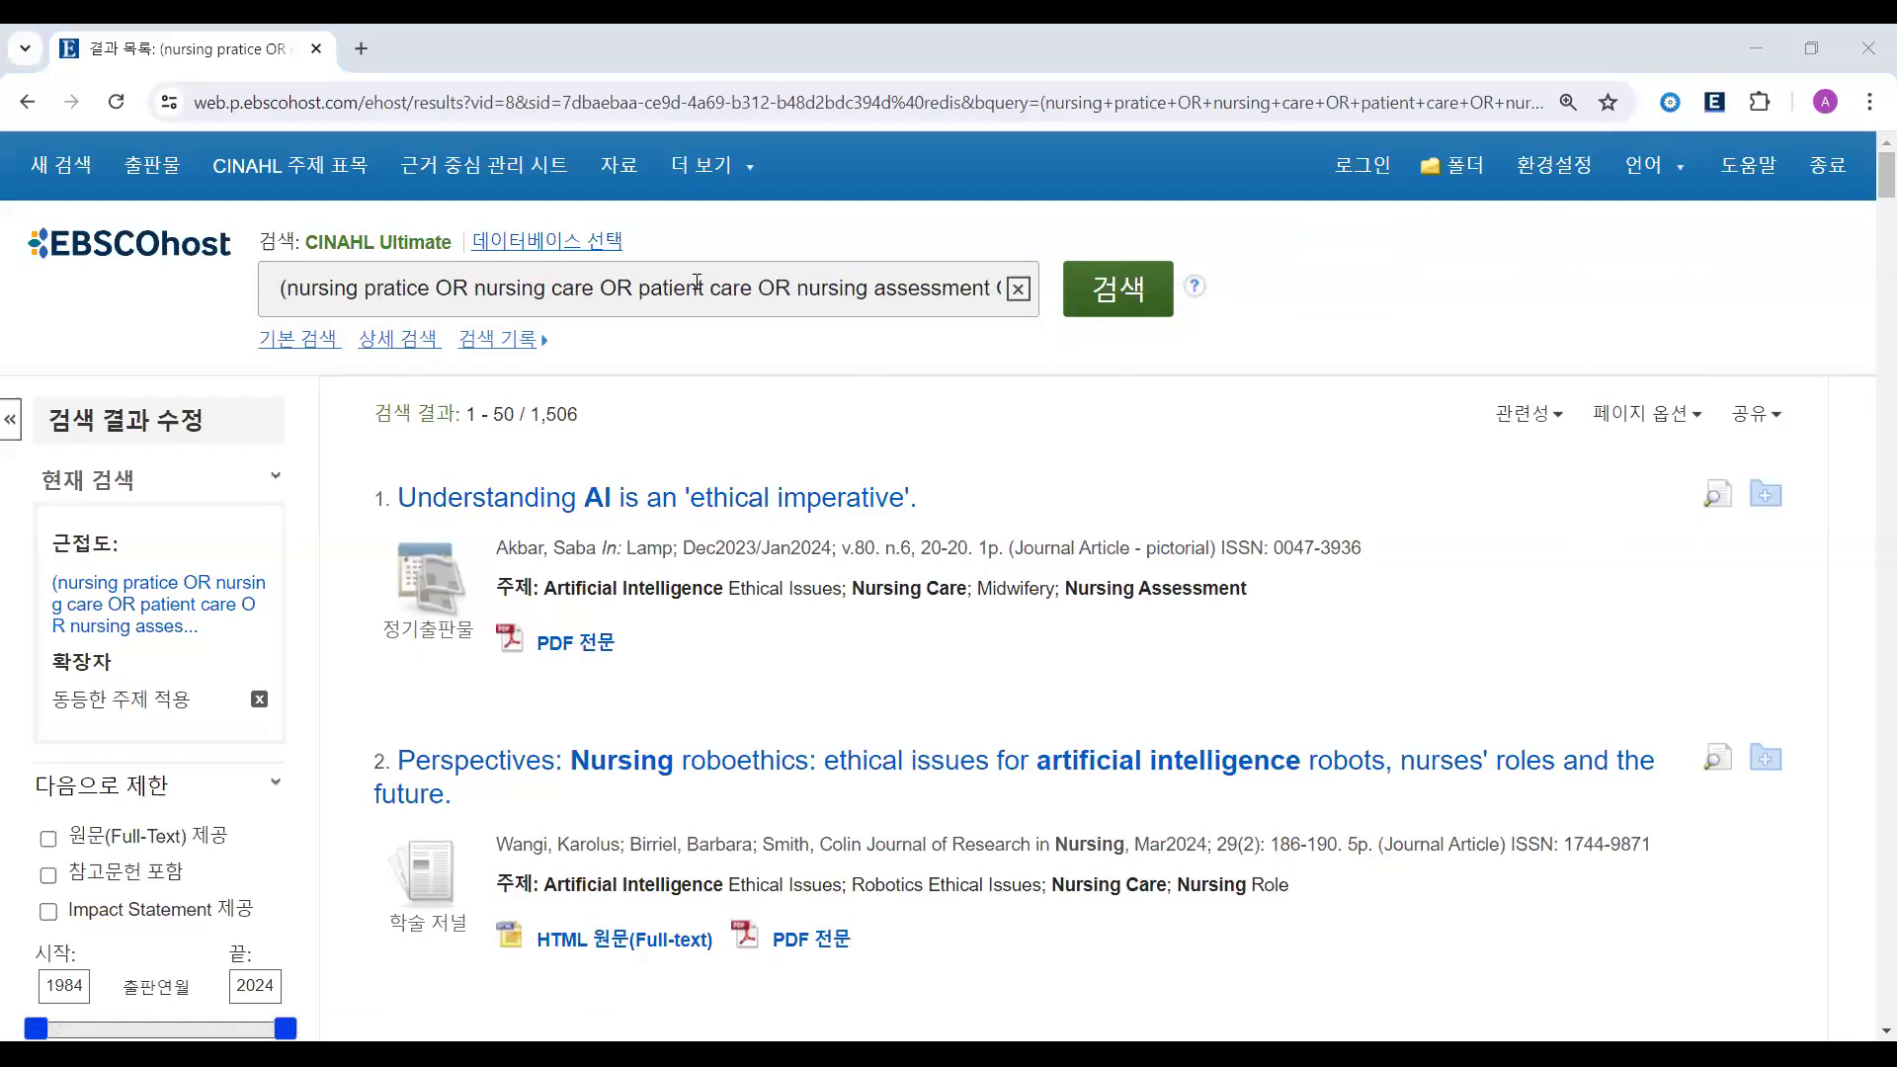
- Switch the OR before nursing care to lowercase and back to uppercase, and delete and retype the OR before patient care
{"action": "double_click", "coordinate": [453, 288]}
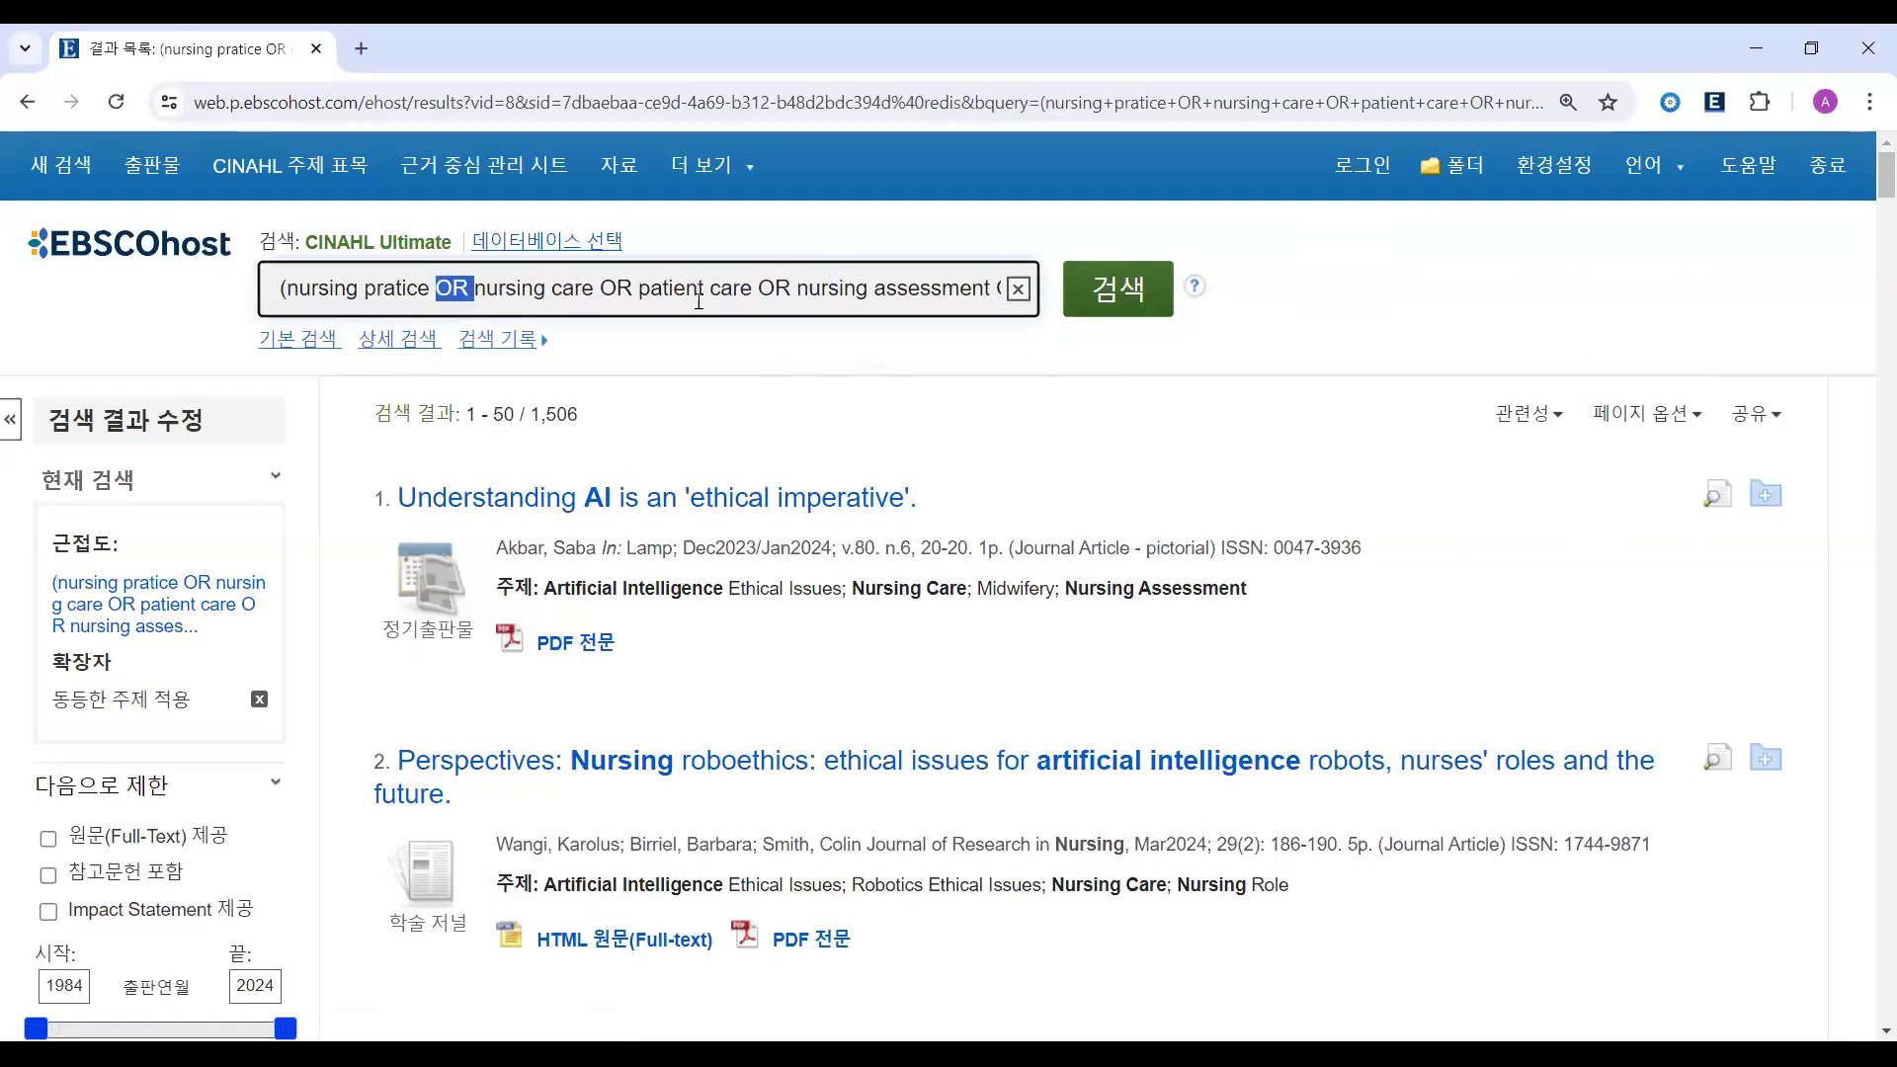
{"action": "type", "text": "or"}
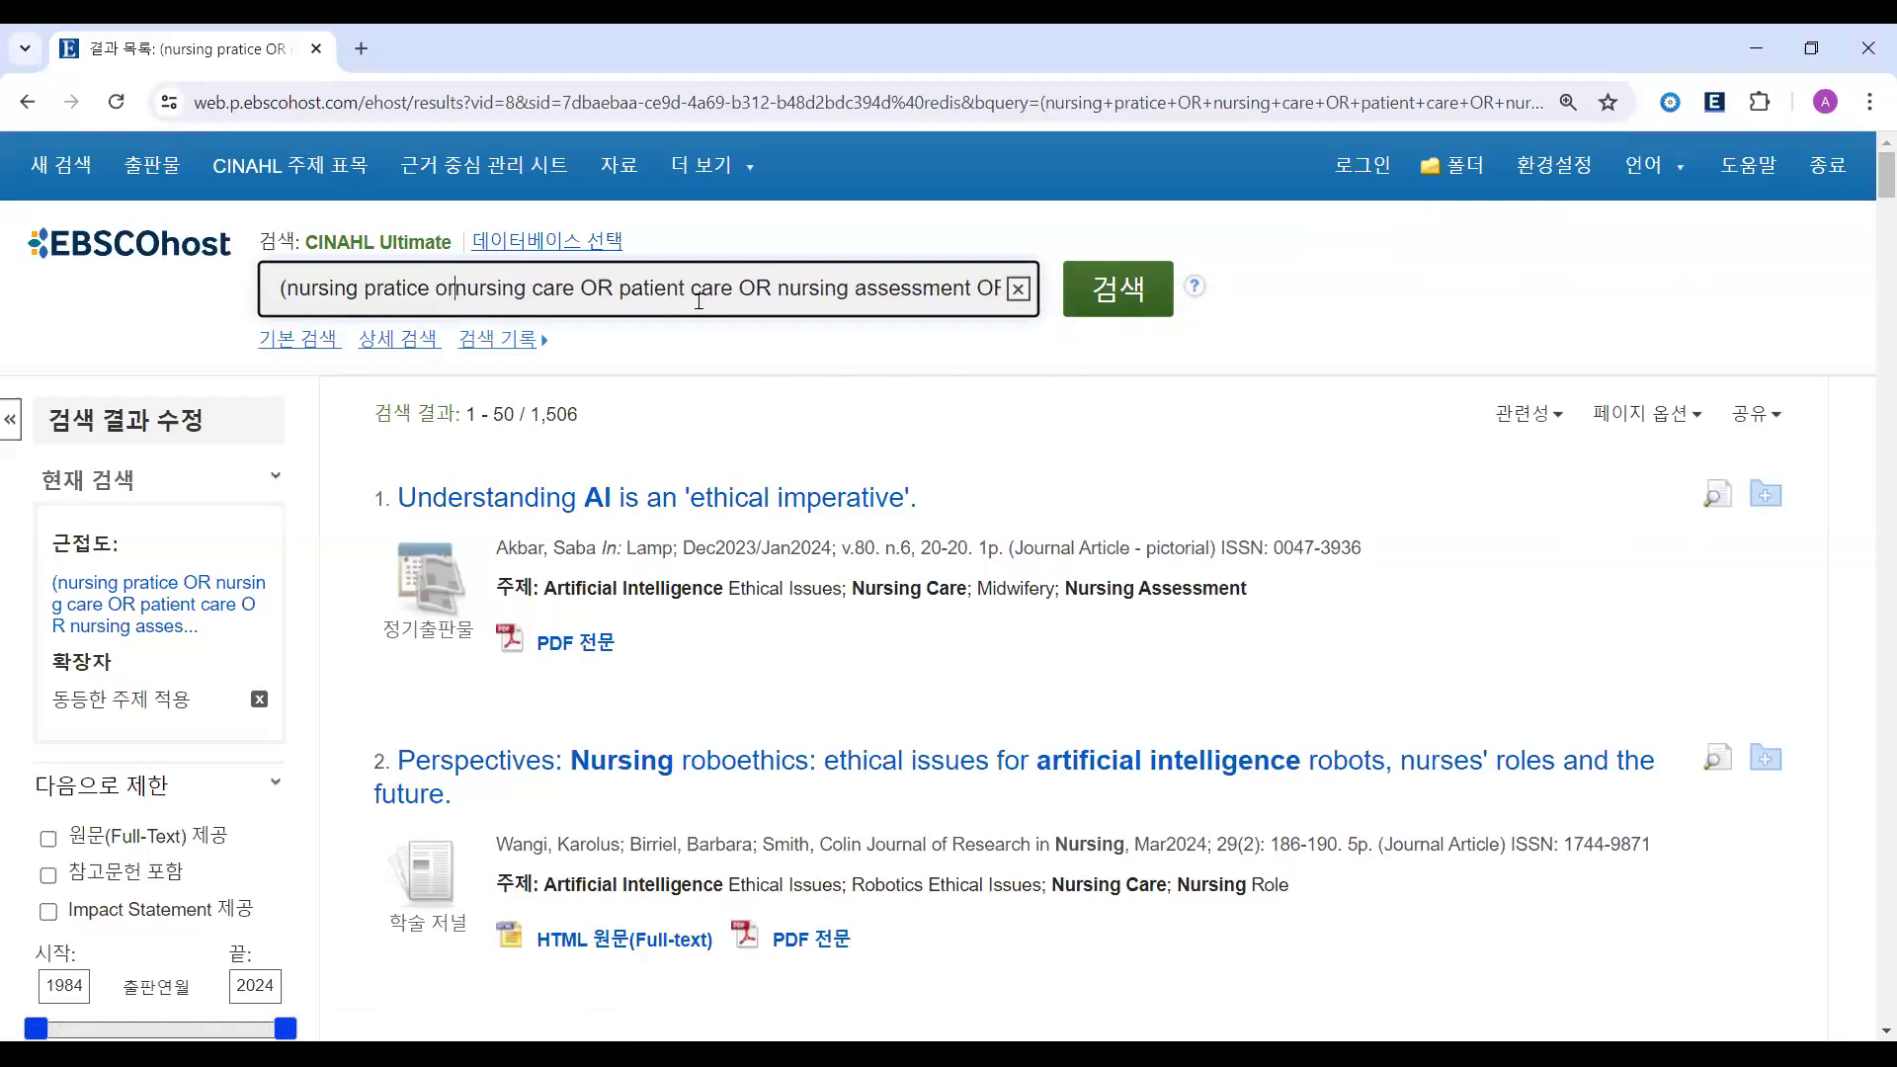
{"action": "key", "text": "Delete"}
{"action": "key", "text": "Delete"}
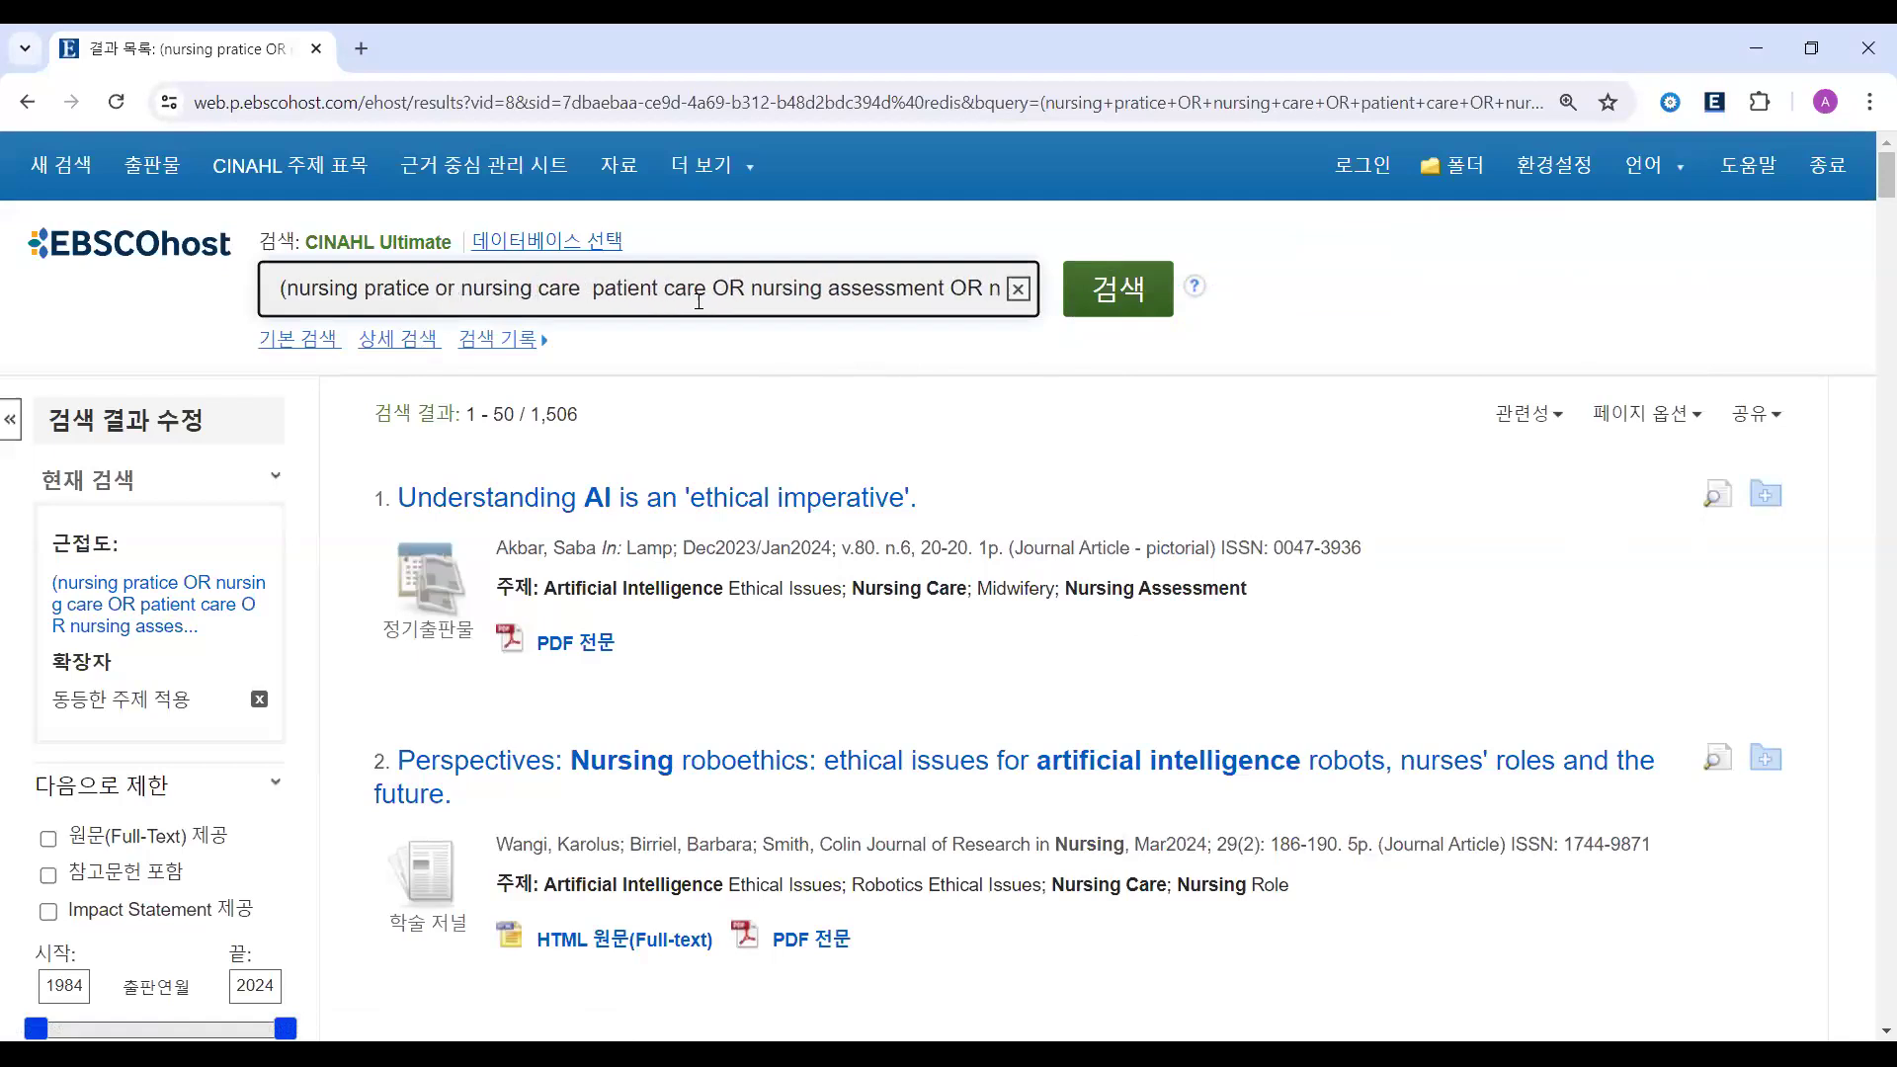
{"action": "type", "text": "OR"}
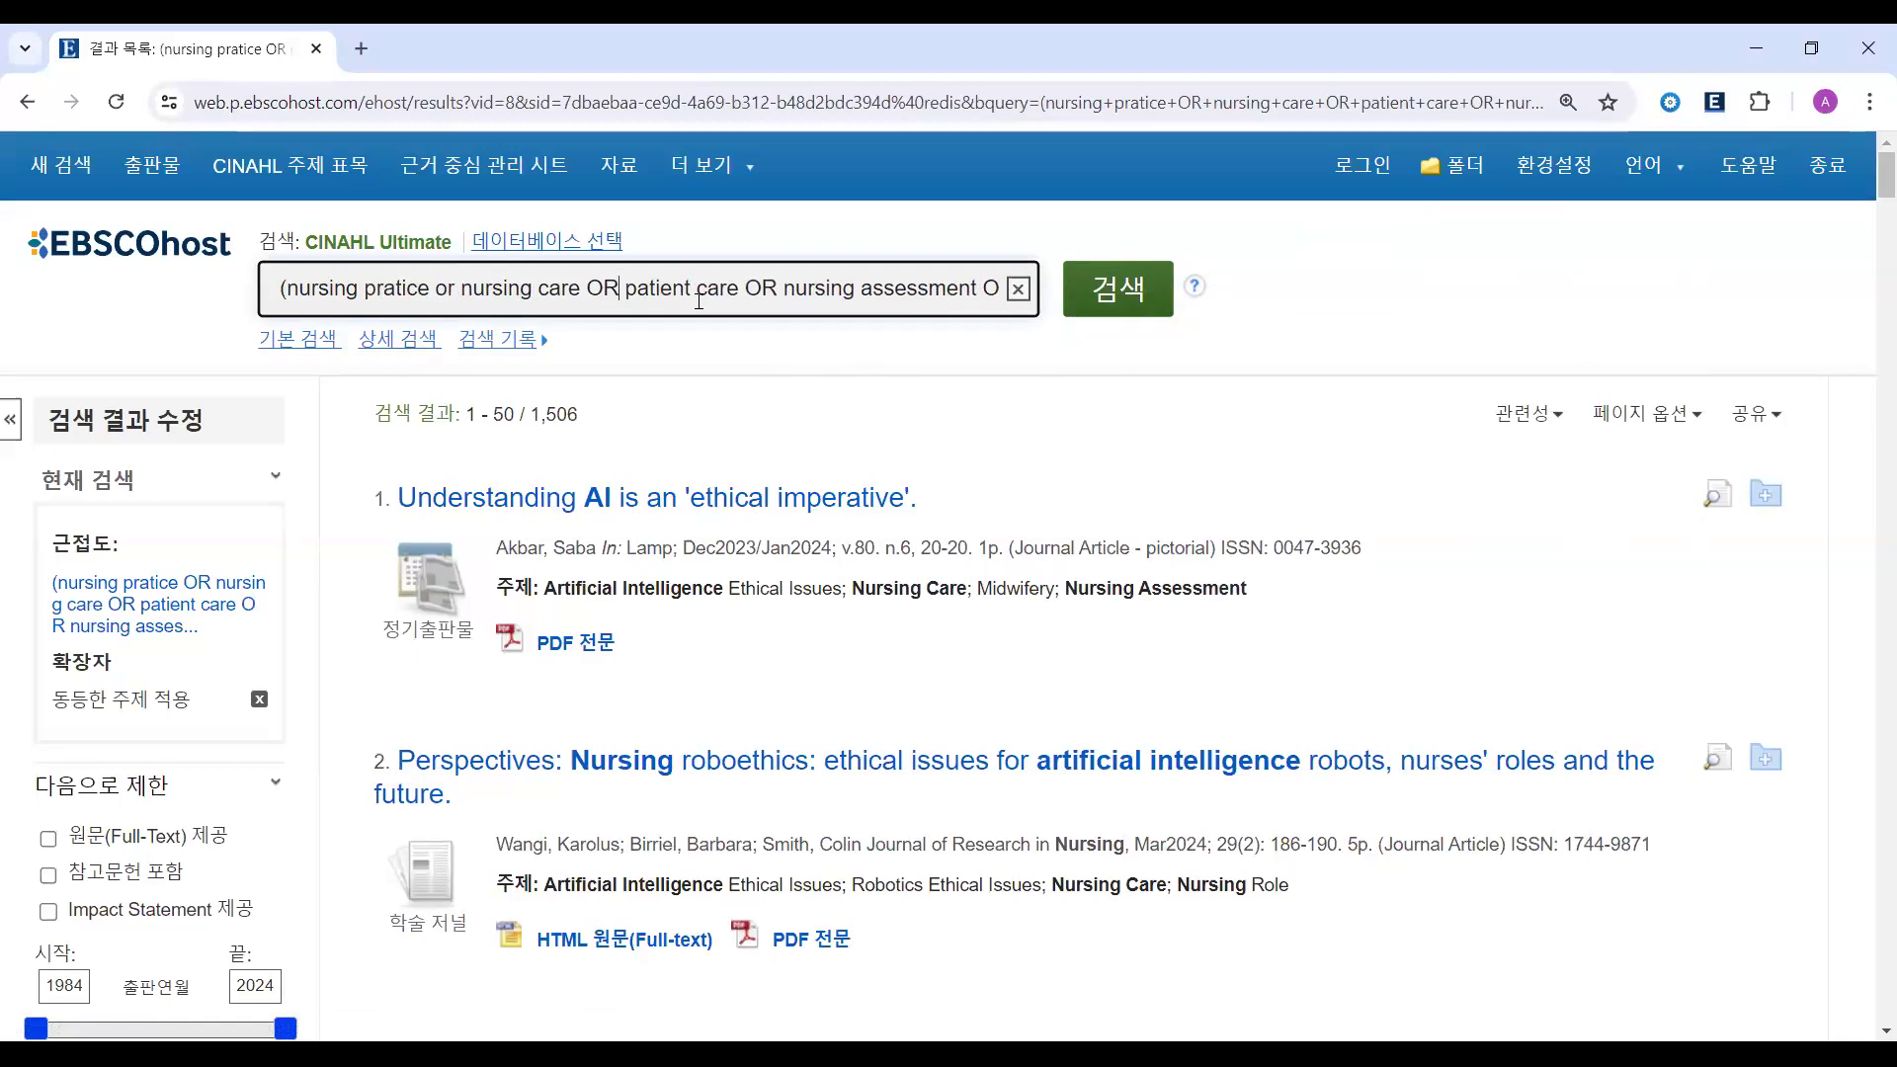
{"action": "left_click_drag", "start_coordinate": [435, 297], "coordinate": [457, 296]}
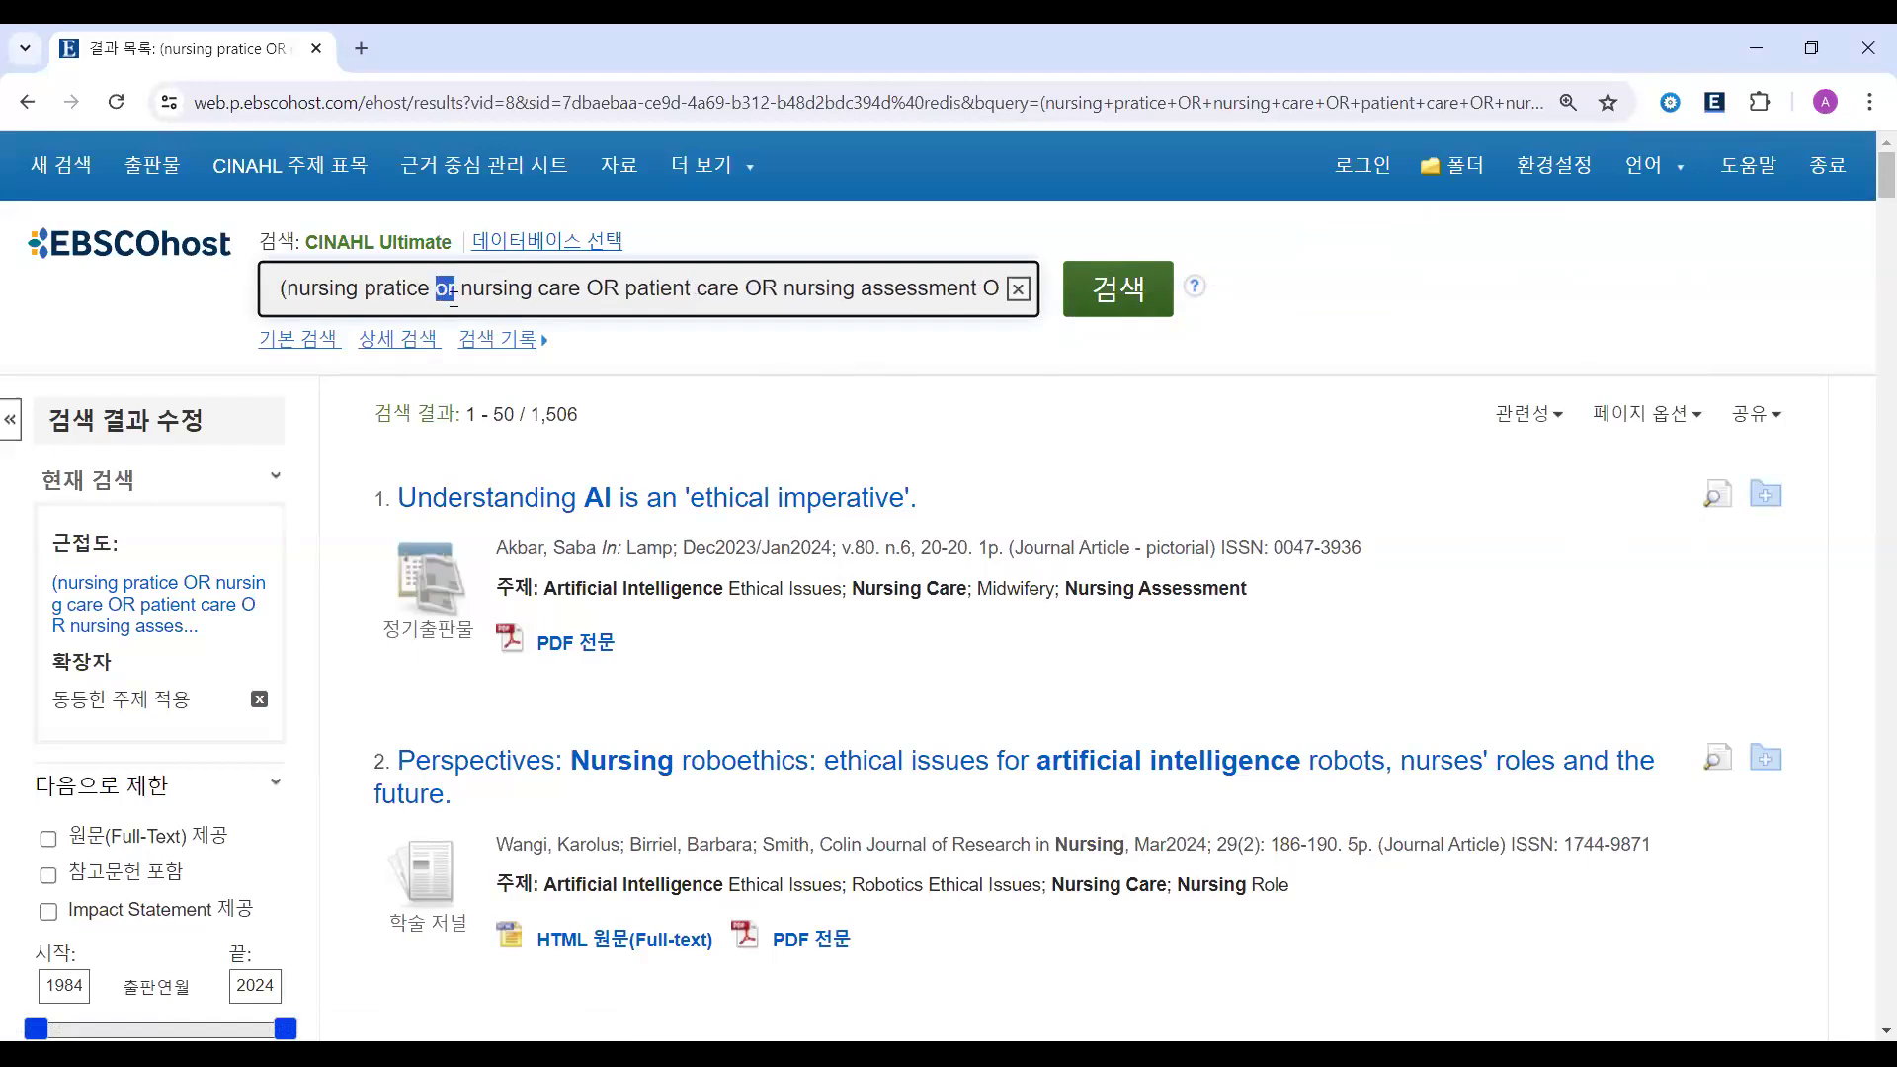
{"action": "type", "text": "OR"}
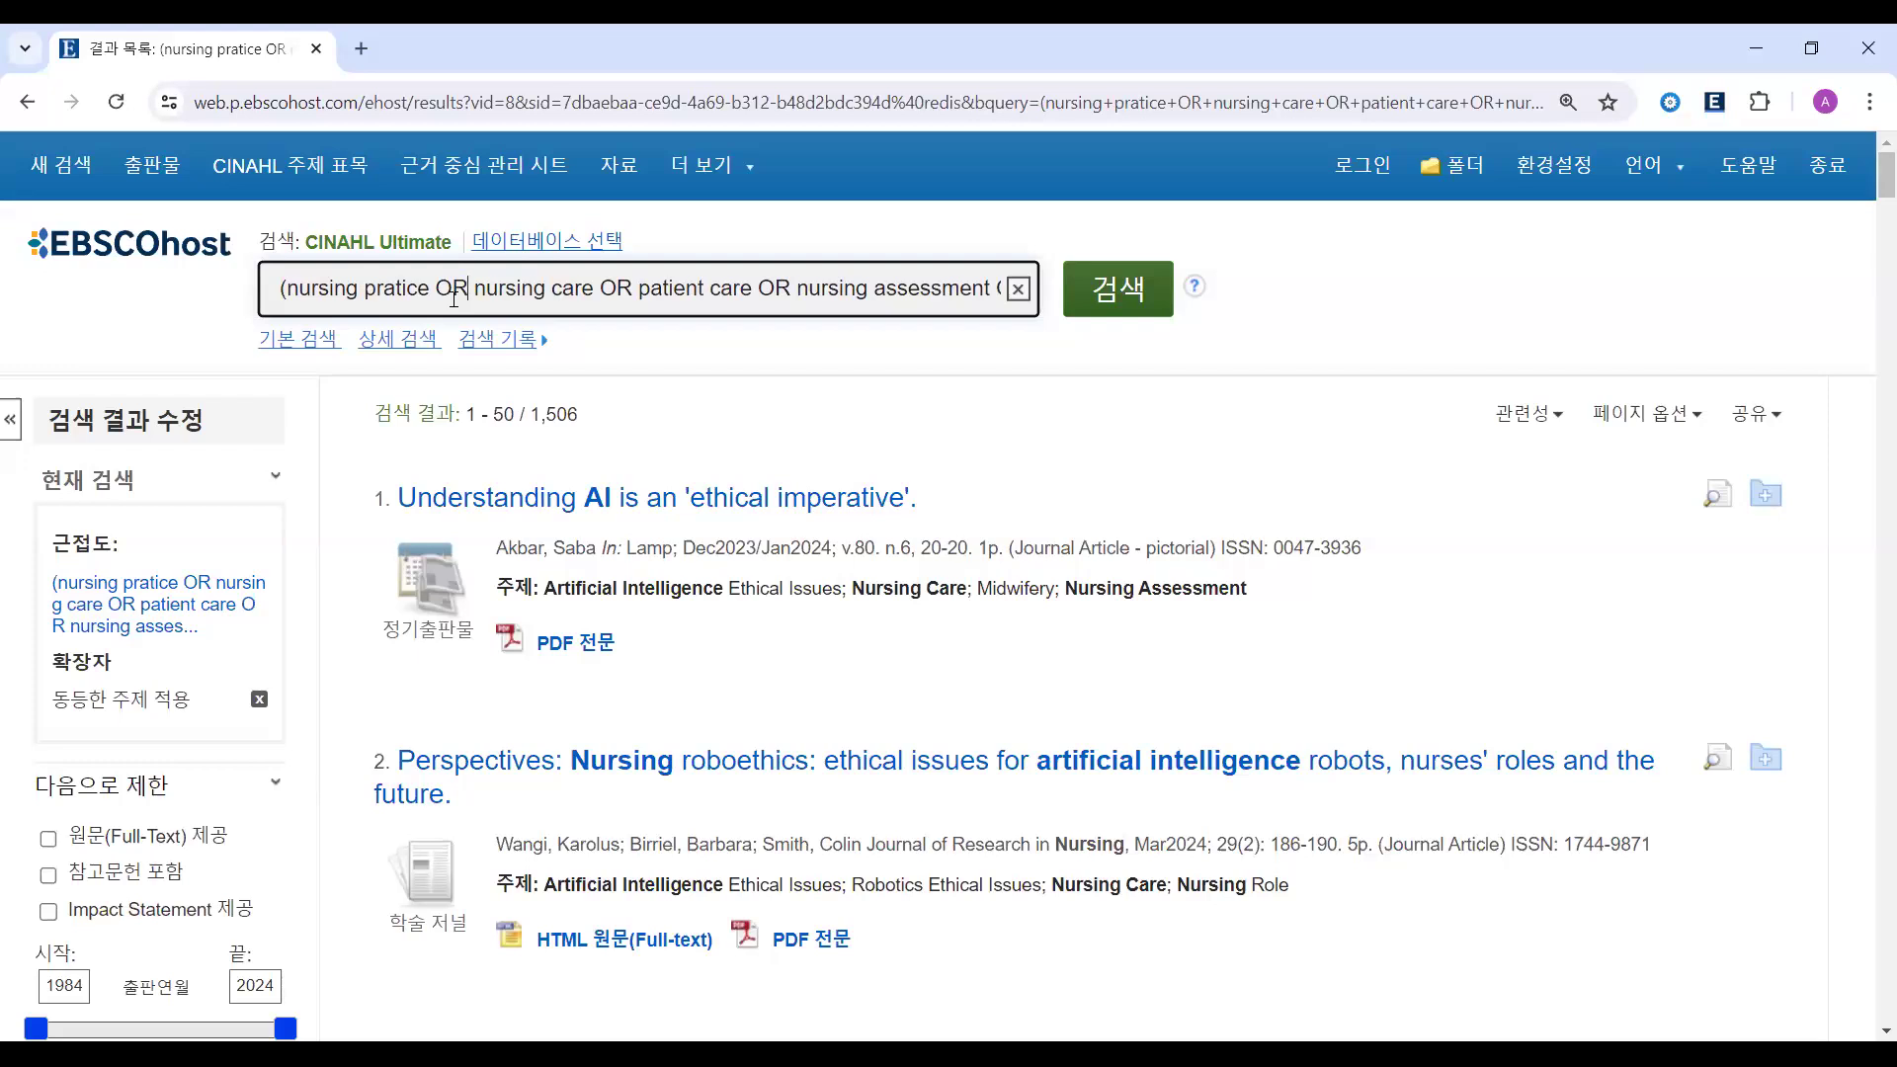
- Examine the combined query by highlighting its nursing terms and the AND before the artificial intelligence group
{"action": "left_click_drag", "start_coordinate": [281, 289], "coordinate": [299, 288]}
{"action": "mouse_move", "coordinate": [436, 288]}
{"action": "left_mouse_down"}
{"action": "mouse_move", "coordinate": [998, 306]}
{"action": "mouse_move", "coordinate": [410, 284]}
{"action": "left_mouse_up"}
{"action": "left_click", "coordinate": [341, 289]}
{"action": "left_click", "coordinate": [410, 284]}
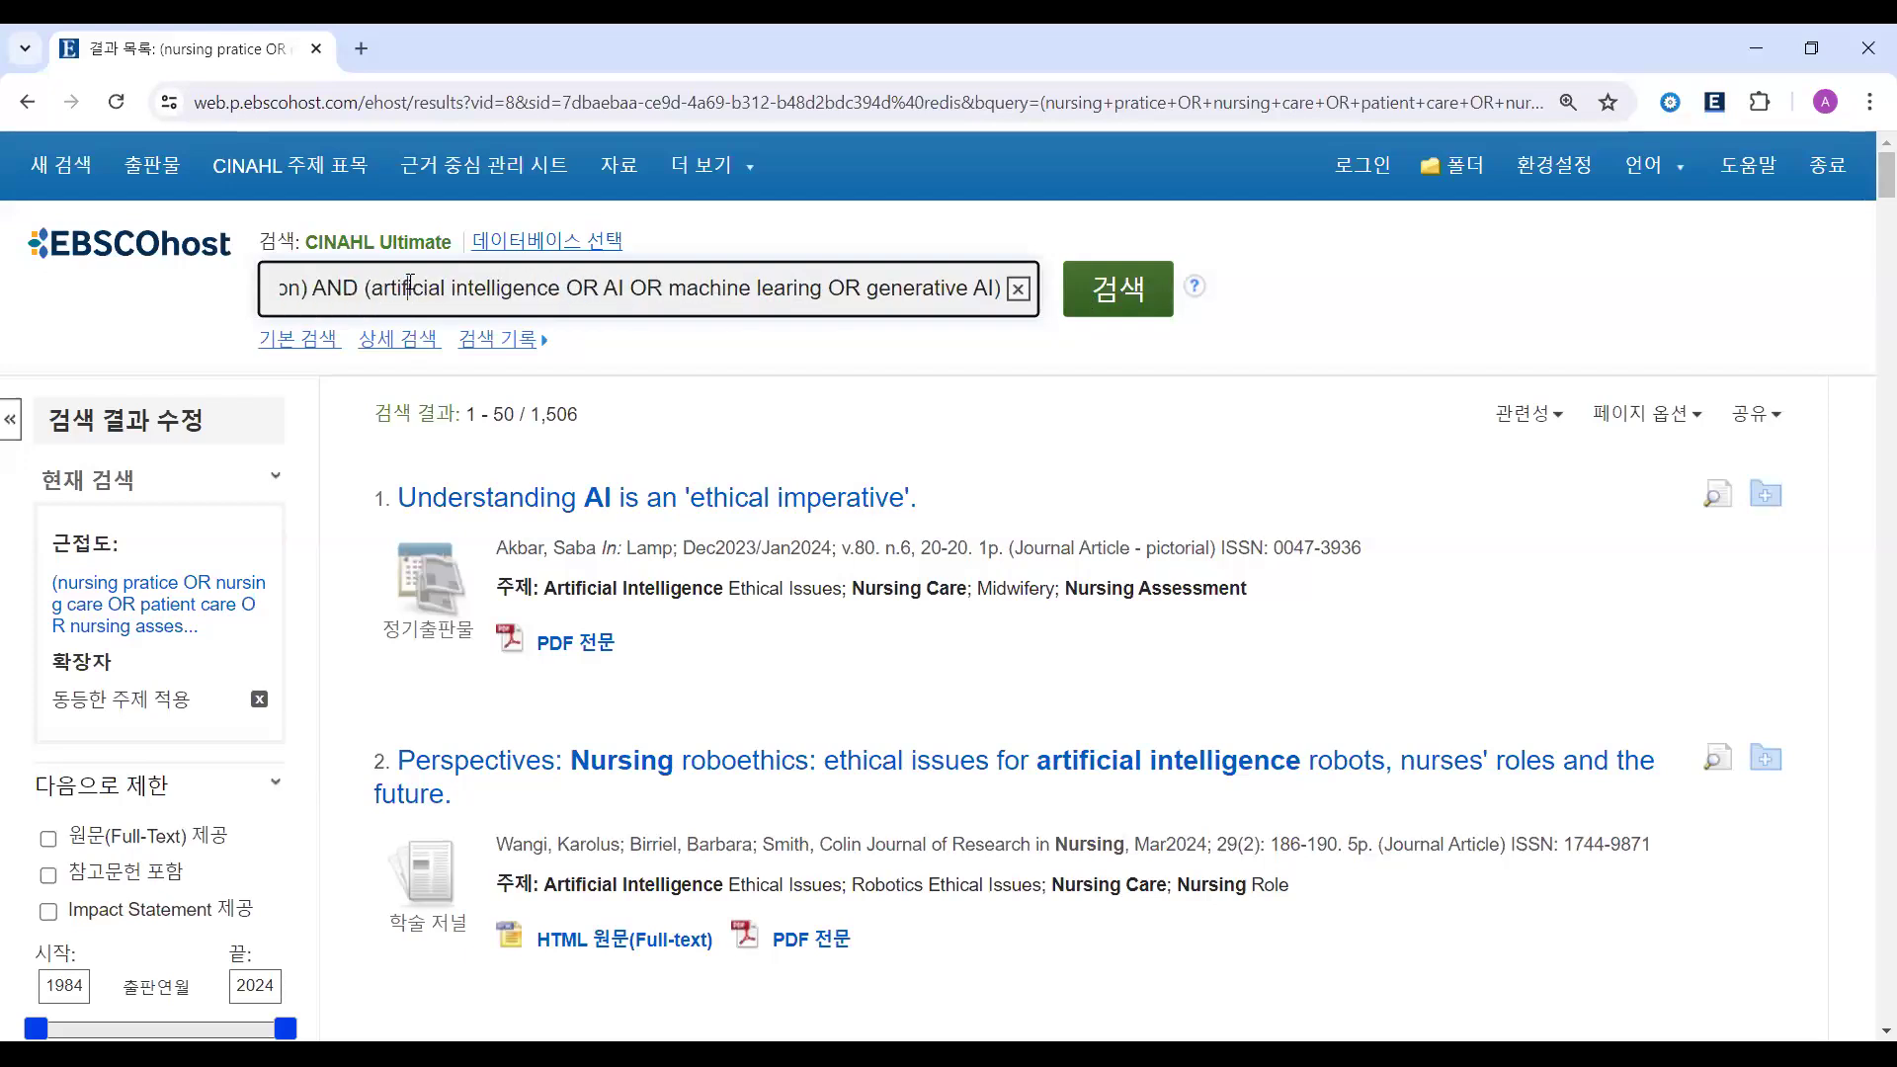
{"action": "left_click_drag", "start_coordinate": [322, 287], "coordinate": [565, 287]}
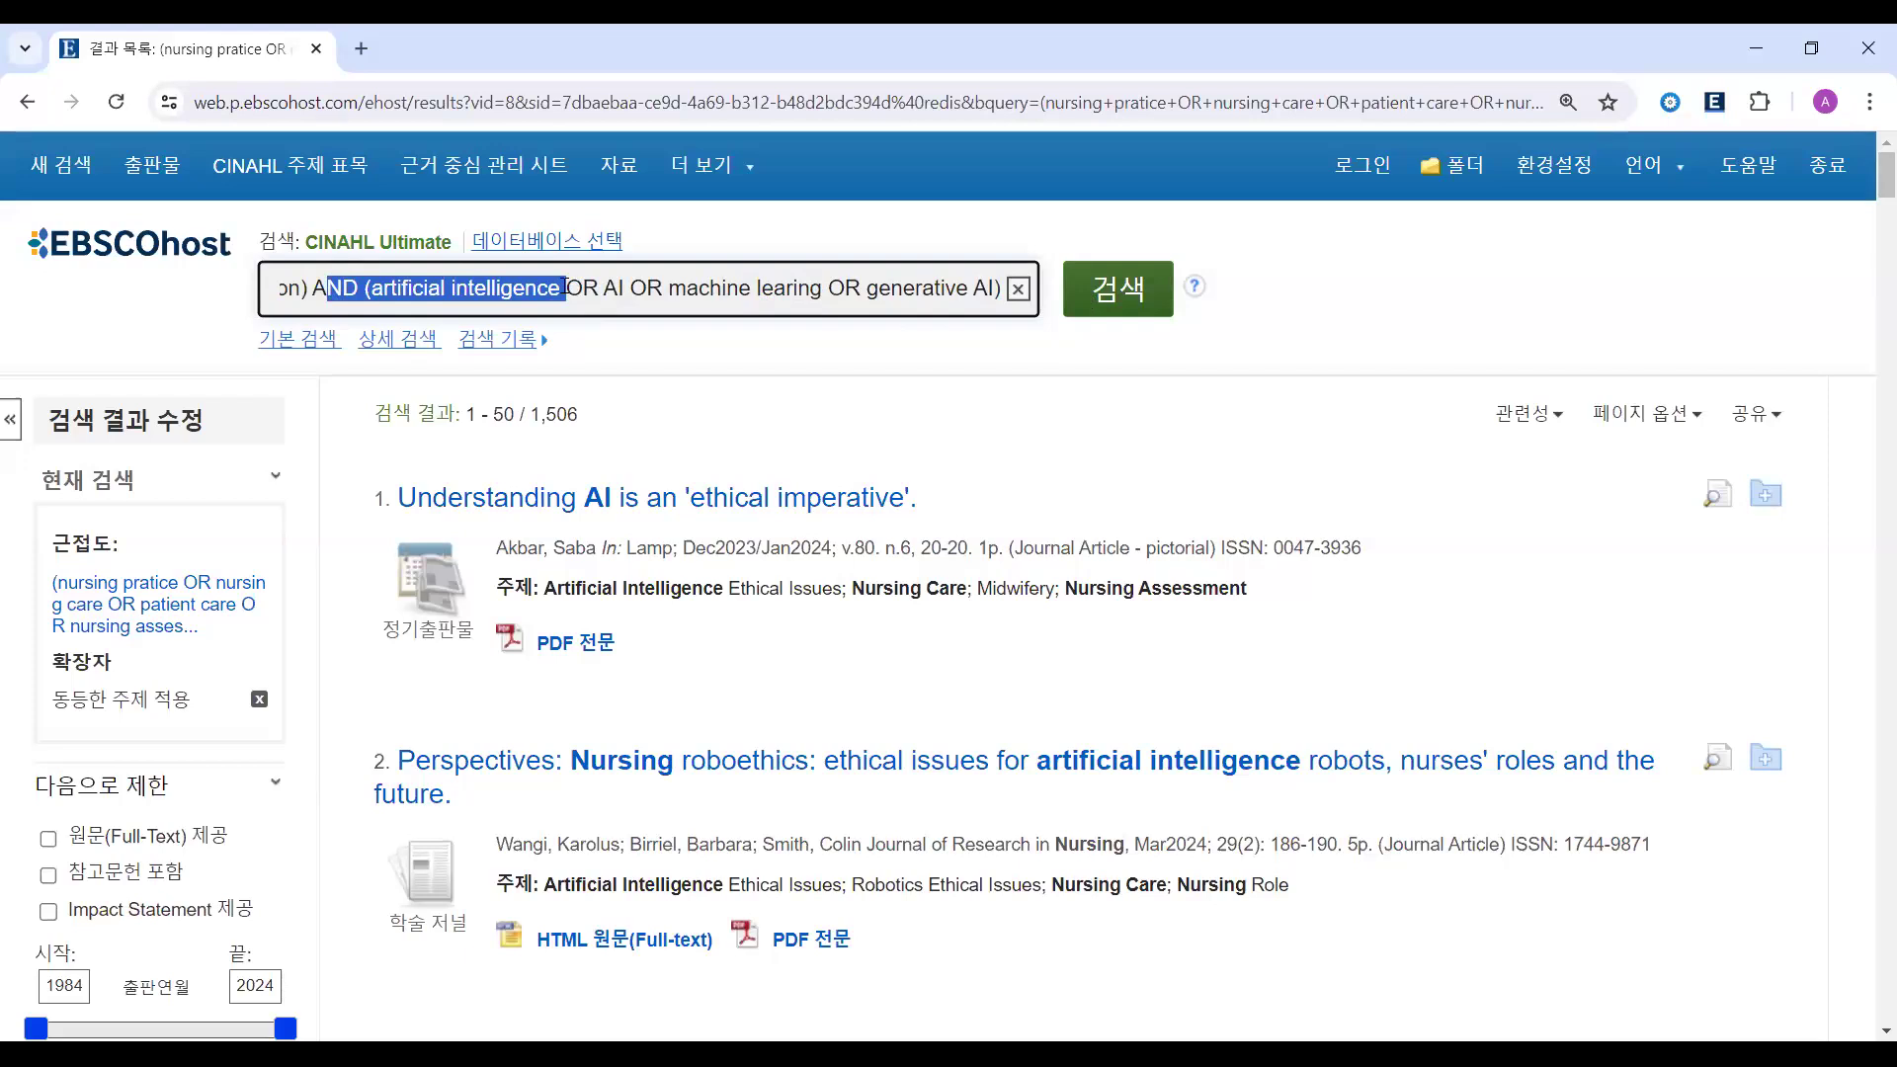
{"action": "left_click", "coordinate": [751, 365]}
{"action": "left_click_drag", "start_coordinate": [452, 287], "coordinate": [1087, 303]}
{"action": "left_click", "coordinate": [924, 374]}
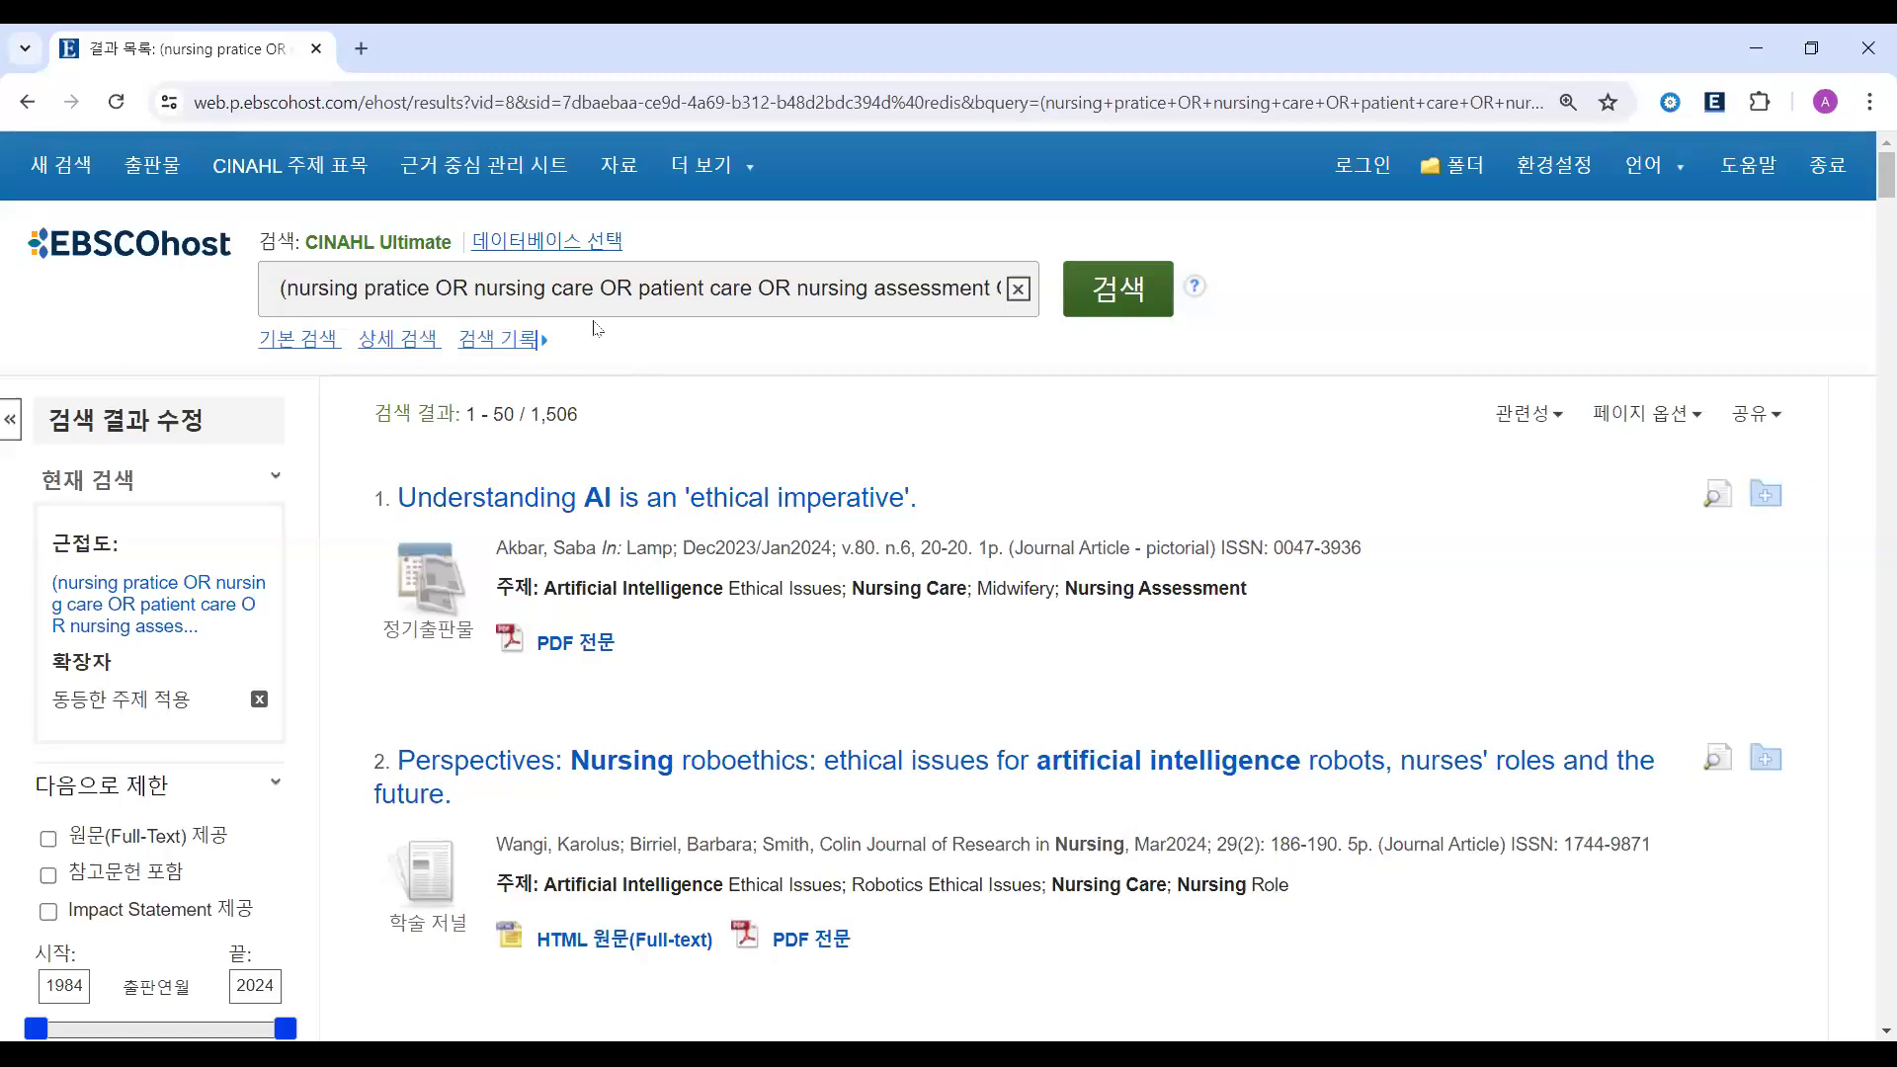
- Combine the S3 nursing search and the S5 artificial intelligence search from the search history with AND
{"action": "left_click", "coordinate": [472, 344]}
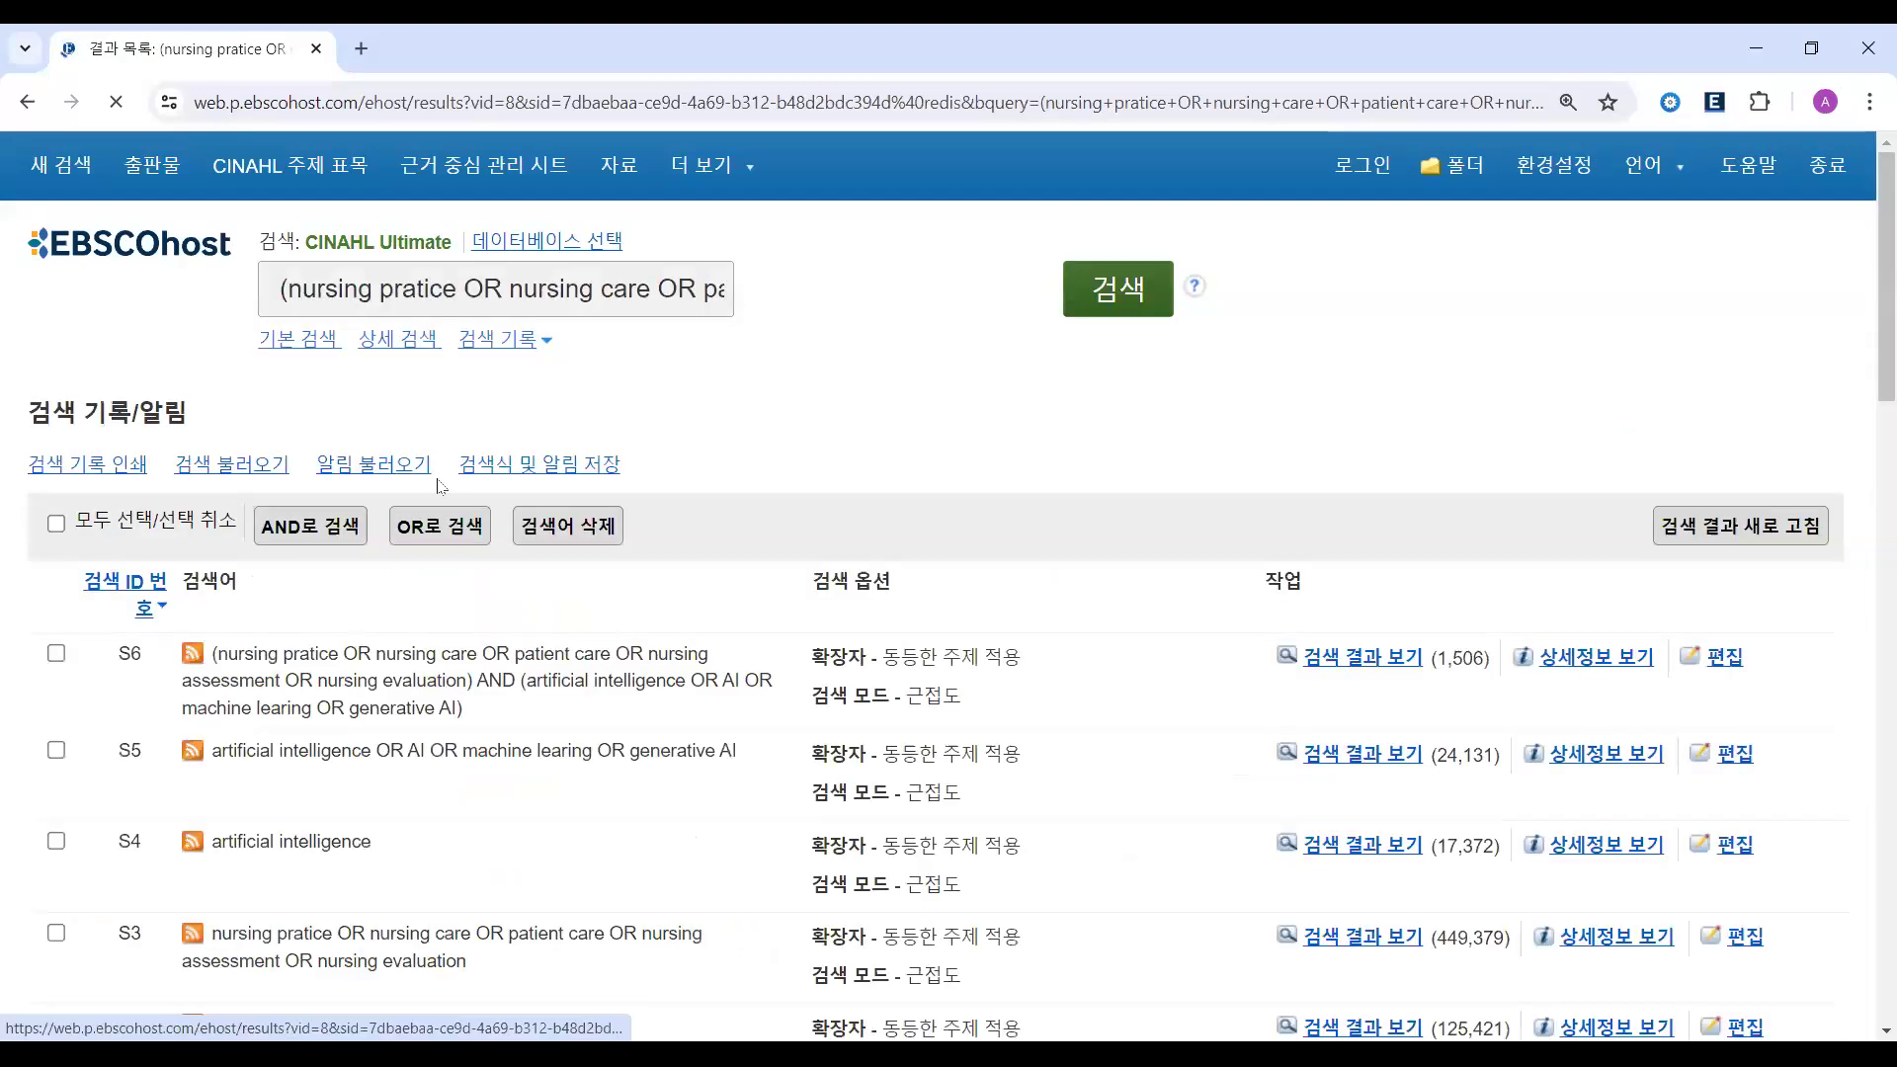
{"action": "scroll", "coordinate": [297, 560], "scroll_direction": "down", "scroll_amount": 2}
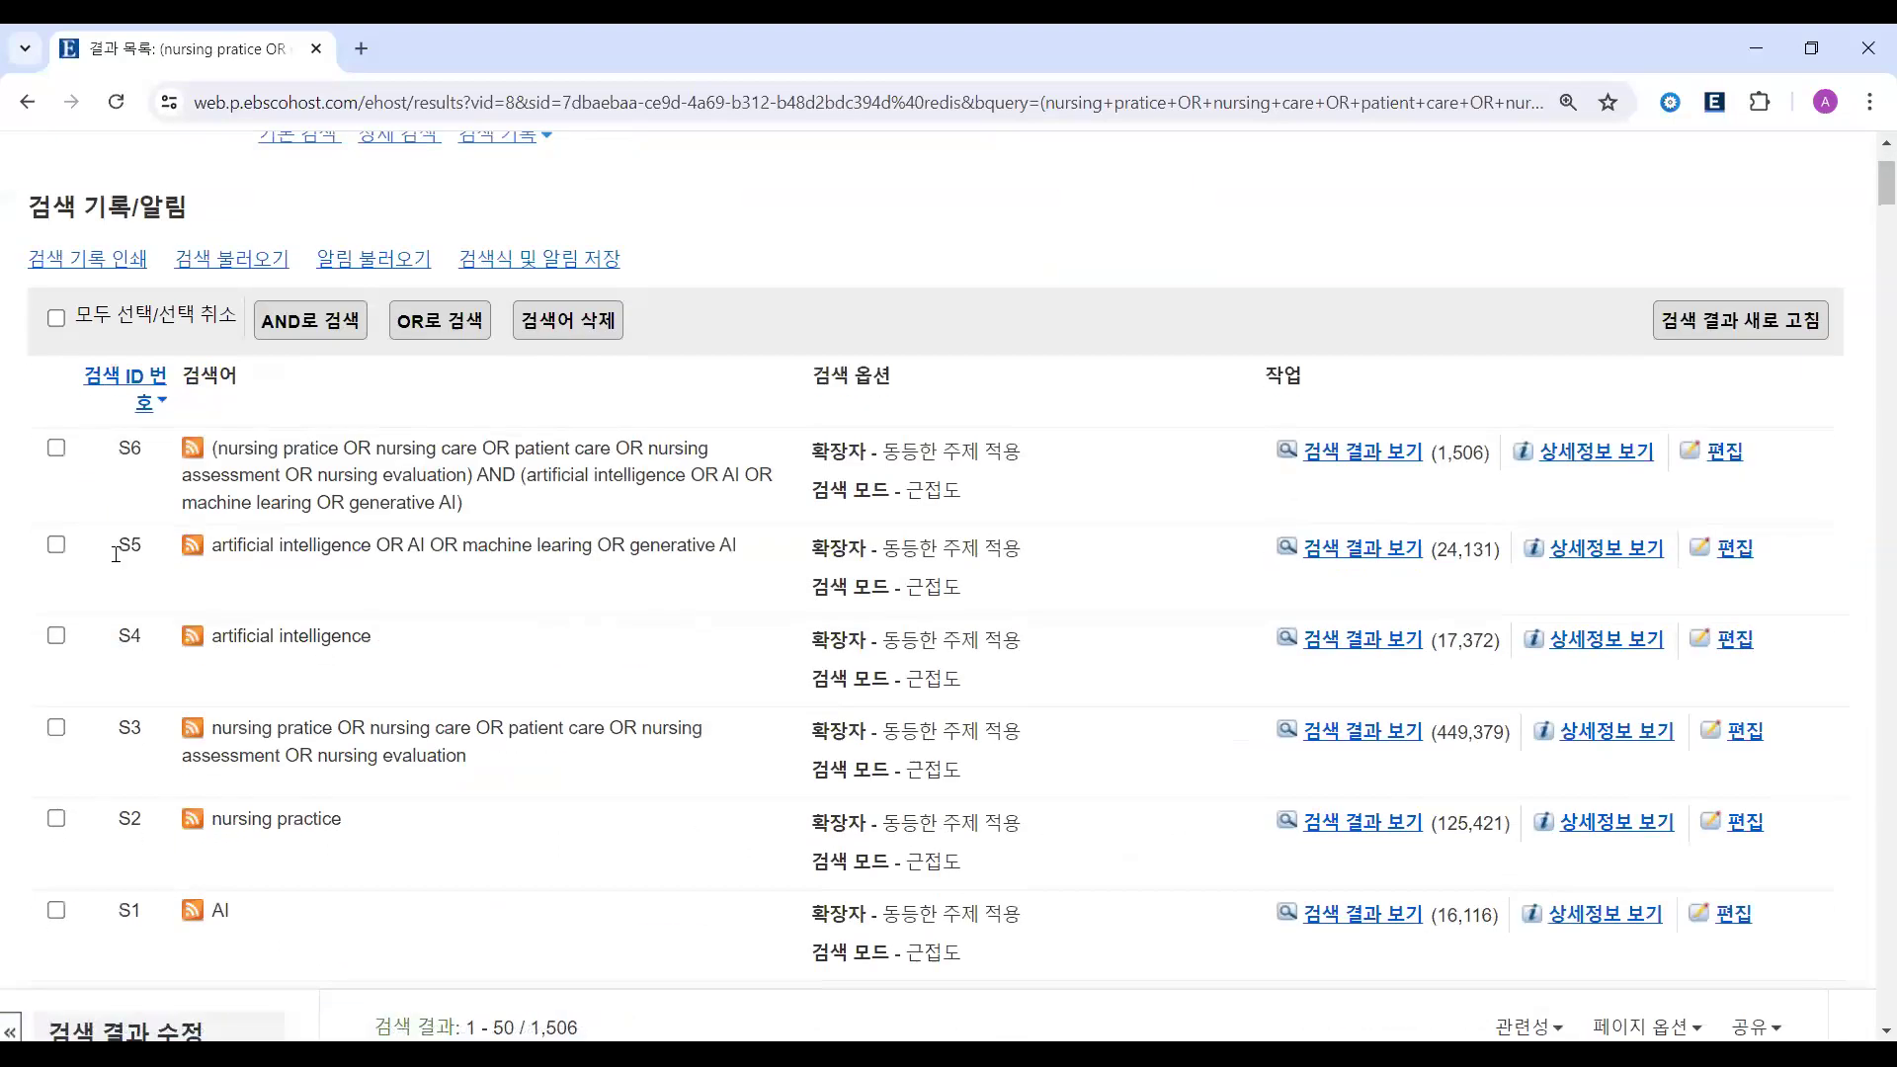
{"action": "left_click", "coordinate": [57, 636]}
{"action": "left_click", "coordinate": [57, 637]}
{"action": "left_click", "coordinate": [55, 545]}
{"action": "left_click", "coordinate": [57, 728]}
{"action": "scroll", "coordinate": [459, 344], "scroll_direction": "up", "scroll_amount": 1}
{"action": "left_click", "coordinate": [440, 354]}
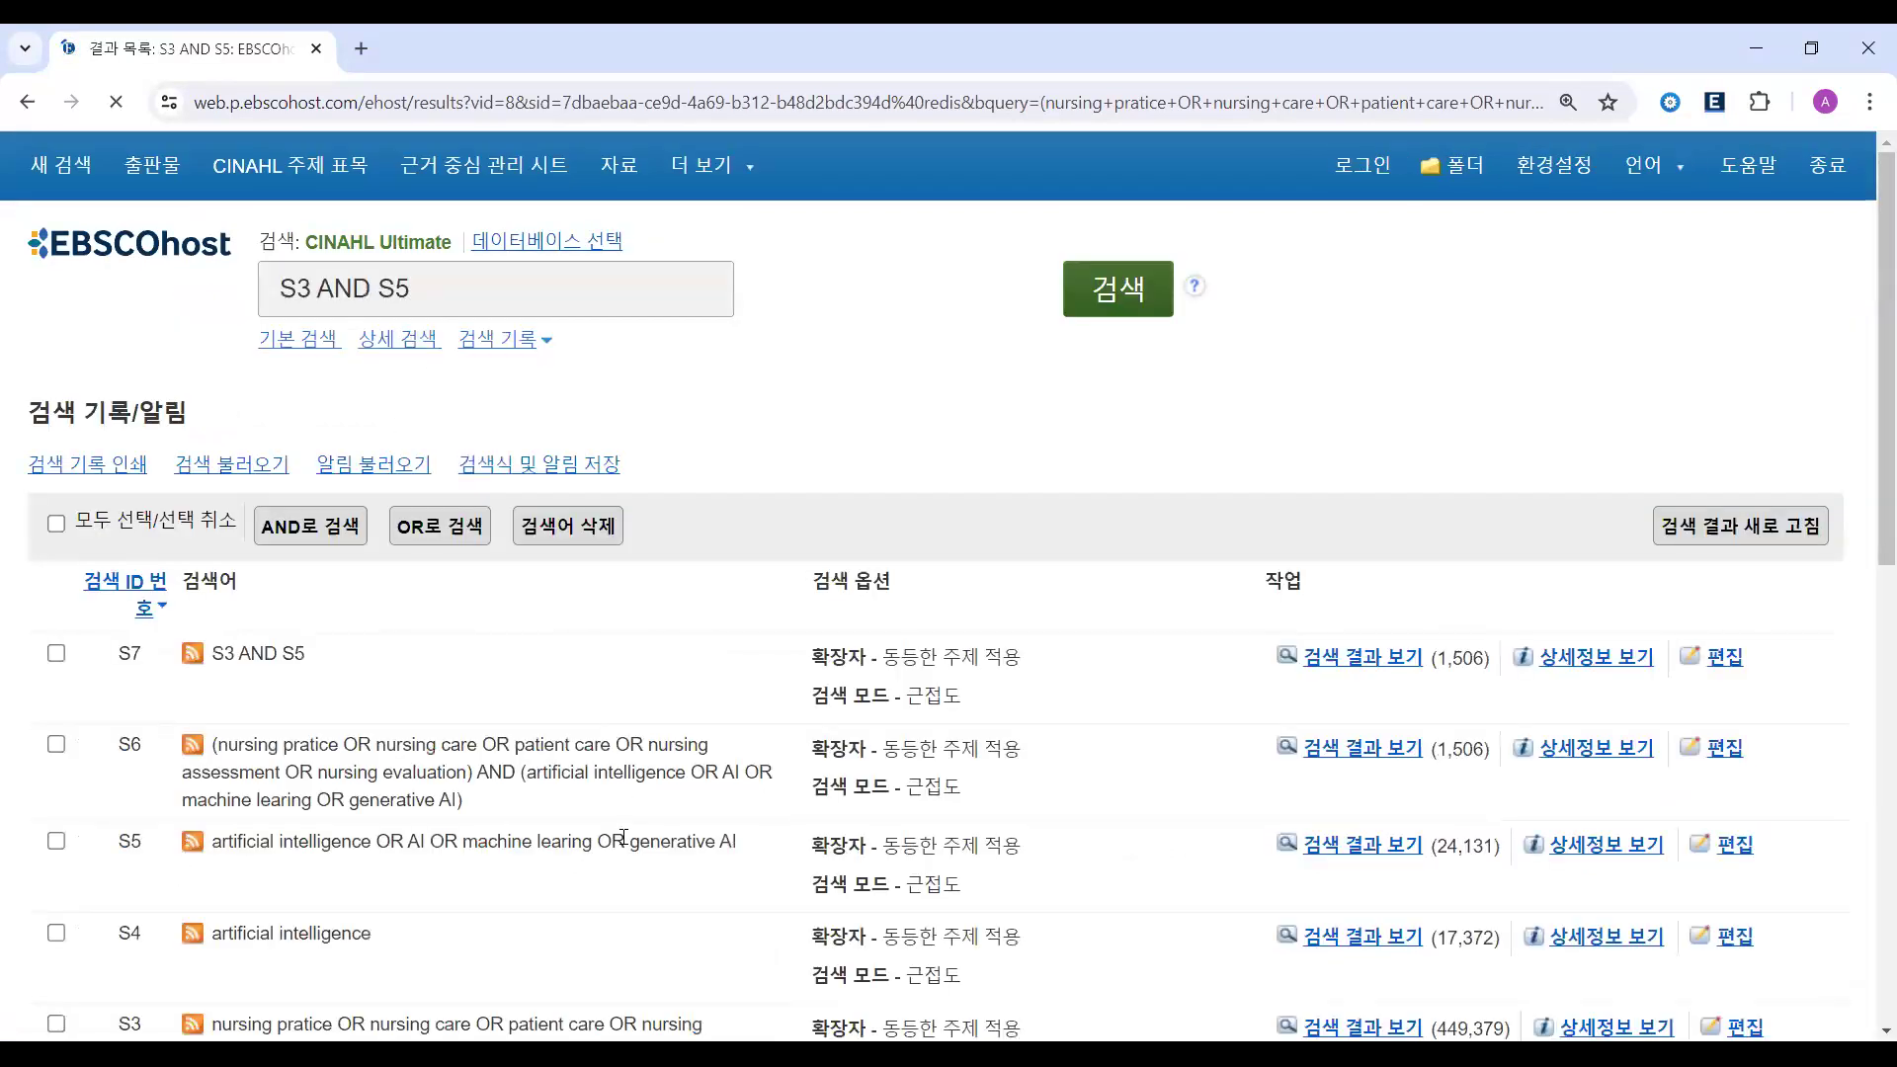
- Compare the S7 and S6 search history entries by highlighting their search expressions and result counts
{"action": "triple_click", "coordinate": [276, 656]}
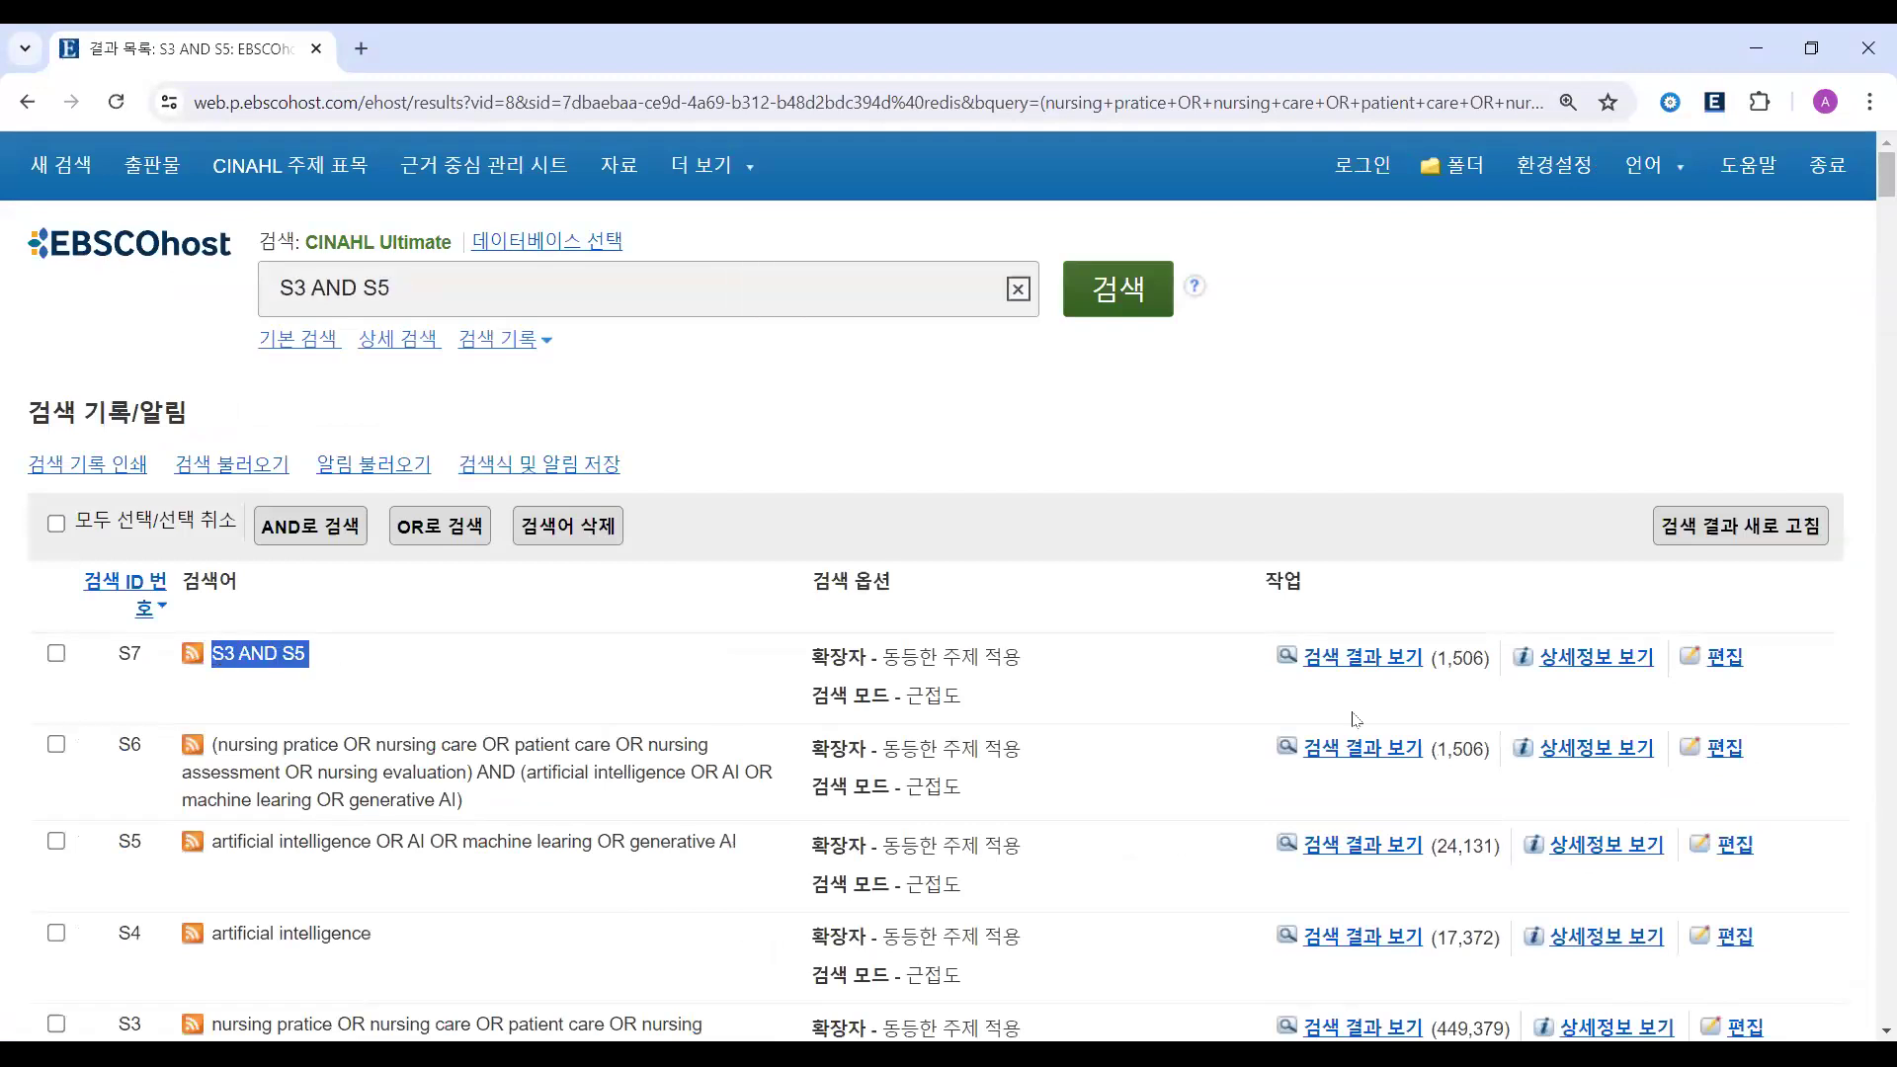
{"action": "left_click", "coordinate": [1469, 664]}
{"action": "left_click_drag", "start_coordinate": [1487, 753], "coordinate": [1302, 753]}
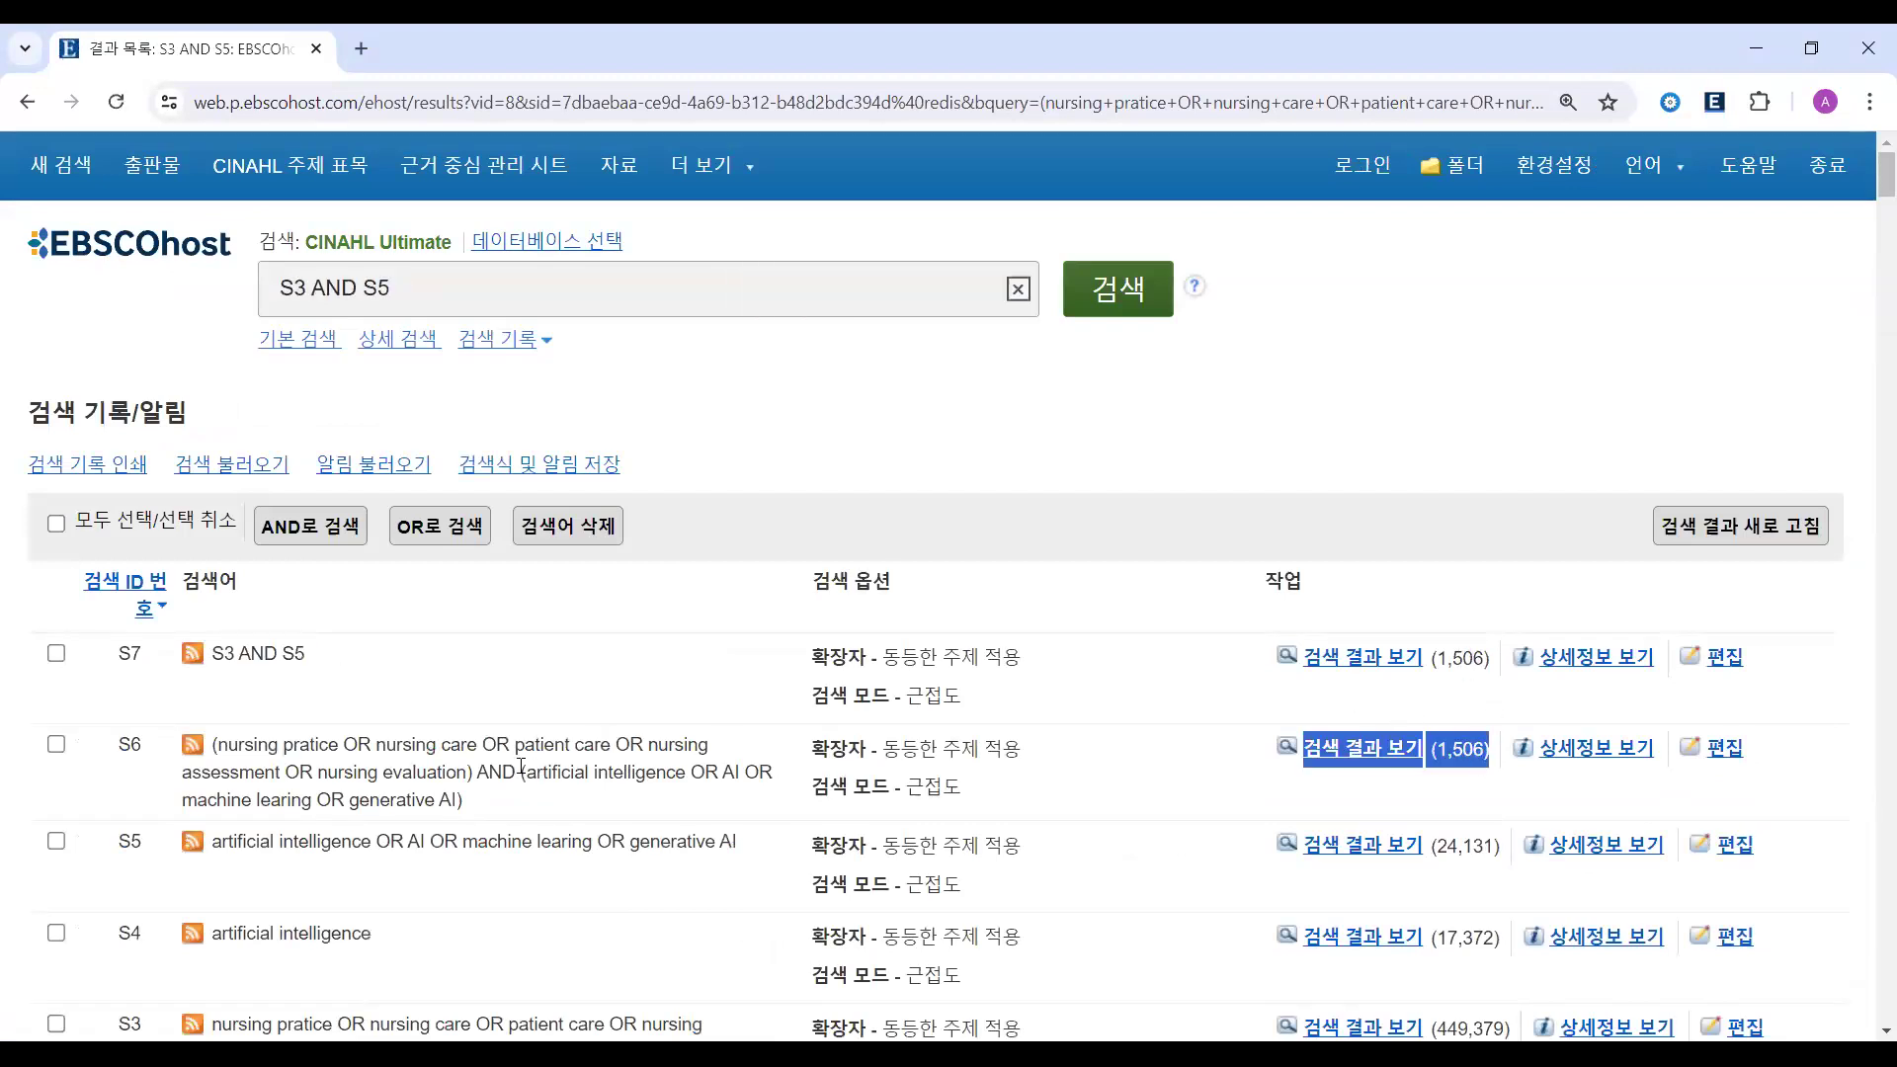
{"action": "left_click_drag", "start_coordinate": [318, 745], "coordinate": [680, 793]}
{"action": "triple_click", "coordinate": [219, 647]}
{"action": "double_click", "coordinate": [1460, 658]}
- Switch to the advanced search (상세 검색) and add two more search rows
{"action": "left_click", "coordinate": [375, 339]}
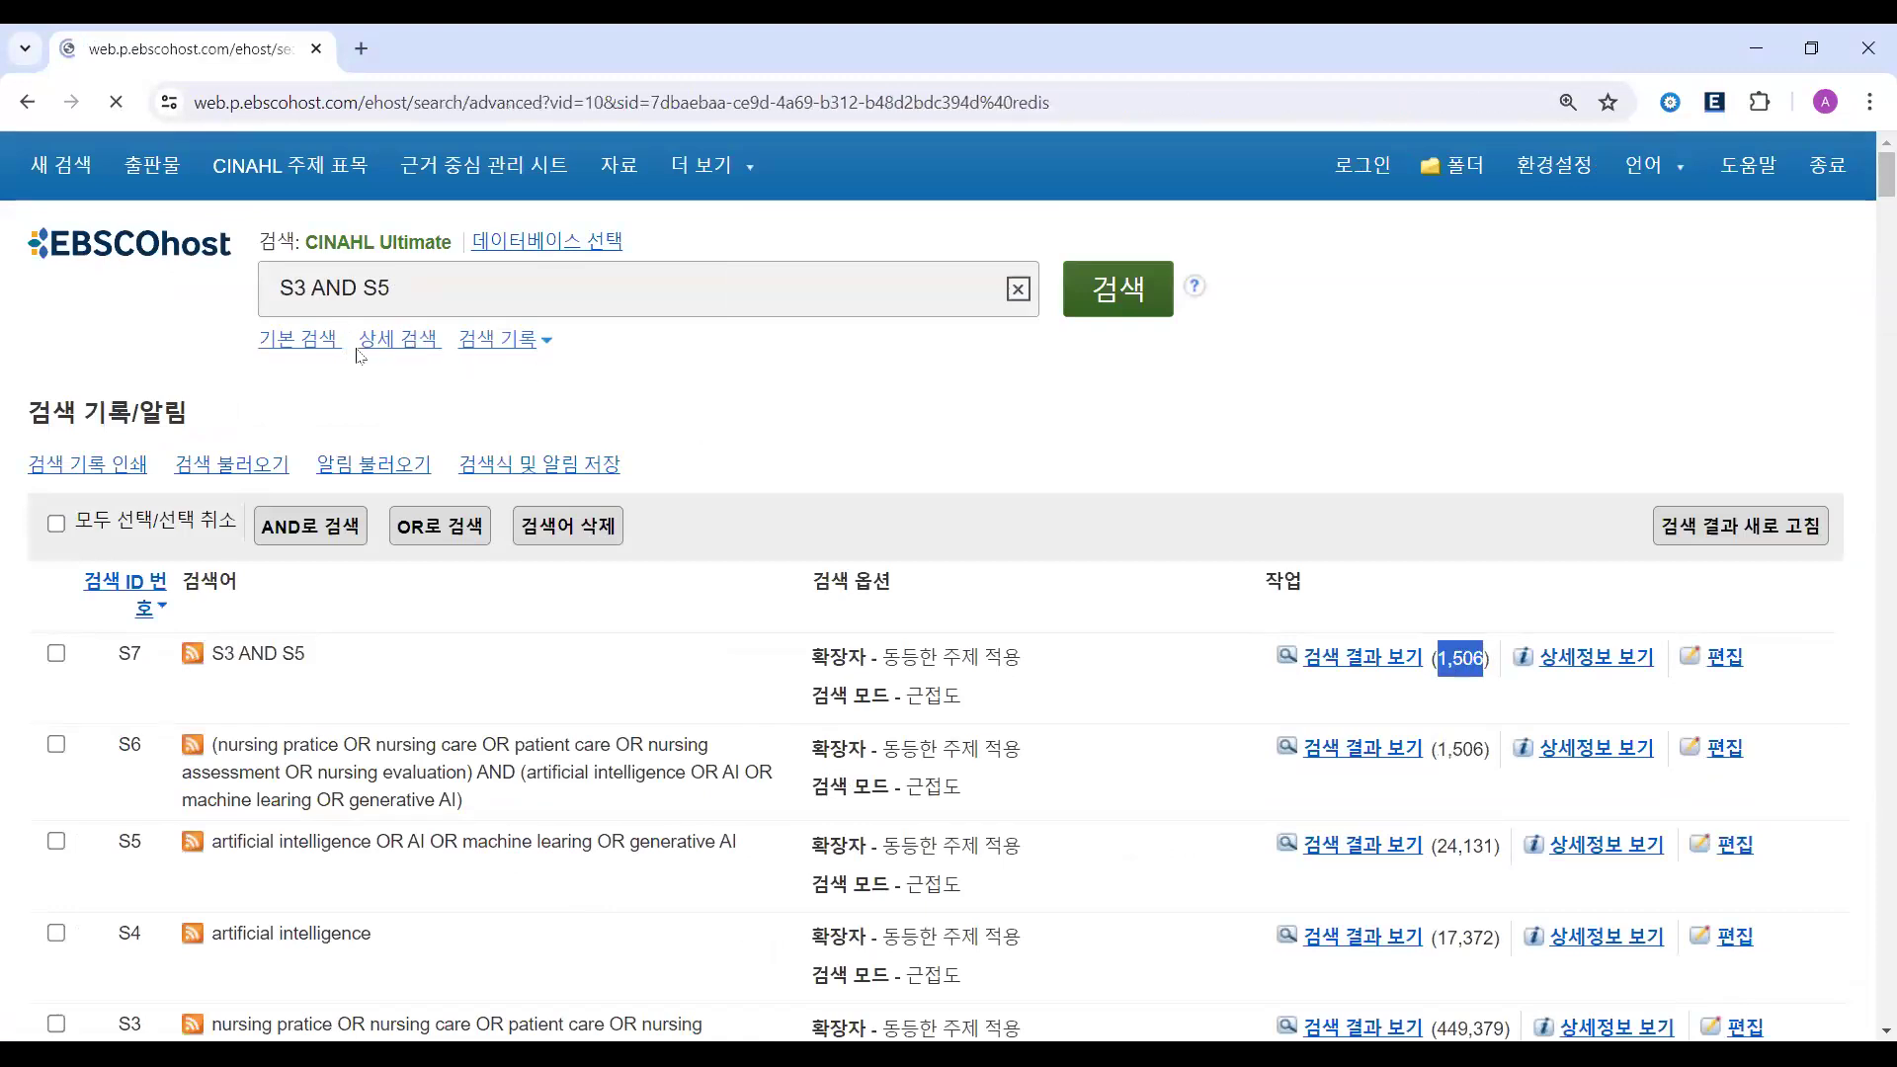
{"action": "left_click_drag", "start_coordinate": [366, 499], "coordinate": [439, 500]}
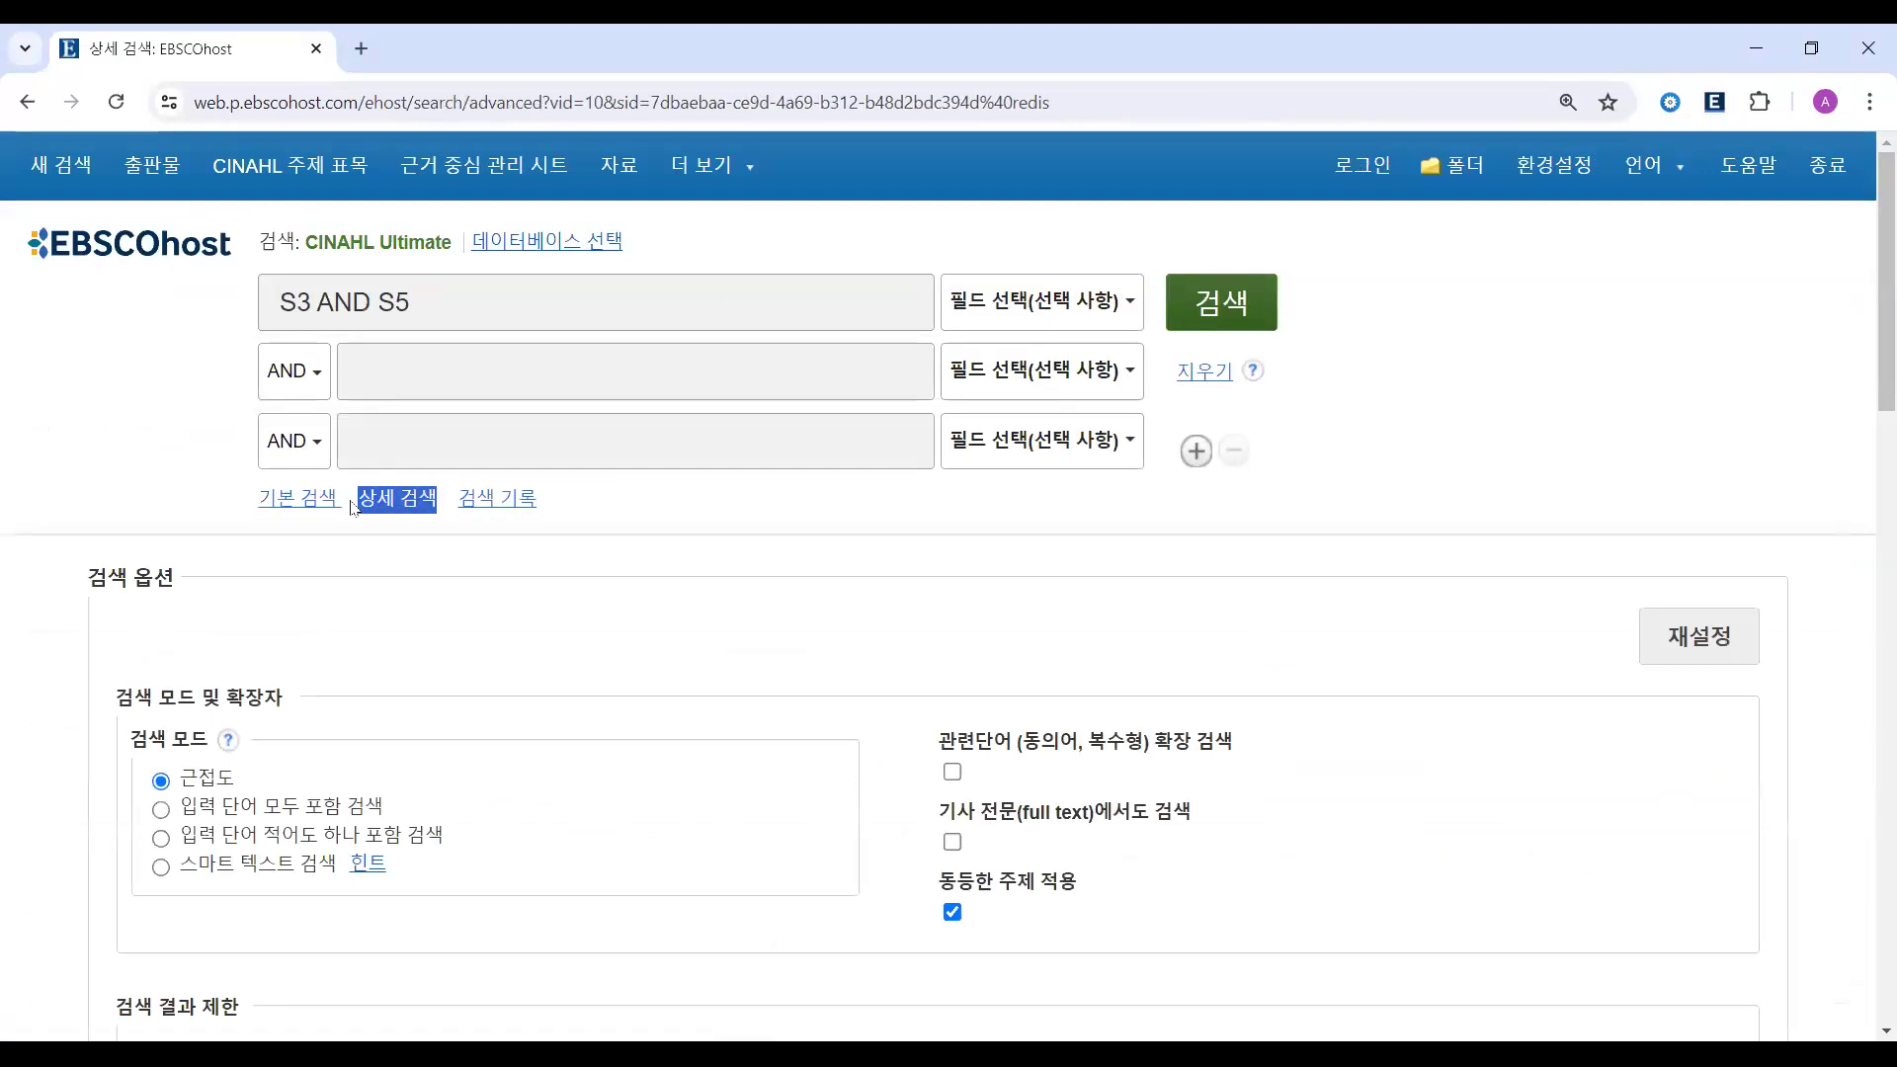
{"action": "double_click", "coordinate": [399, 502]}
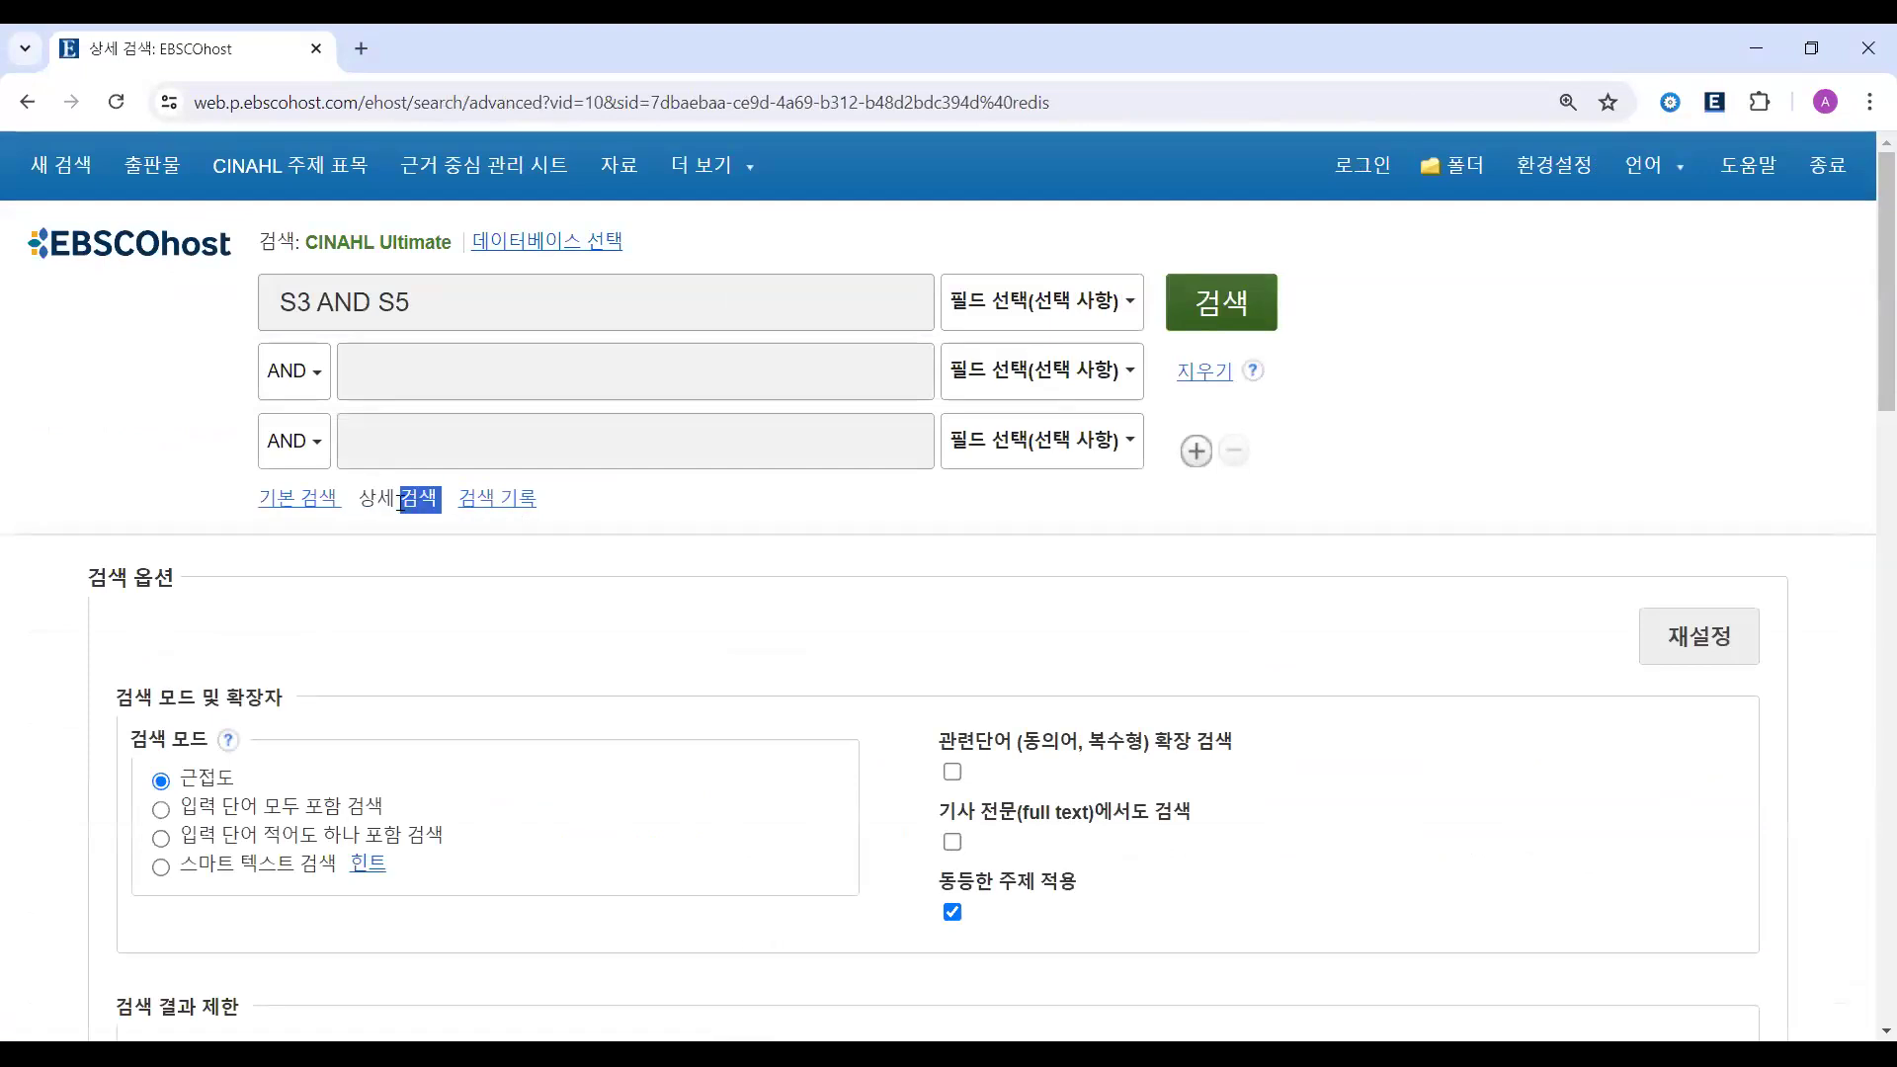
{"action": "left_click", "coordinate": [1197, 451]}
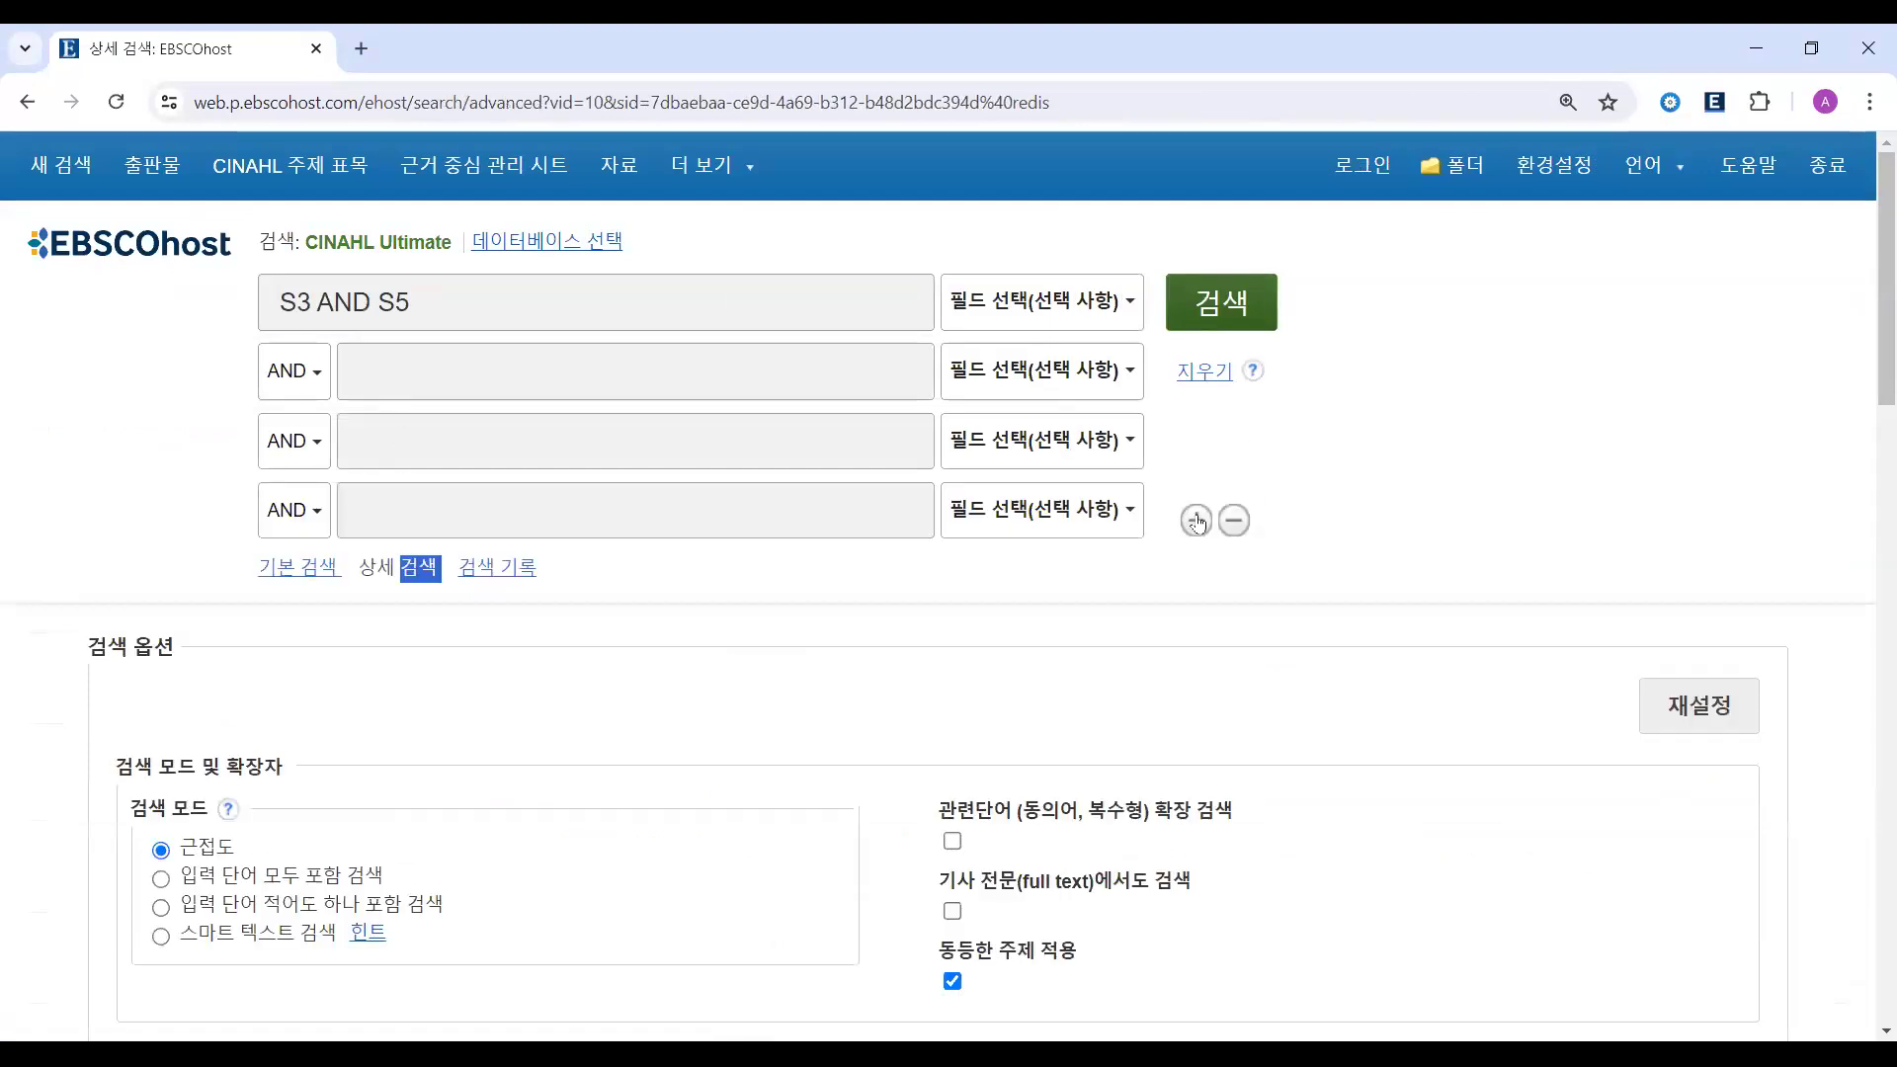
{"action": "left_click", "coordinate": [1196, 520]}
- Replace S3 AND S5 in the first search row with the copied full nursing and artificial intelligence query
{"action": "left_click", "coordinate": [312, 374]}
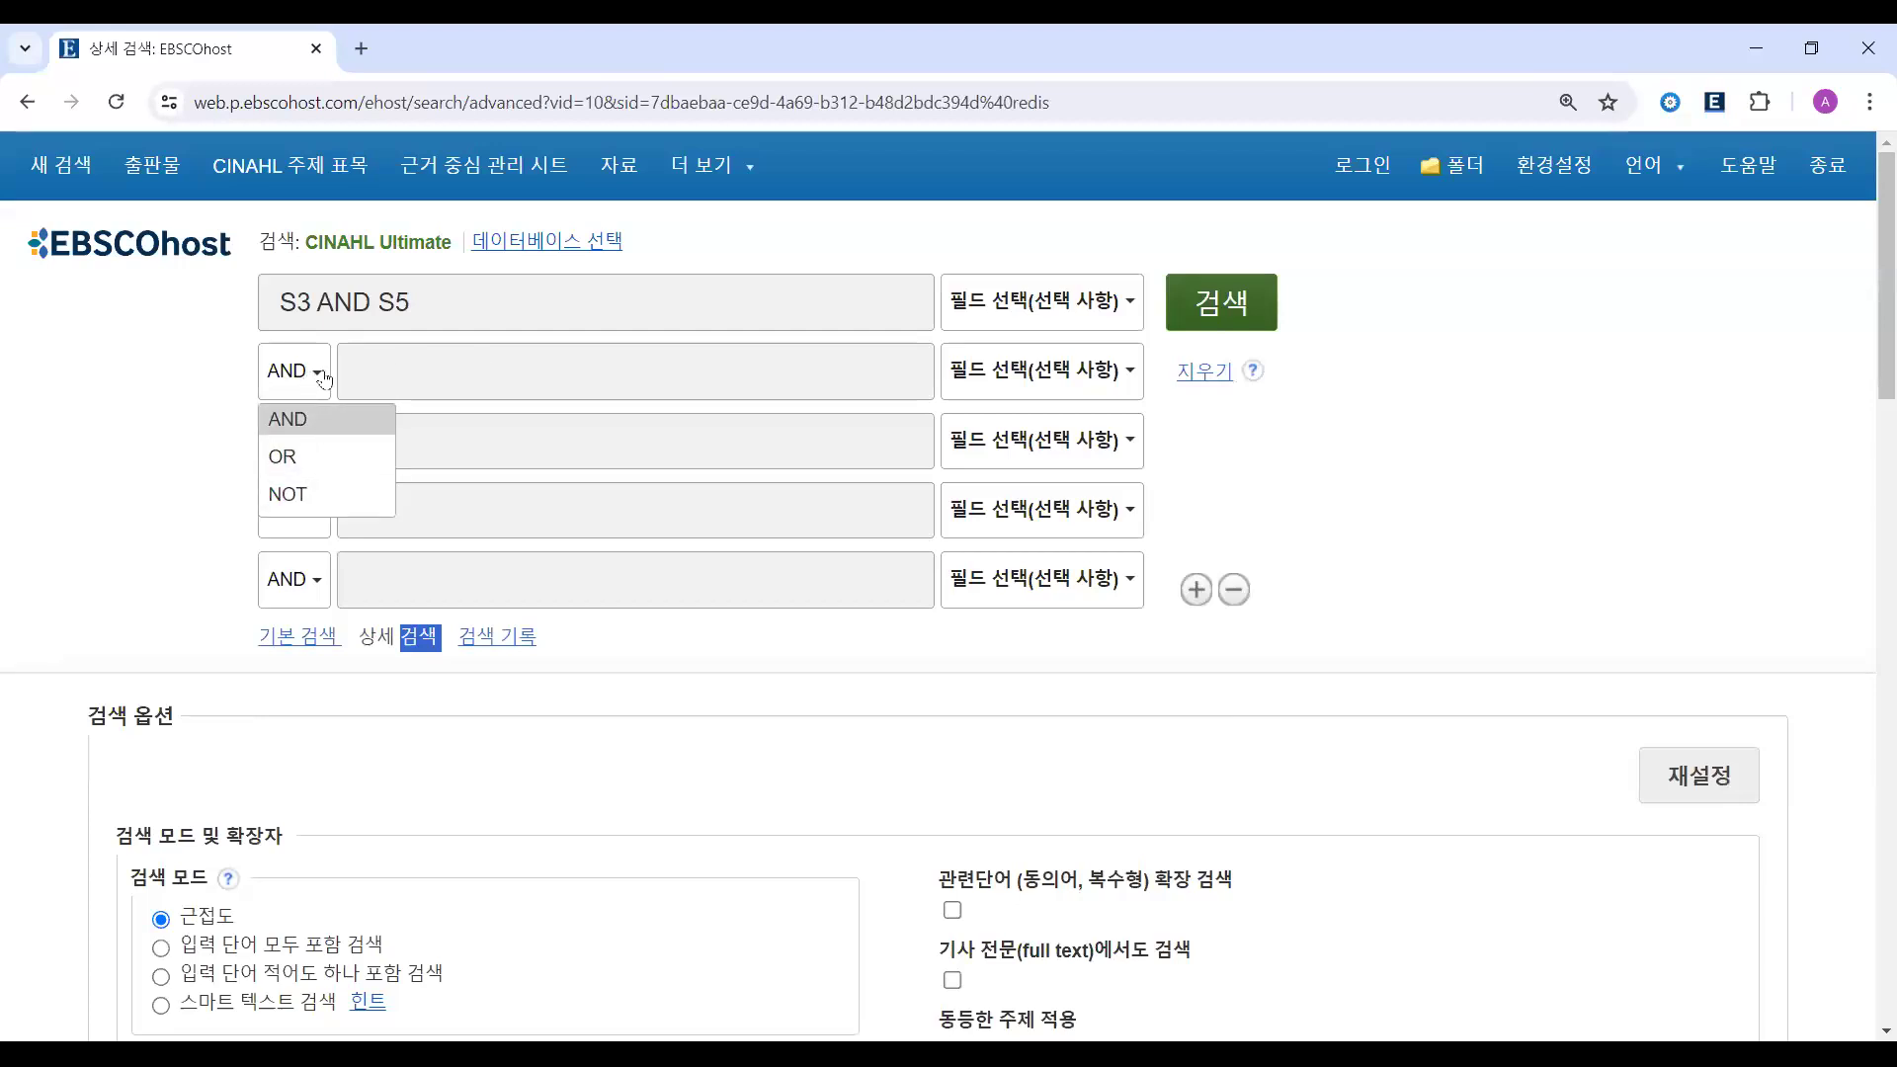
{"action": "left_click", "coordinate": [395, 368]}
{"action": "triple_click", "coordinate": [455, 299]}
{"action": "key", "text": "ctrl+v"}
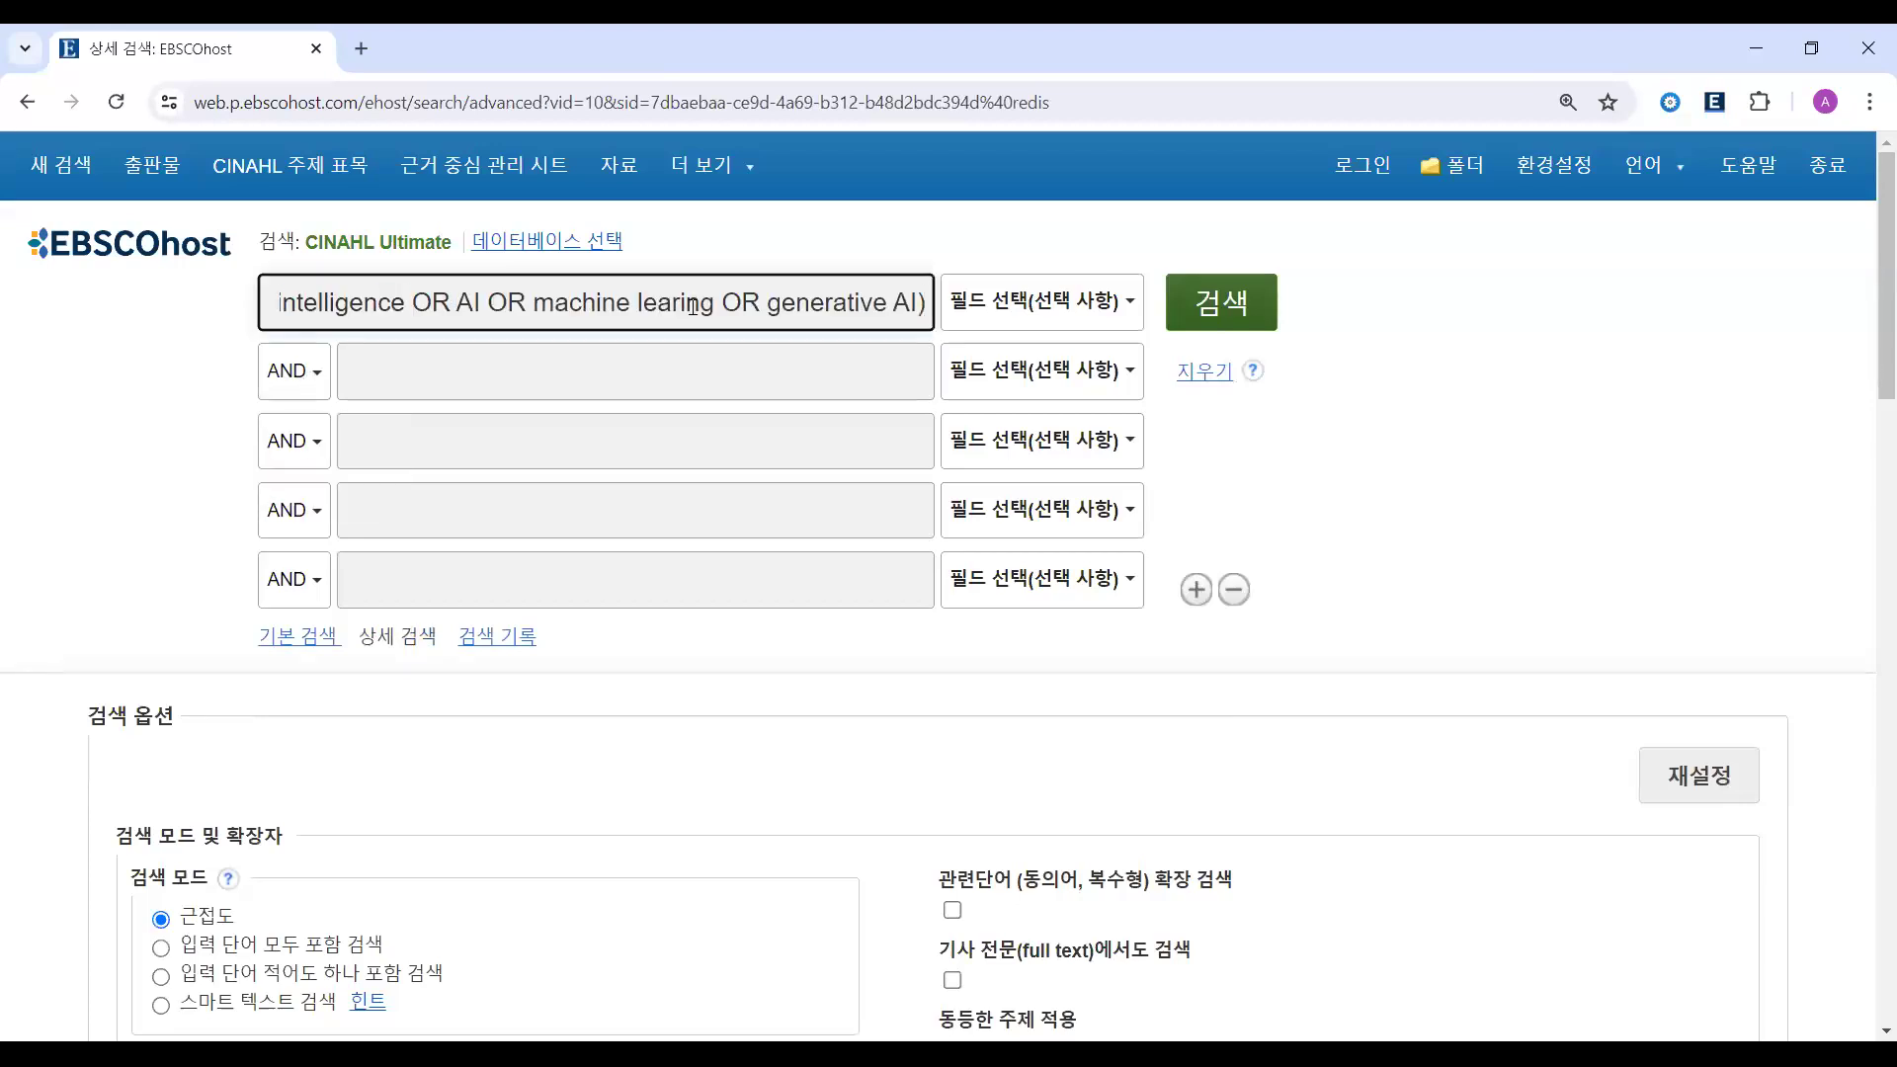
- Move the artificial intelligence group from the first search row into the second row and delete its leading AND
{"action": "left_click_drag", "start_coordinate": [323, 302], "coordinate": [1345, 455]}
{"action": "key", "text": "Left"}
{"action": "key", "text": "Left"}
{"action": "key", "text": "Left"}
{"action": "key", "text": "Left"}
{"action": "key", "text": "Left"}
{"action": "key", "text": "Left"}
{"action": "key", "text": "Left"}
{"action": "key", "text": "Left"}
{"action": "key", "text": "Left"}
{"action": "key", "text": "Left"}
{"action": "key", "text": "Left"}
{"action": "key", "text": "Left"}
{"action": "key", "text": "Left"}
{"action": "left_click_drag", "start_coordinate": [439, 302], "coordinate": [247, 306]}
{"action": "left_click_drag", "start_coordinate": [779, 303], "coordinate": [1691, 484]}
{"action": "key", "text": "ctrl+x"}
{"action": "left_click", "coordinate": [461, 372]}
{"action": "key", "text": "ctrl+v"}
{"action": "key", "text": "Home"}
{"action": "double_click", "coordinate": [382, 373]}
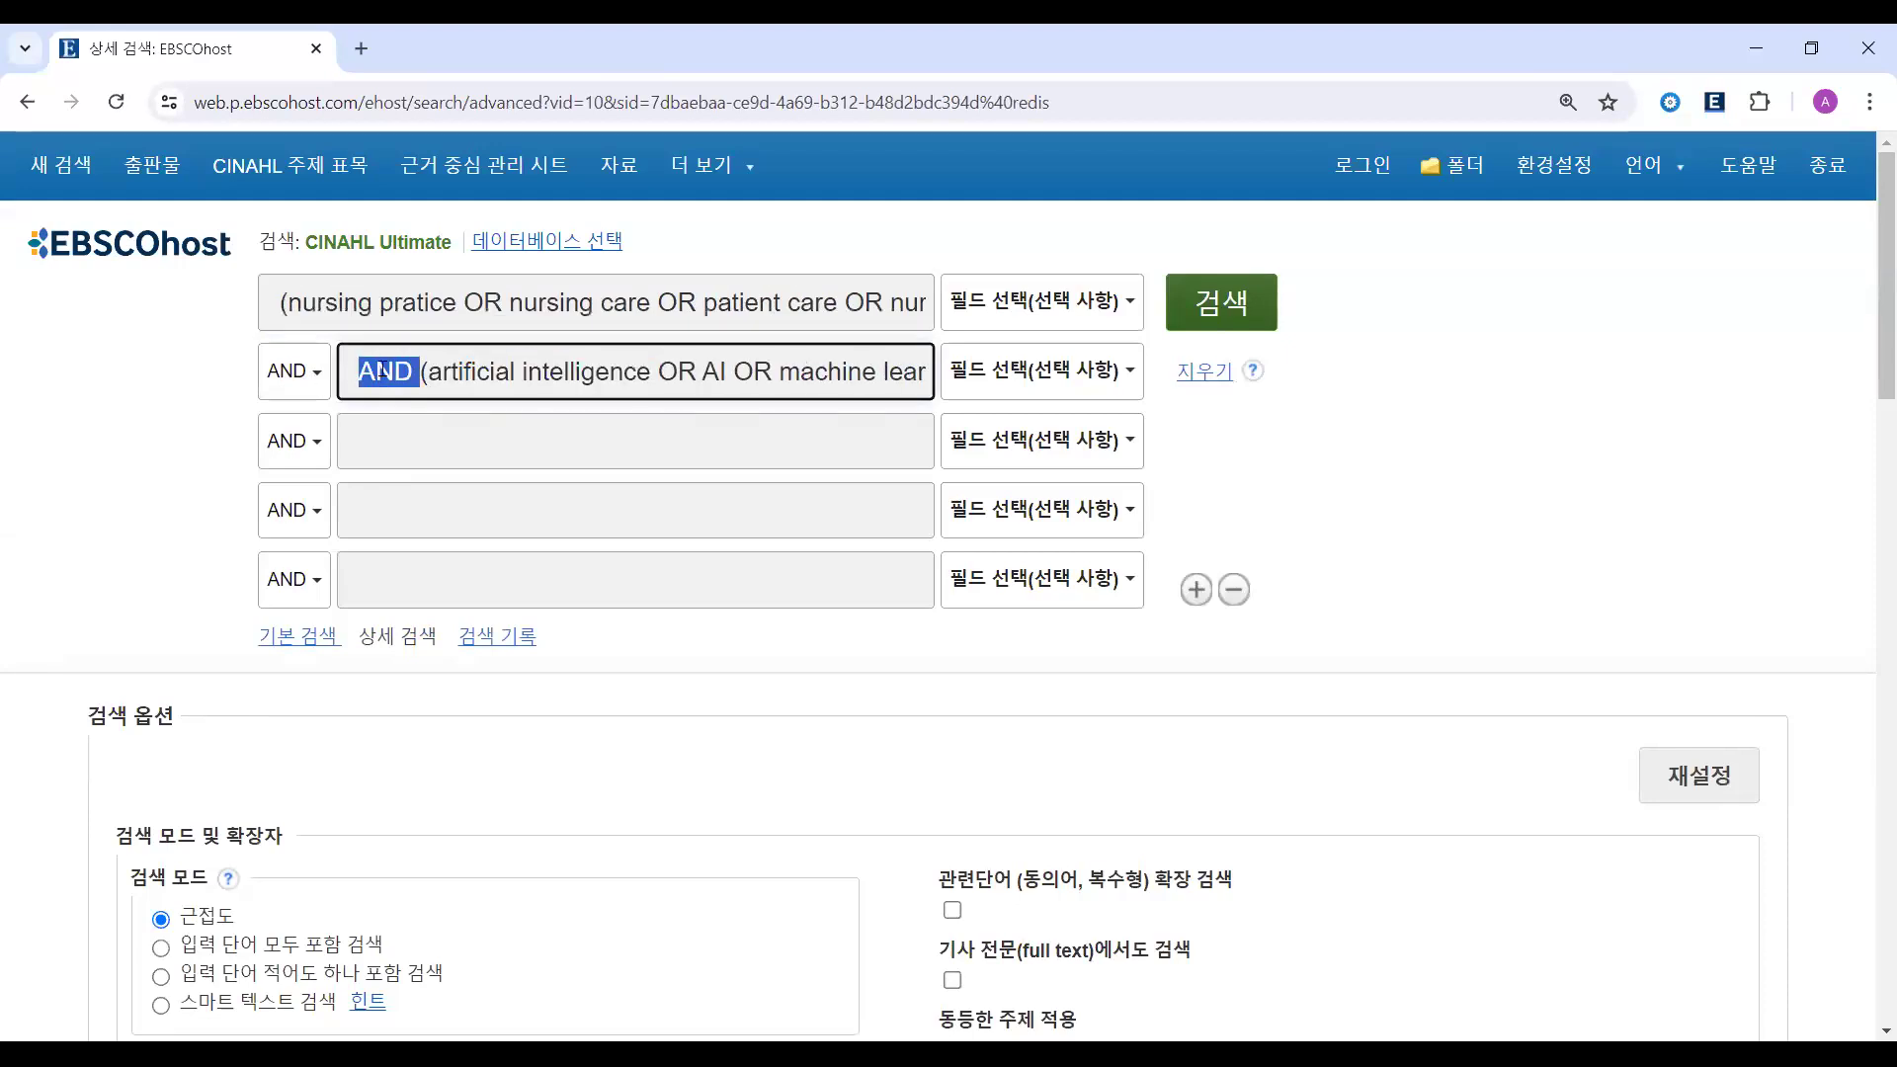
{"action": "key", "text": "BackSpace"}
- Limit both the nursing row and the artificial intelligence row to the TI 제목 field and run the search
{"action": "left_click_drag", "start_coordinate": [305, 316], "coordinate": [947, 334]}
{"action": "left_click", "coordinate": [818, 338]}
{"action": "left_click", "coordinate": [502, 374]}
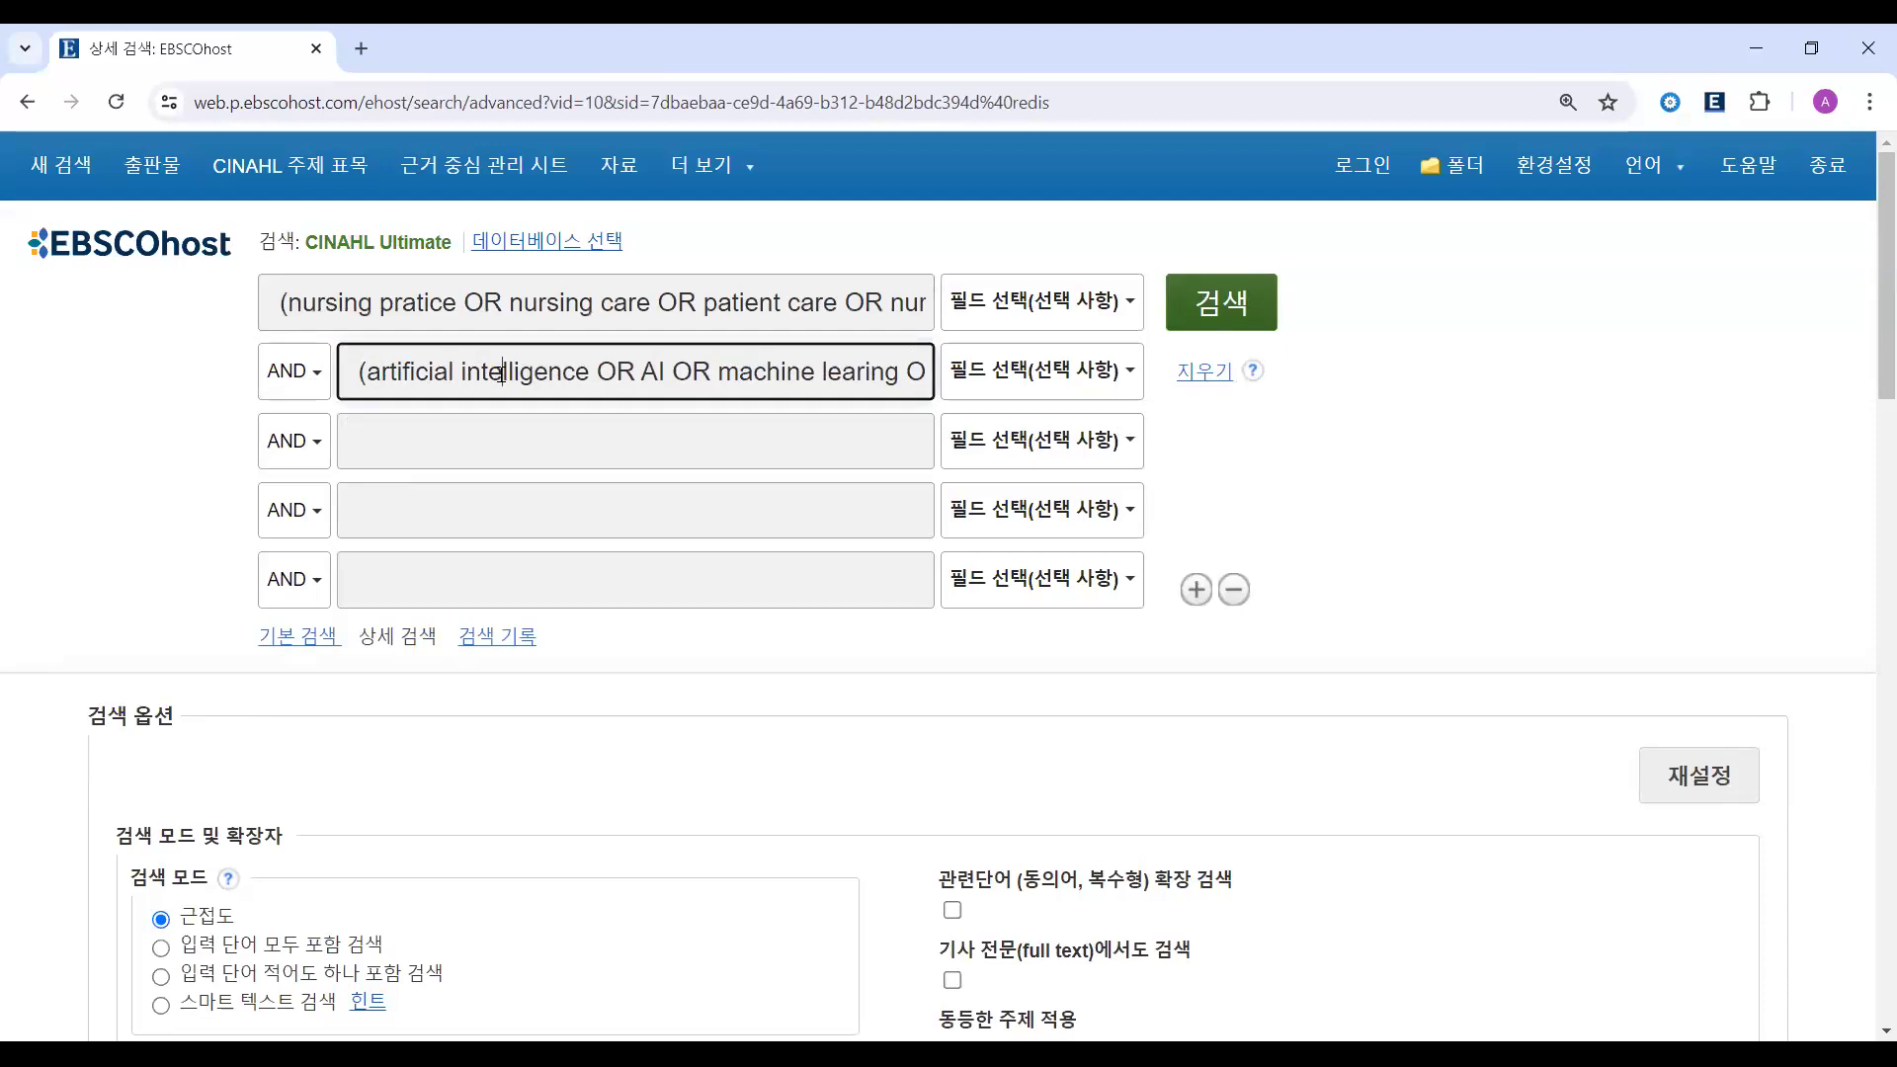
{"action": "left_click", "coordinate": [682, 445]}
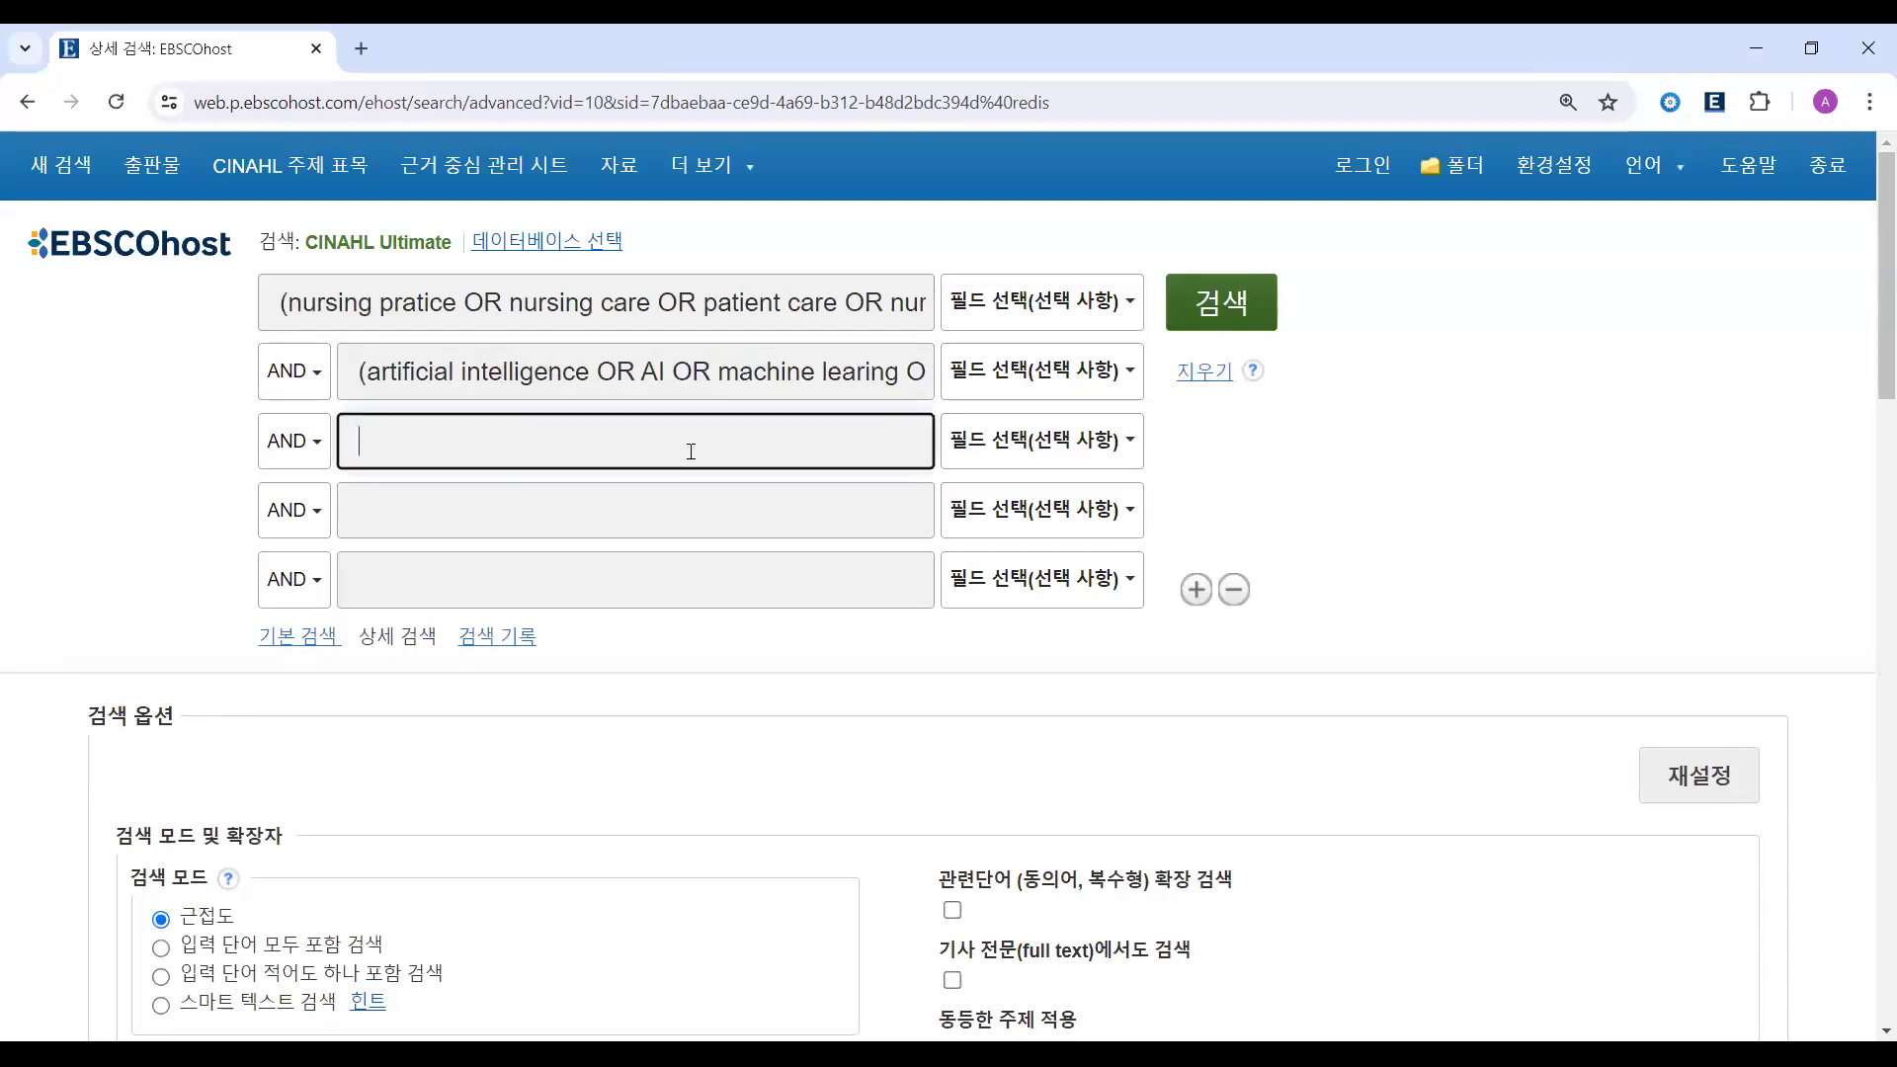
{"action": "left_click", "coordinate": [1027, 385]}
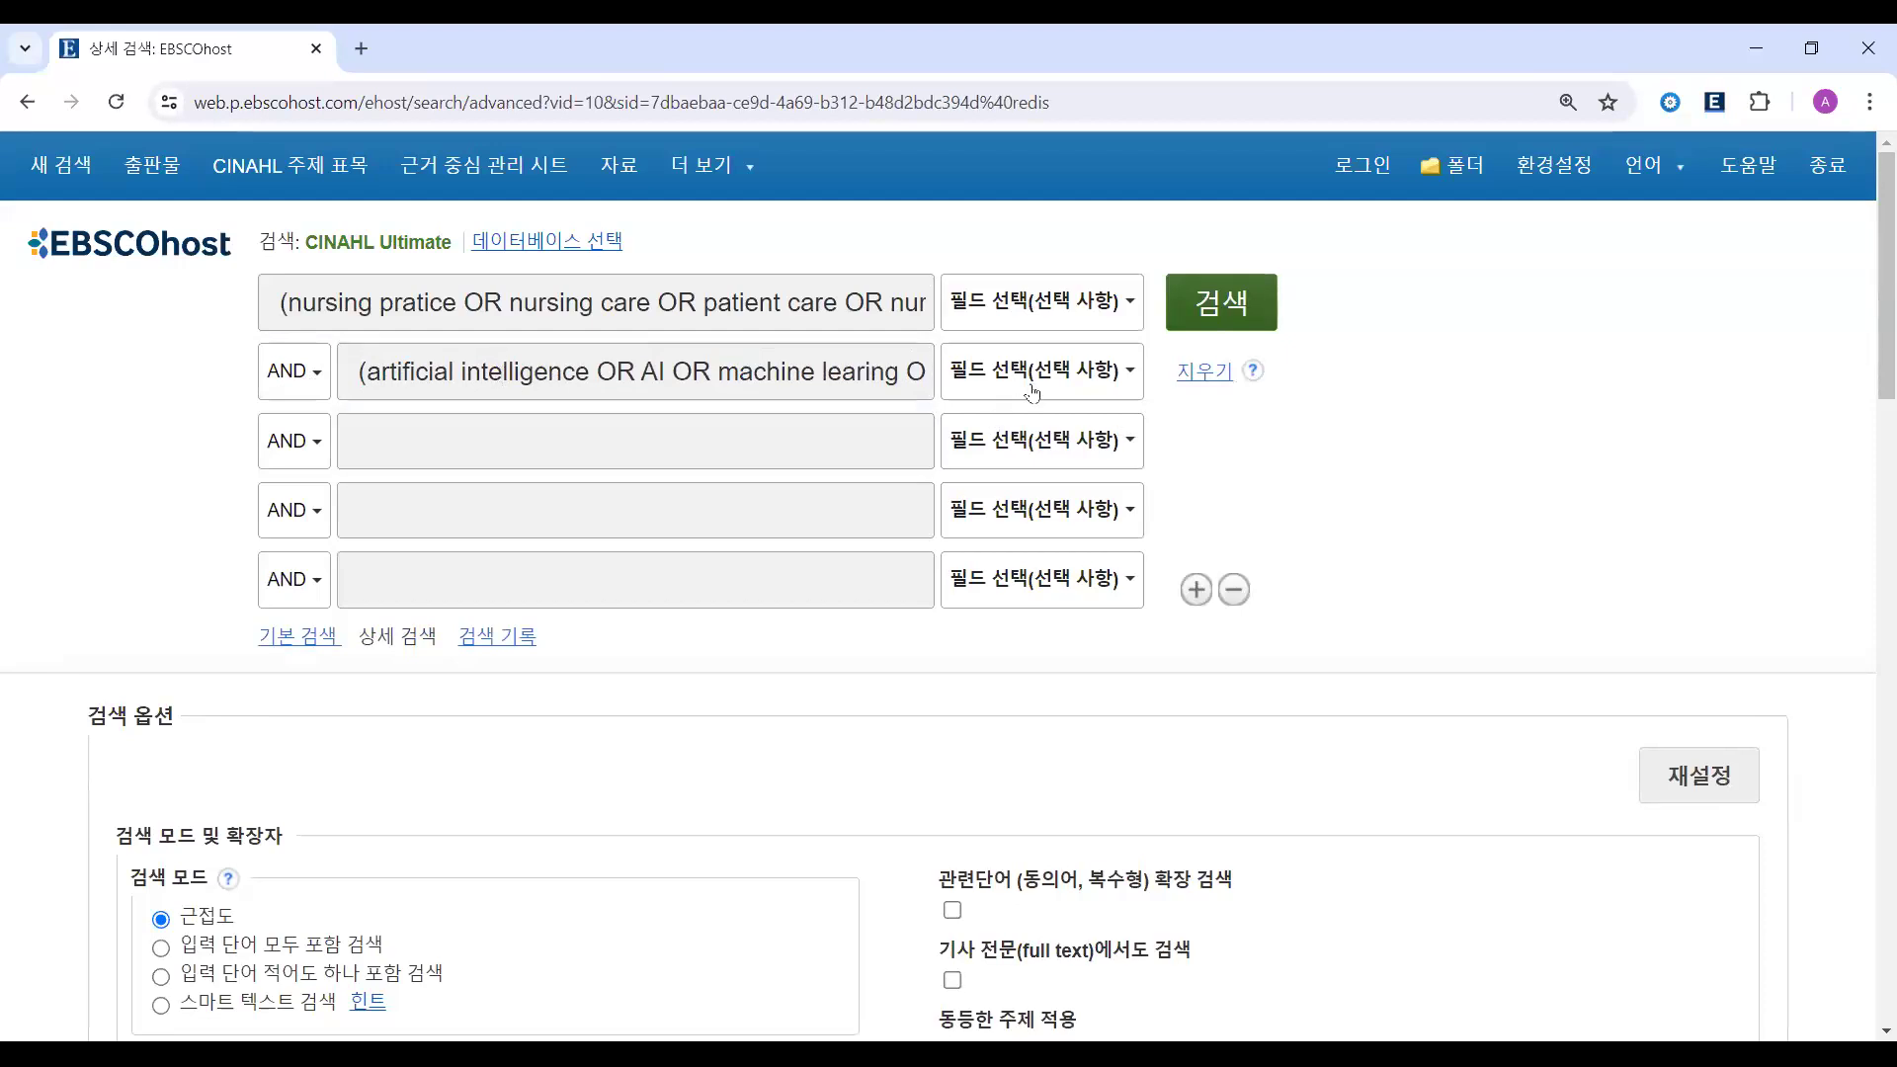
{"action": "left_click", "coordinate": [1026, 482]}
{"action": "left_click", "coordinate": [1041, 301]}
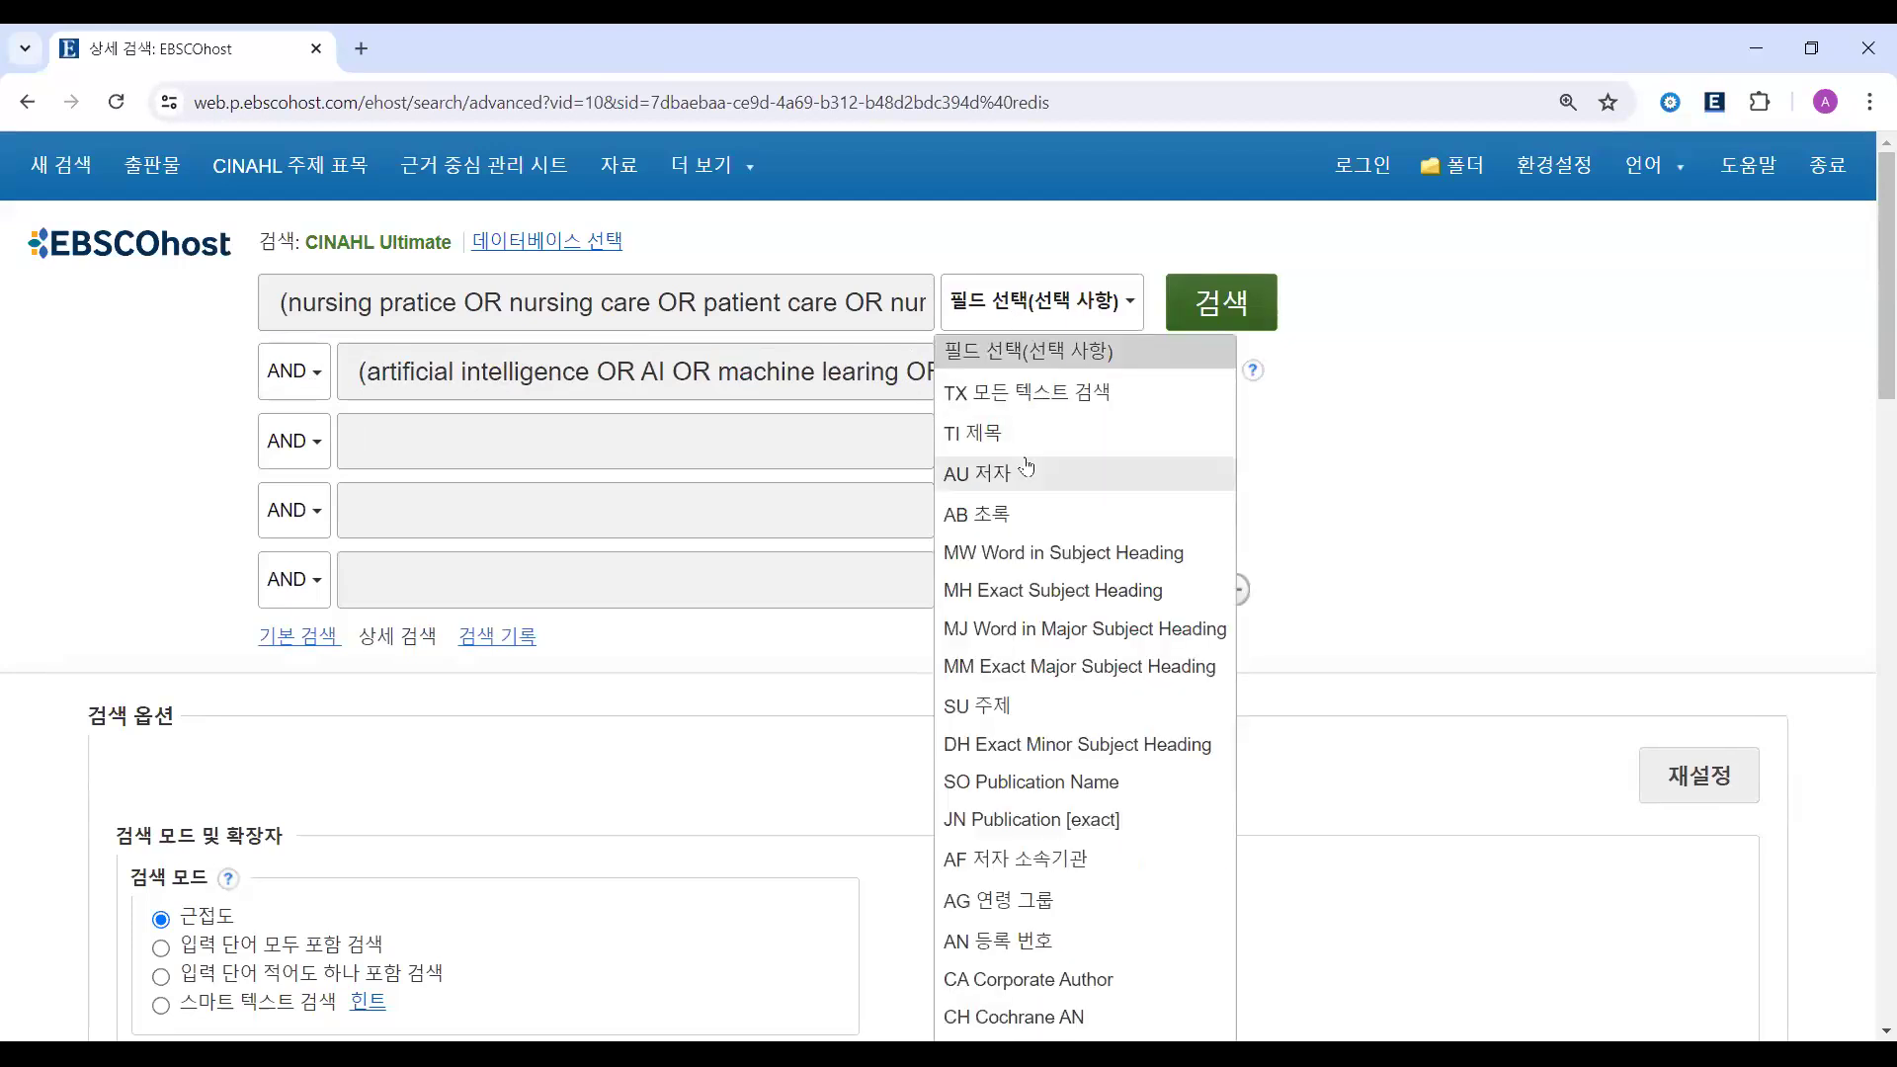
{"action": "left_click", "coordinate": [1017, 428]}
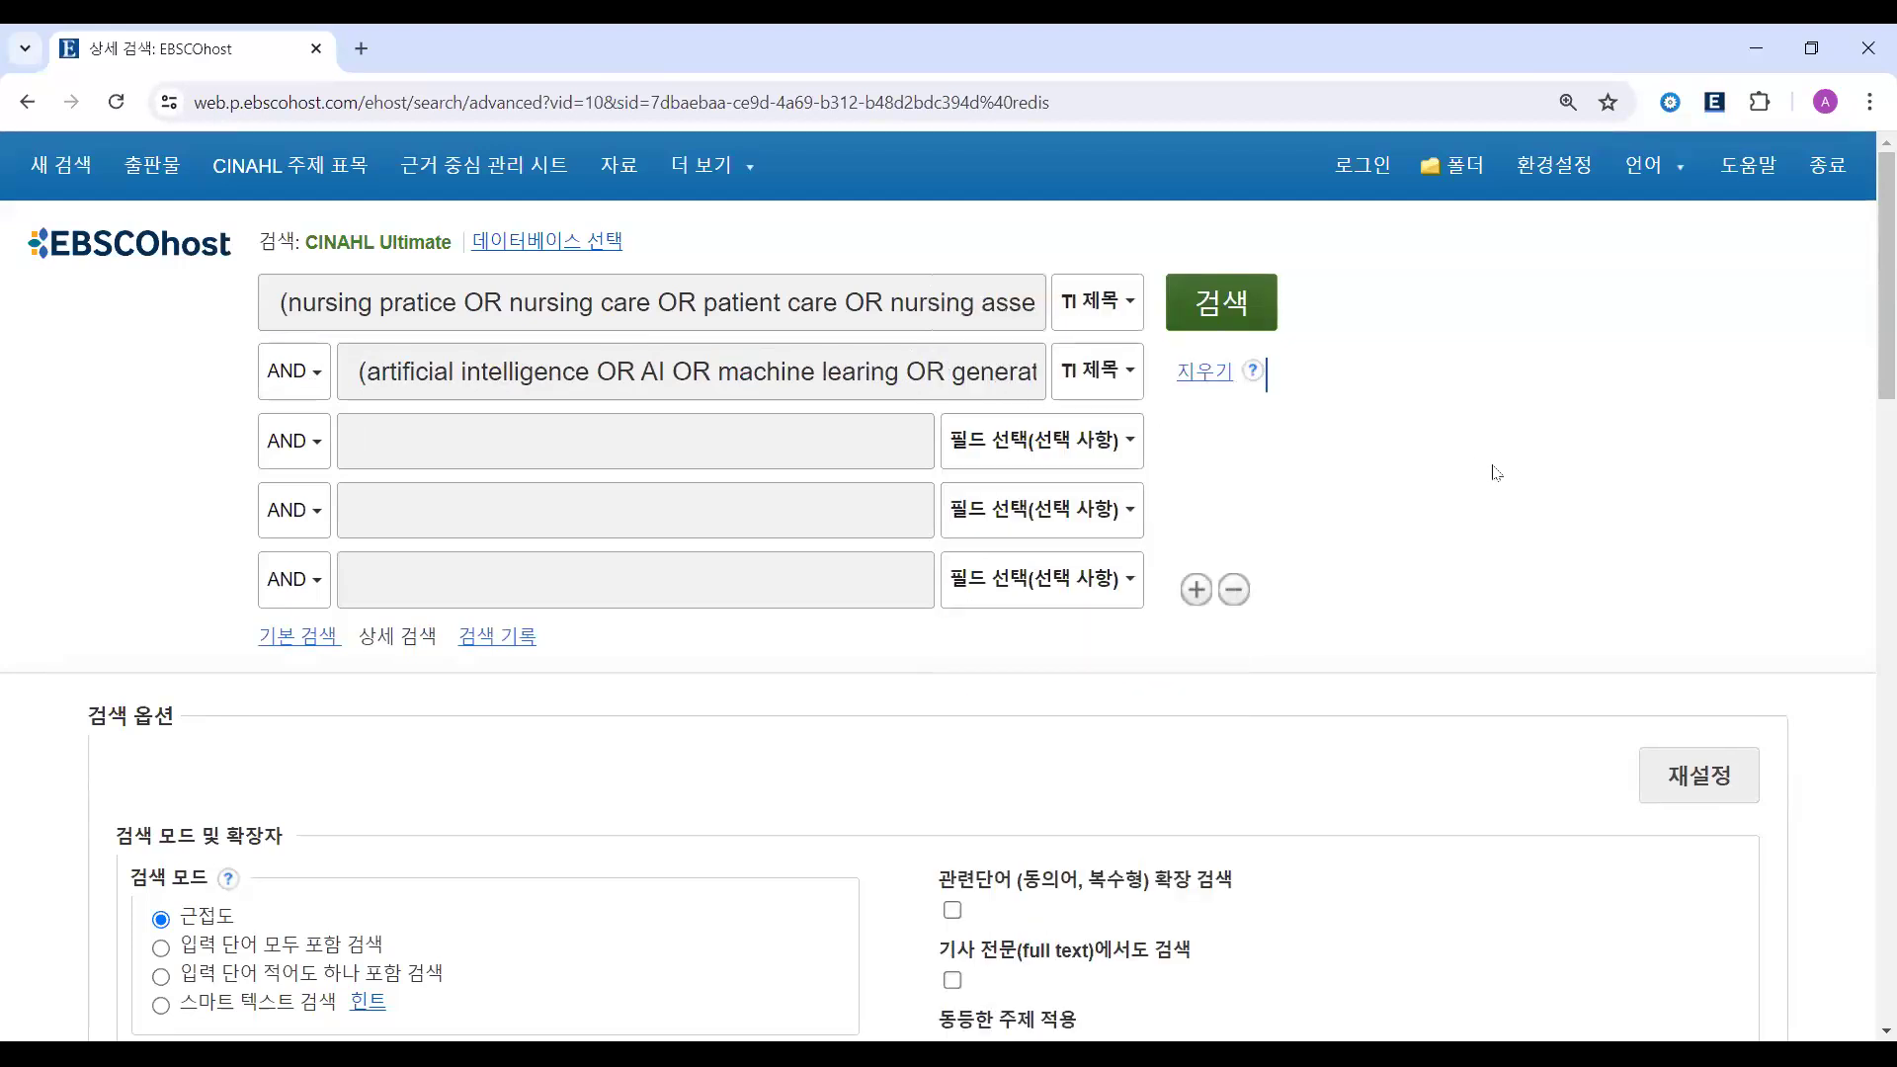
{"action": "left_click_drag", "start_coordinate": [520, 374], "coordinate": [951, 383]}
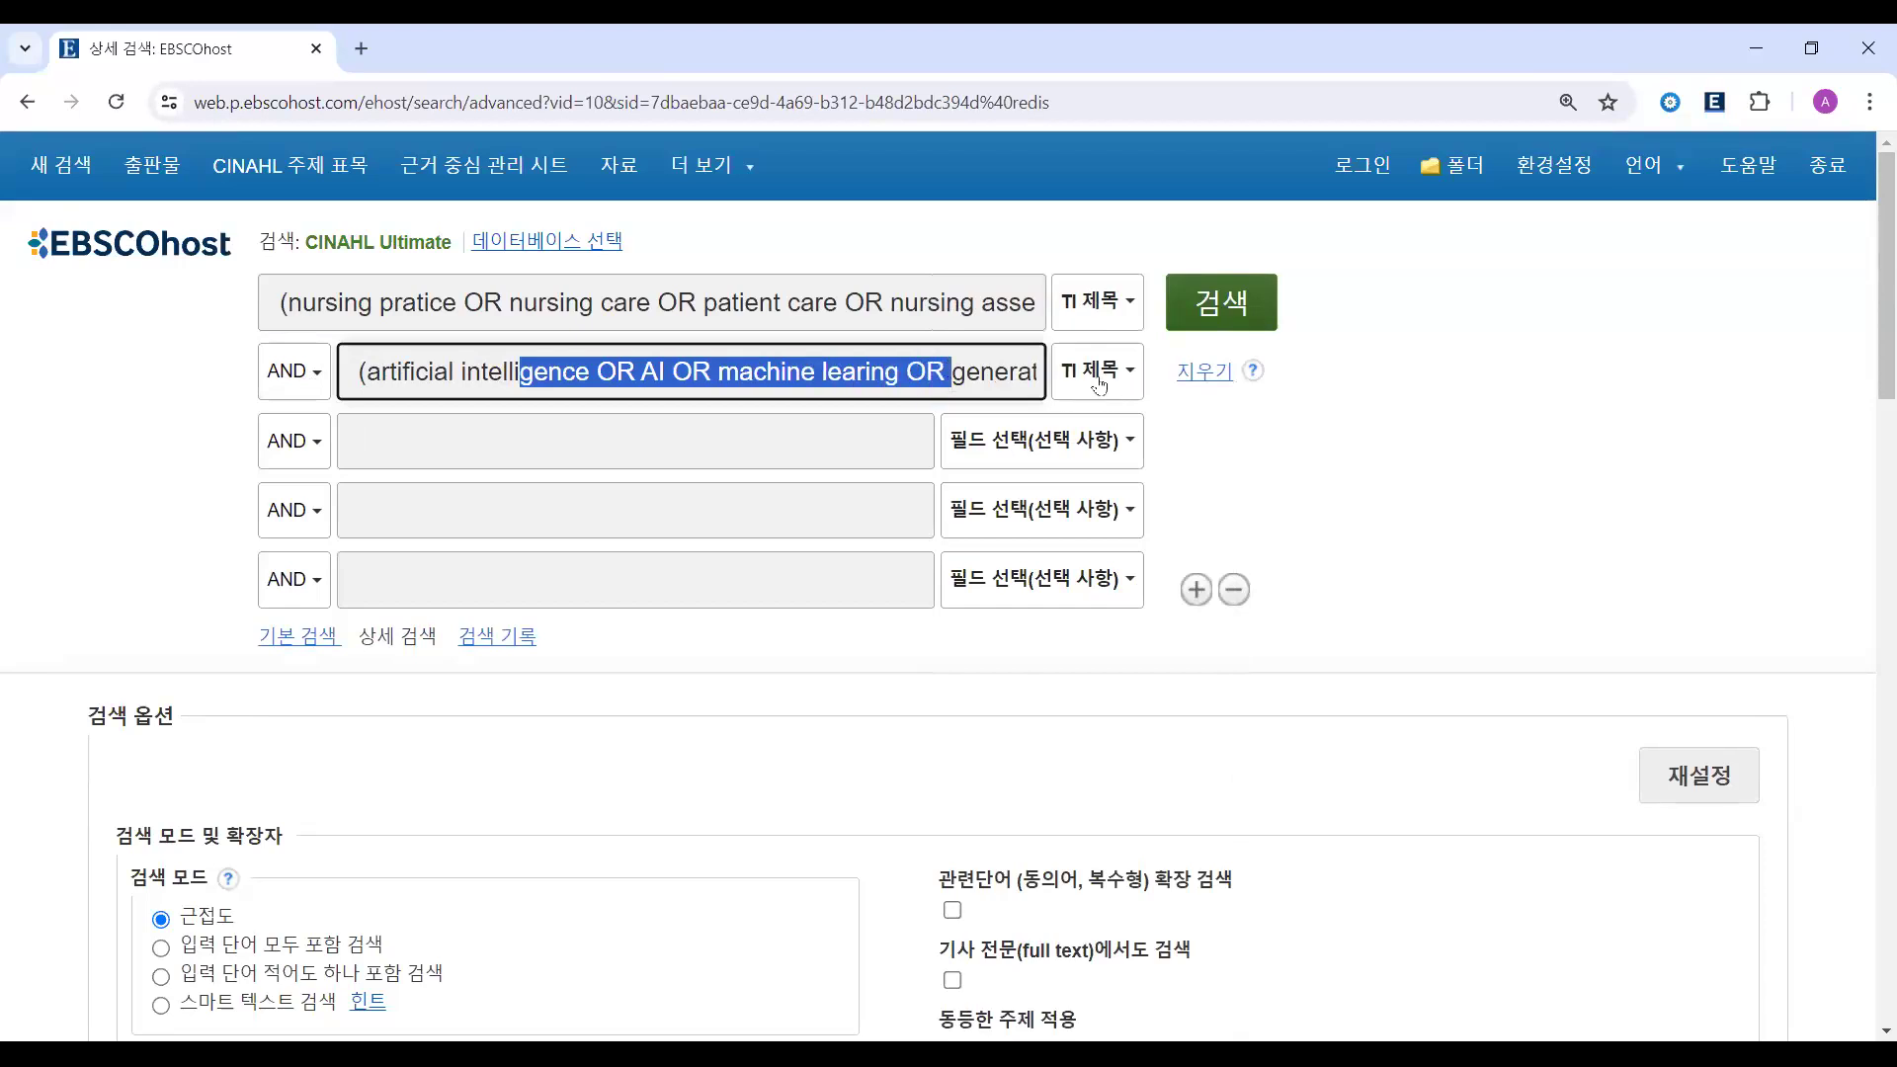
{"action": "left_click", "coordinate": [1201, 298]}
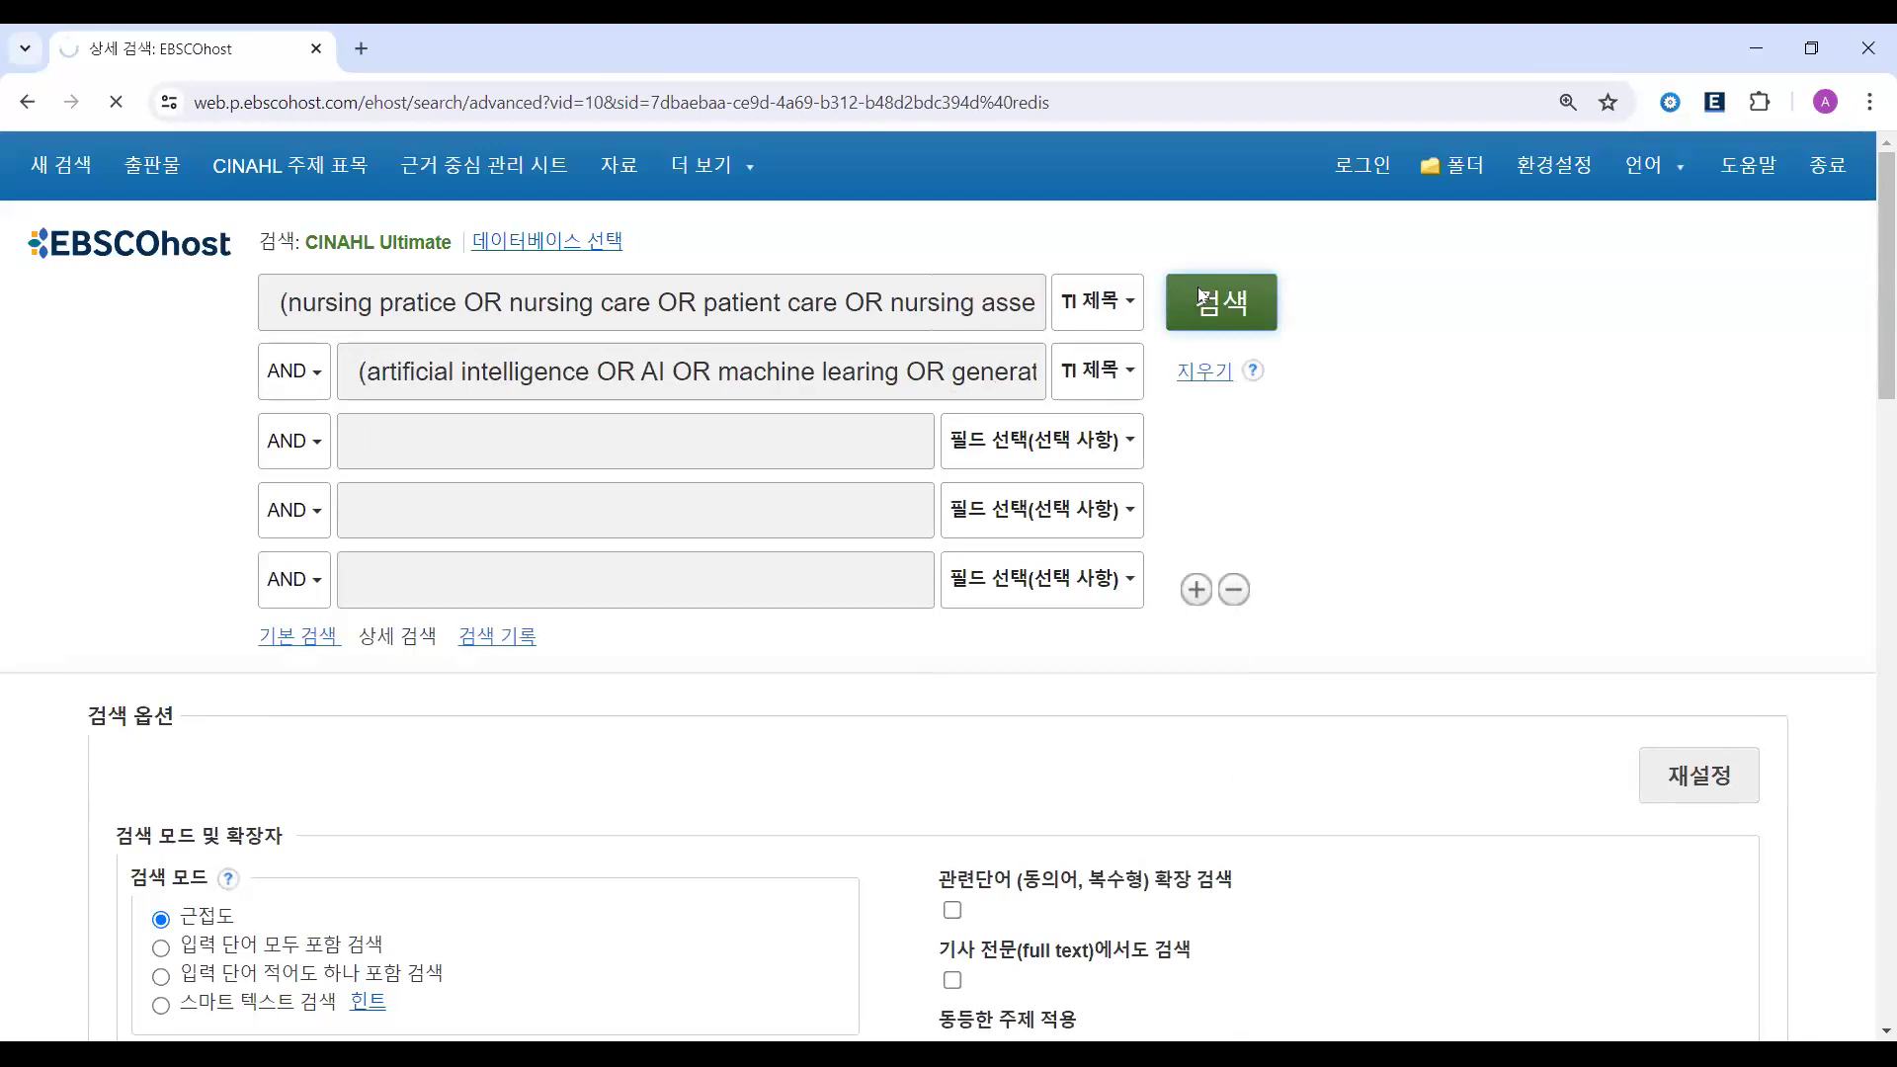
- Reset the field of both filled search rows to 필드 선택(선택 사항)
{"action": "left_click", "coordinate": [1087, 302]}
{"action": "left_click", "coordinate": [1086, 350]}
{"action": "left_click", "coordinate": [1087, 370]}
{"action": "left_click", "coordinate": [1086, 420]}
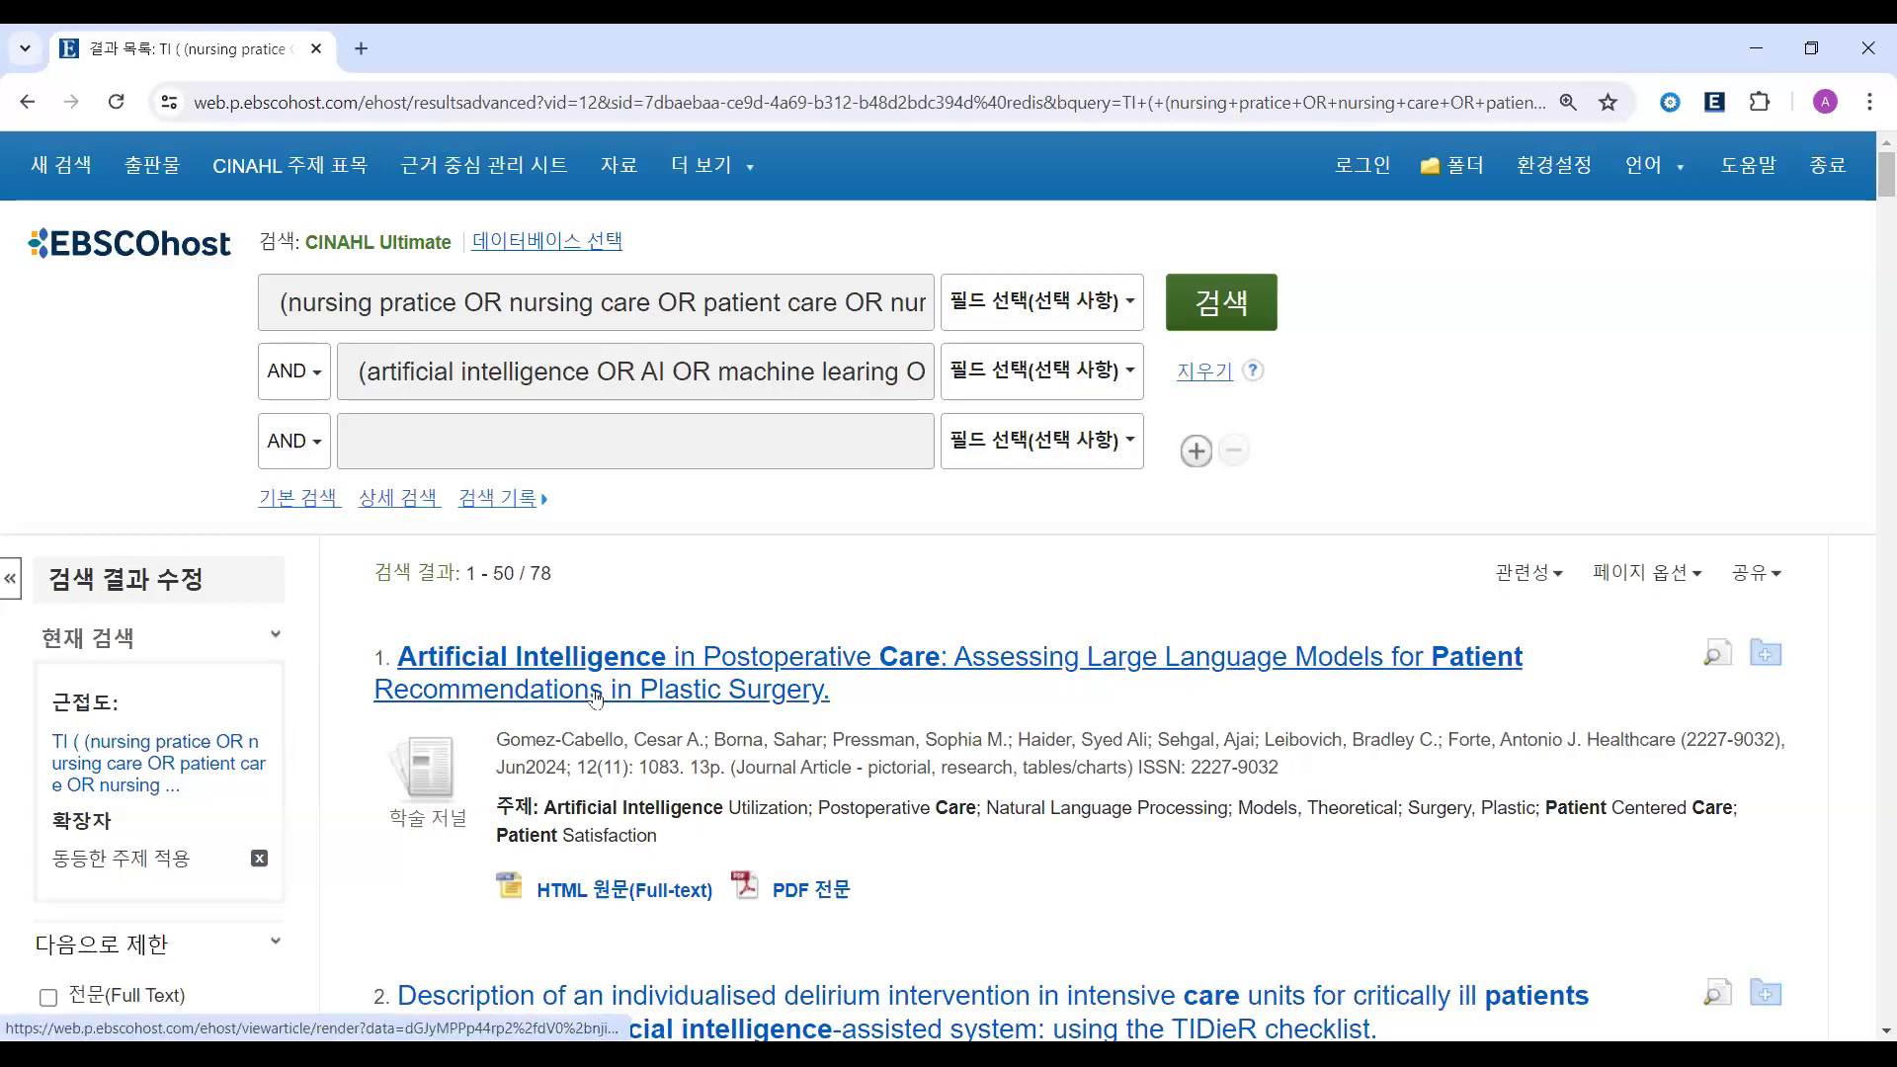
- Examine the subject terms and the abstract text of the first two title-limited results
{"action": "left_click_drag", "start_coordinate": [514, 807], "coordinate": [655, 808]}
{"action": "scroll", "coordinate": [660, 830], "scroll_direction": "down", "scroll_amount": 4}
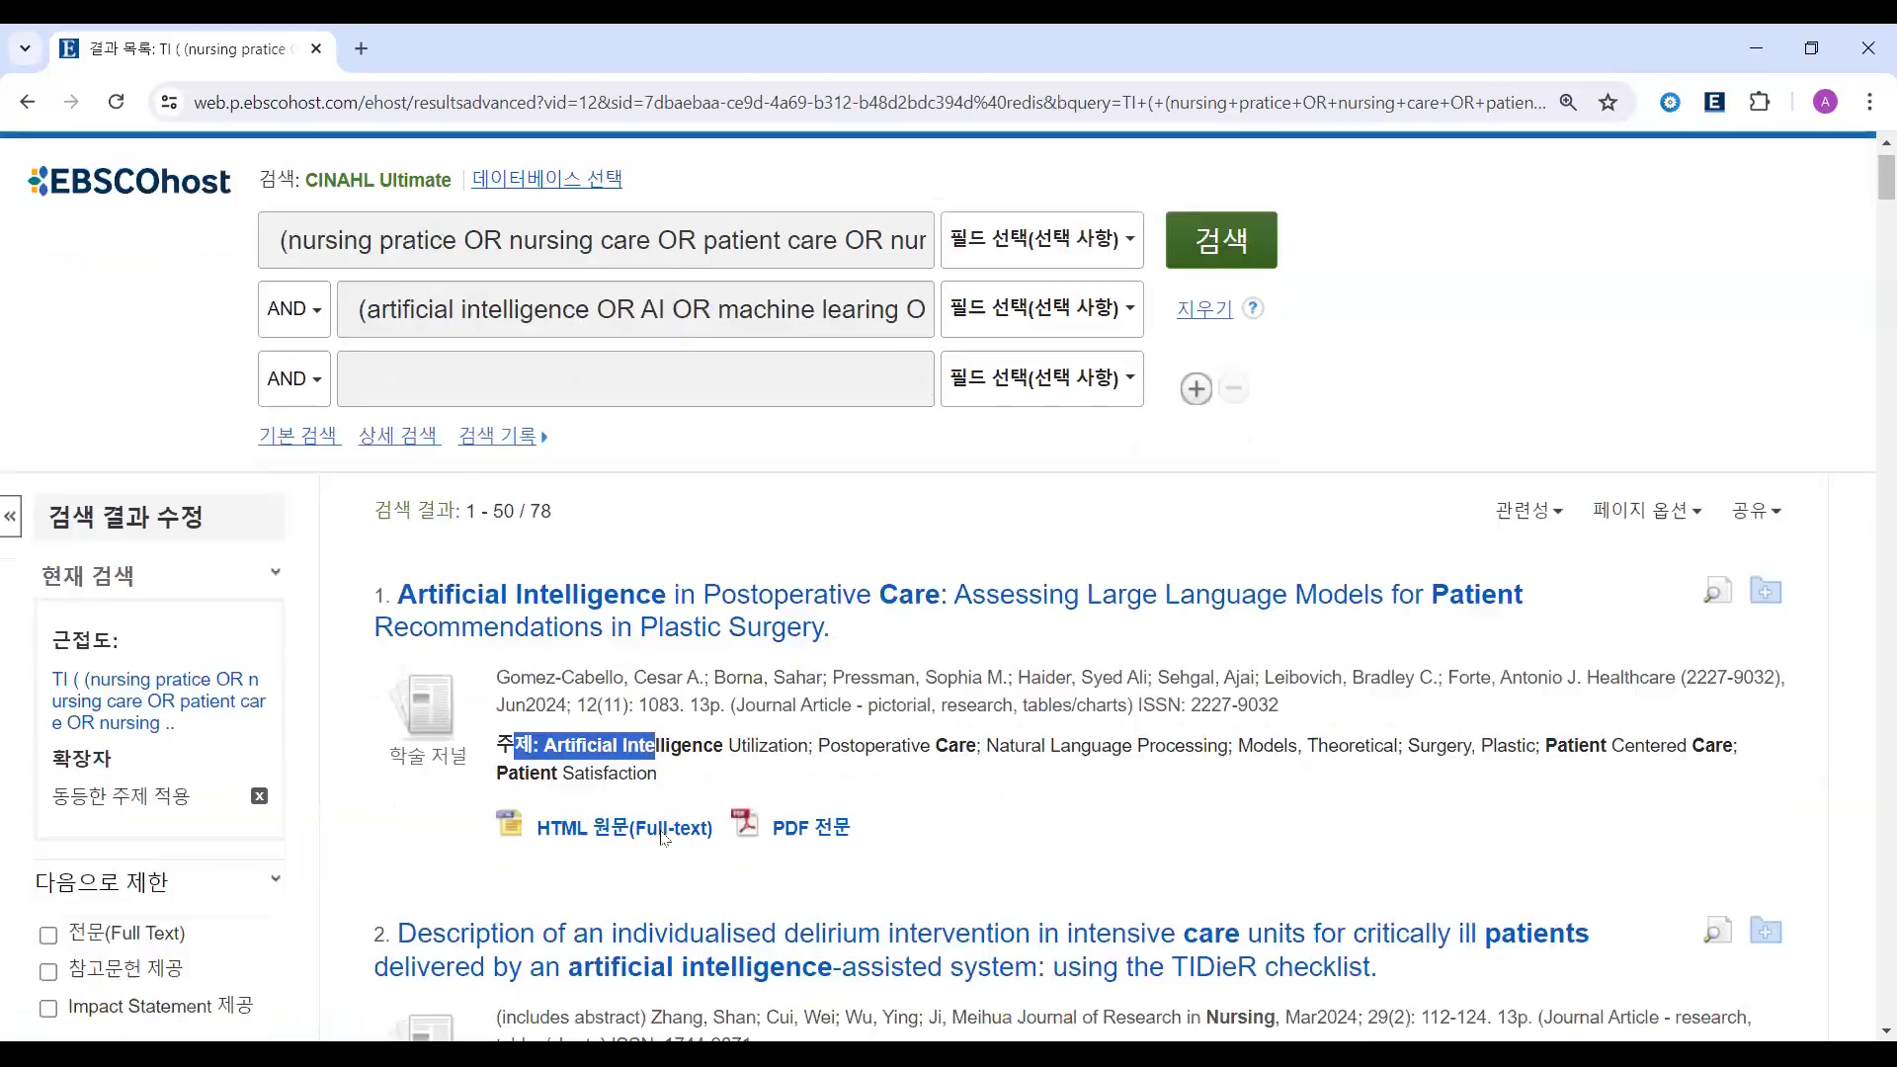
{"action": "left_click_drag", "start_coordinate": [508, 731], "coordinate": [805, 756]}
{"action": "double_click", "coordinate": [805, 758]}
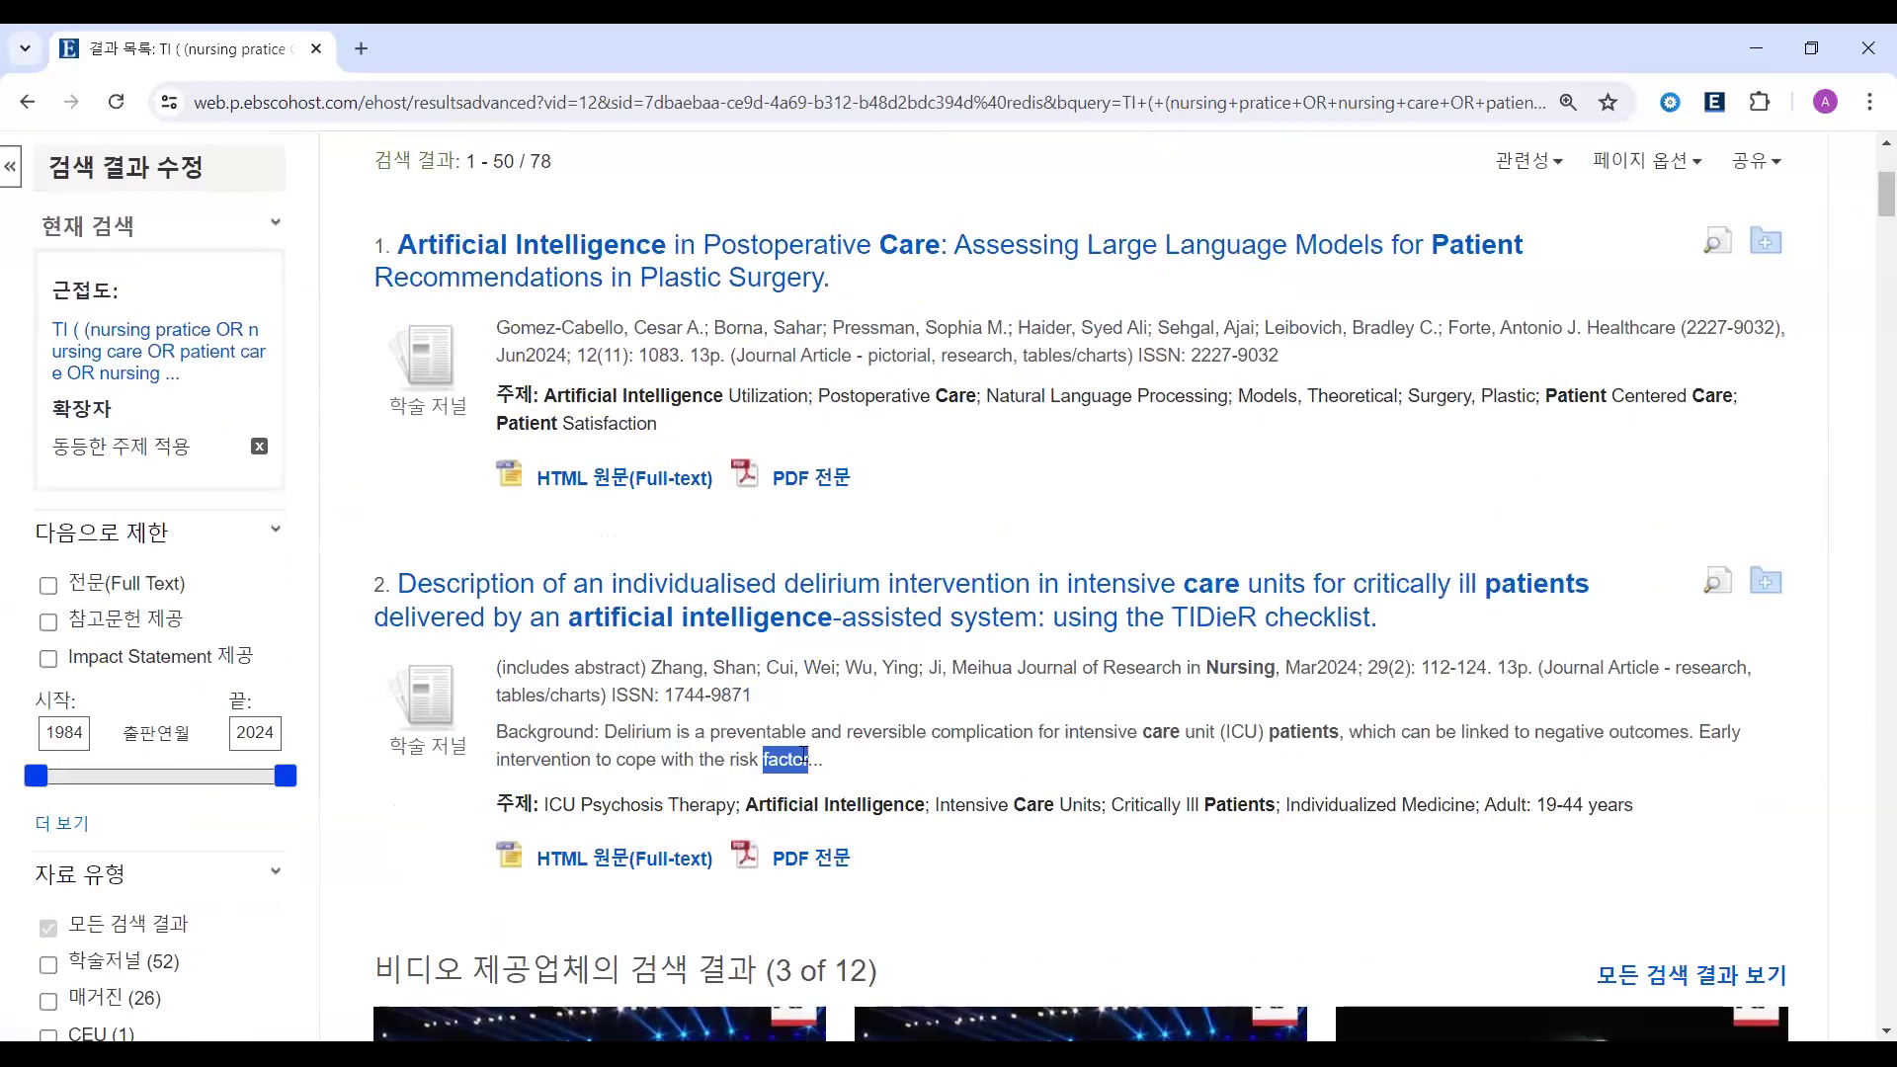
{"action": "triple_click", "coordinate": [800, 757]}
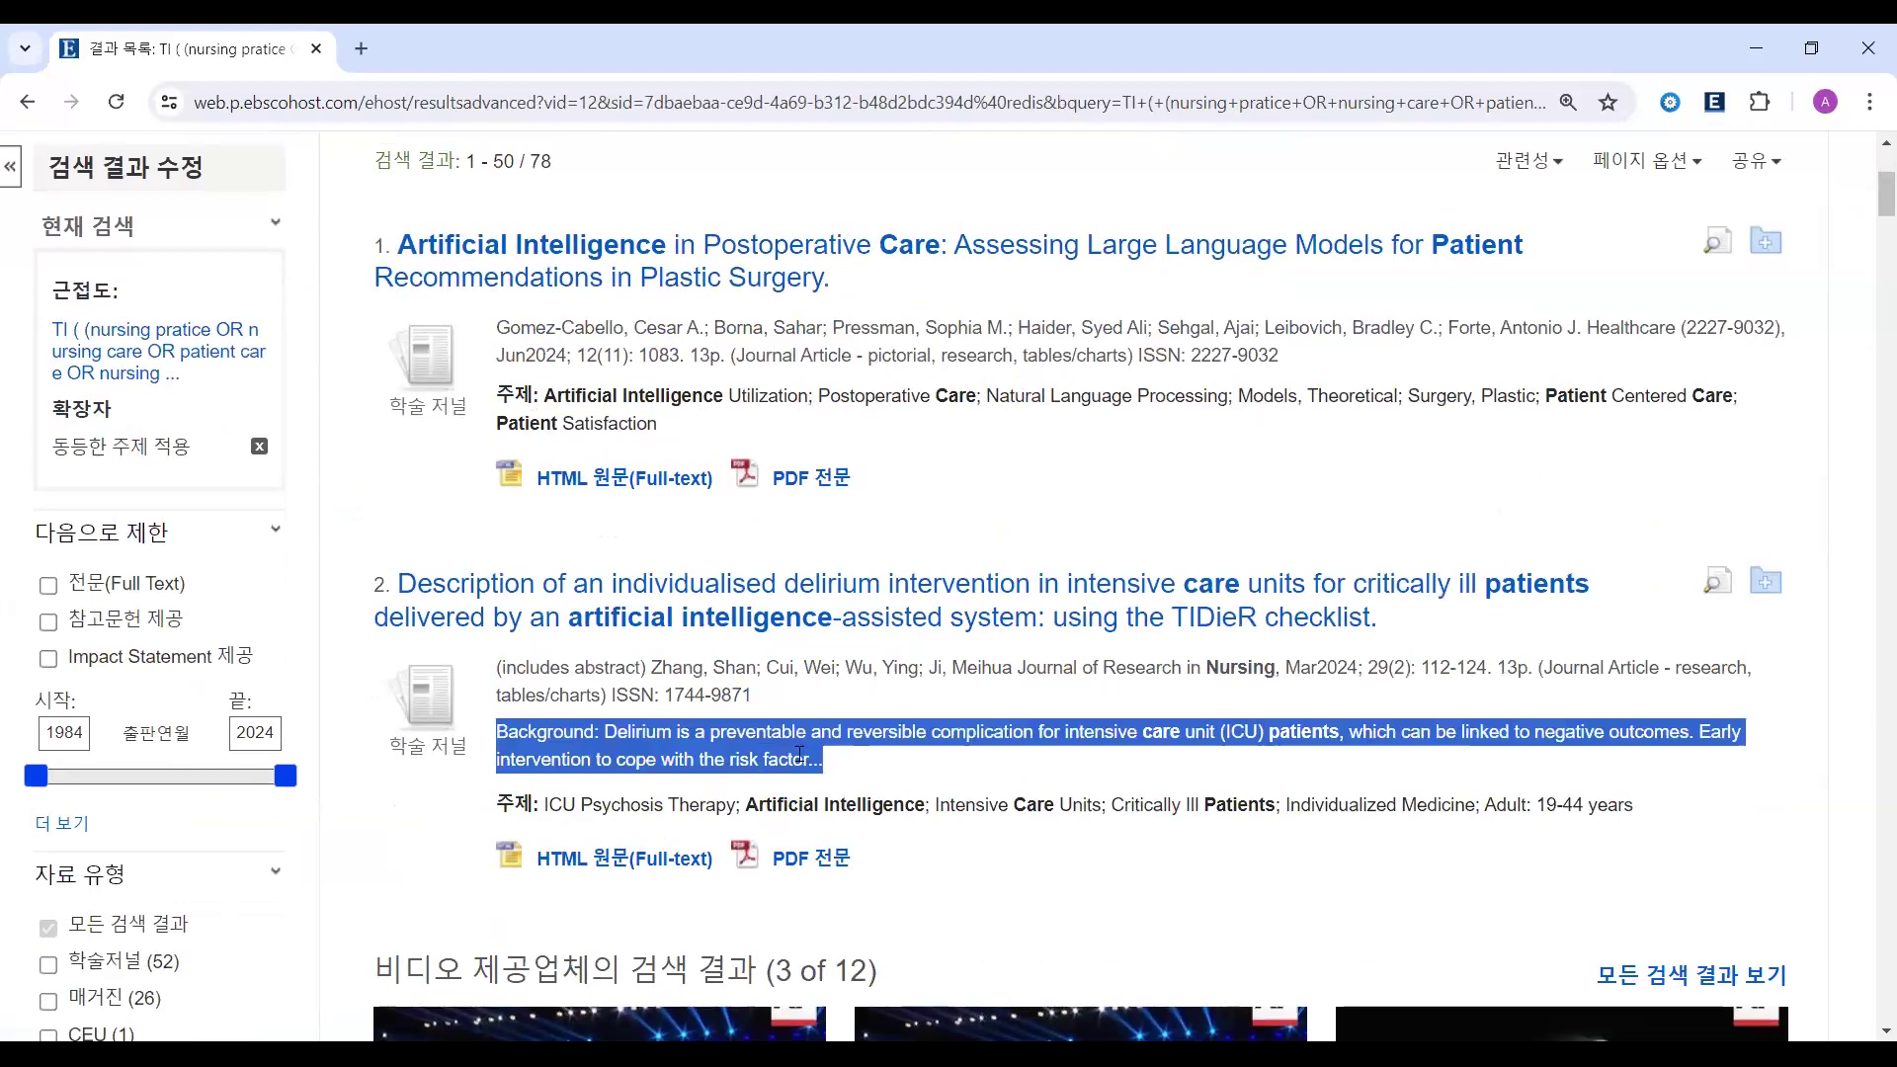
{"action": "scroll", "coordinate": [678, 523], "scroll_direction": "up", "scroll_amount": 4}
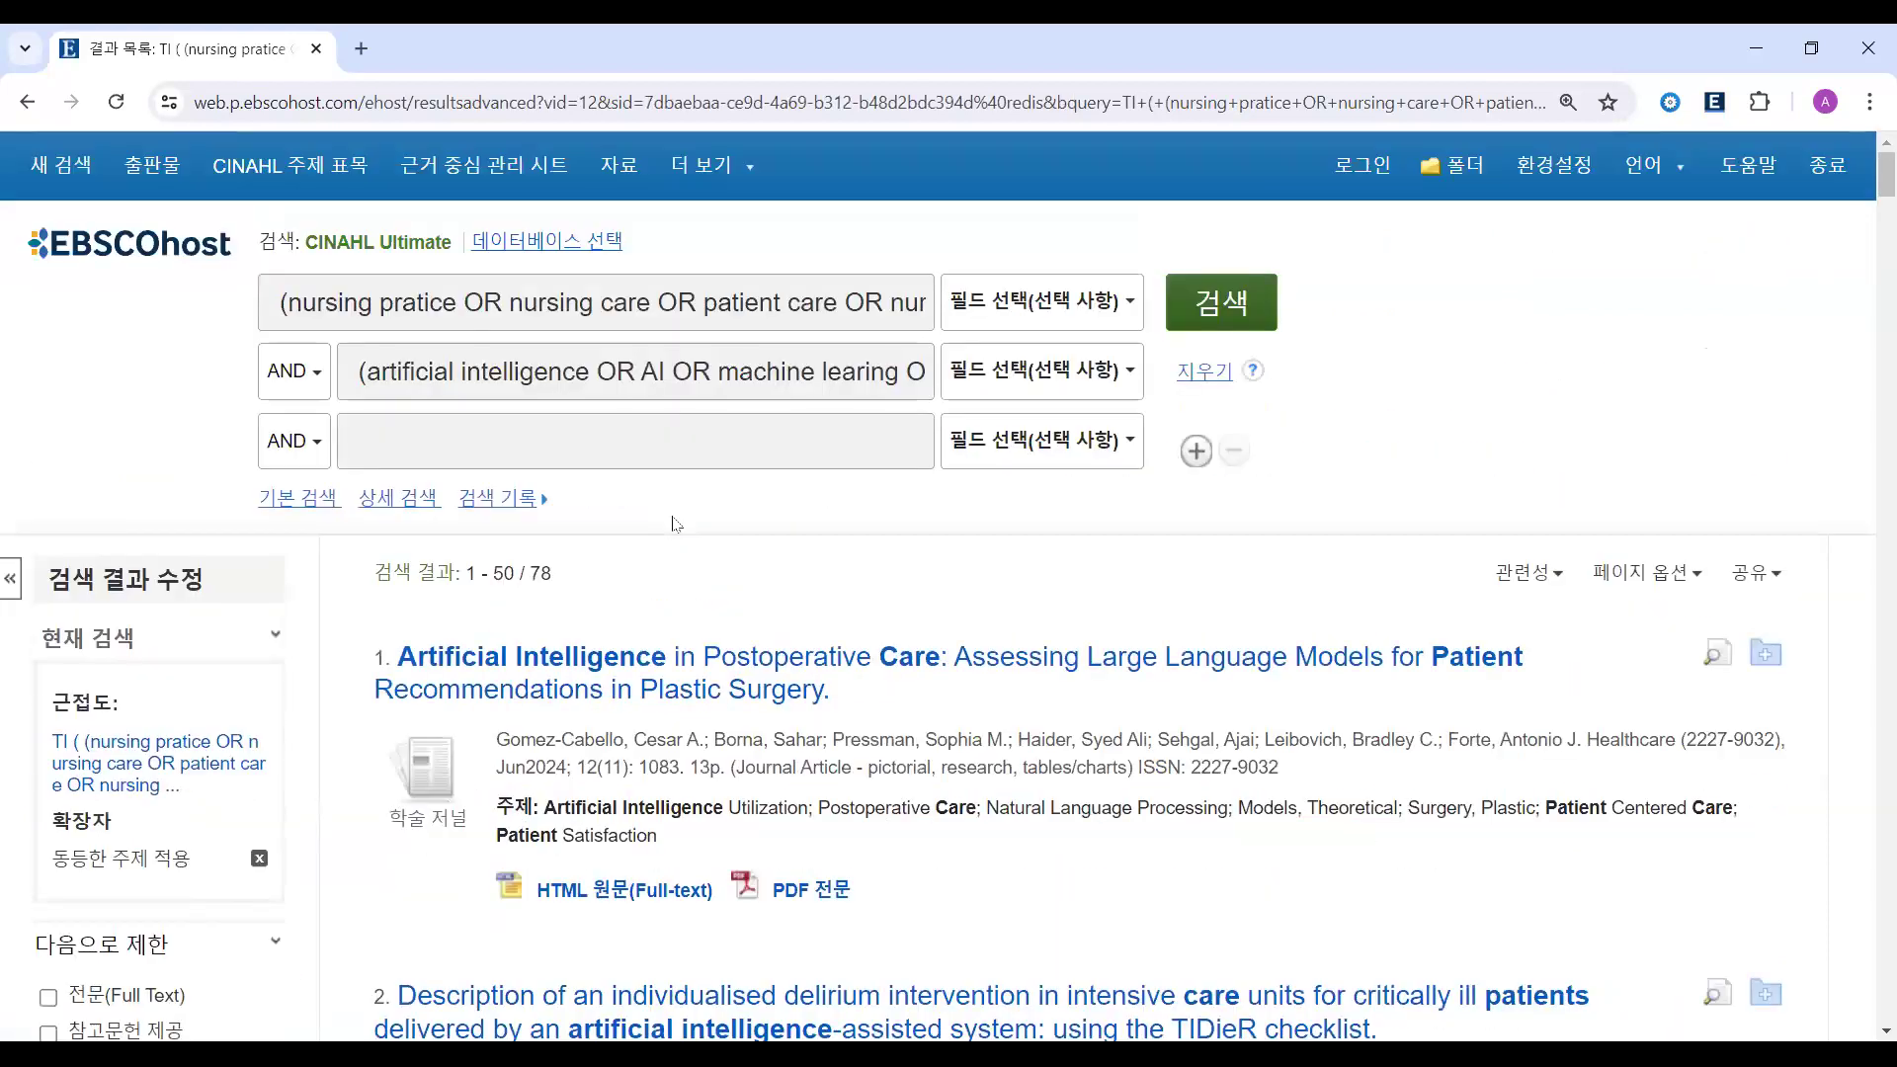
- Set the field of the artificial intelligence row and the nursing row back to TI 제목
{"action": "left_click_drag", "start_coordinate": [380, 372], "coordinate": [858, 373]}
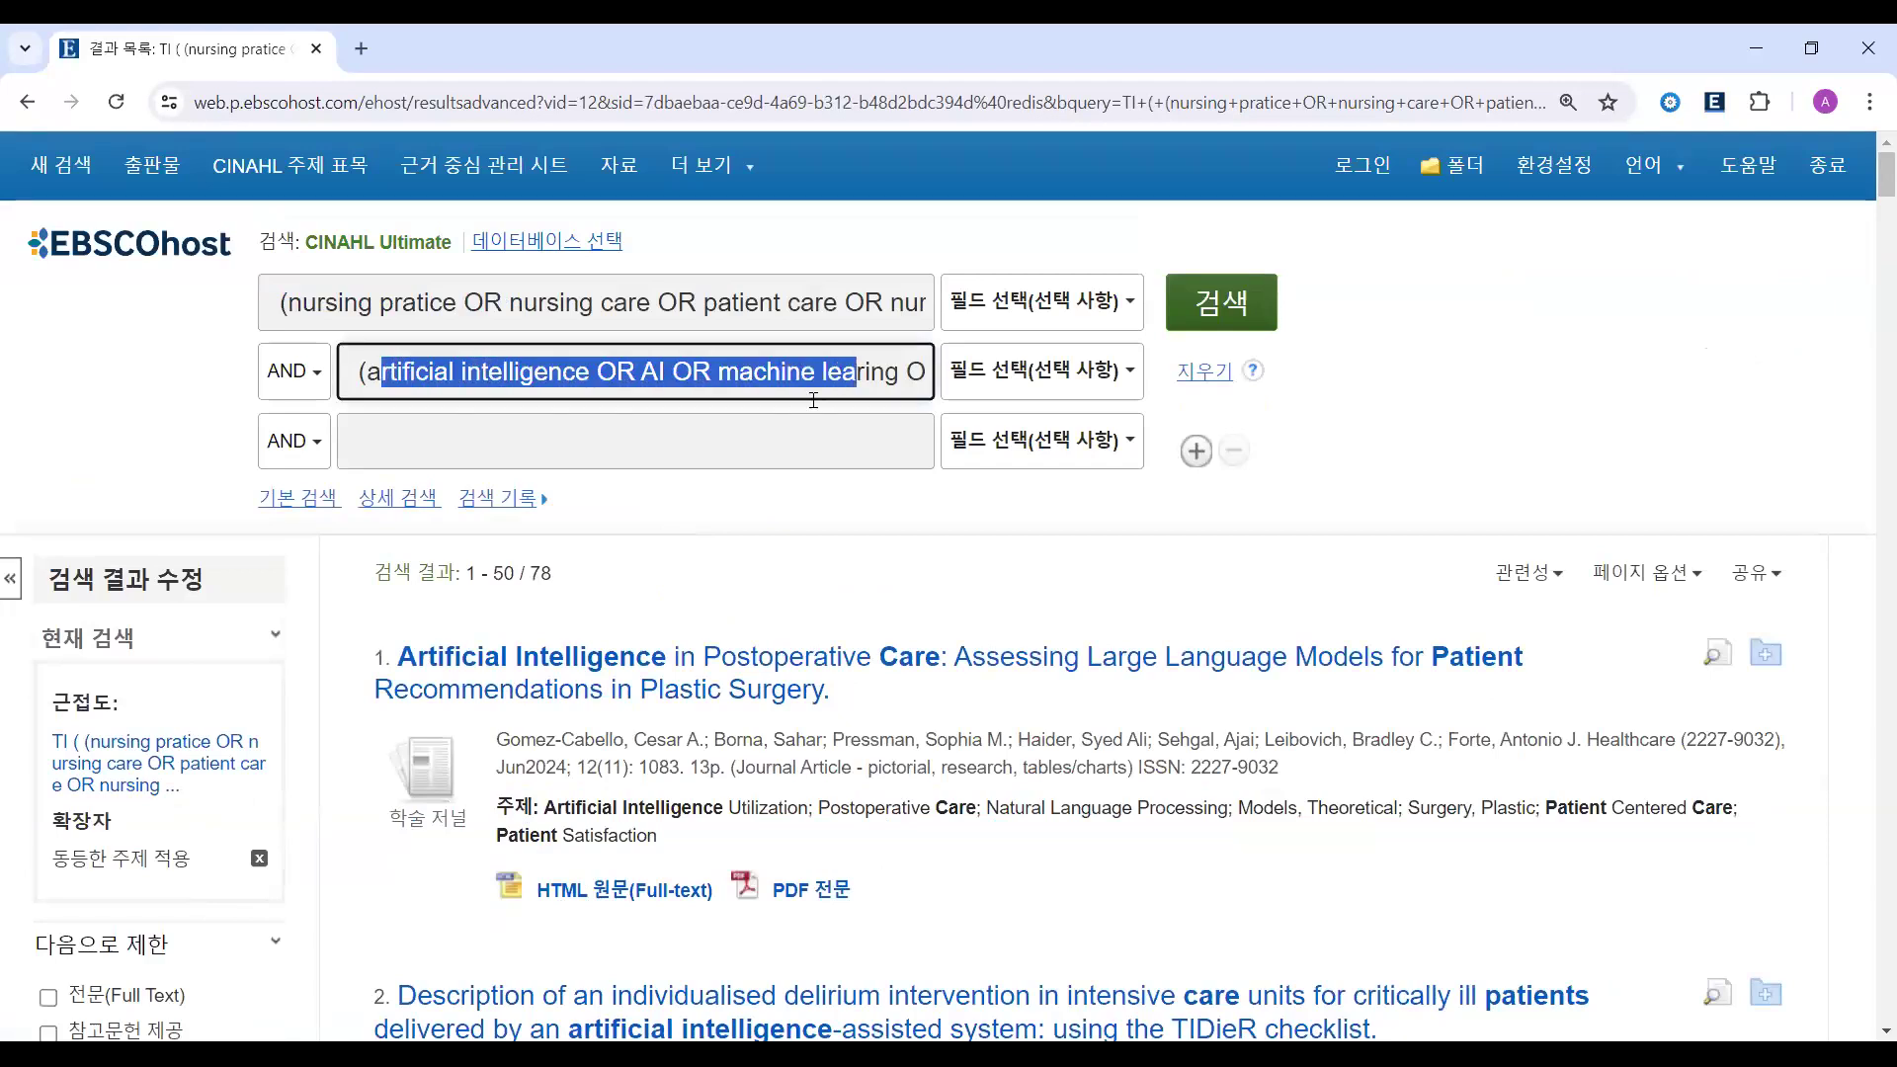
{"action": "left_click", "coordinate": [1028, 388]}
{"action": "left_click", "coordinate": [1027, 389]}
{"action": "left_click", "coordinate": [988, 500]}
{"action": "left_click", "coordinate": [1032, 315]}
{"action": "left_click", "coordinate": [993, 435]}
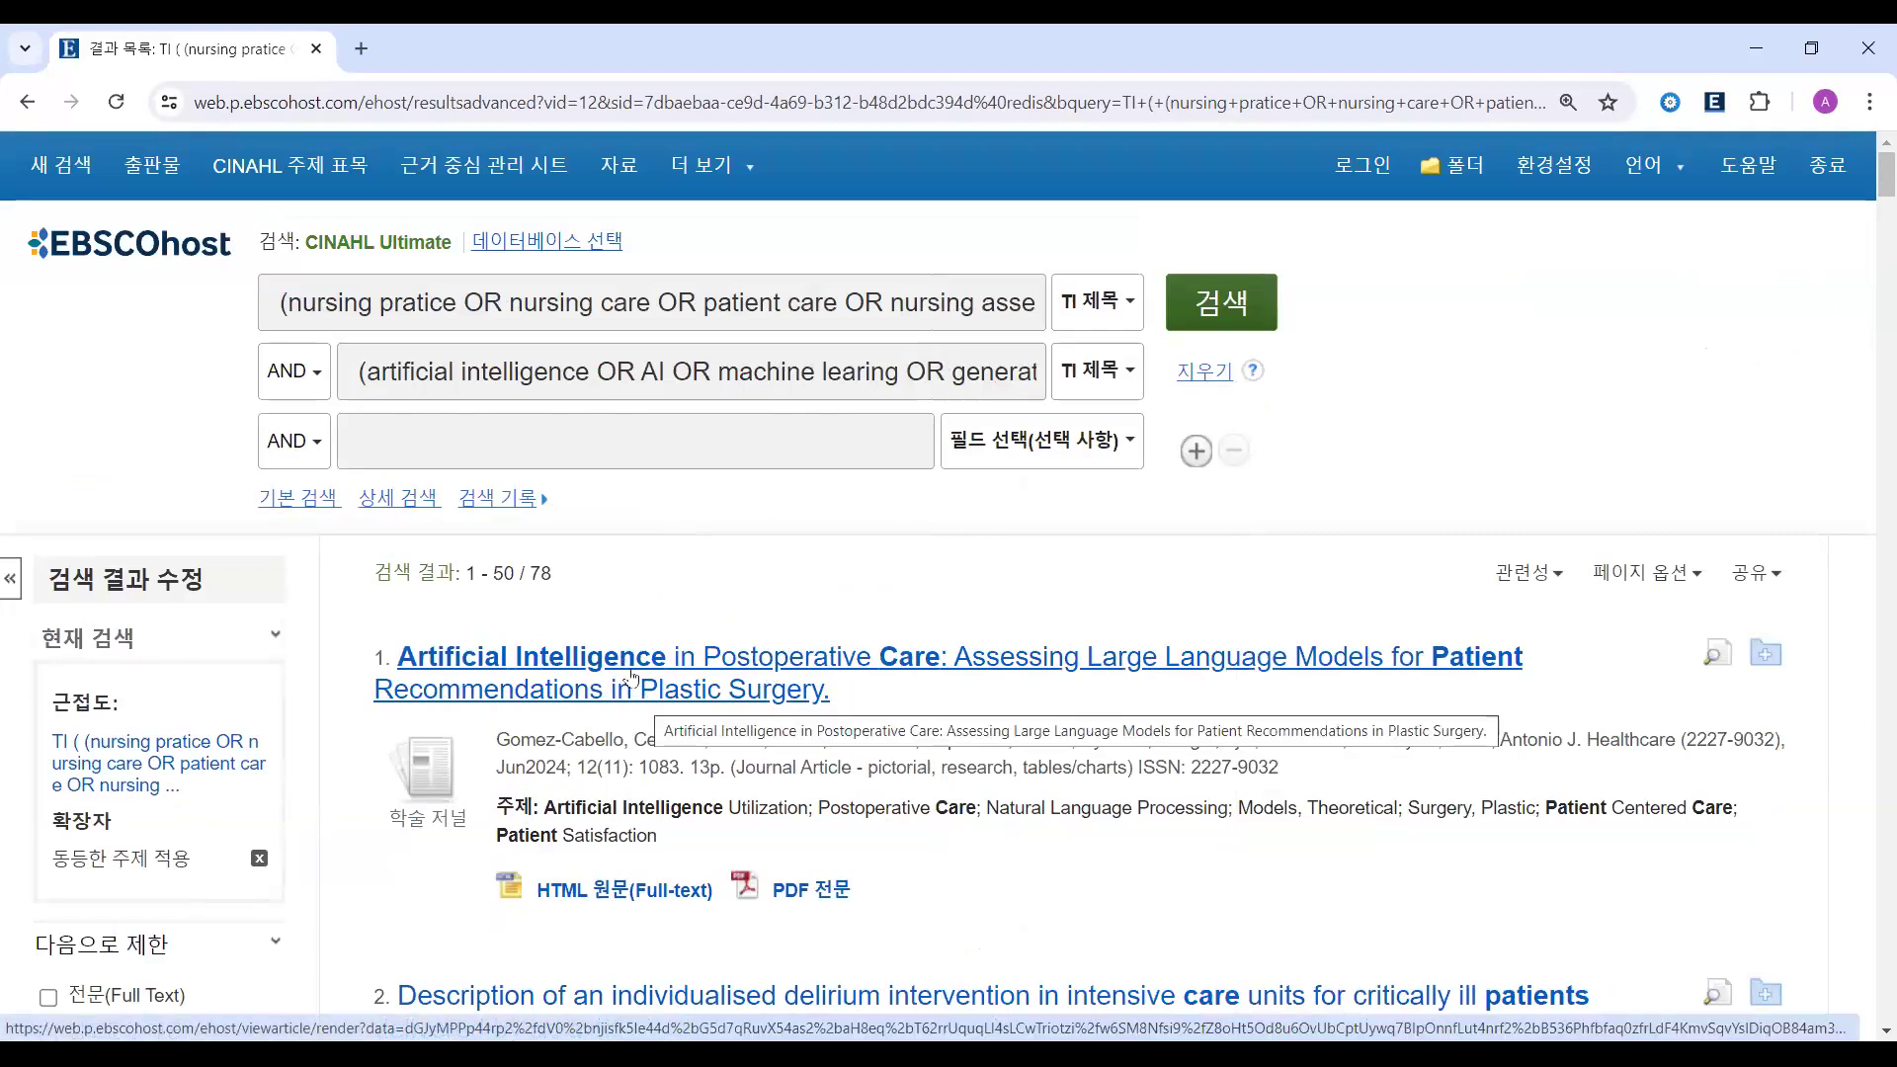
- Look over the titles of the title-limited results and return to the S3 AND S5 results page
{"action": "scroll", "coordinate": [637, 657], "scroll_direction": "down", "scroll_amount": 4}
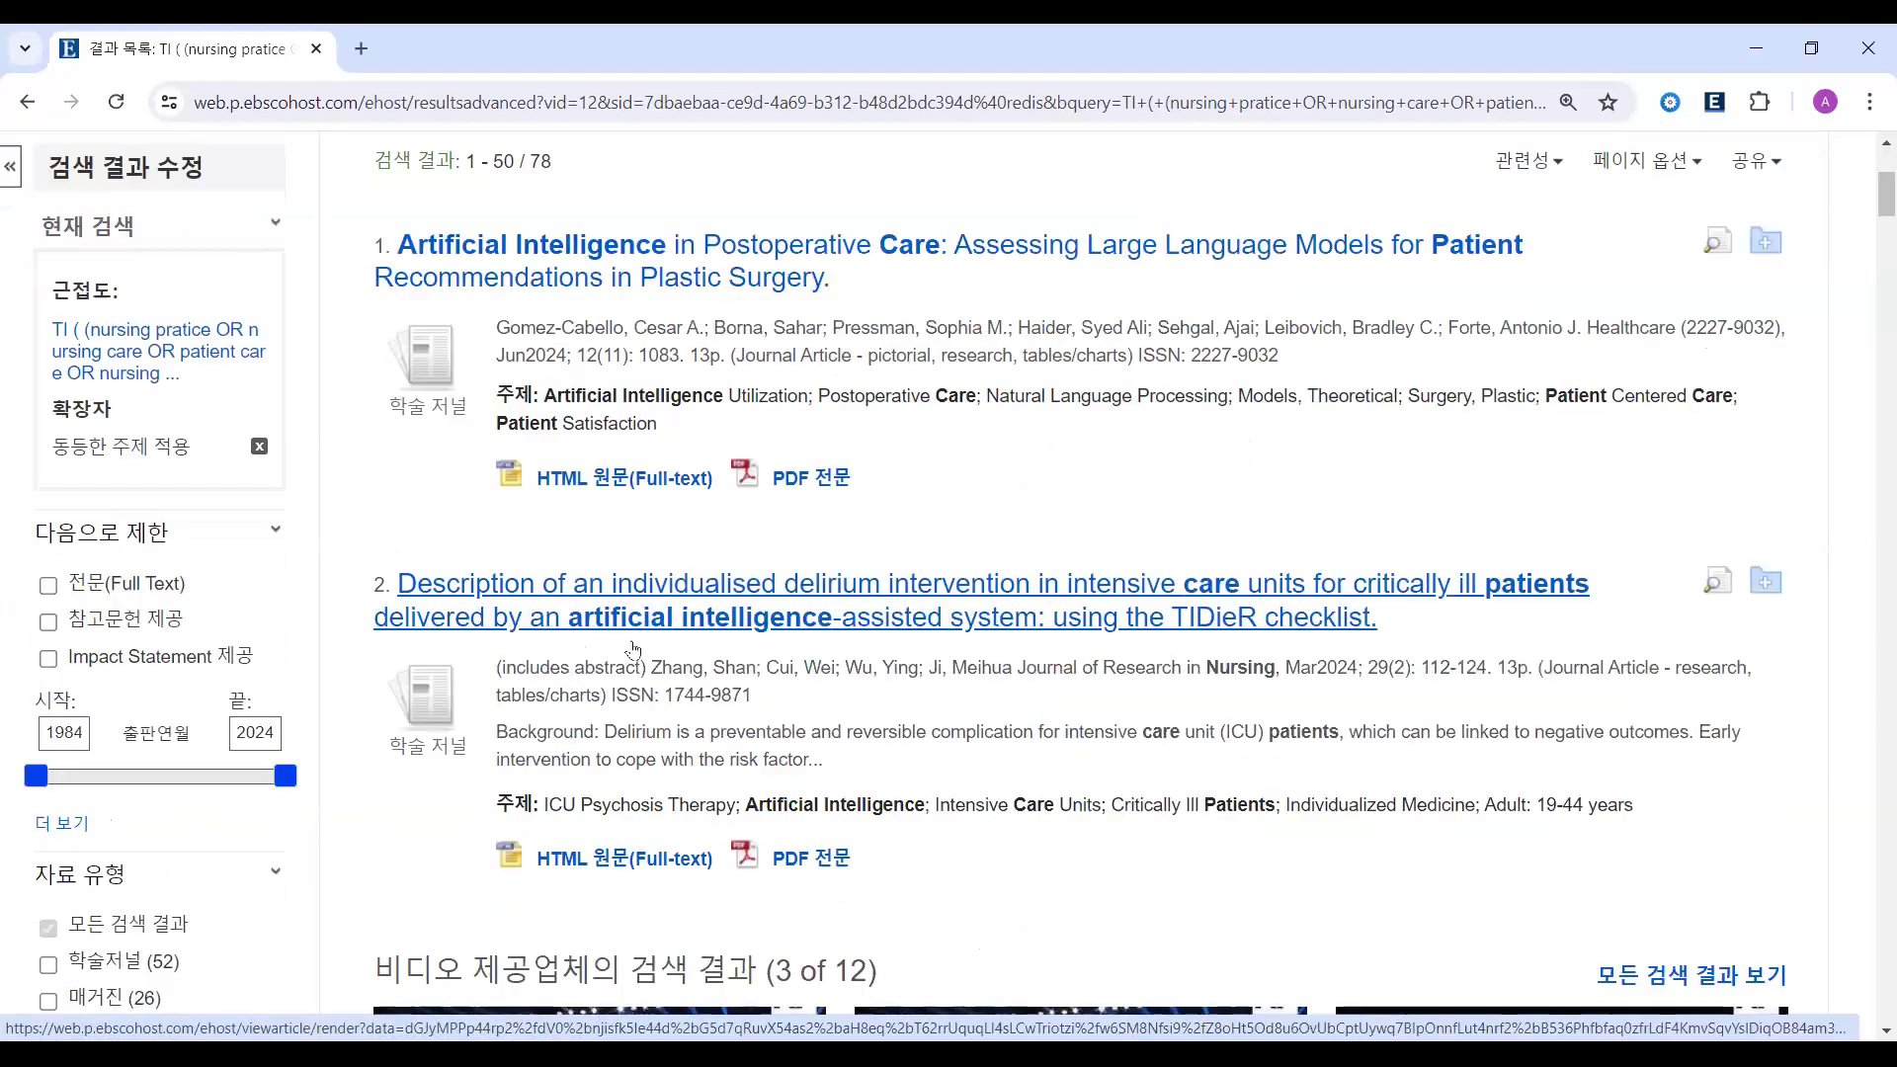
{"action": "scroll", "coordinate": [634, 649], "scroll_direction": "up", "scroll_amount": 4}
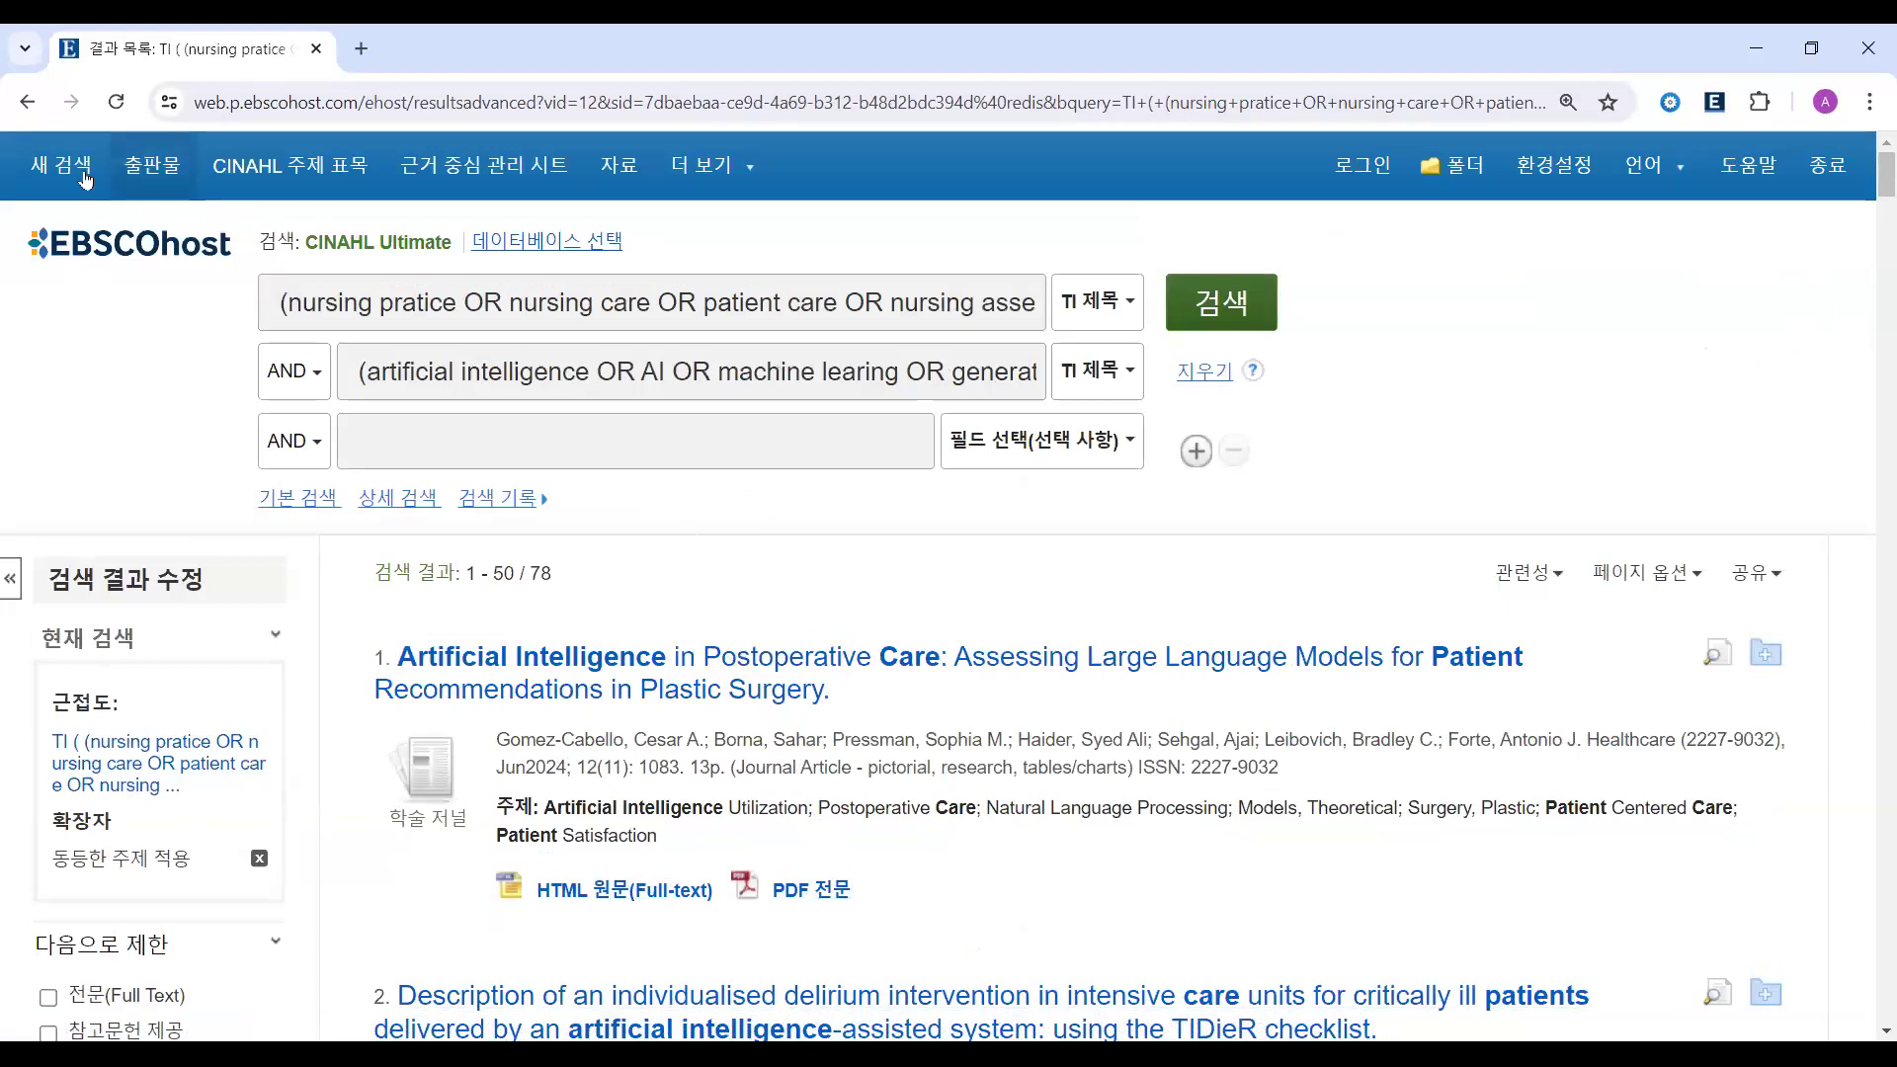
{"action": "left_click", "coordinate": [25, 104]}
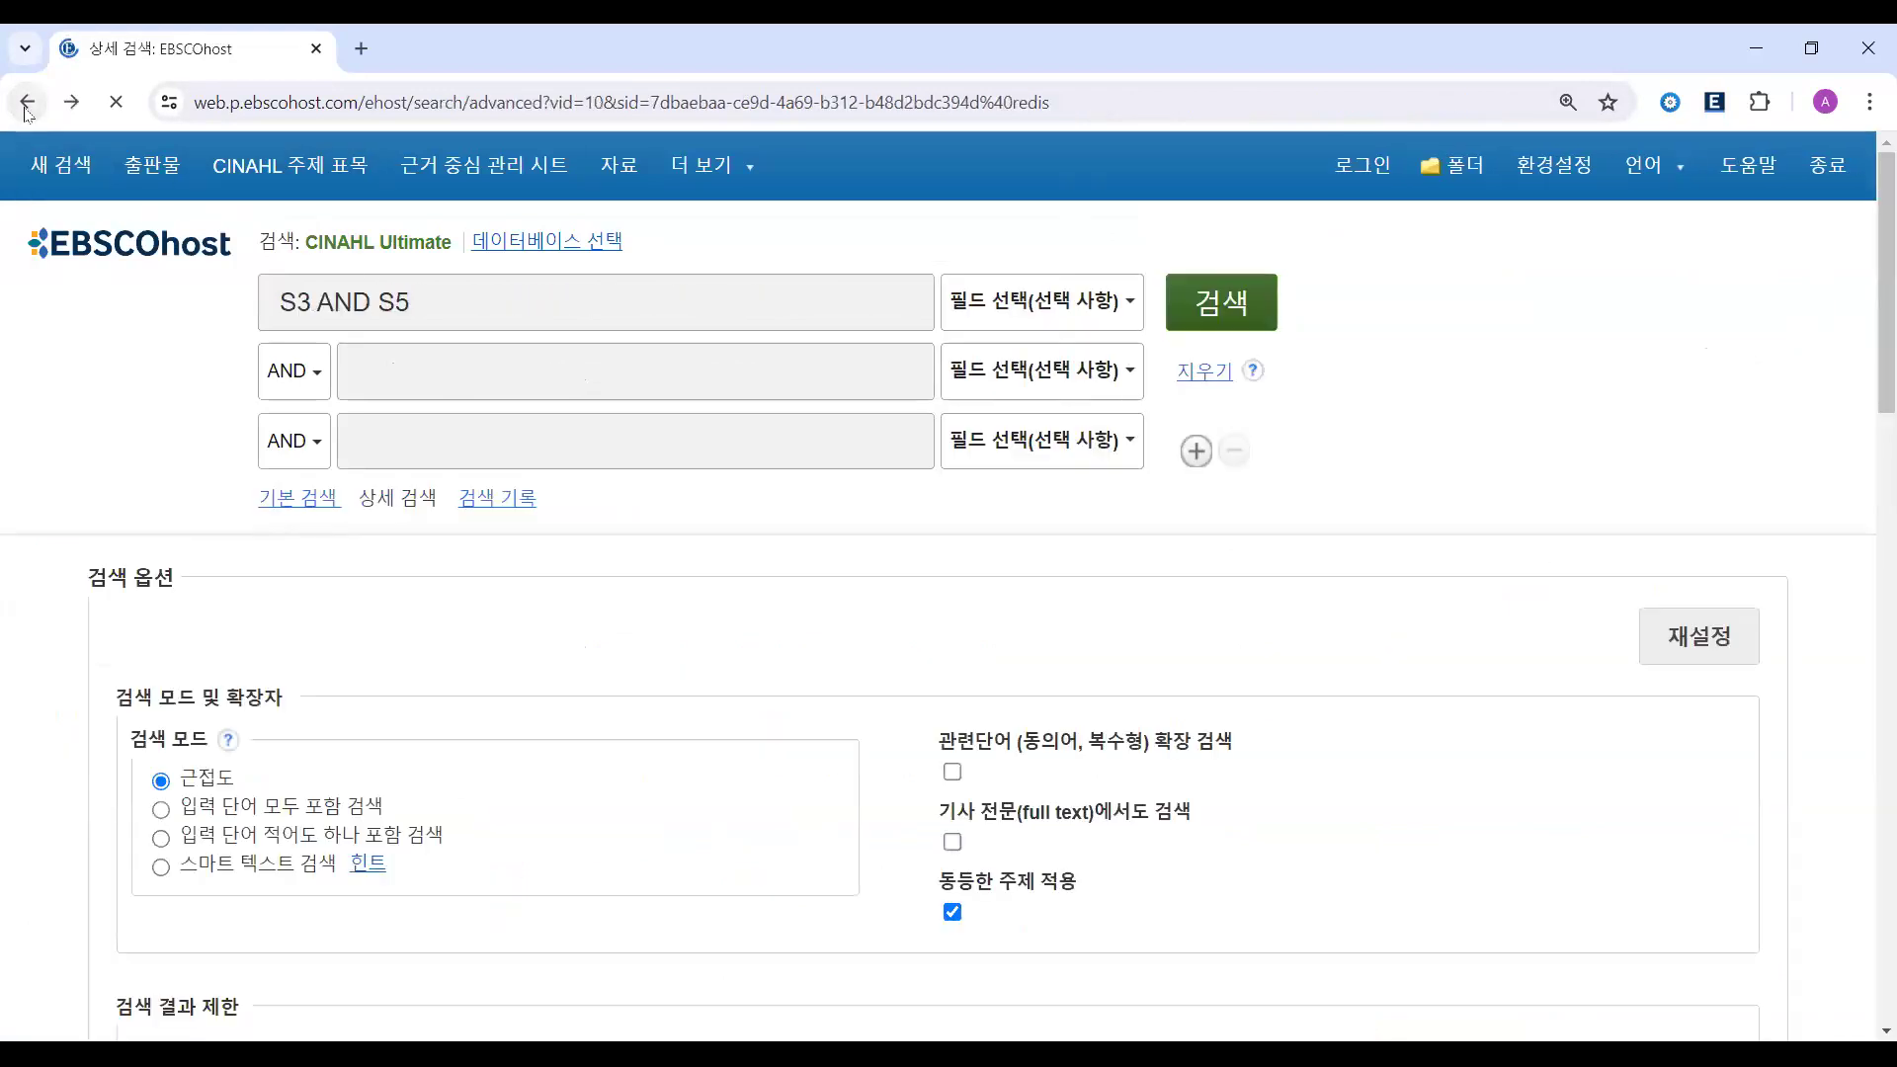
{"action": "left_click", "coordinate": [26, 105]}
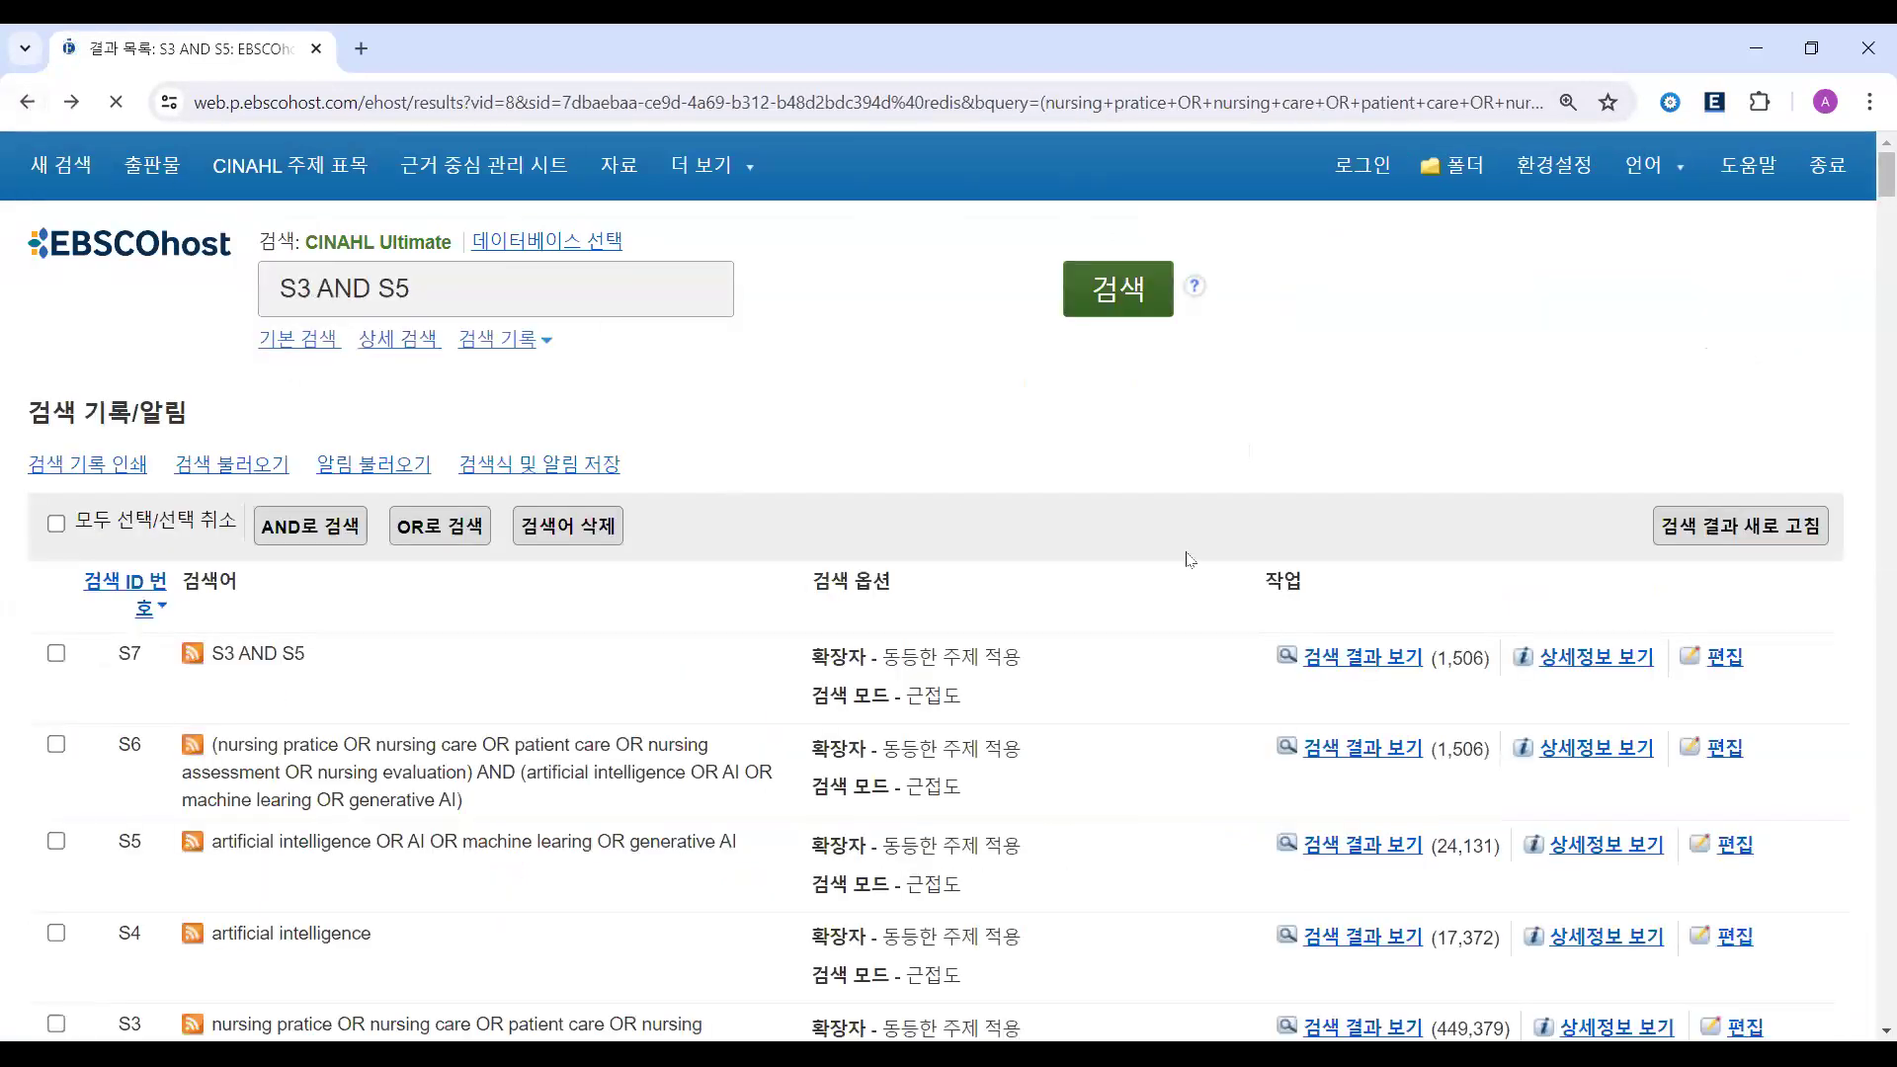
- Examine the records in the S3 AND S5 results, checking where the search terms occur in their details
{"action": "scroll", "coordinate": [926, 478], "scroll_direction": "down", "scroll_amount": 10}
{"action": "scroll", "coordinate": [652, 415], "scroll_direction": "up", "scroll_amount": 3}
{"action": "scroll", "coordinate": [629, 632], "scroll_direction": "down", "scroll_amount": 4}
{"action": "scroll", "coordinate": [630, 632], "scroll_direction": "down", "scroll_amount": 4}
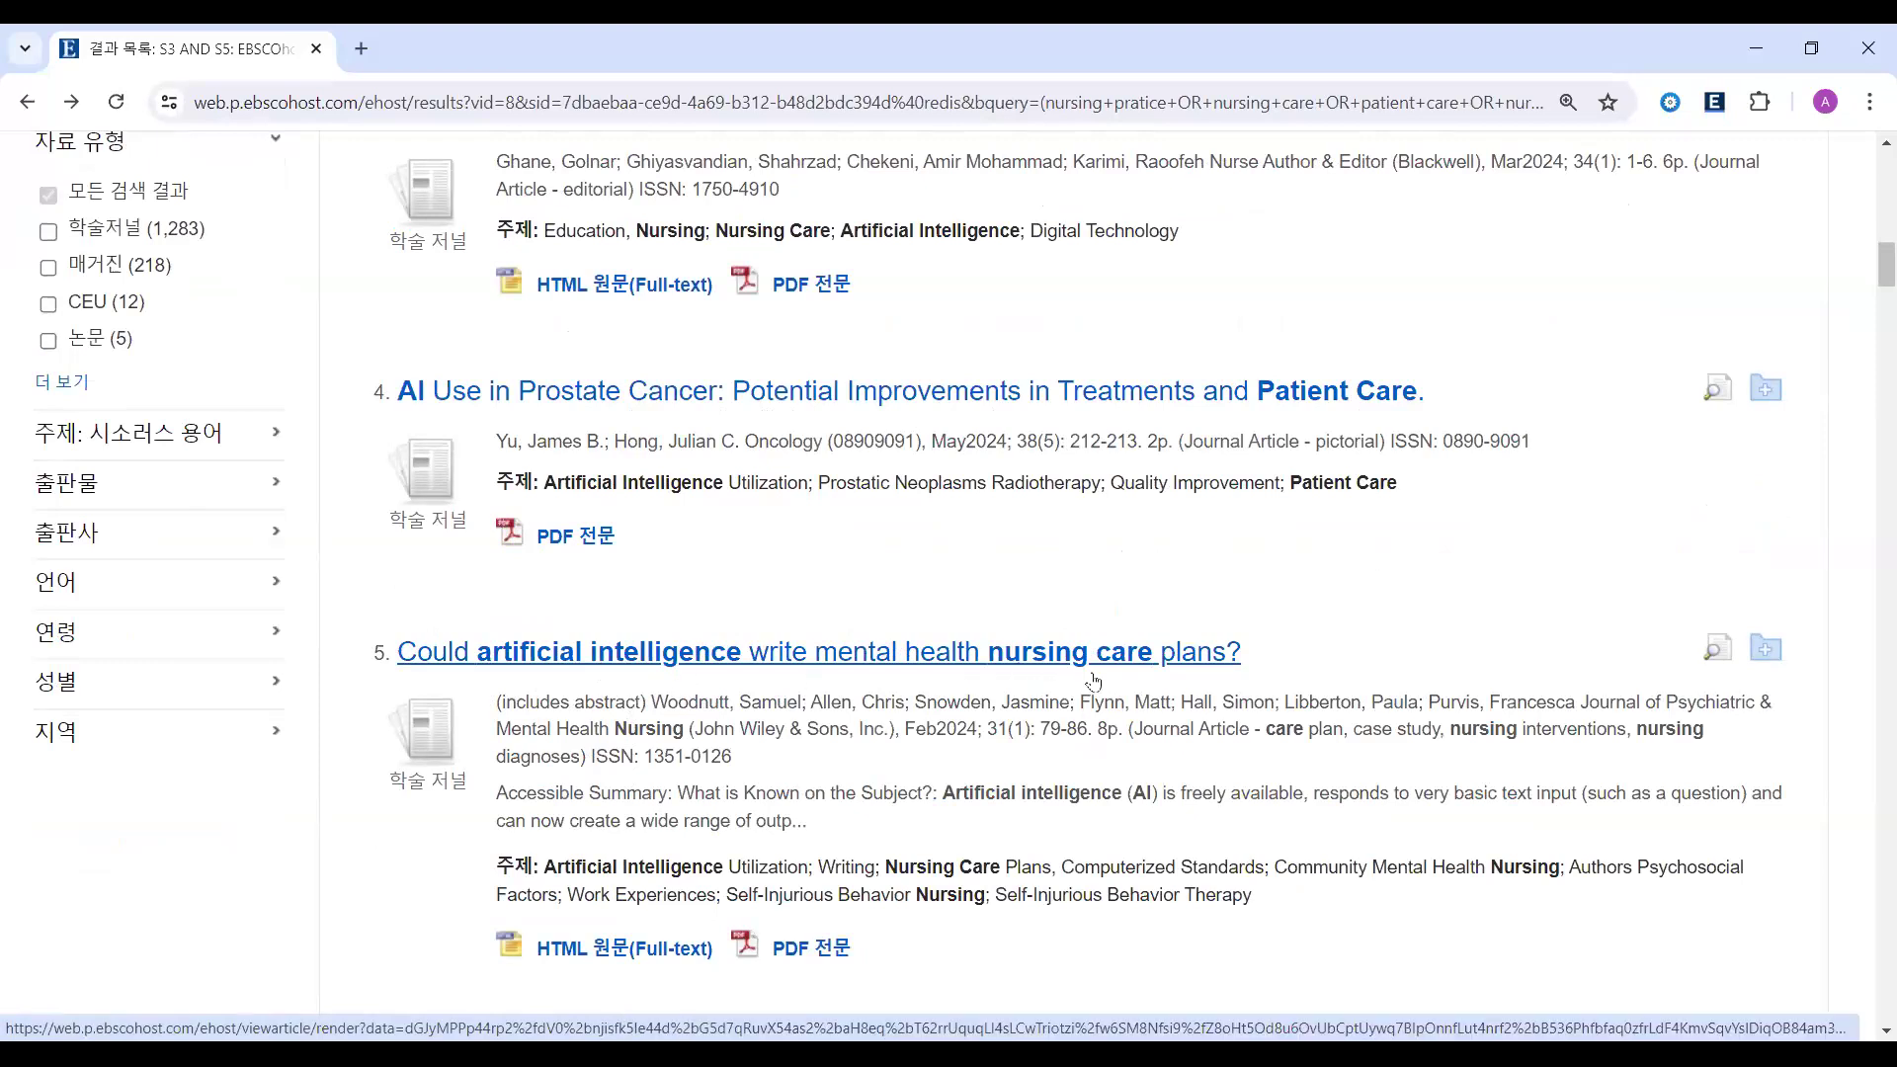
{"action": "left_click_drag", "start_coordinate": [626, 728], "coordinate": [638, 728]}
{"action": "scroll", "coordinate": [712, 699], "scroll_direction": "down", "scroll_amount": 2}
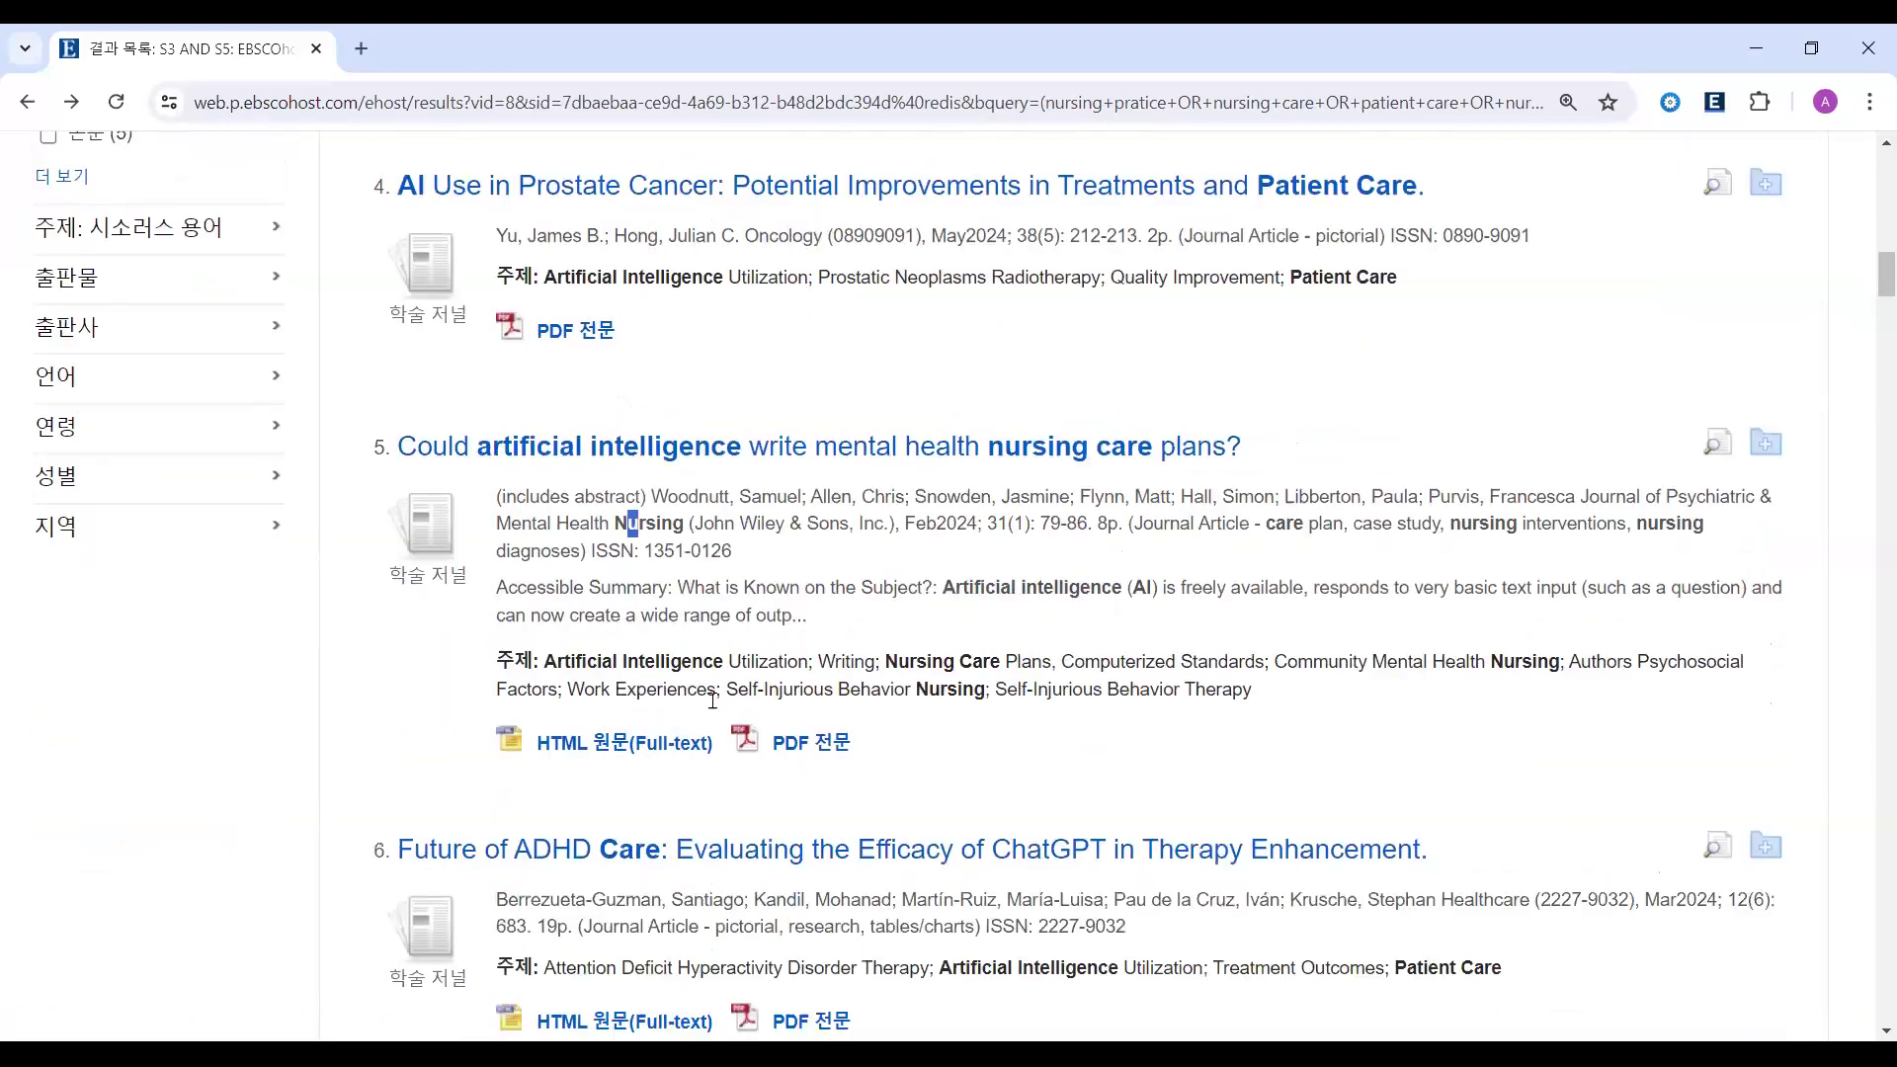
- Open the PDF full text of "Could artificial intelligence write mental health nursing care plans?" and select the italic ChatGPT paragraph on page 3 for copying
{"action": "left_click", "coordinate": [812, 741]}
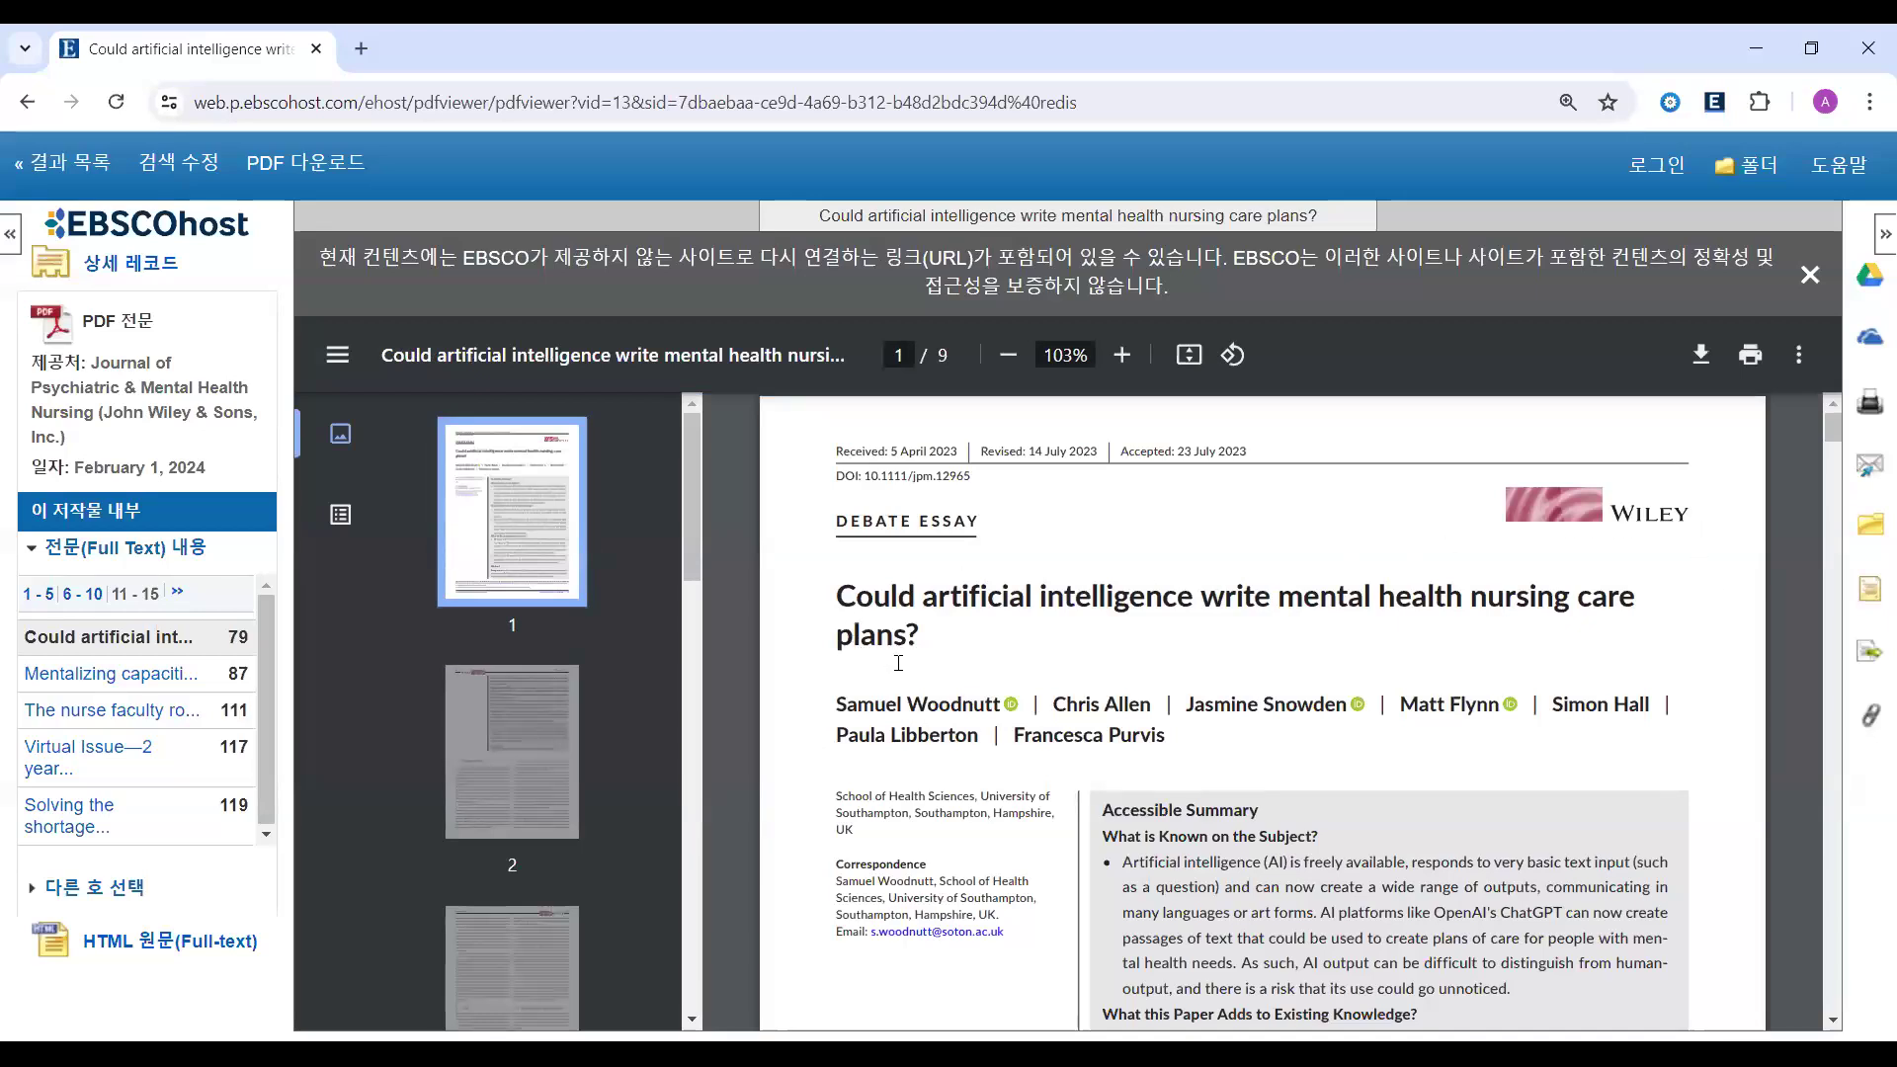
{"action": "scroll", "coordinate": [989, 796], "scroll_direction": "down", "scroll_amount": 10}
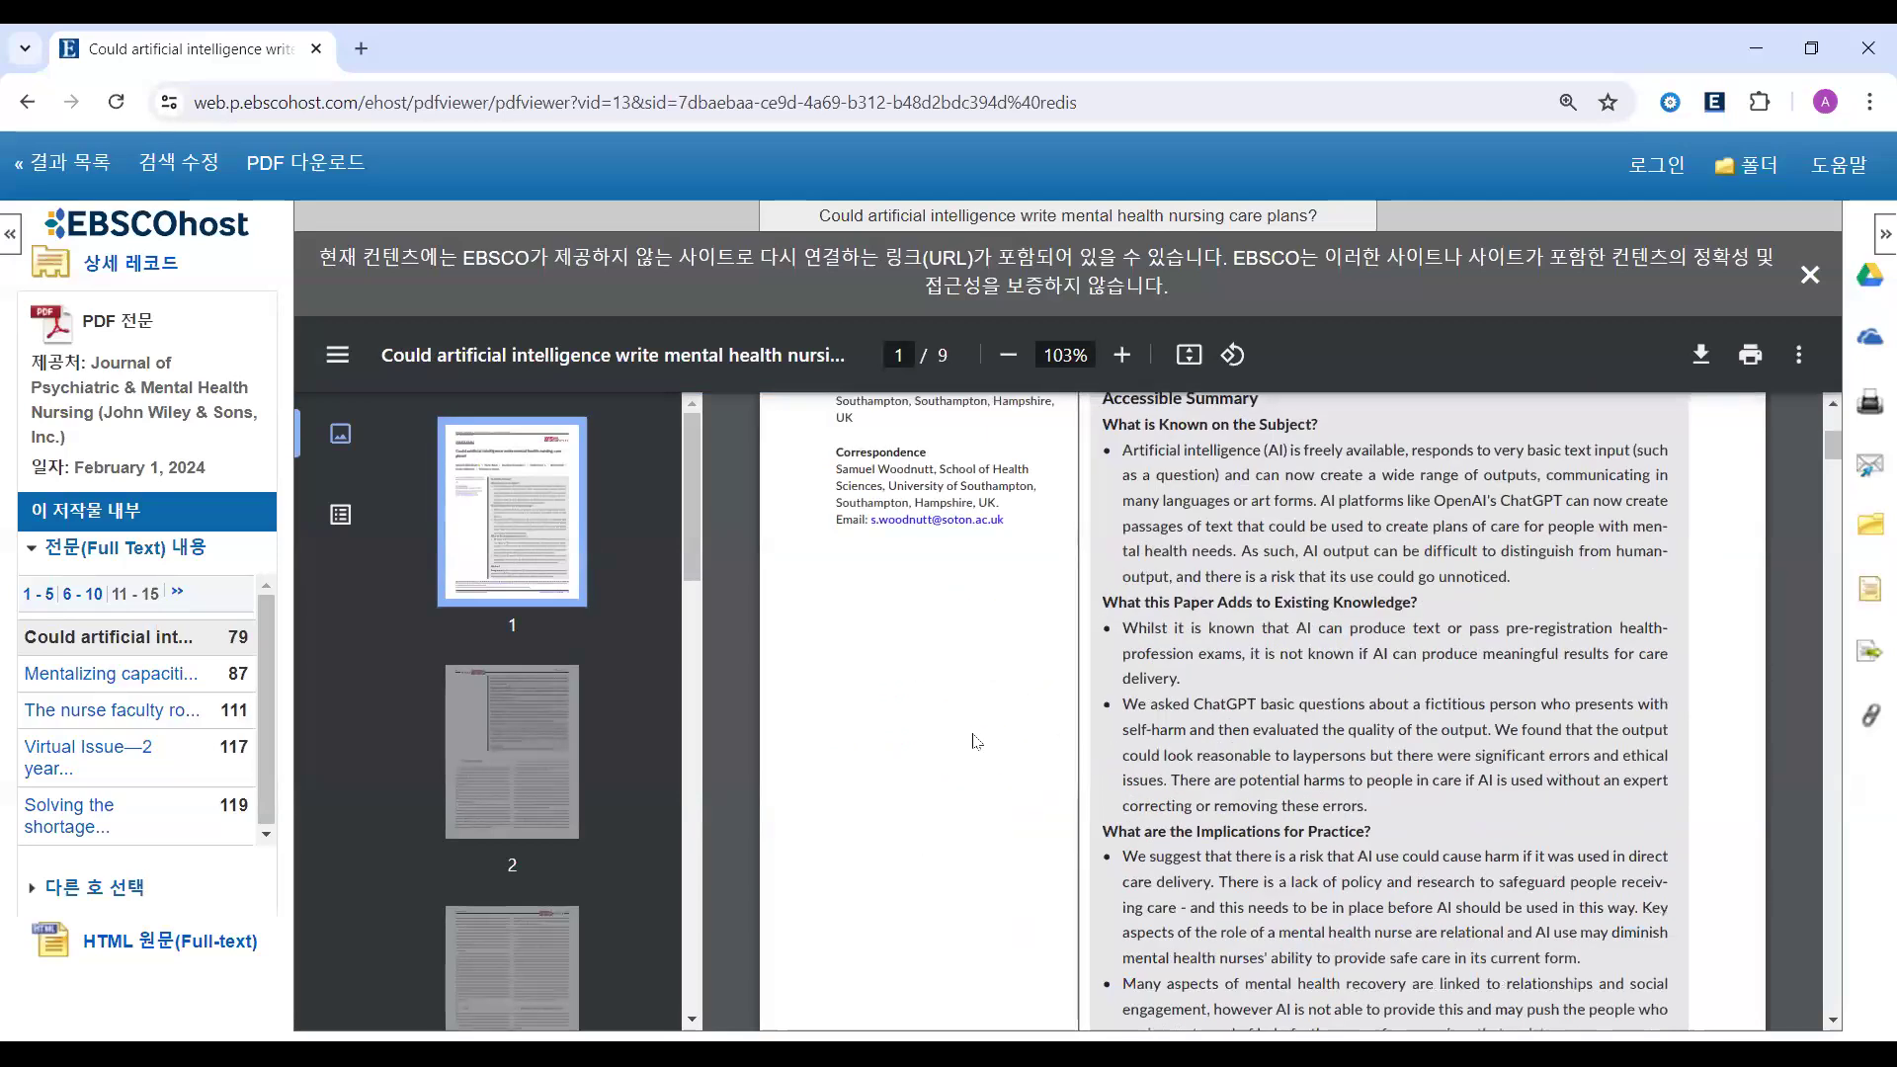
{"action": "scroll", "coordinate": [984, 750], "scroll_direction": "down", "scroll_amount": 15}
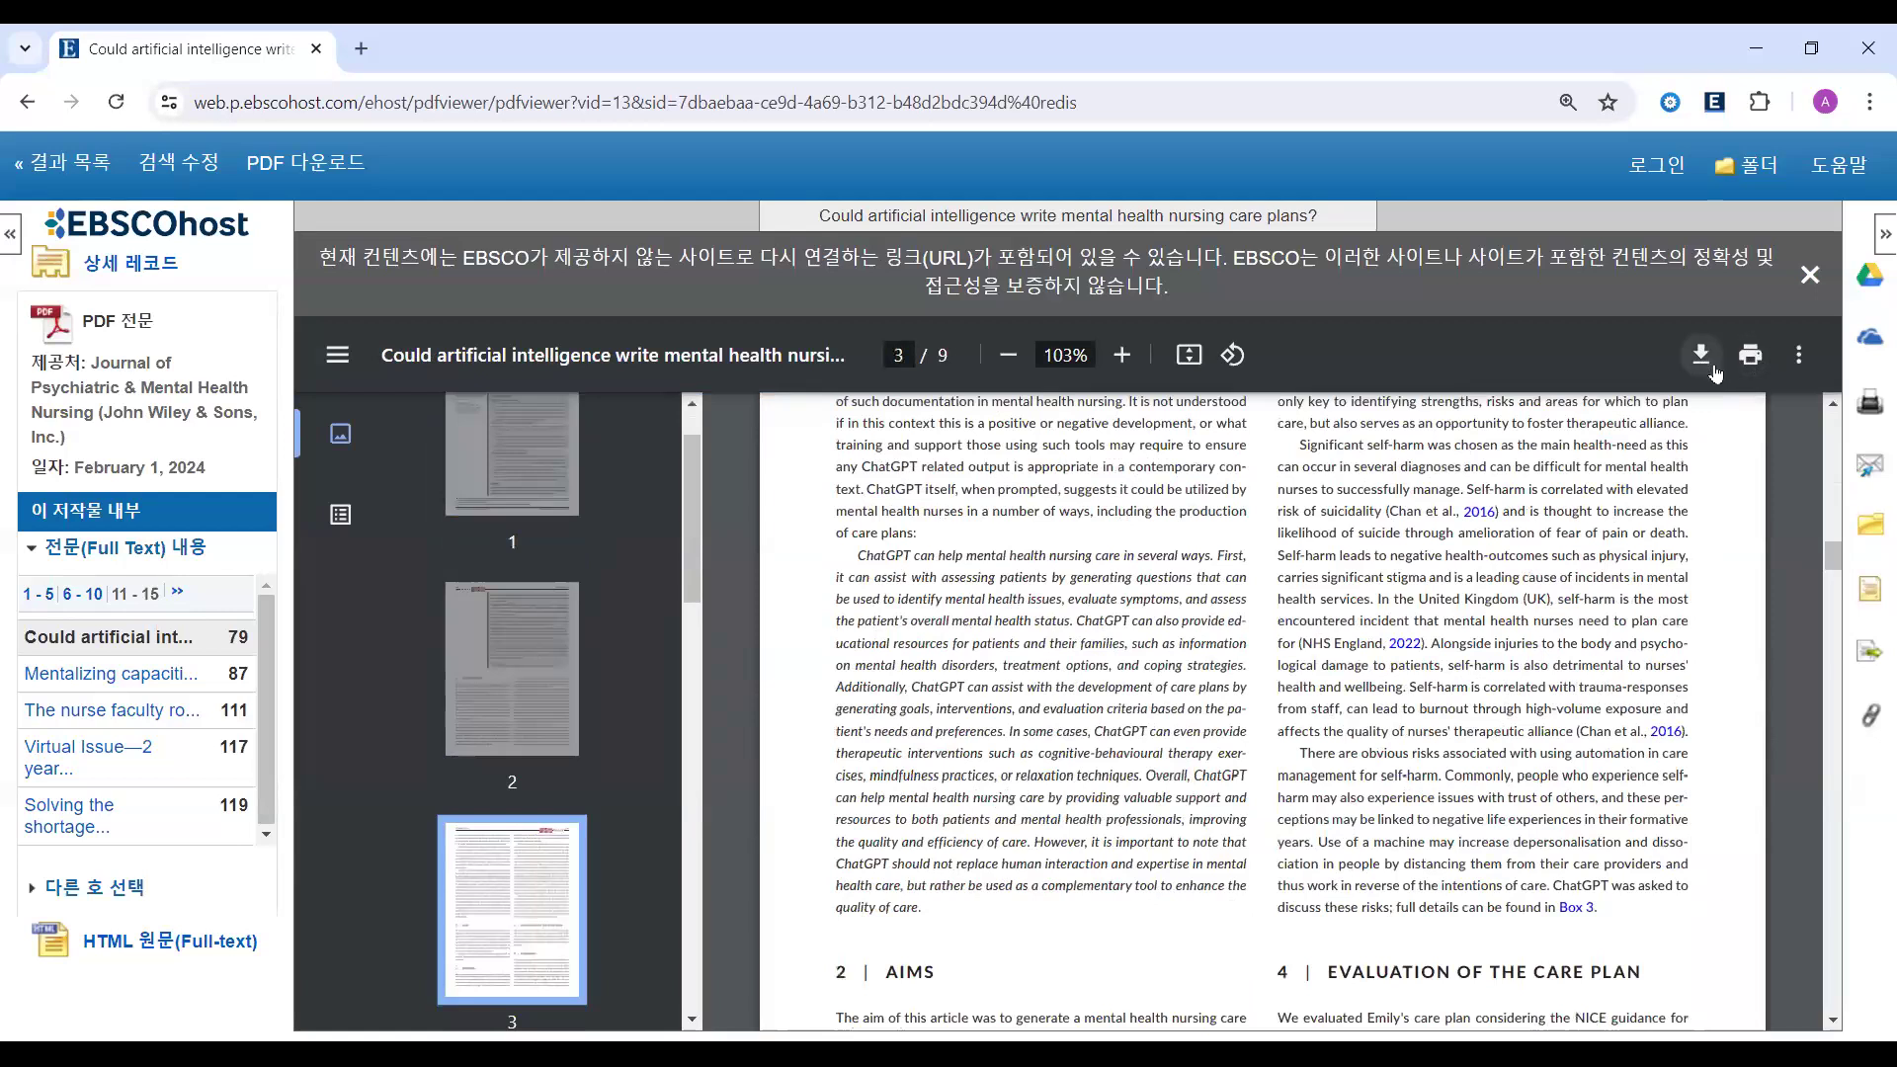
{"action": "left_click_drag", "start_coordinate": [875, 583], "coordinate": [923, 904]}
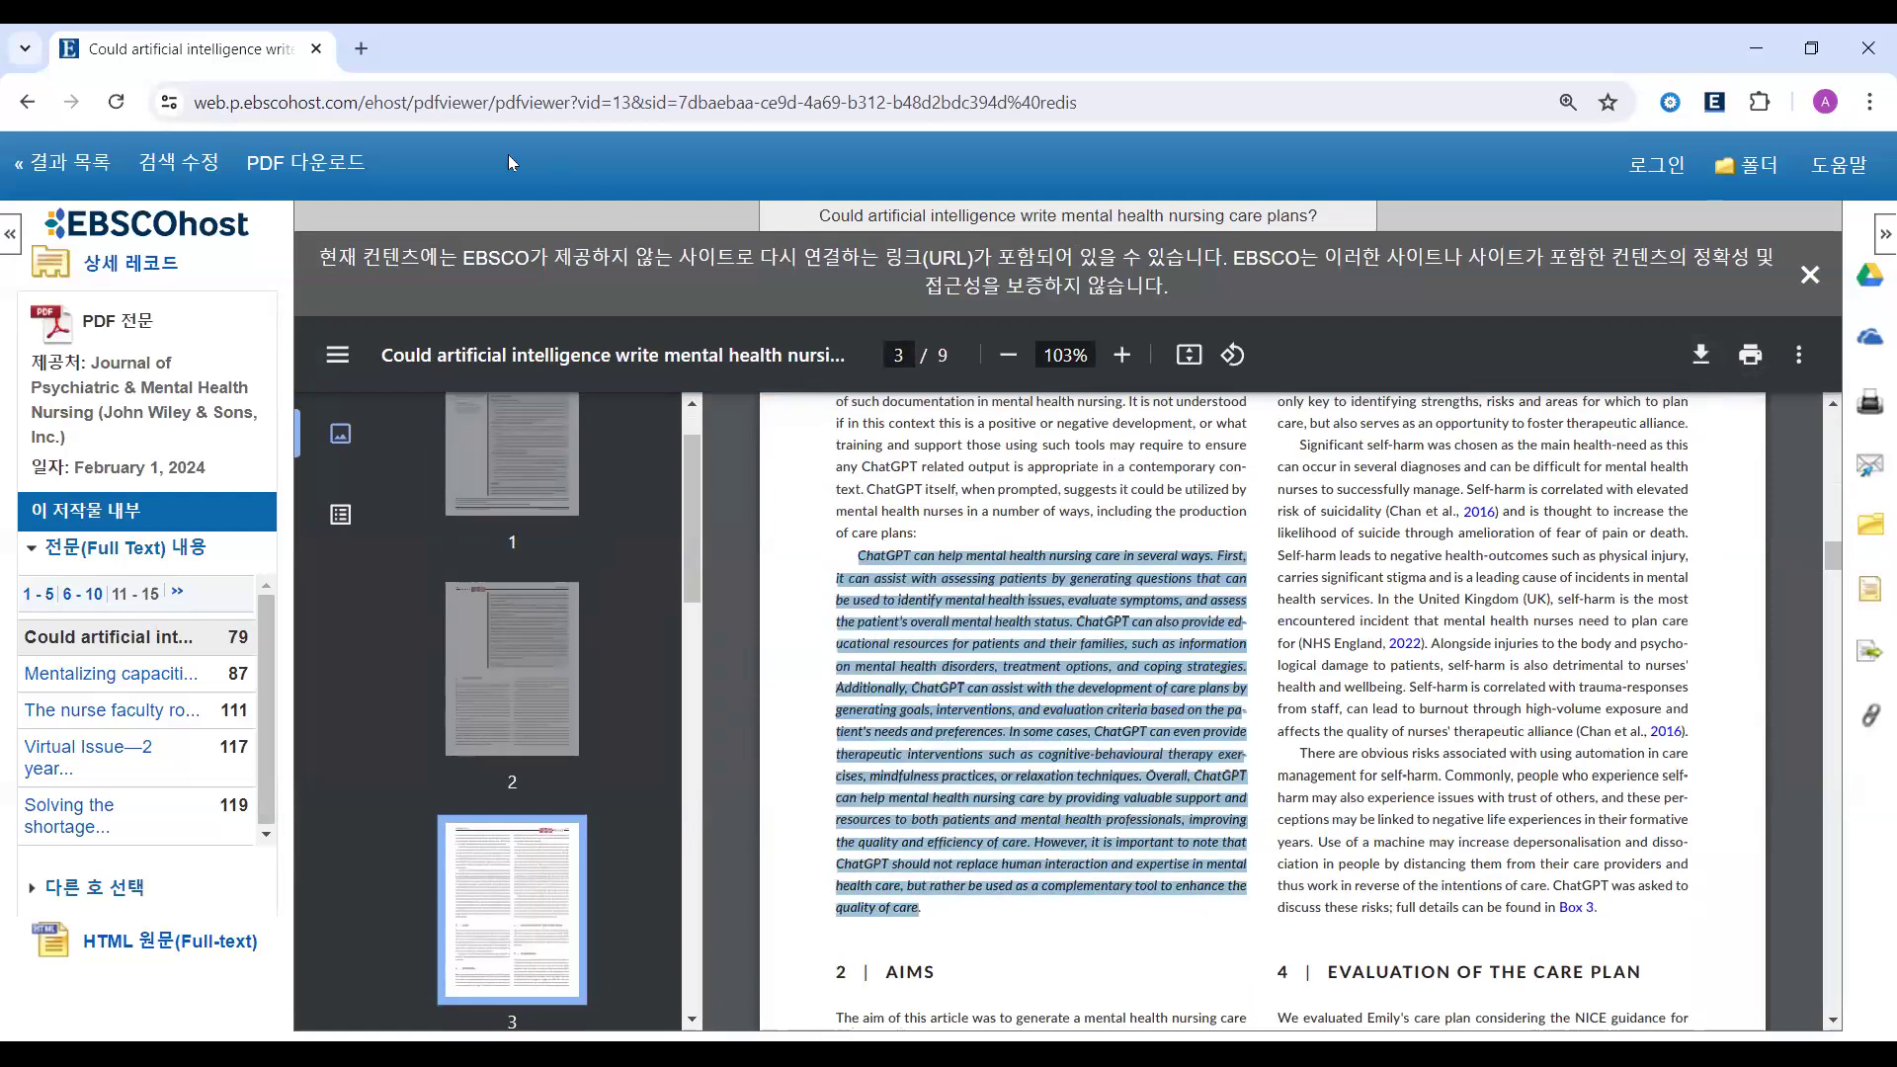
- Open Google Translate in a new tab and paste the copied ChatGPT paragraph for translation into Korean
{"action": "left_click", "coordinate": [361, 49]}
{"action": "type", "text": "tra"}
{"action": "key", "text": "Return"}
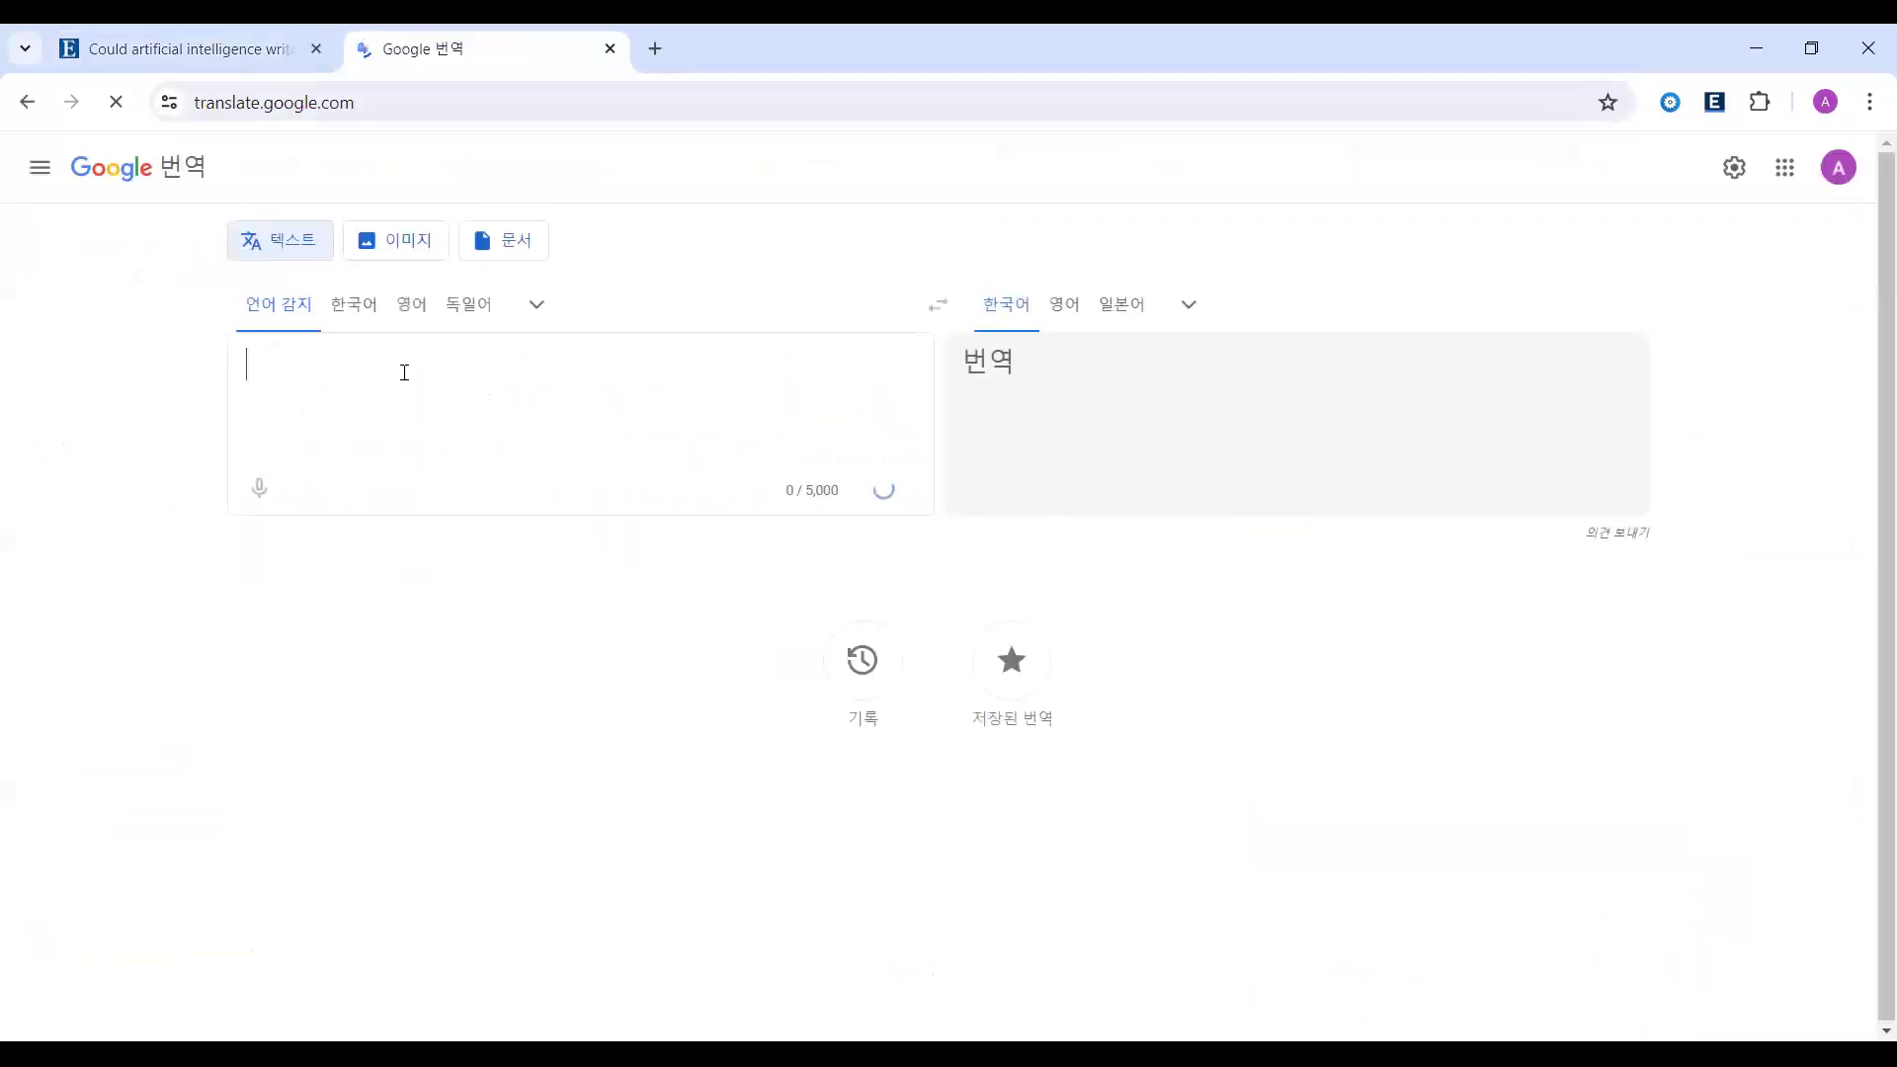
{"action": "type", "text": "ChatGPT can help mental health nursing care in several ways. First, it can assist with assessing patients by generating questions that can be used to identify mental health issues, evaluate symptoms, and assess the patient's overall mental health status. ChatGPT can also provide educational resources for patients and their families, such as information on mental health disorders, treatment options, and coping strategies. Additionally, ChatGPT can assist with the development of care plans by generating goals, interventions, and evaluation criteria based on the patient's needs and preferences. In some cases, ChatGPT can even provide therapeutic interventions such as cognitive-behavioural therapy exercises, mindfulness practices, or relaxation techniques. Overall, ChatGPT can help mental health nursing care by providing valuable support and resources to both patients and mental health professionals, improving the quality and efficiency of care. However, it is important to note that ChatGPT should not replace human interaction and expertise in mental health care, but rather be used as a complementary tool to enhance the quality of care"}
- Remove the stray line breaks within the pasted source text so that its broken sentences join up
{"action": "left_click", "coordinate": [416, 468]}
{"action": "key", "text": "Delete"}
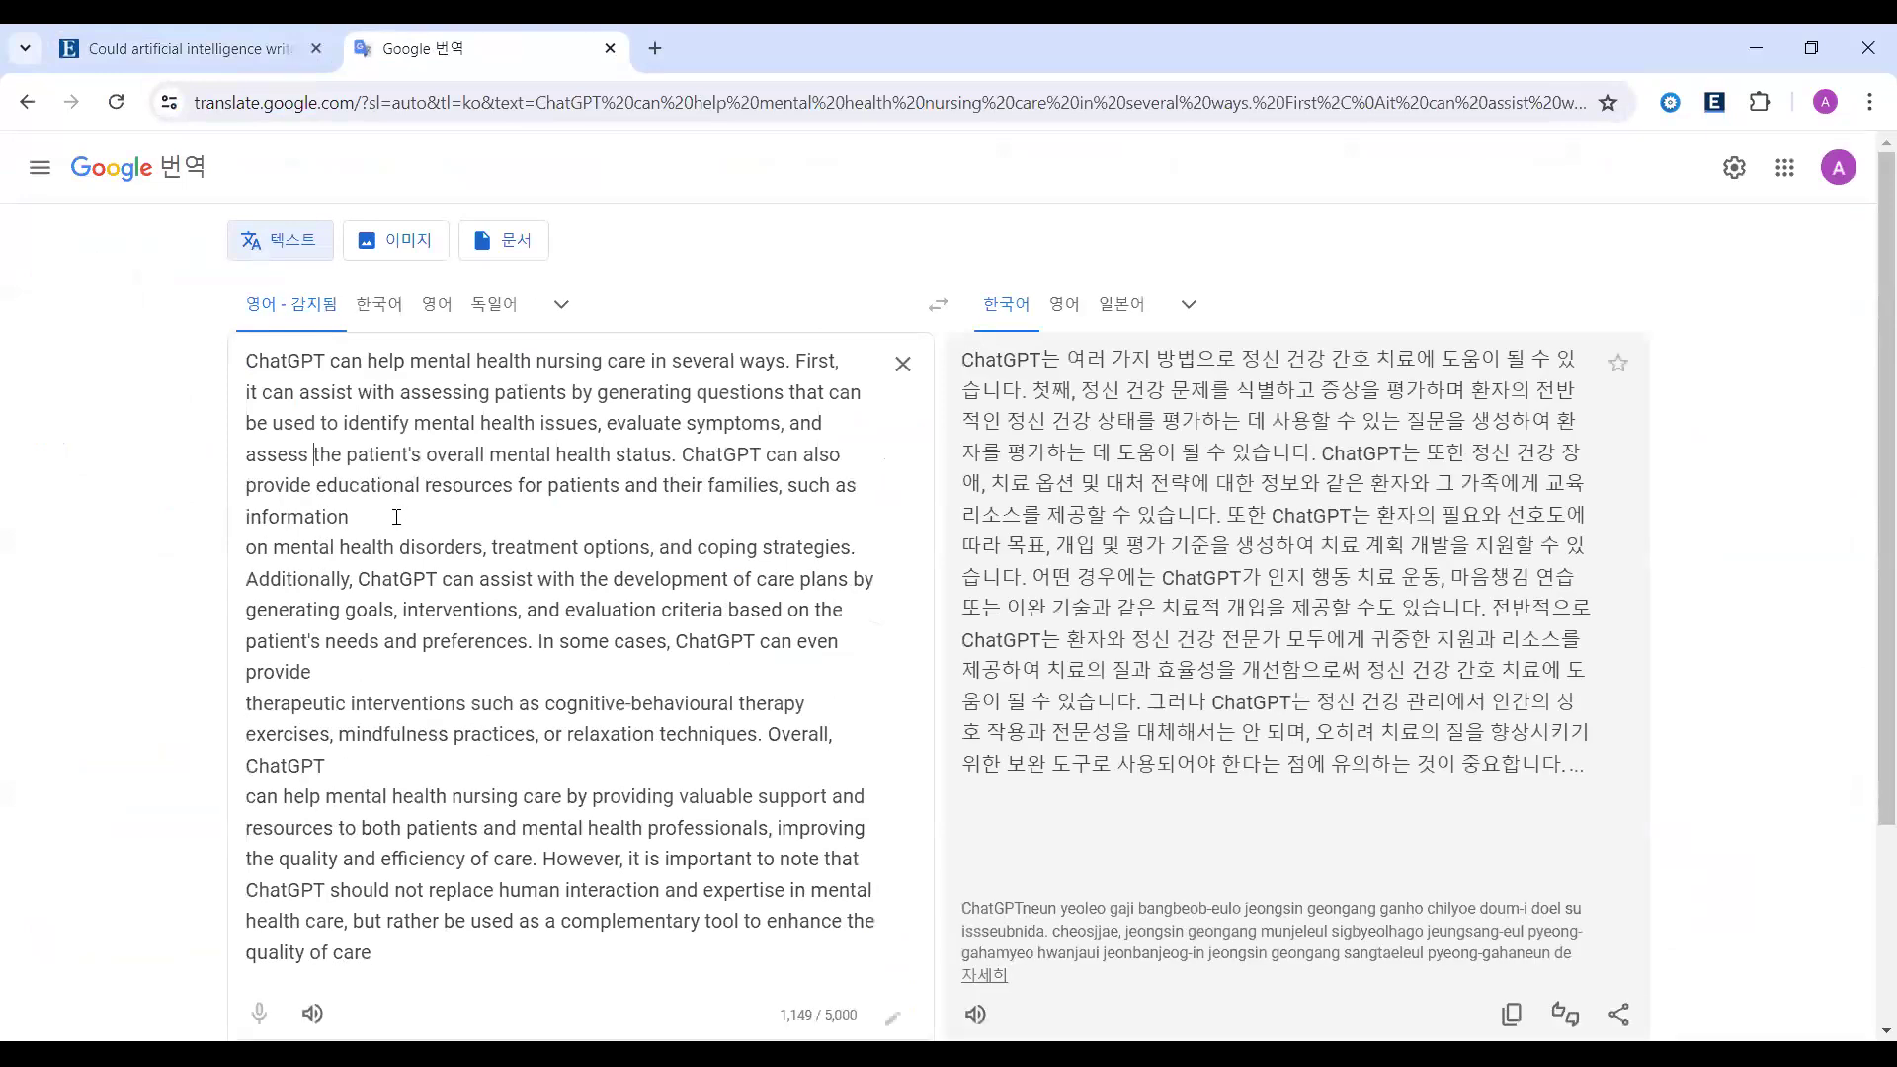
{"action": "left_click", "coordinate": [398, 516]}
{"action": "key", "text": "Delete"}
{"action": "left_click", "coordinate": [333, 665]}
{"action": "key", "text": "Delete"}
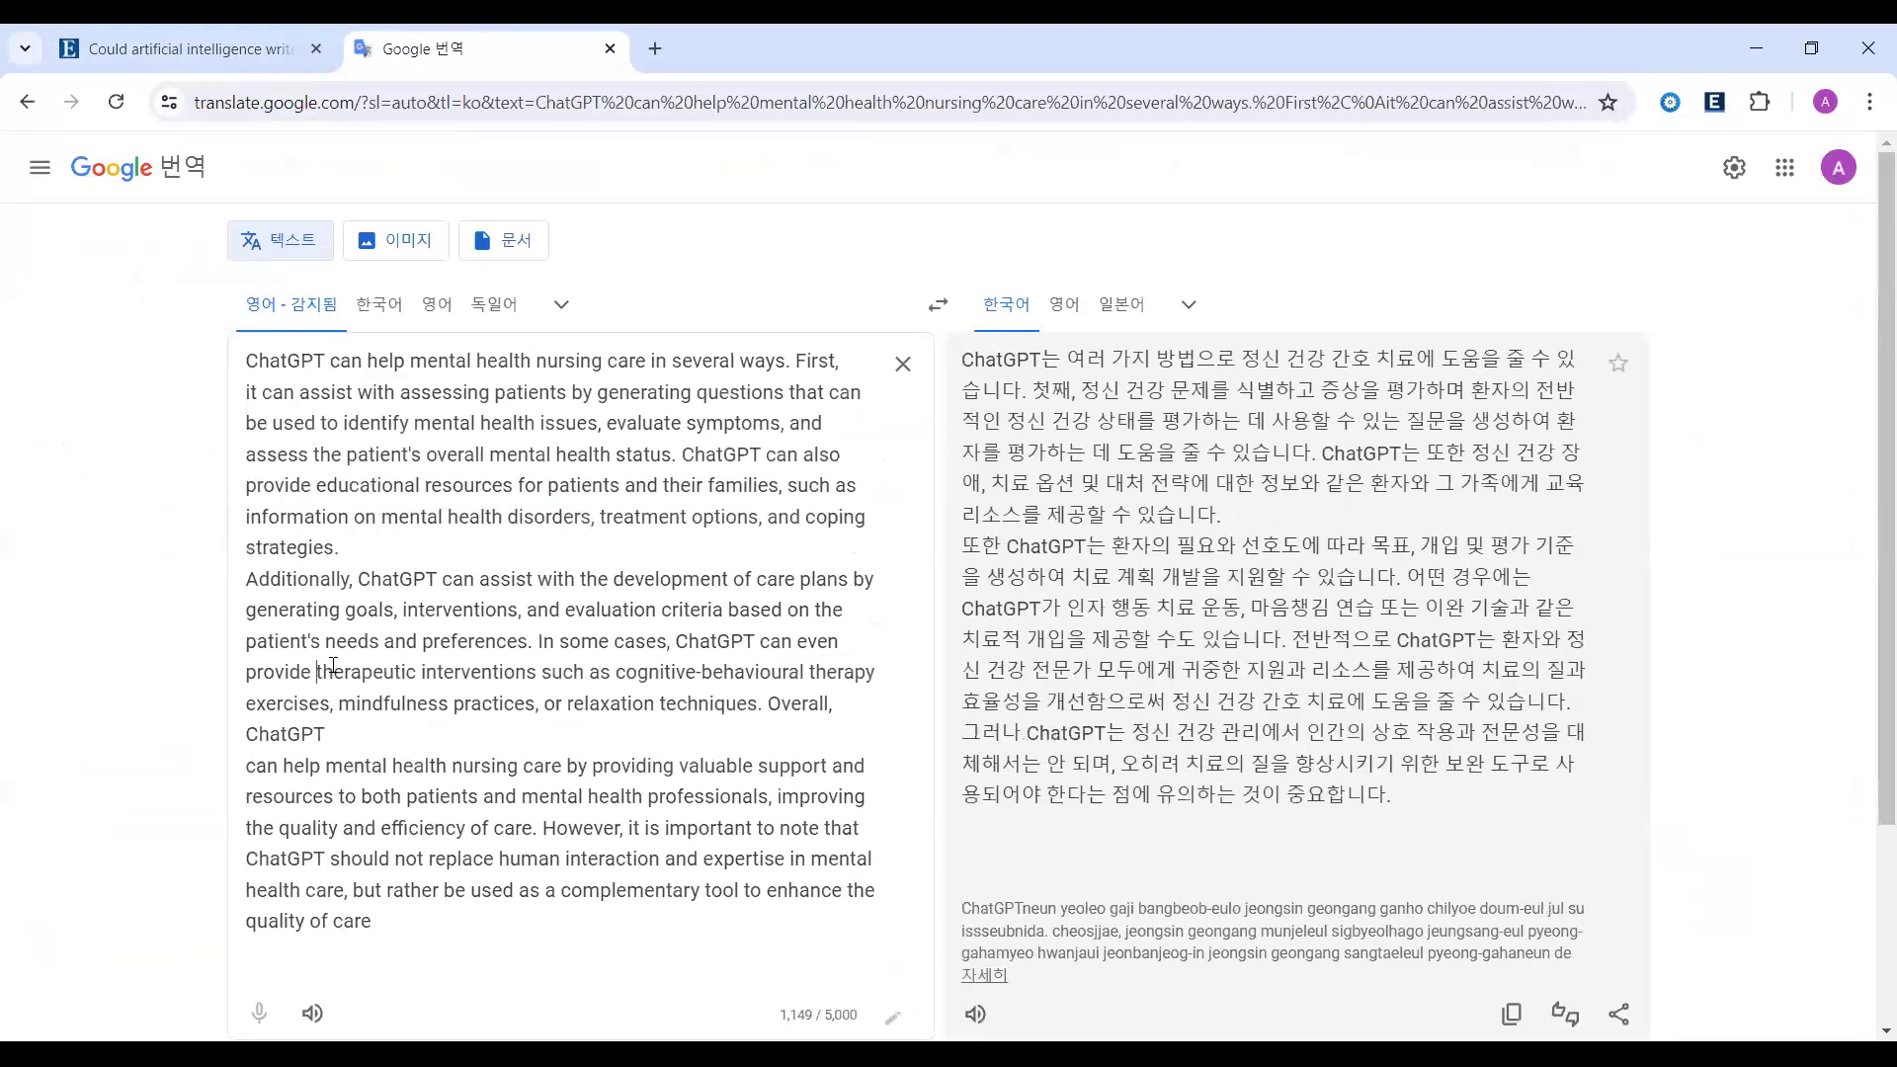
{"action": "left_click", "coordinate": [341, 731]}
{"action": "key", "text": "Delete"}
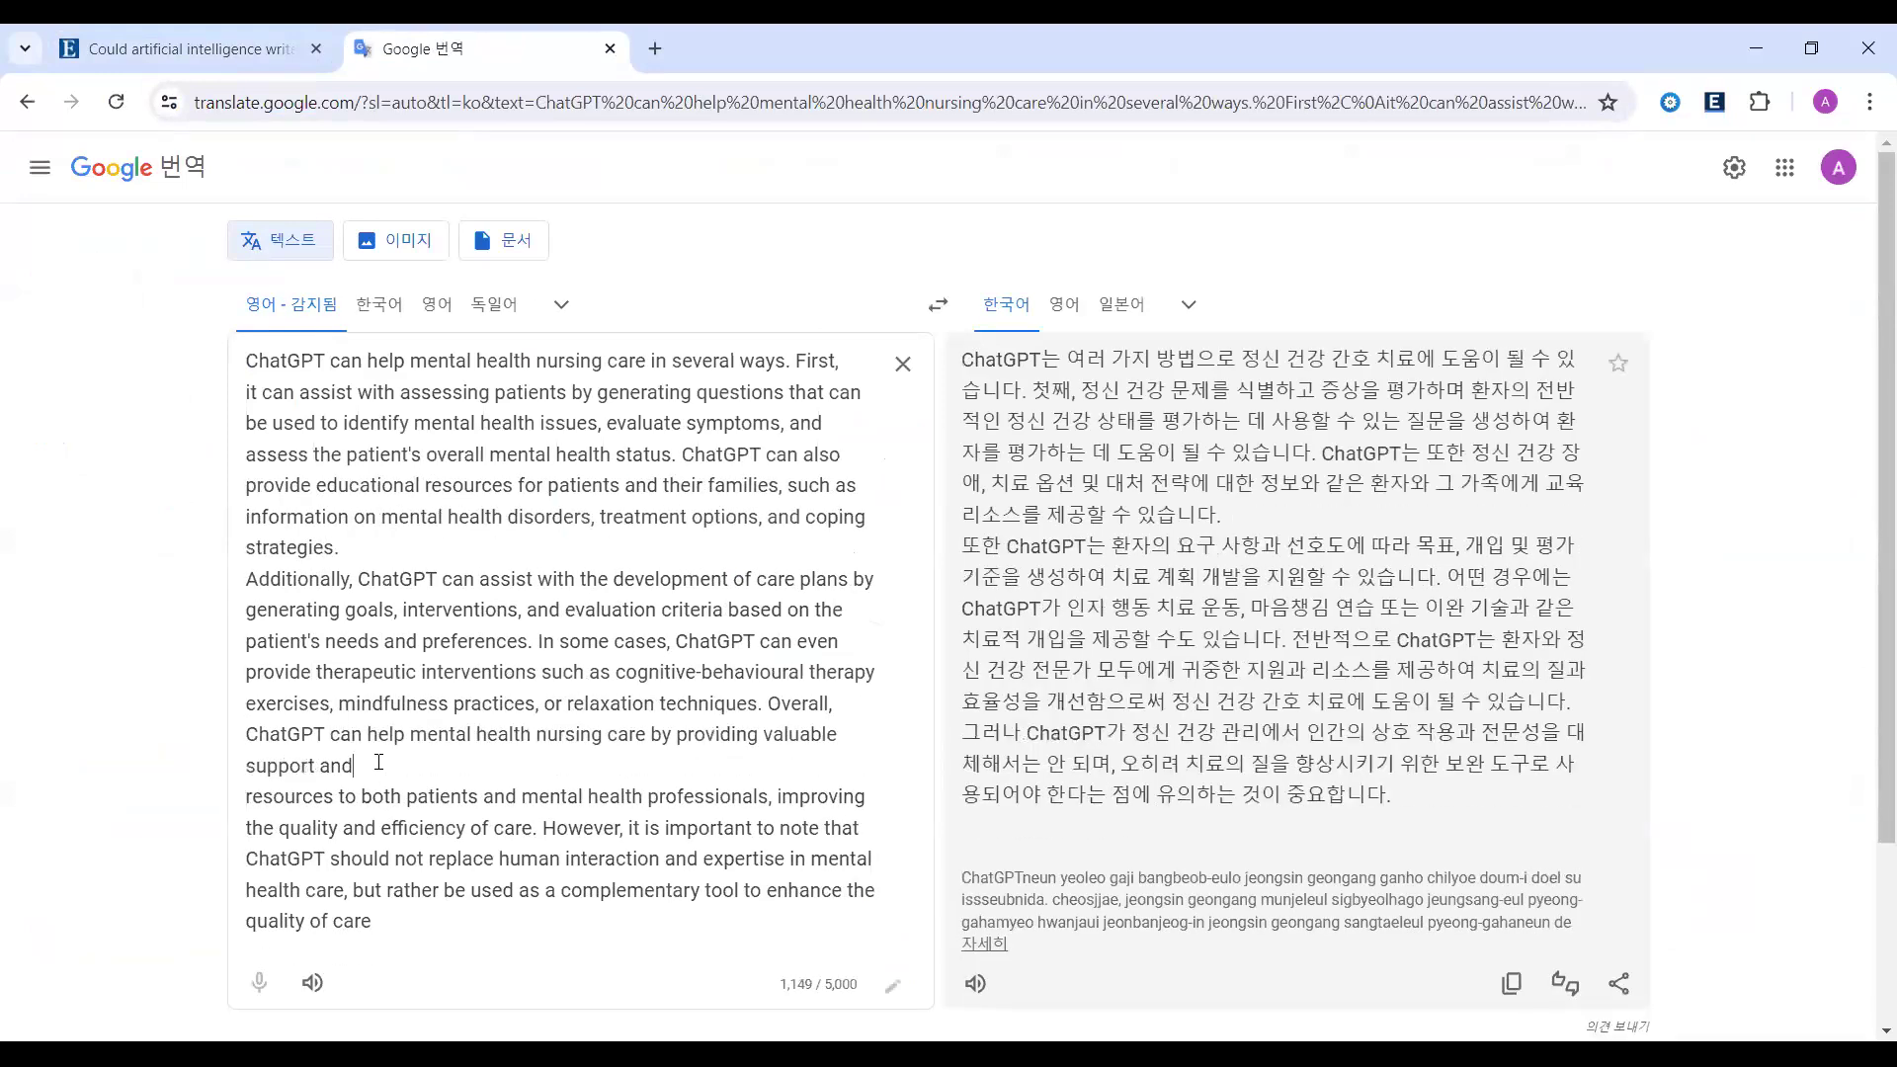
{"action": "left_click", "coordinate": [357, 766]}
{"action": "key", "text": "Delete"}
{"action": "left_click", "coordinate": [475, 798]}
{"action": "key", "text": "Delete"}
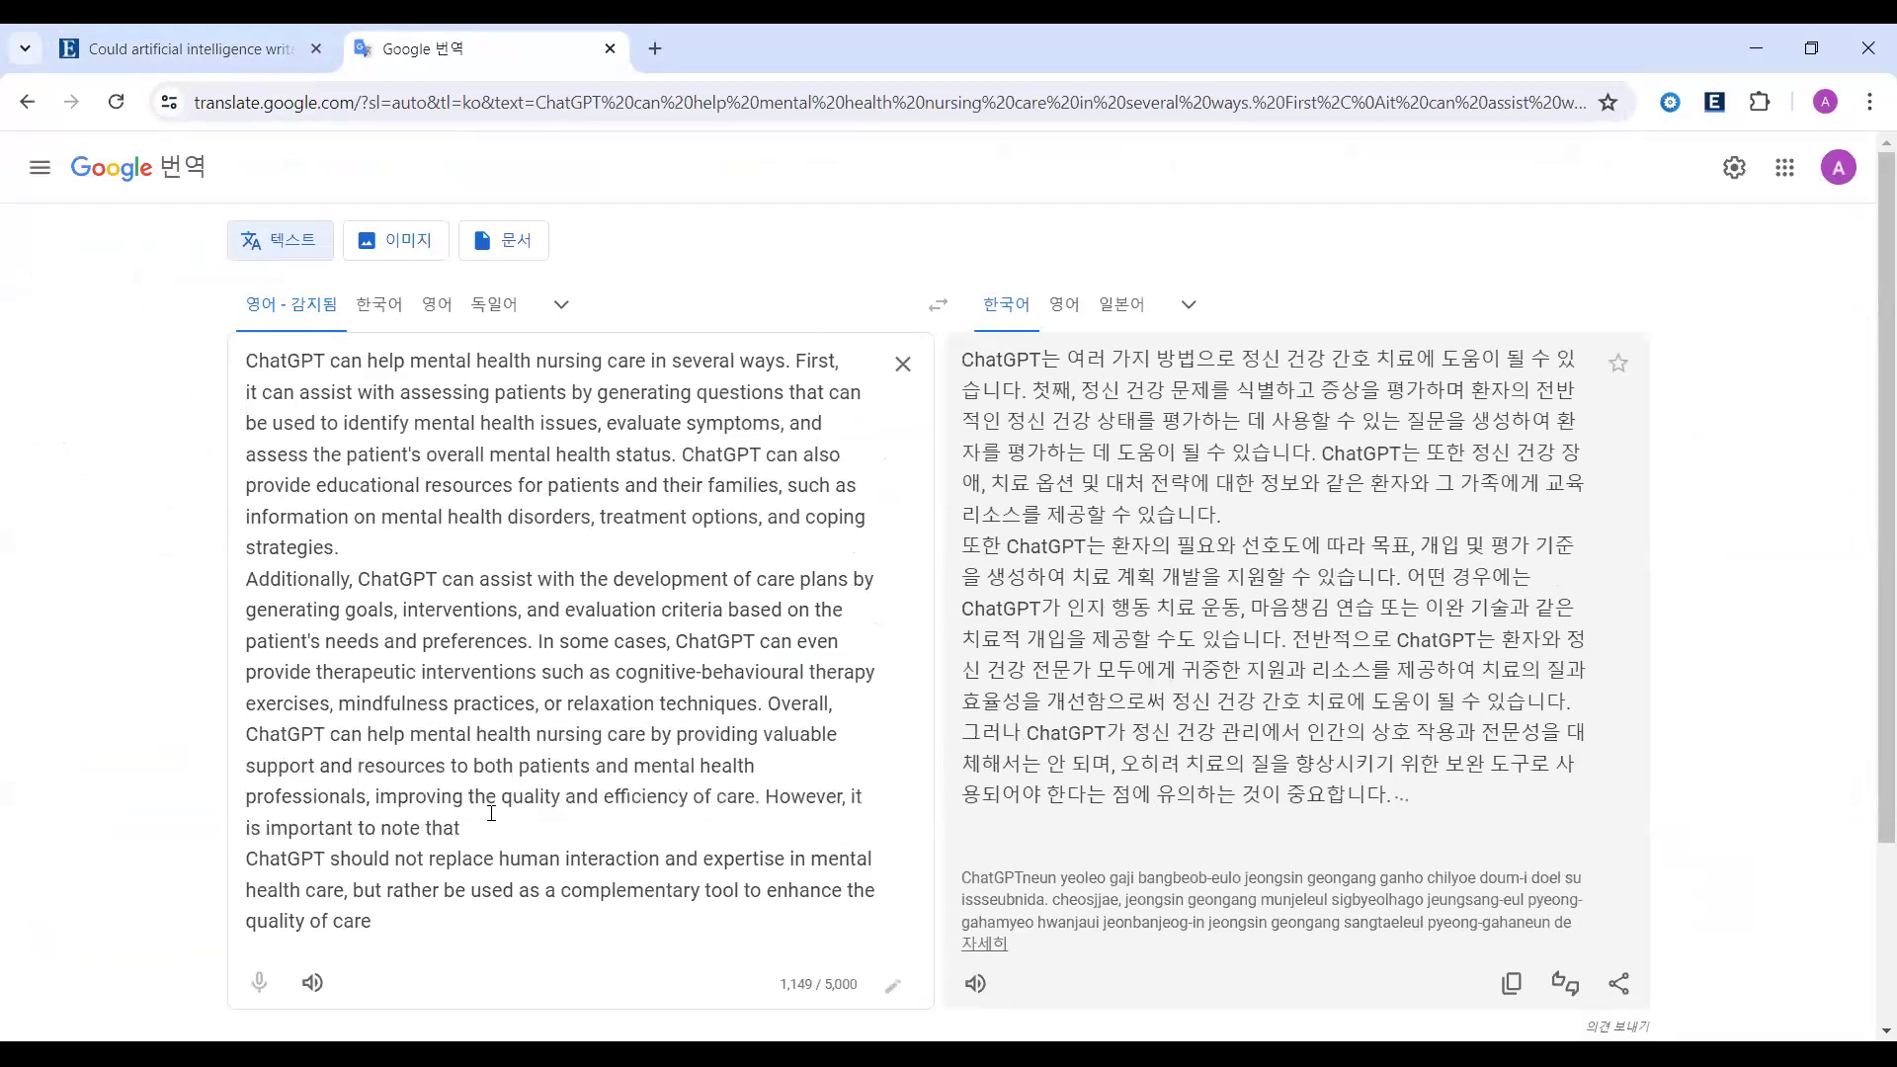
{"action": "left_click", "coordinate": [501, 827]}
{"action": "key", "text": "Delete"}
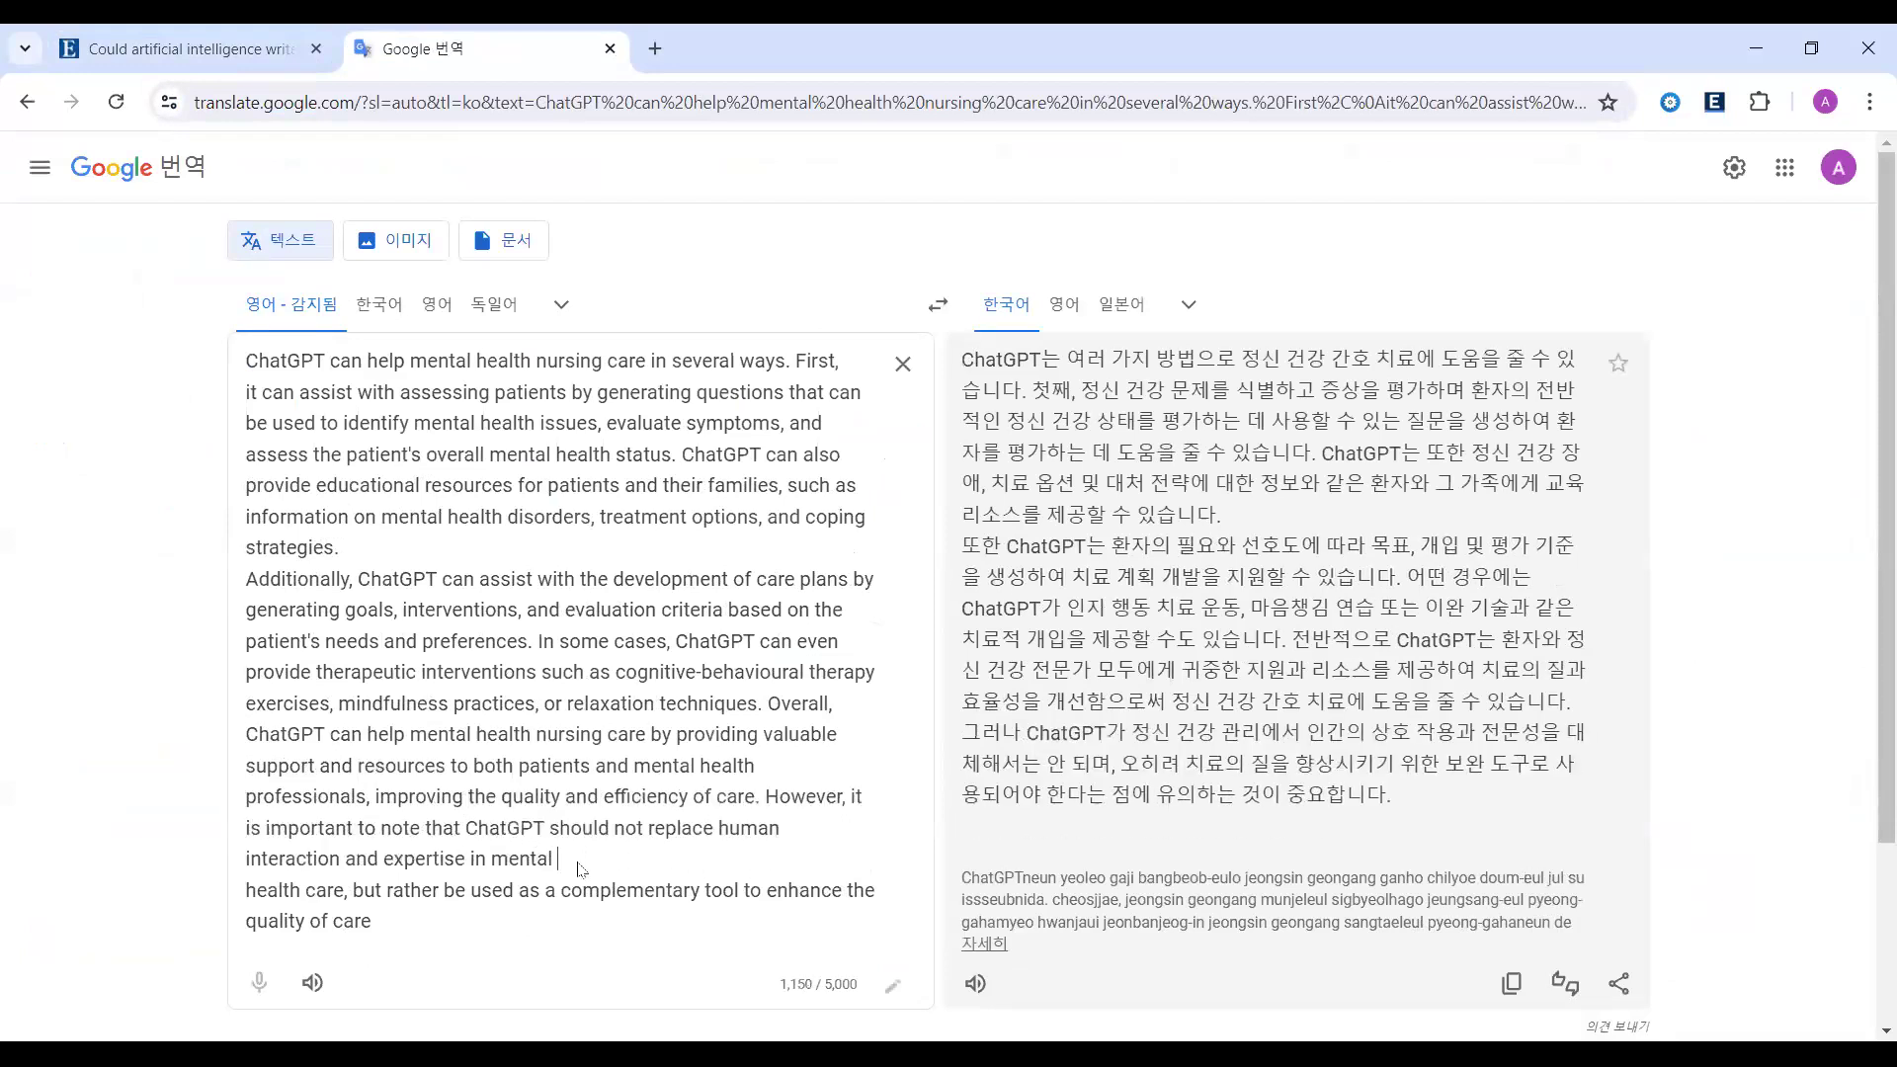
{"action": "key", "text": "Delete"}
{"action": "left_click", "coordinate": [586, 906]}
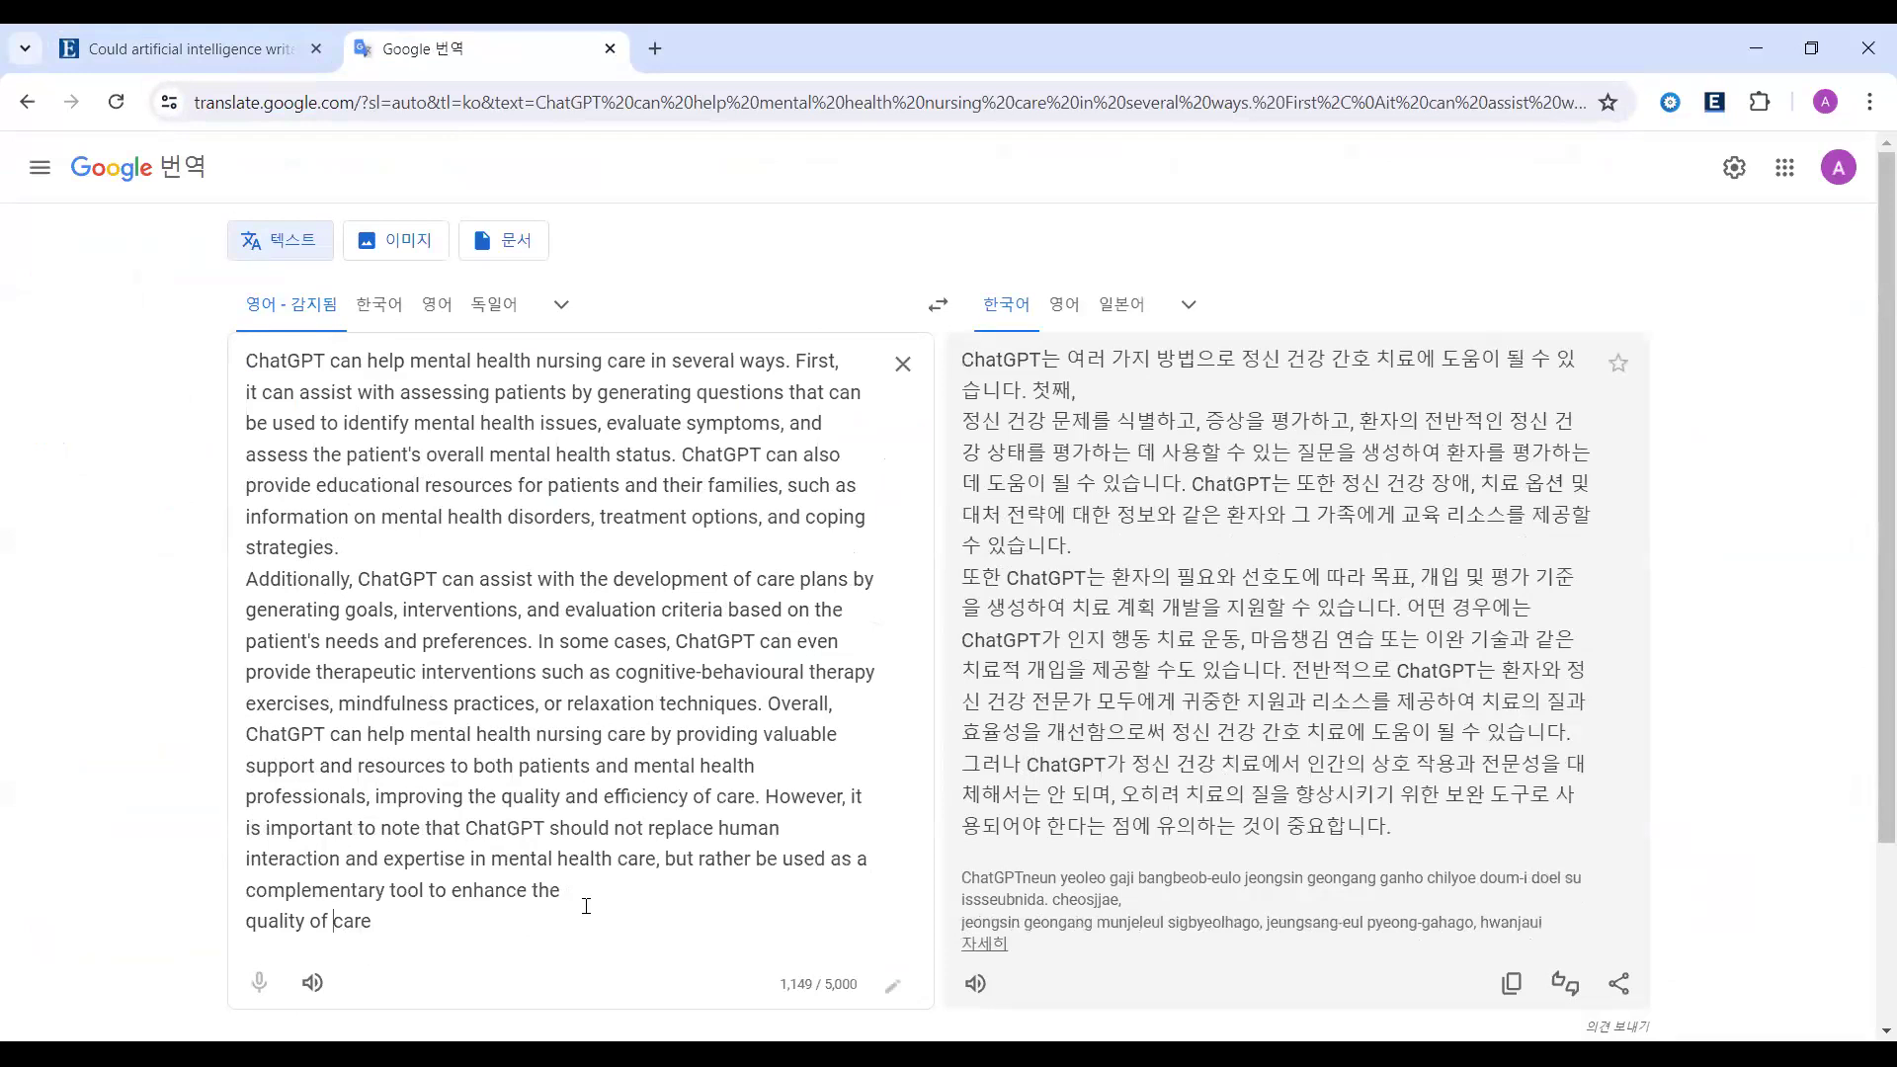
{"action": "key", "text": "Delete"}
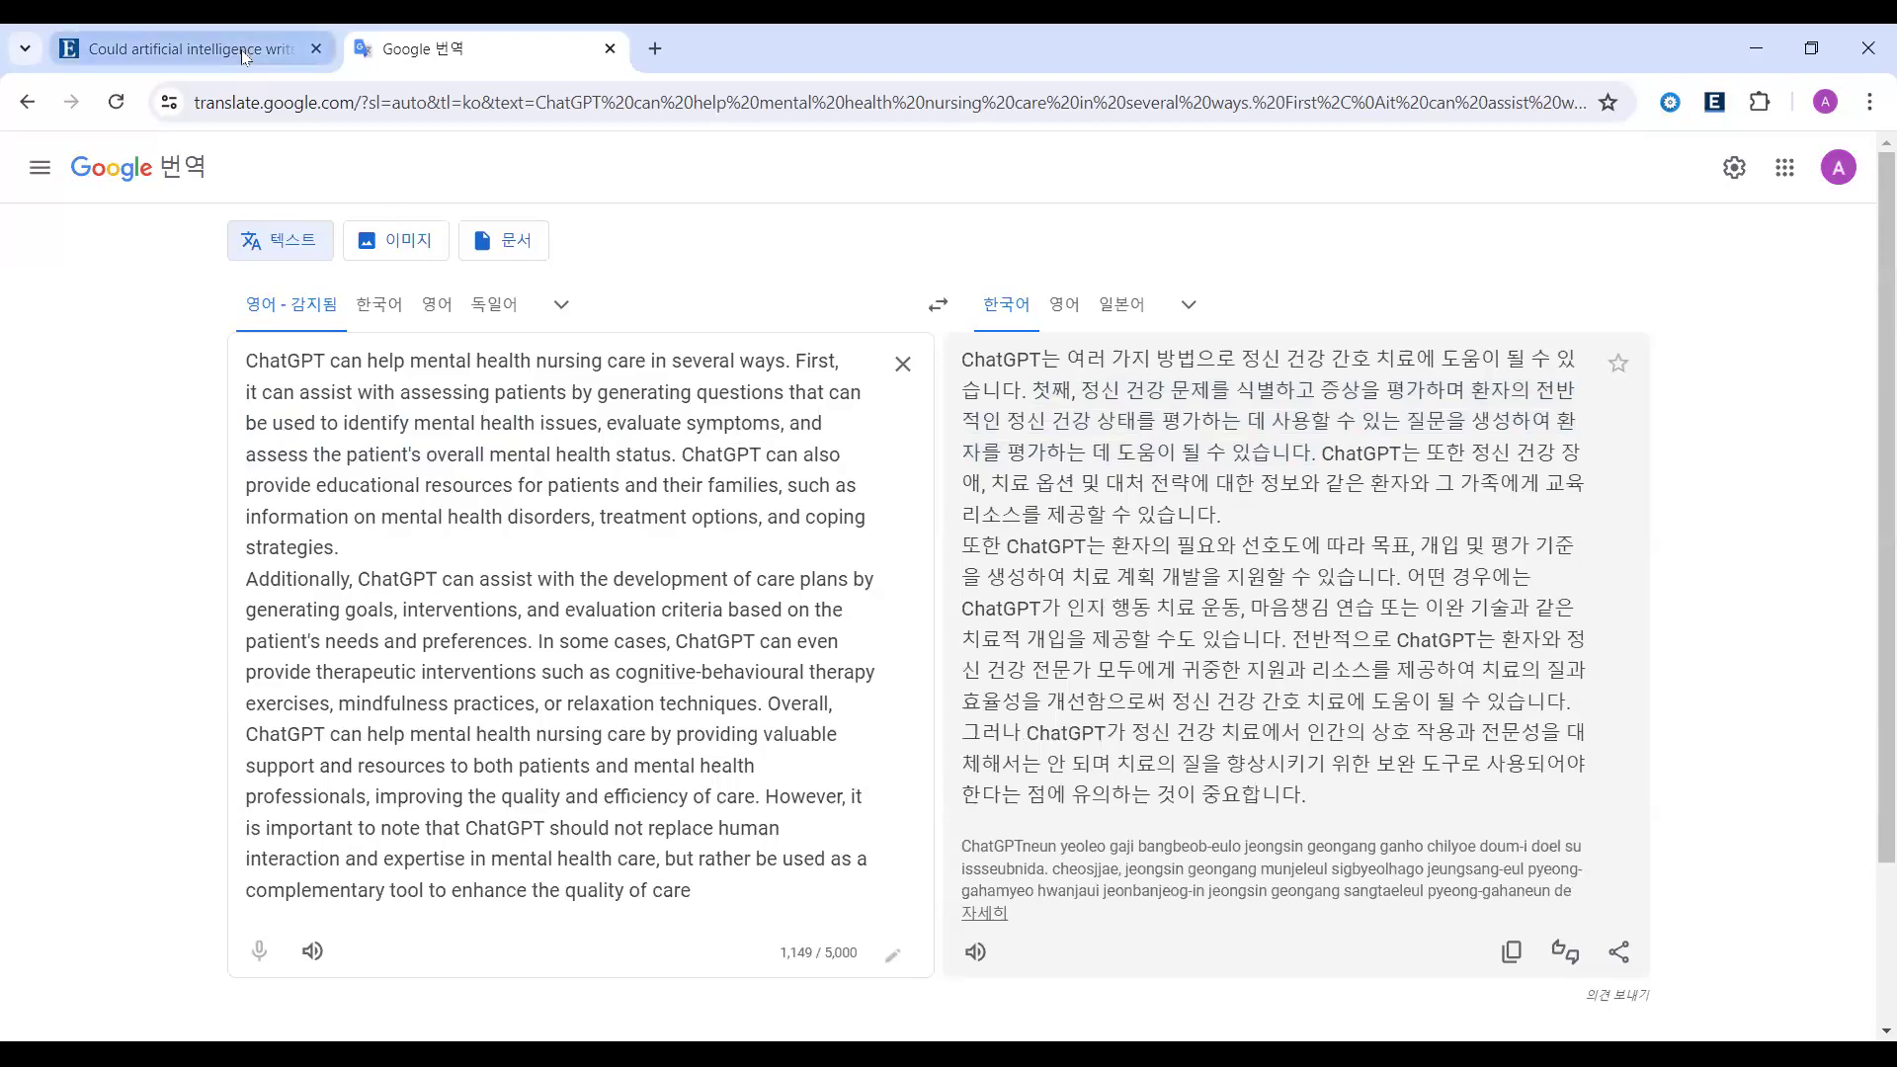
- Return to the article PDF and review the ChatGPT paragraph on page 3 and the text before it
{"action": "left_click", "coordinate": [188, 49]}
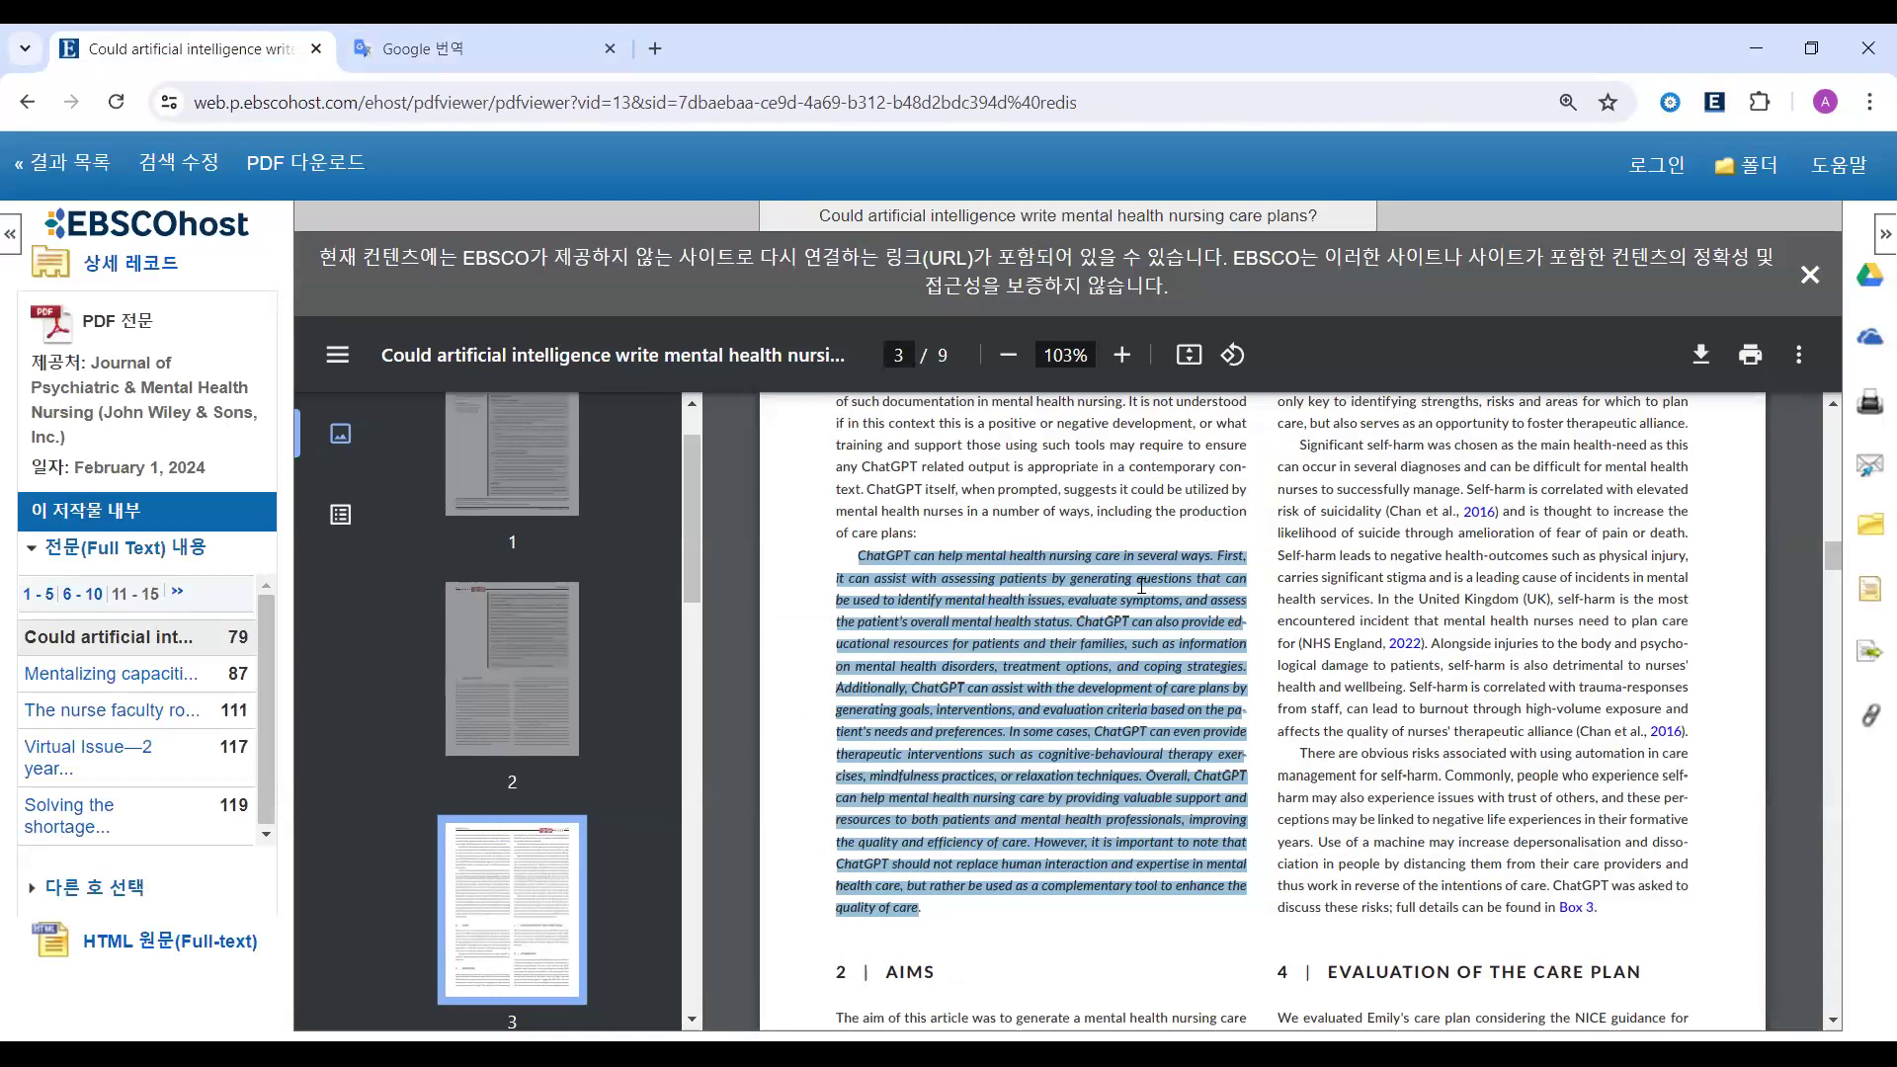
{"action": "left_click", "coordinate": [885, 543]}
{"action": "left_click_drag", "start_coordinate": [866, 561], "coordinate": [932, 926]}
{"action": "left_click", "coordinate": [886, 580]}
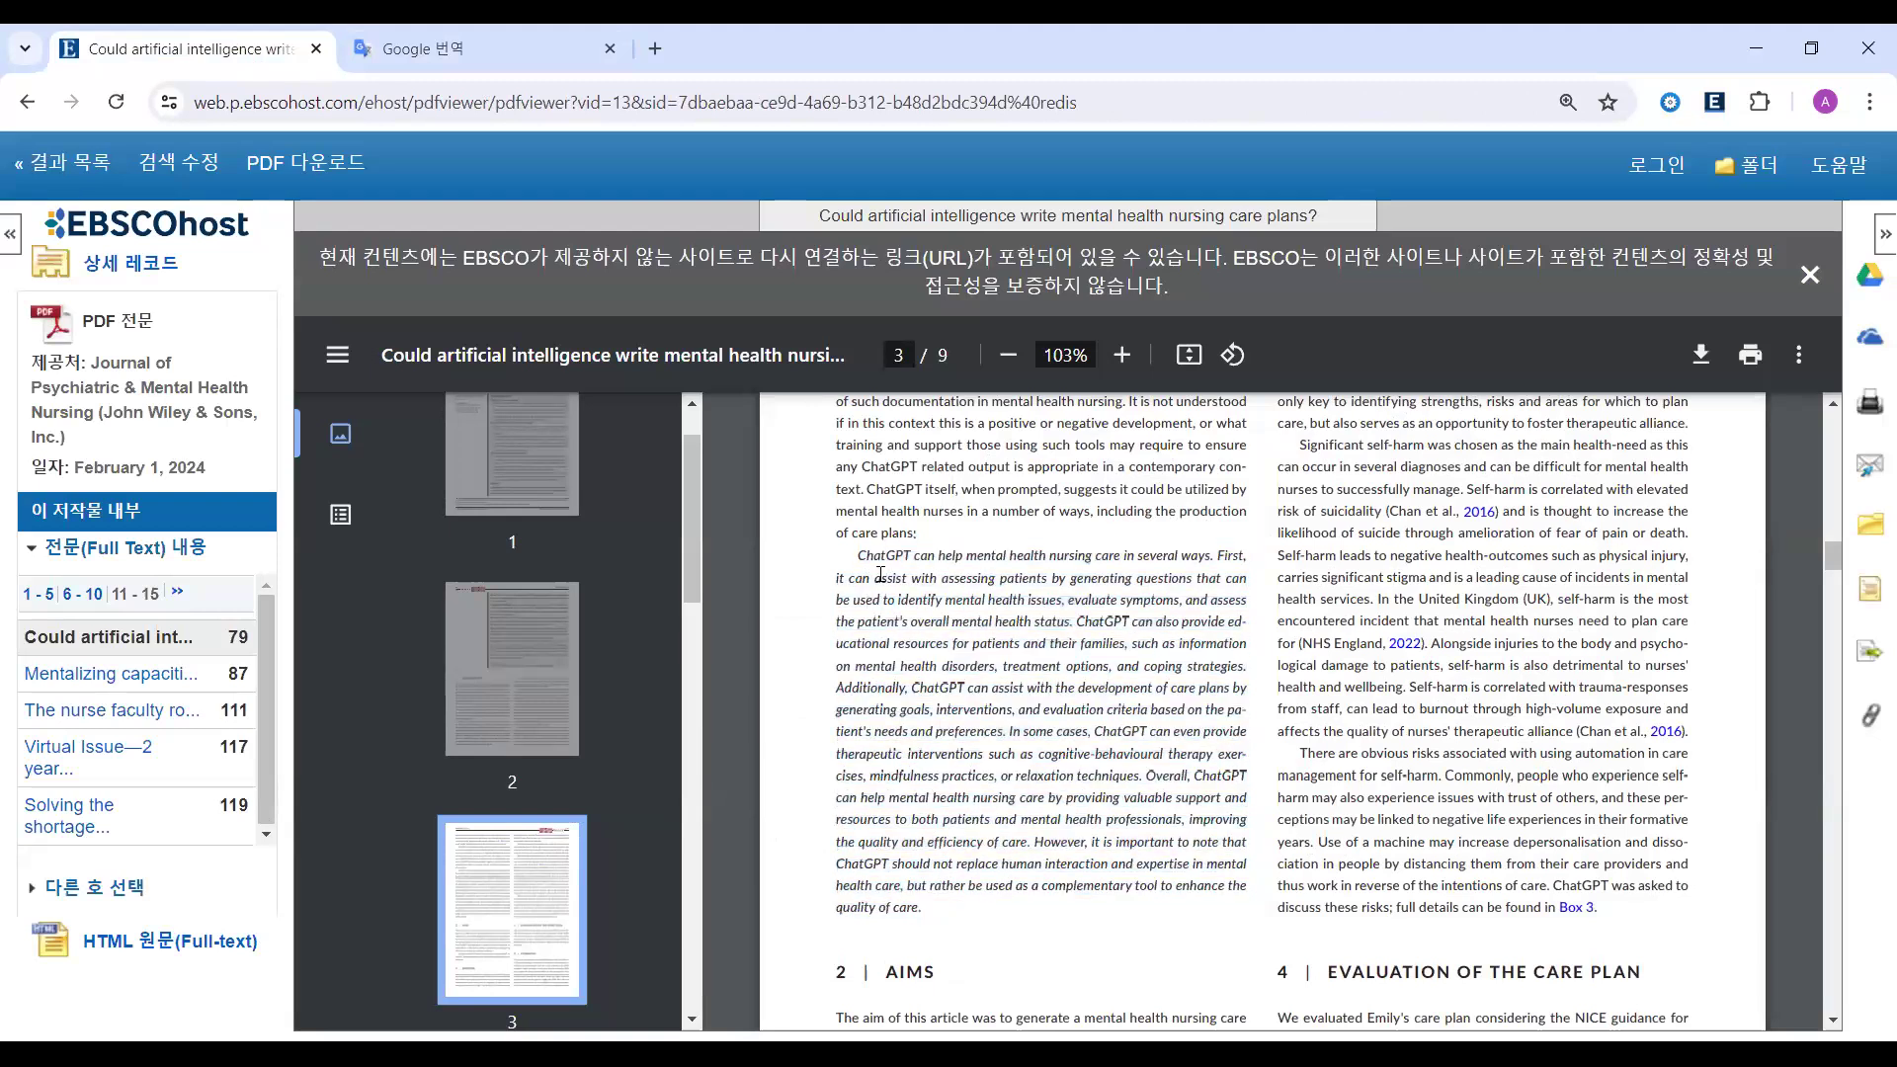
{"action": "left_click_drag", "start_coordinate": [871, 556], "coordinate": [936, 911]}
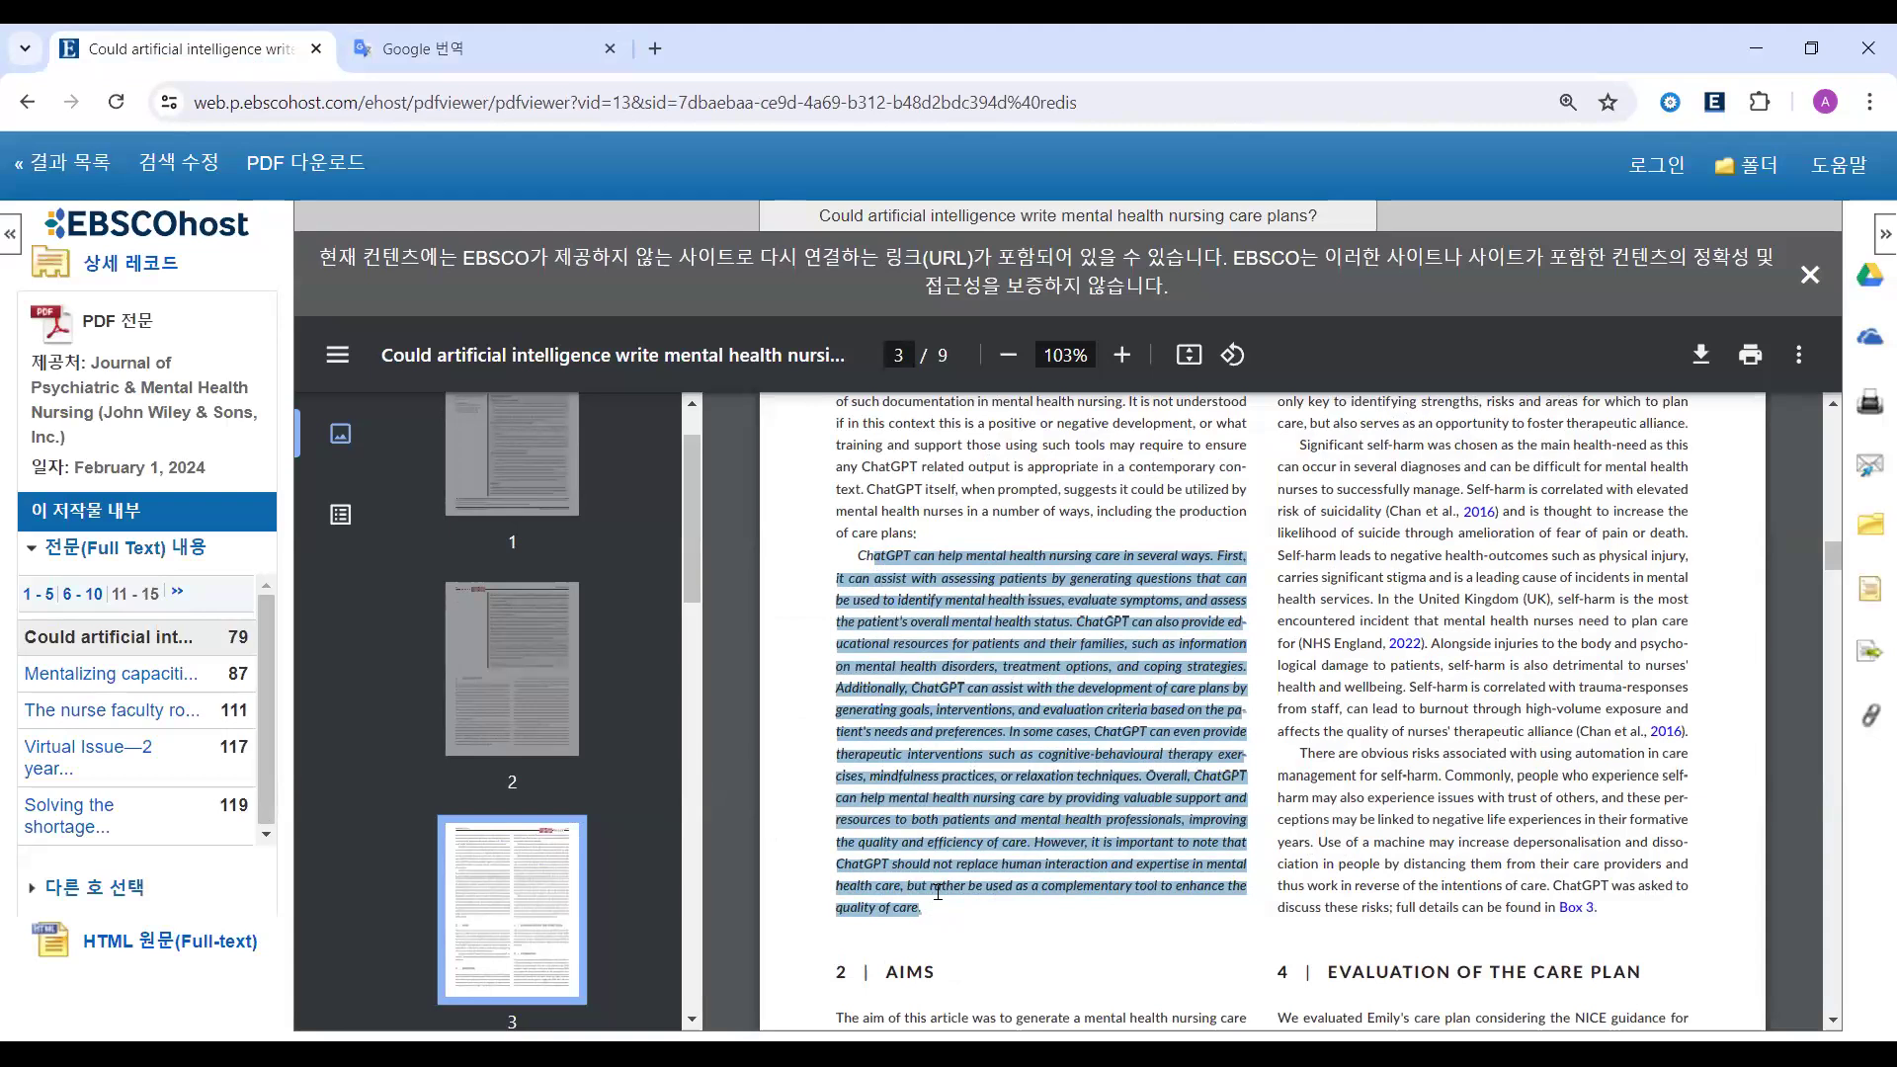
{"action": "scroll", "coordinate": [1204, 777], "scroll_direction": "up", "scroll_amount": 2}
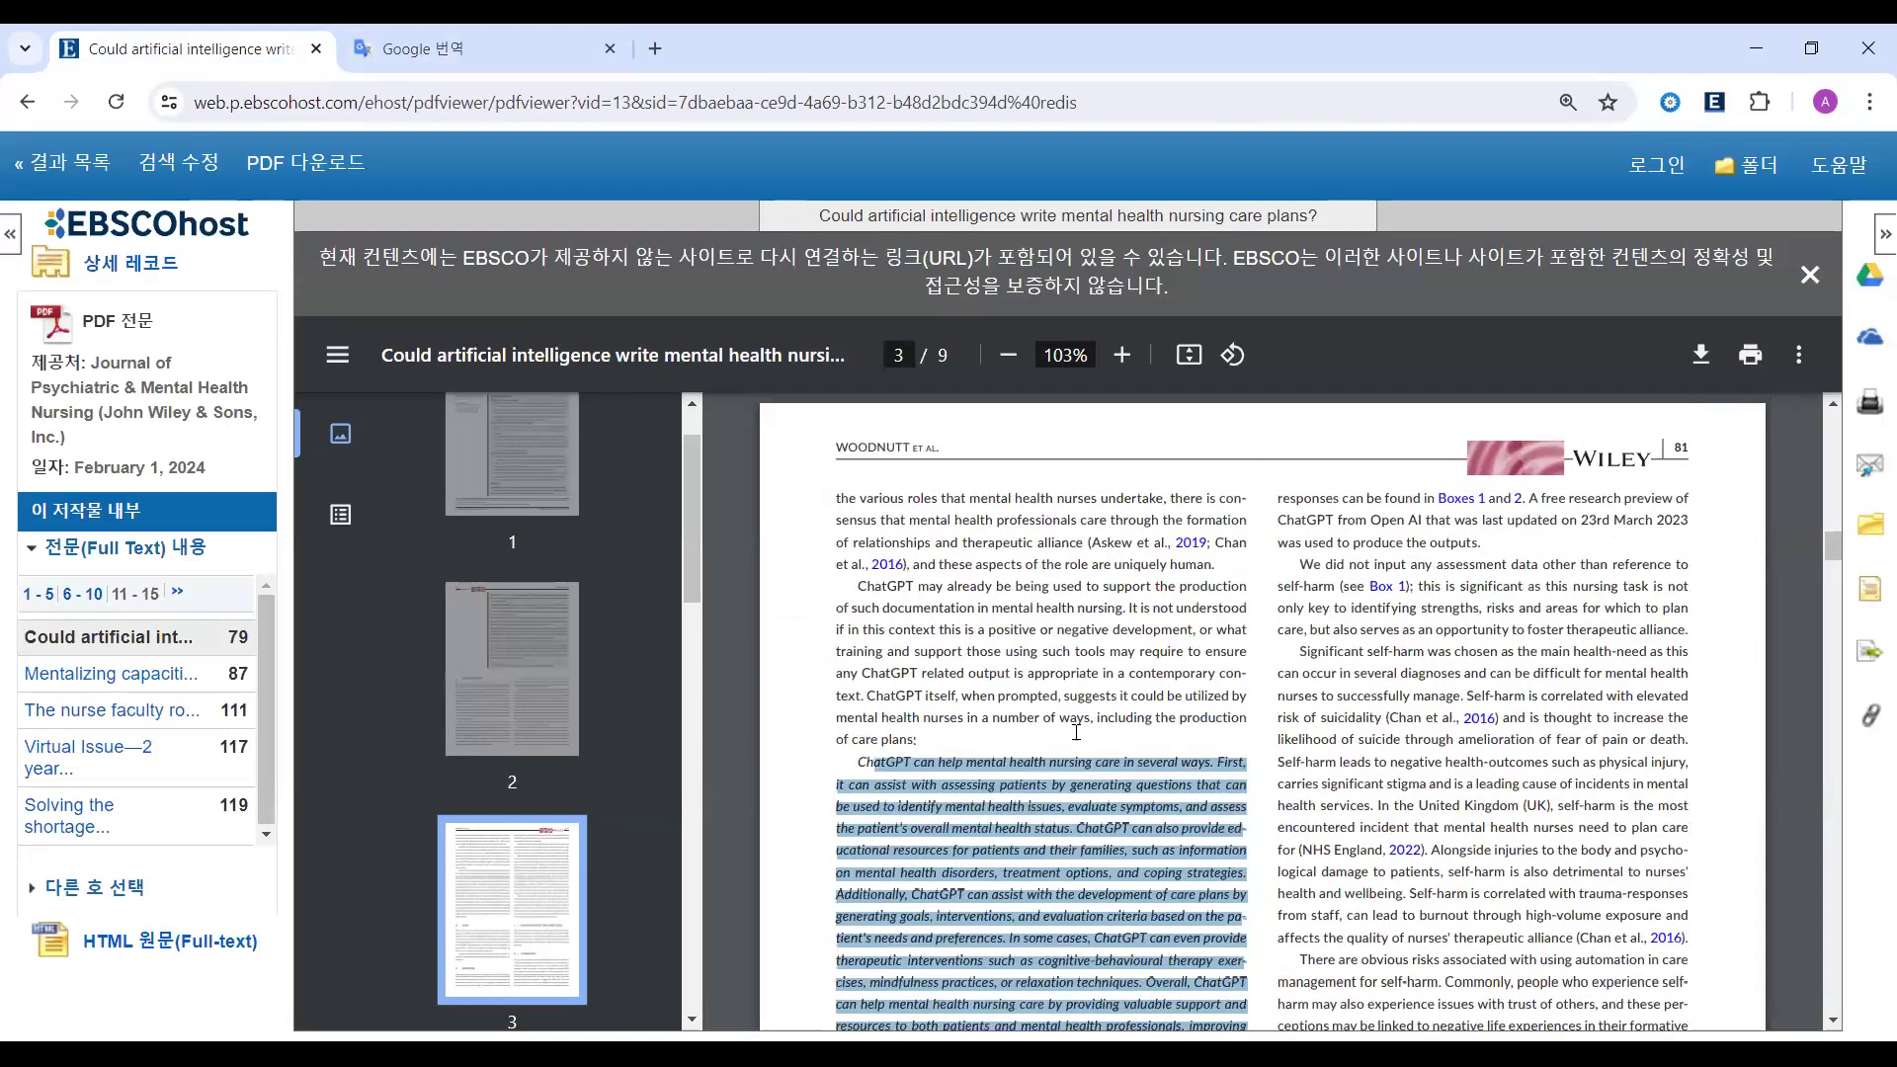
{"action": "left_click", "coordinate": [963, 603]}
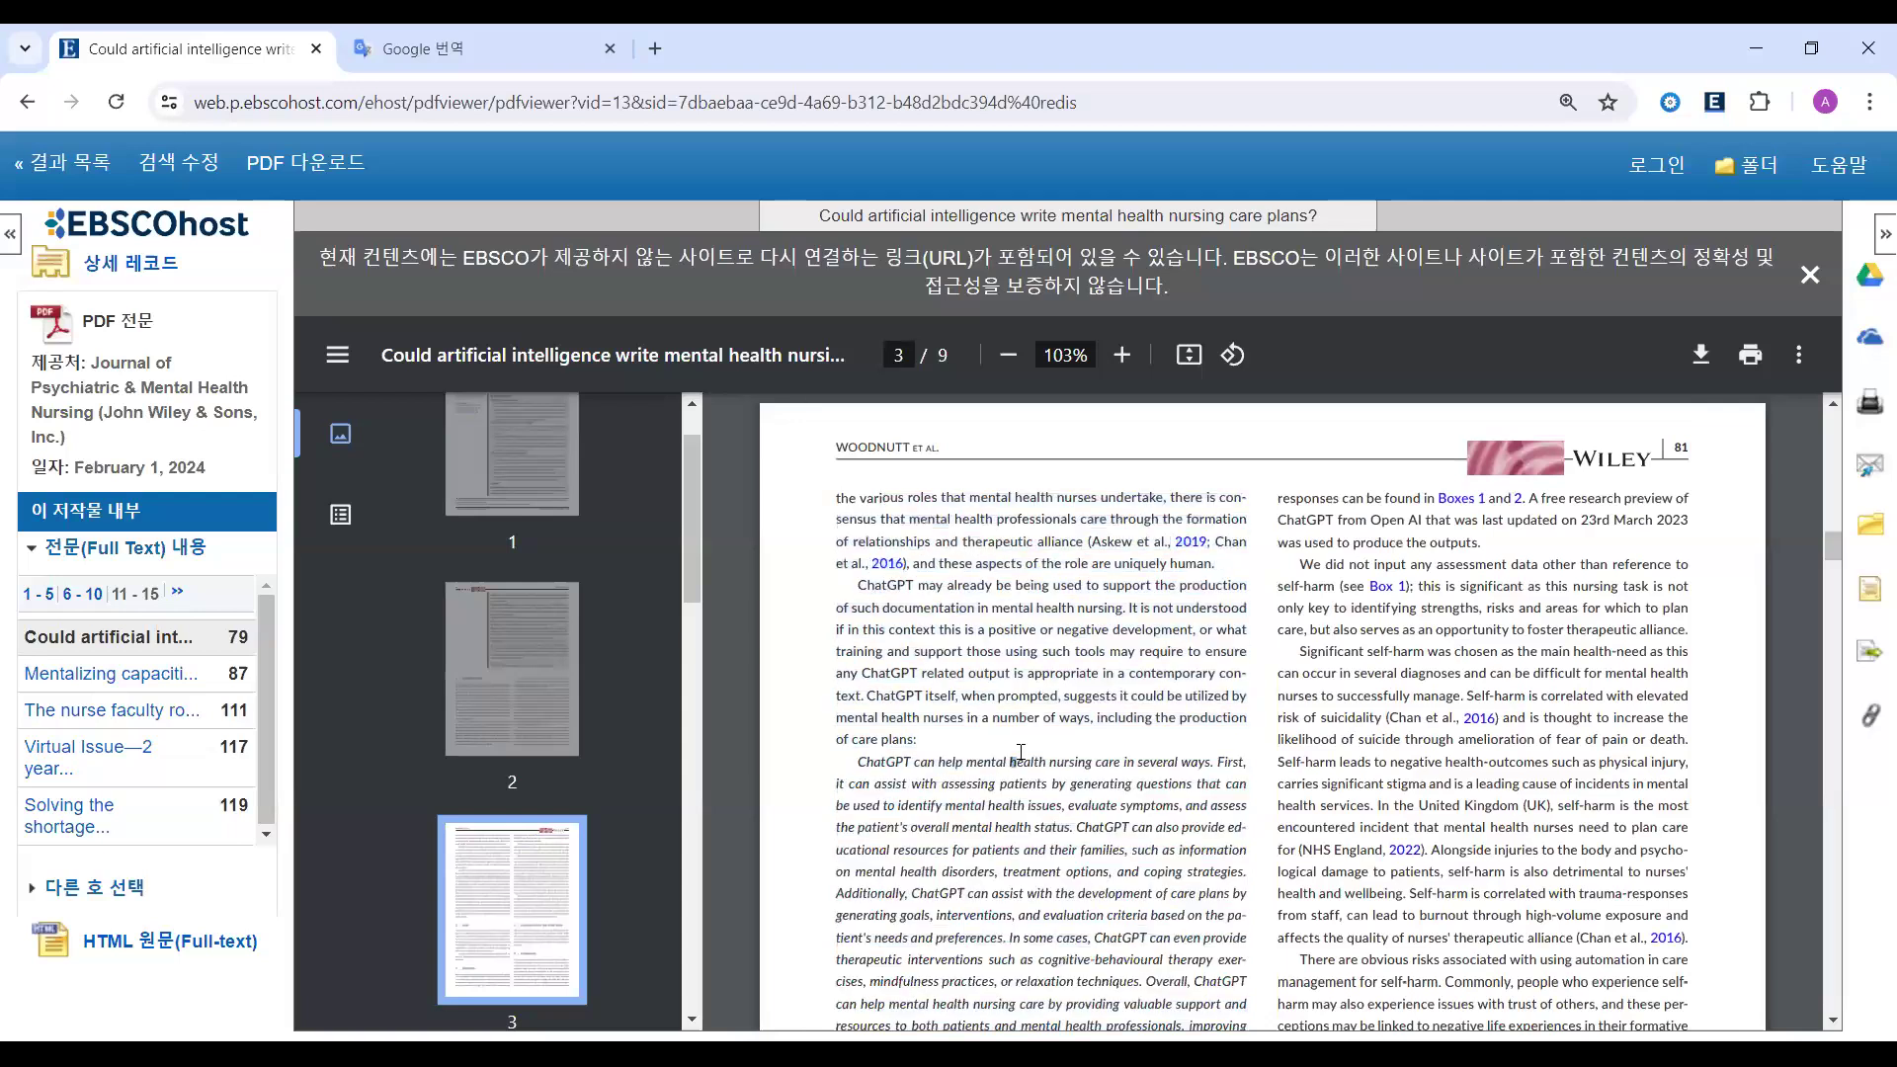
- Go back to the article's first page and examine its title
{"action": "scroll", "coordinate": [1020, 753], "scroll_direction": "up", "scroll_amount": 10}
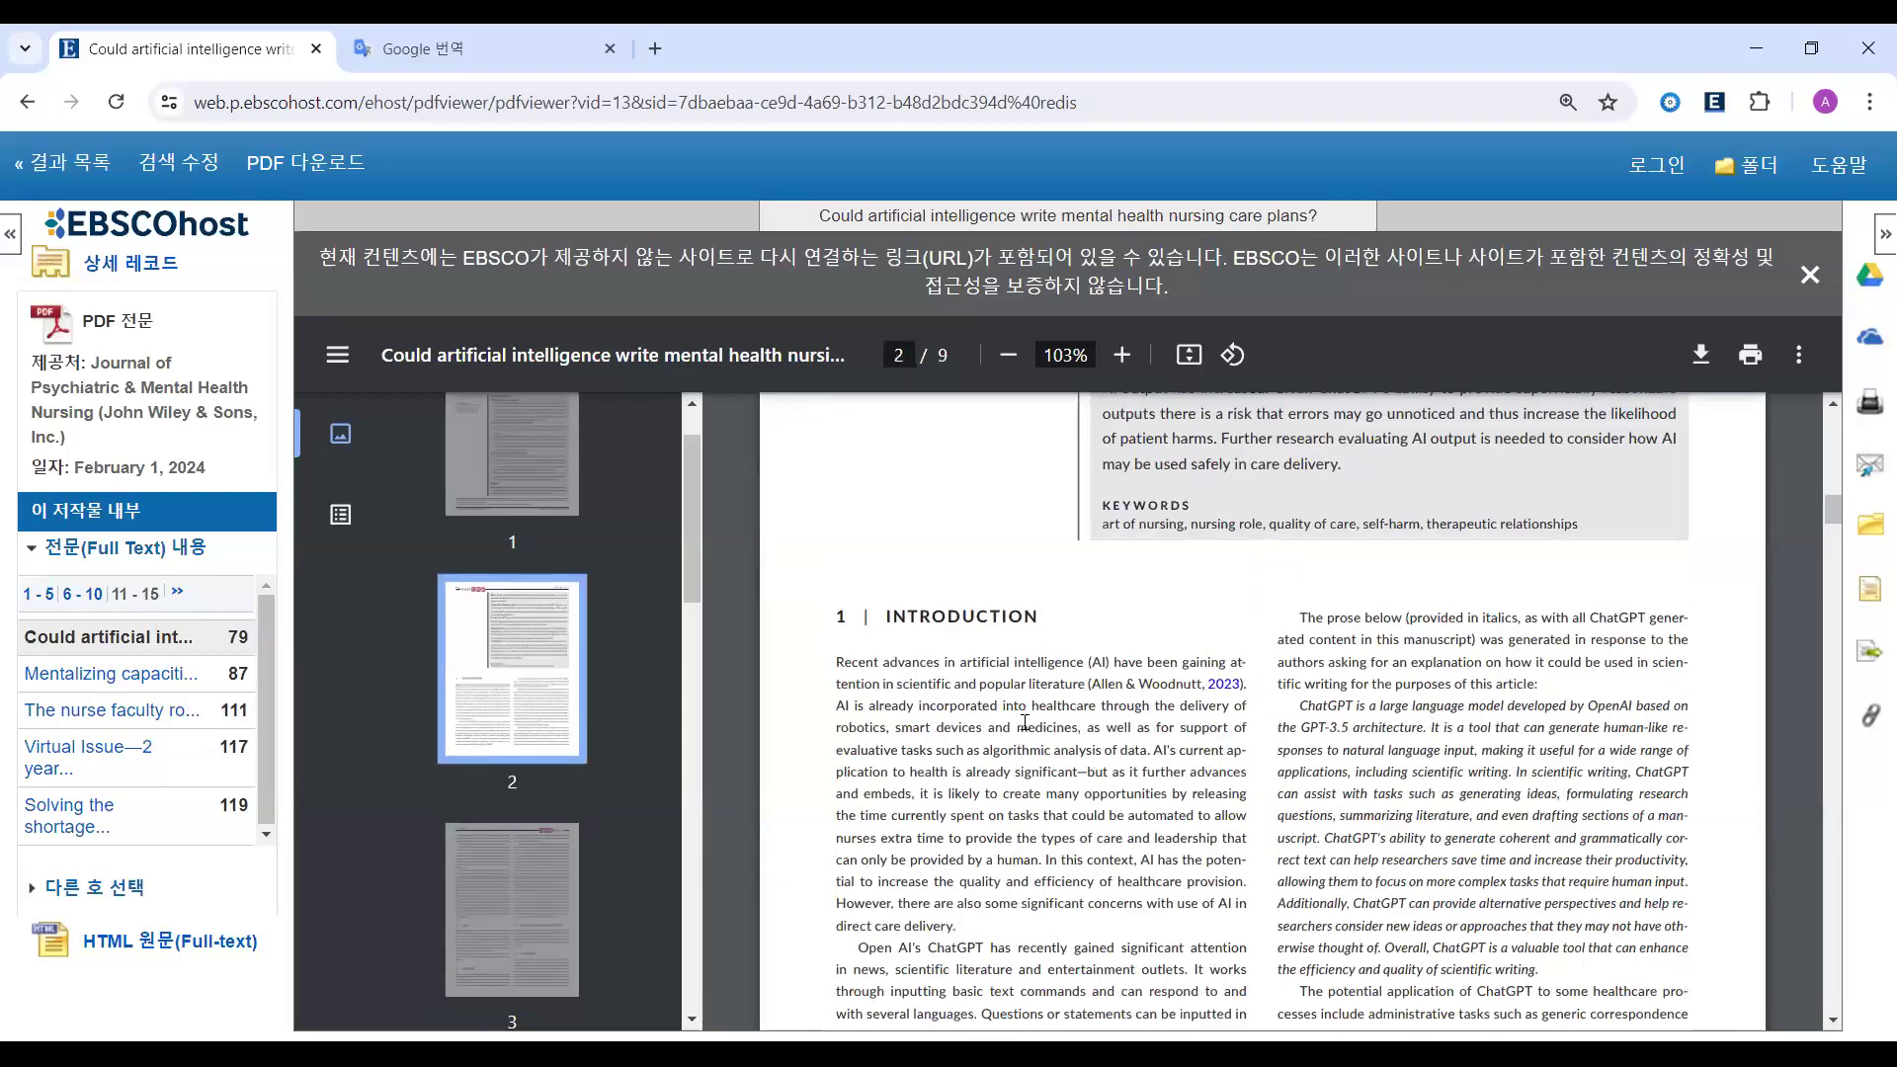
{"action": "scroll", "coordinate": [1047, 726], "scroll_direction": "up", "scroll_amount": 4}
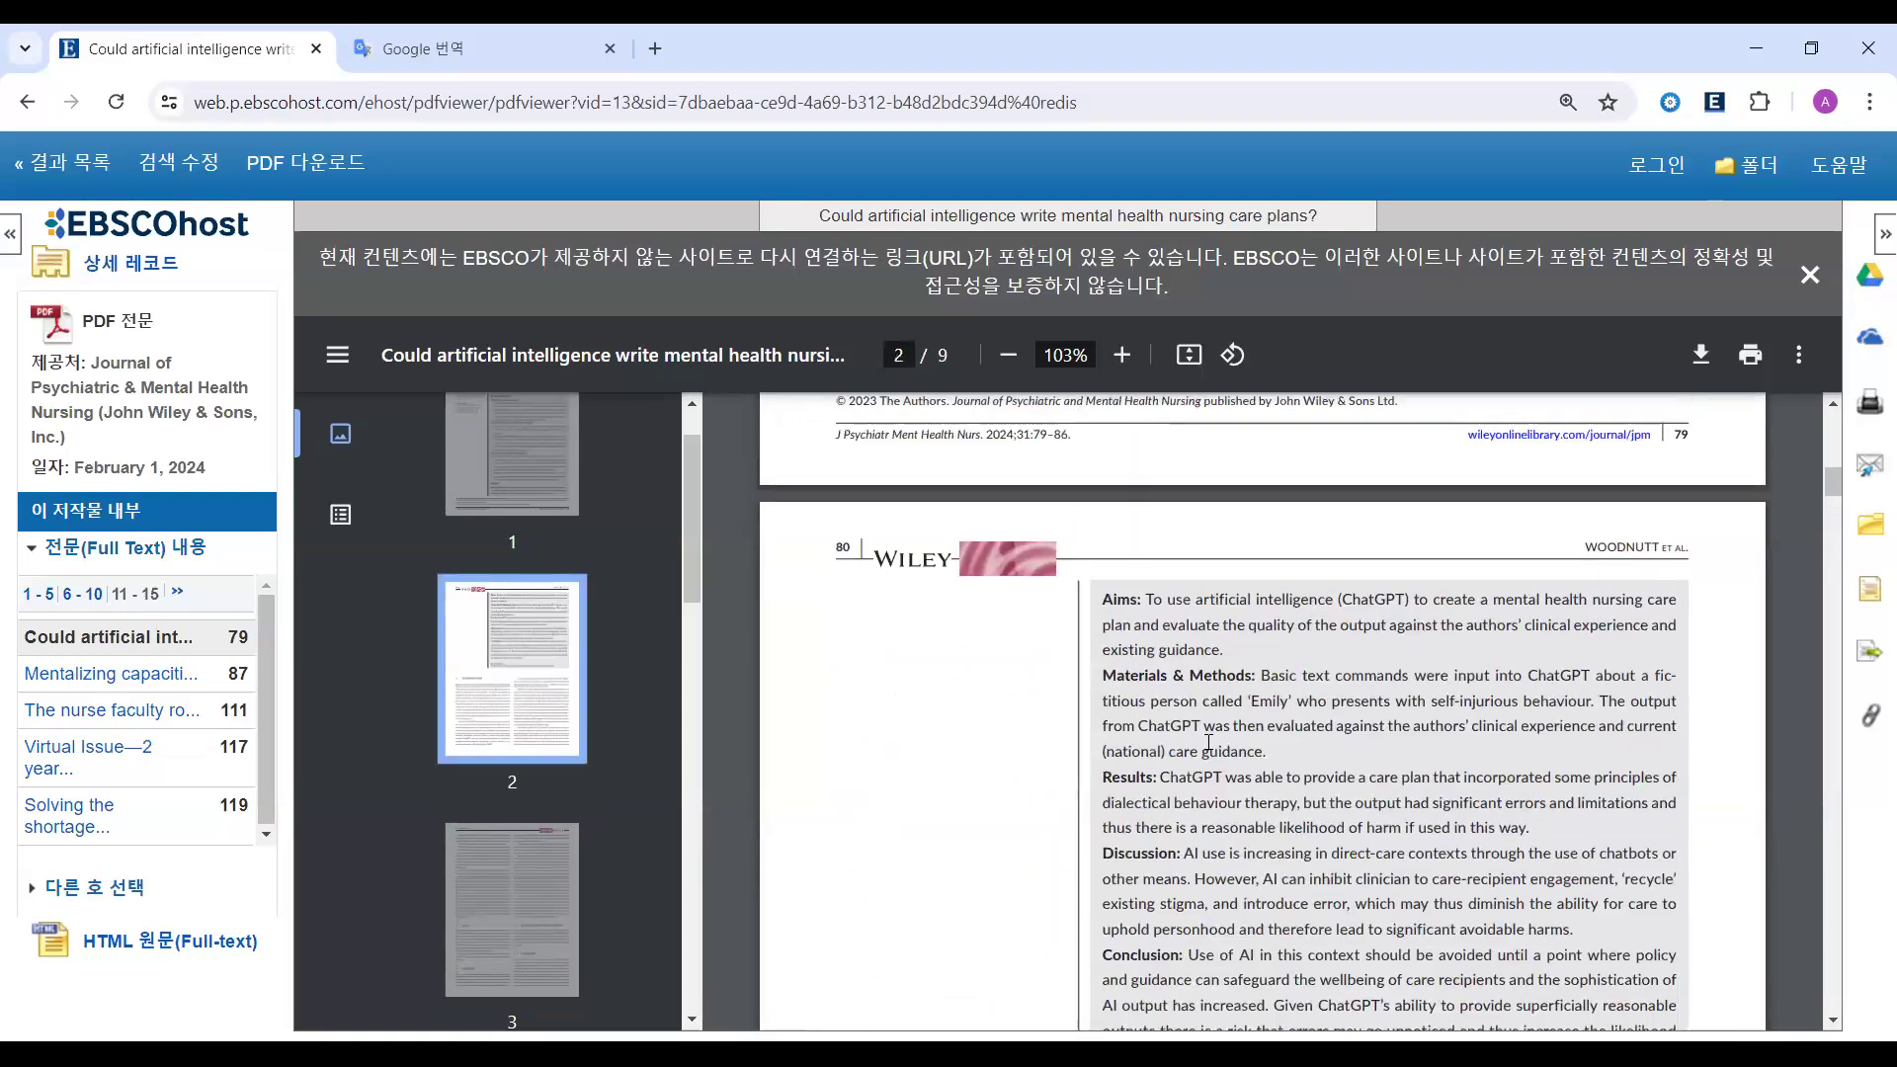
{"action": "scroll", "coordinate": [1207, 741], "scroll_direction": "up", "scroll_amount": 11}
{"action": "scroll", "coordinate": [1207, 741], "scroll_direction": "up", "scroll_amount": 3}
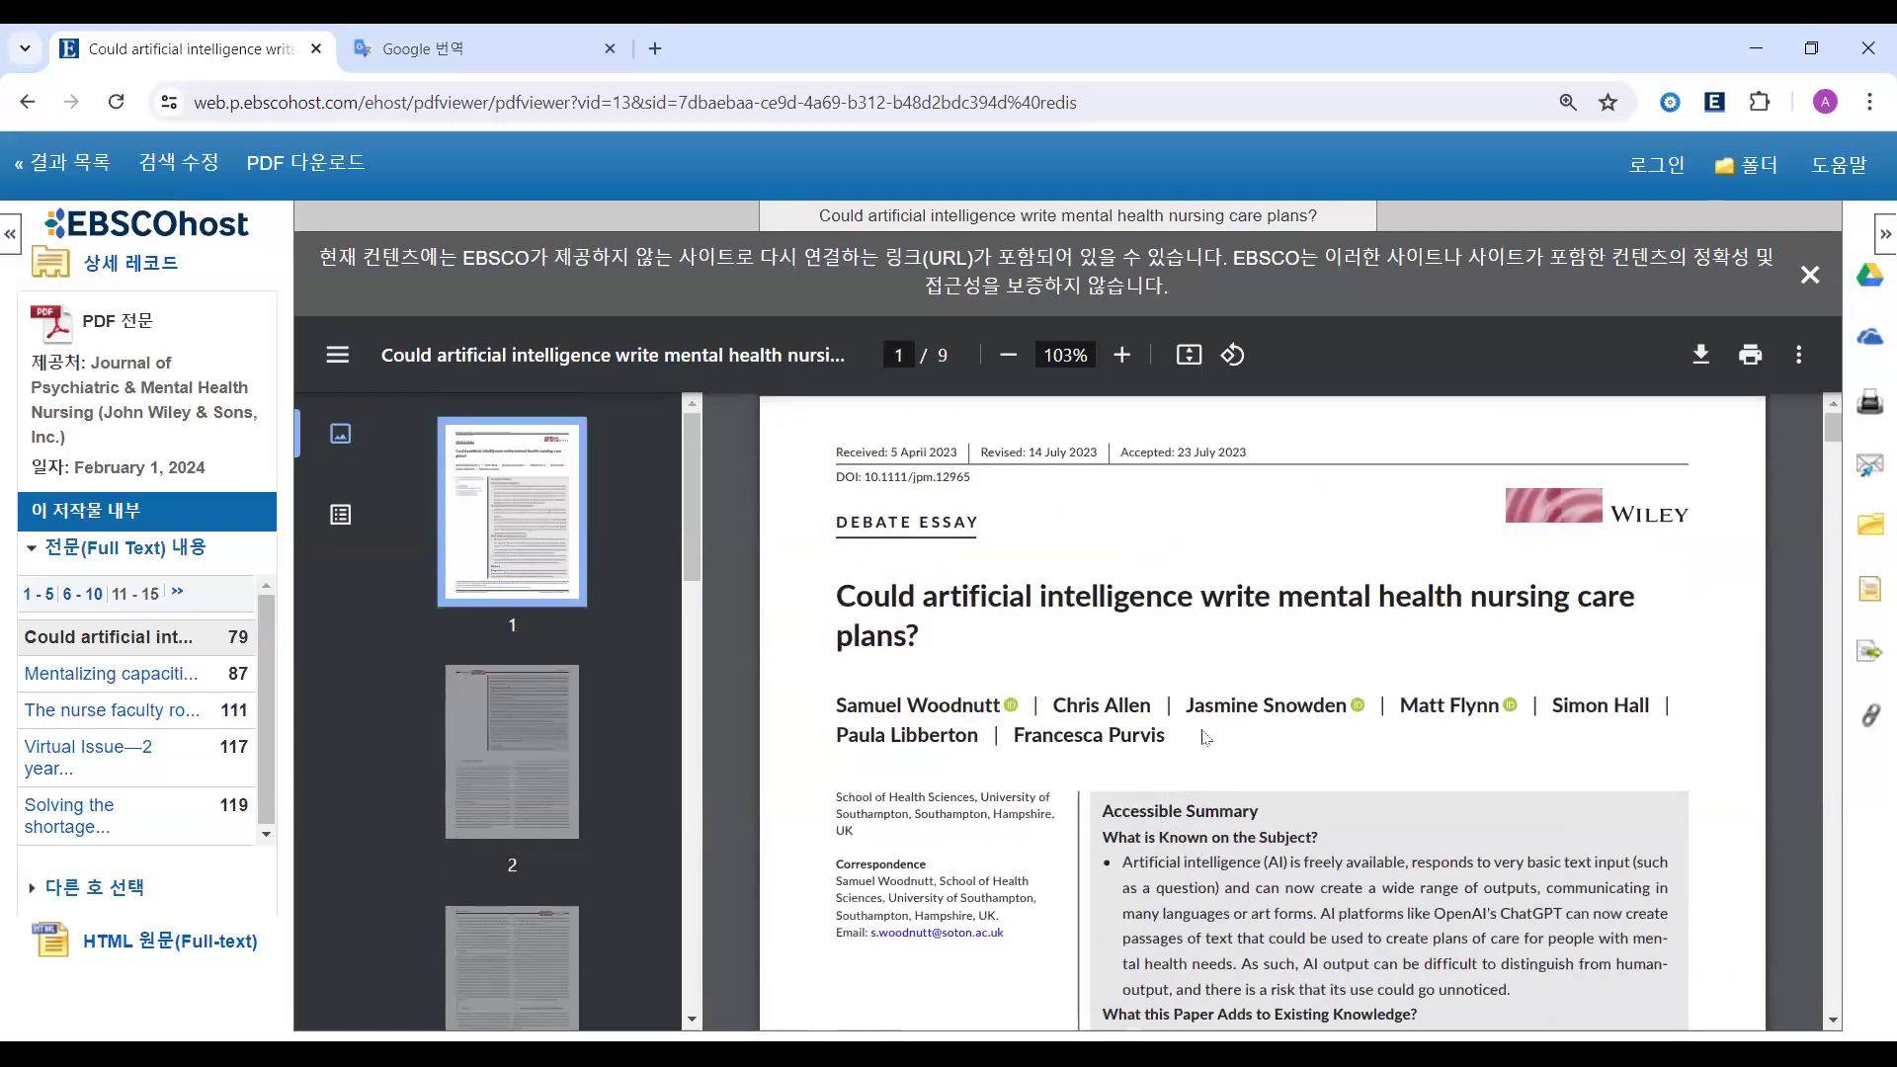
{"action": "left_click_drag", "start_coordinate": [856, 597], "coordinate": [1005, 687]}
{"action": "scroll", "coordinate": [1005, 687], "scroll_direction": "down", "scroll_amount": 2}
{"action": "scroll", "coordinate": [1004, 686], "scroll_direction": "up", "scroll_amount": 2}
{"action": "left_click", "coordinate": [1596, 528]}
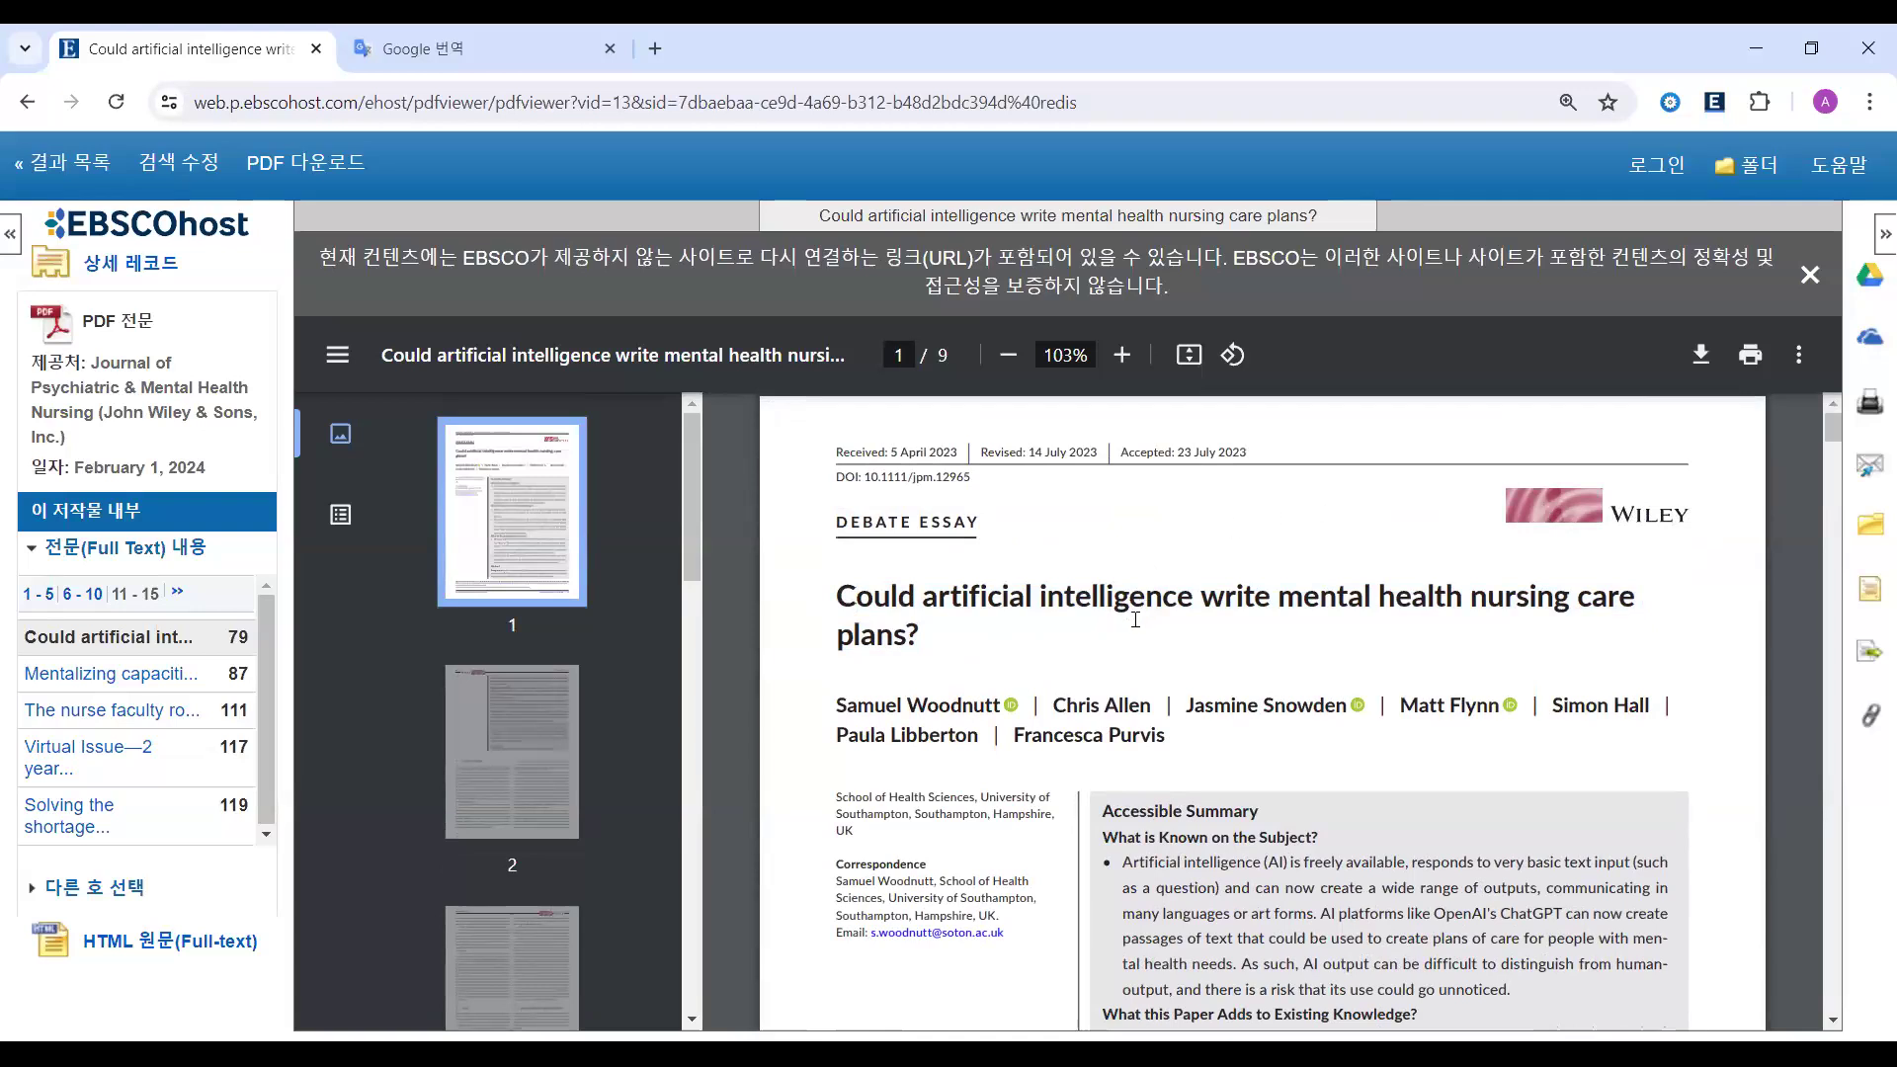
- Examine the Accessible Summary and the Background part of the abstract on the first page
{"action": "scroll", "coordinate": [1159, 610], "scroll_direction": "down", "scroll_amount": 4}
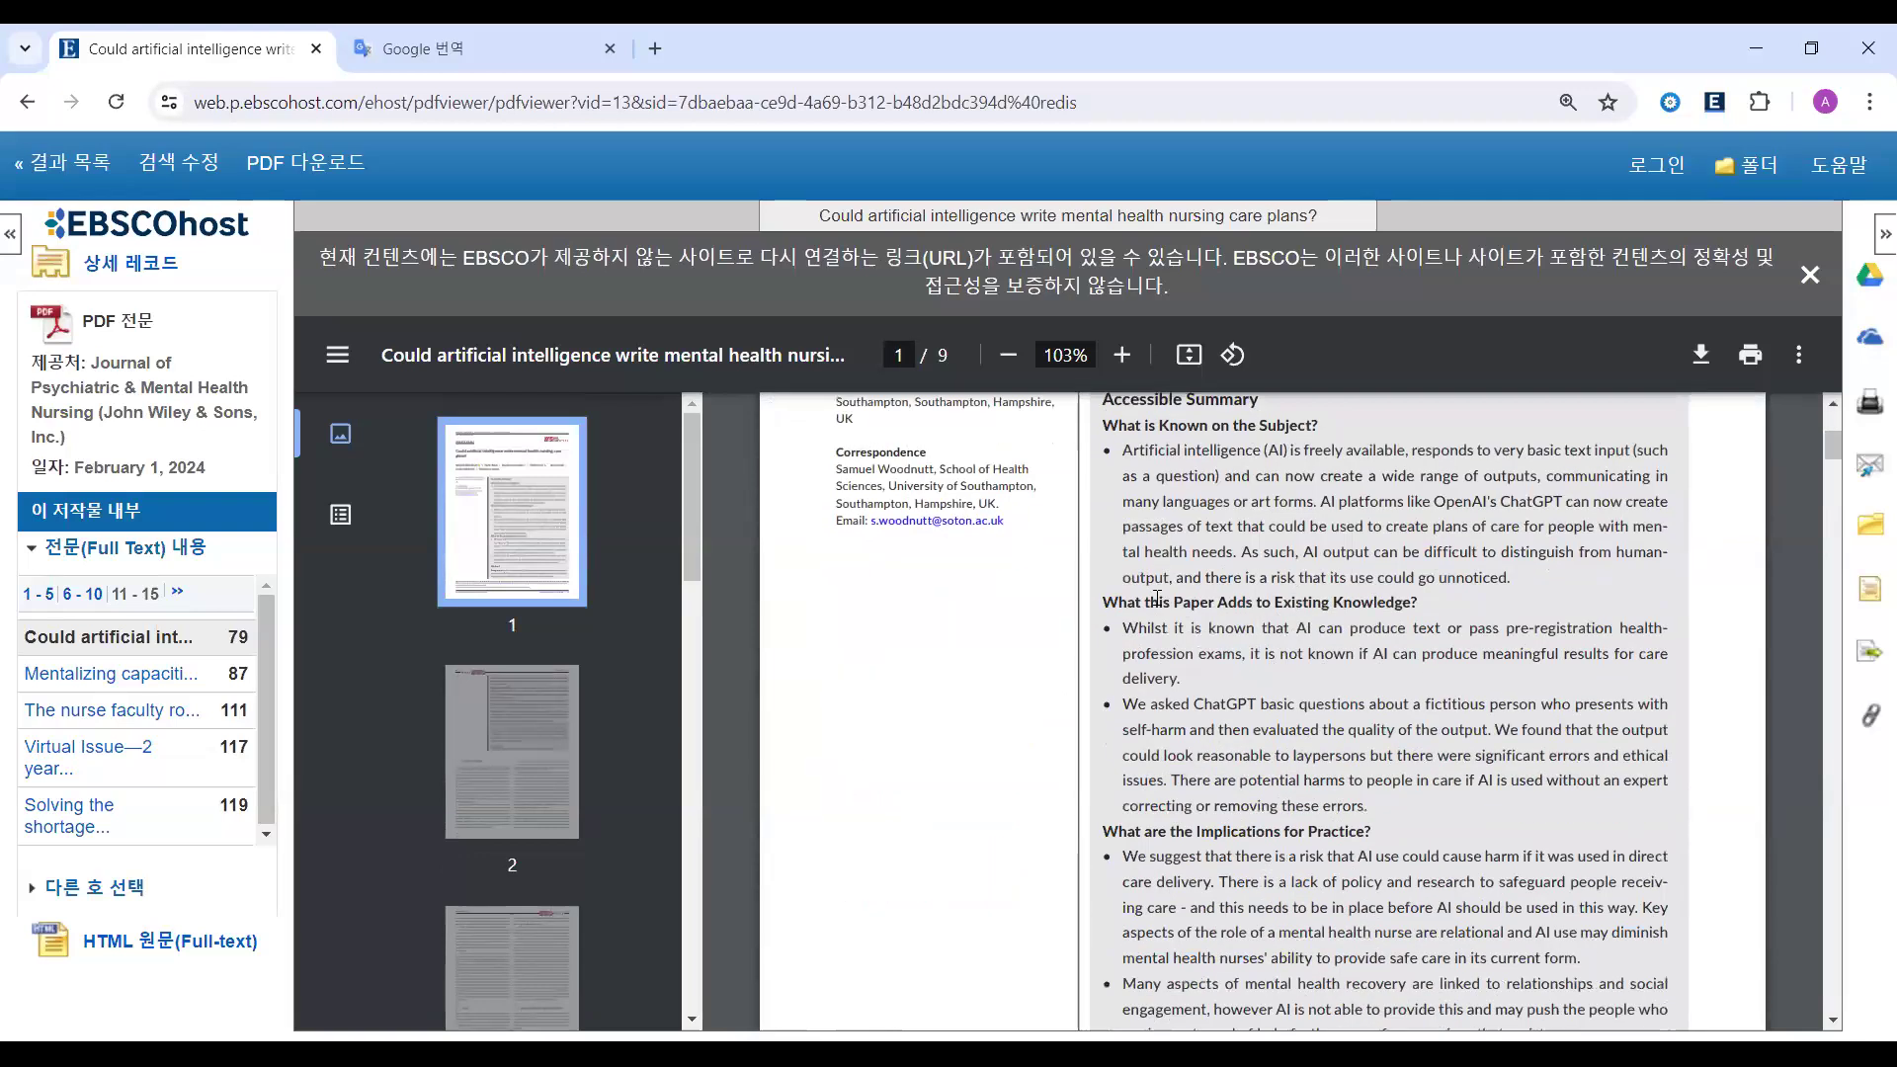
{"action": "scroll", "coordinate": [1174, 577], "scroll_direction": "up", "scroll_amount": 2}
{"action": "left_click_drag", "start_coordinate": [1102, 587], "coordinate": [1580, 733]}
{"action": "scroll", "coordinate": [1284, 657], "scroll_direction": "down", "scroll_amount": 6}
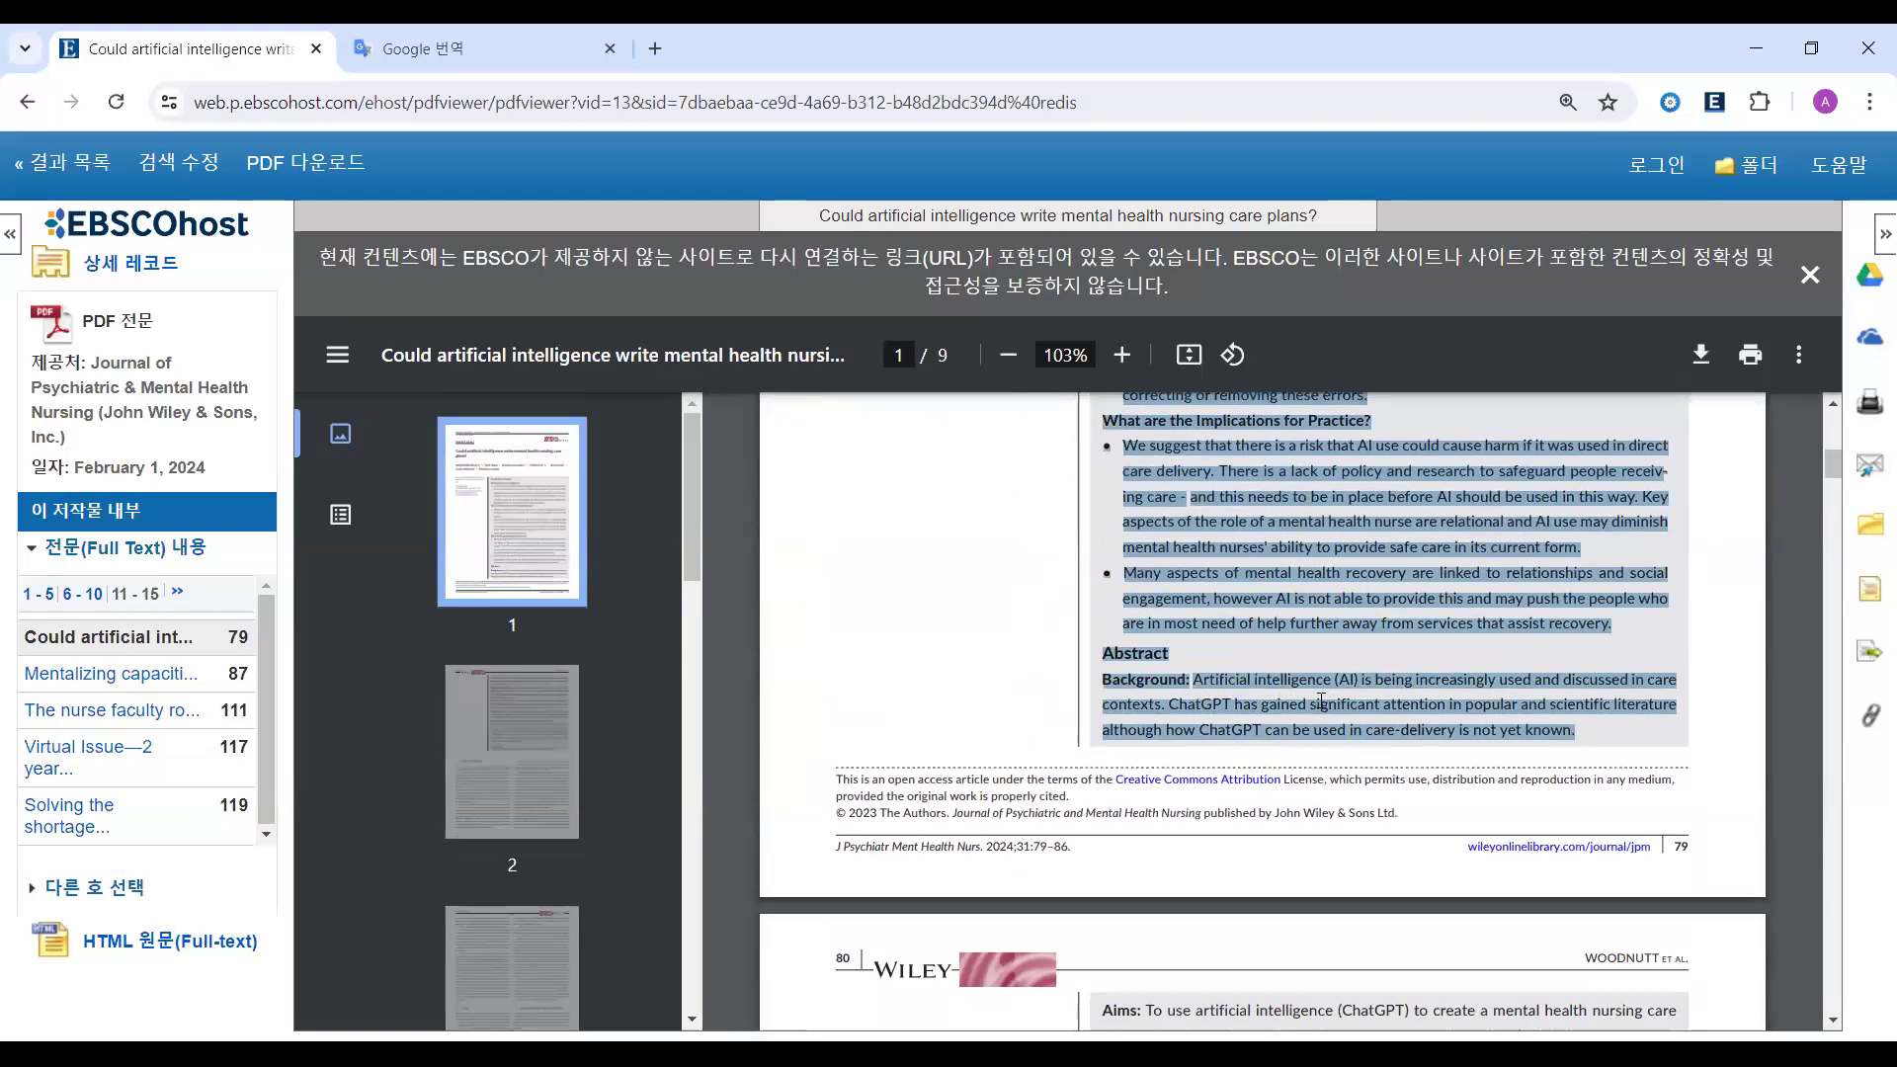
{"action": "left_click", "coordinate": [1124, 640]}
{"action": "left_click_drag", "start_coordinate": [1103, 653], "coordinate": [1431, 706]}
{"action": "scroll", "coordinate": [1343, 700], "scroll_direction": "down", "scroll_amount": 5}
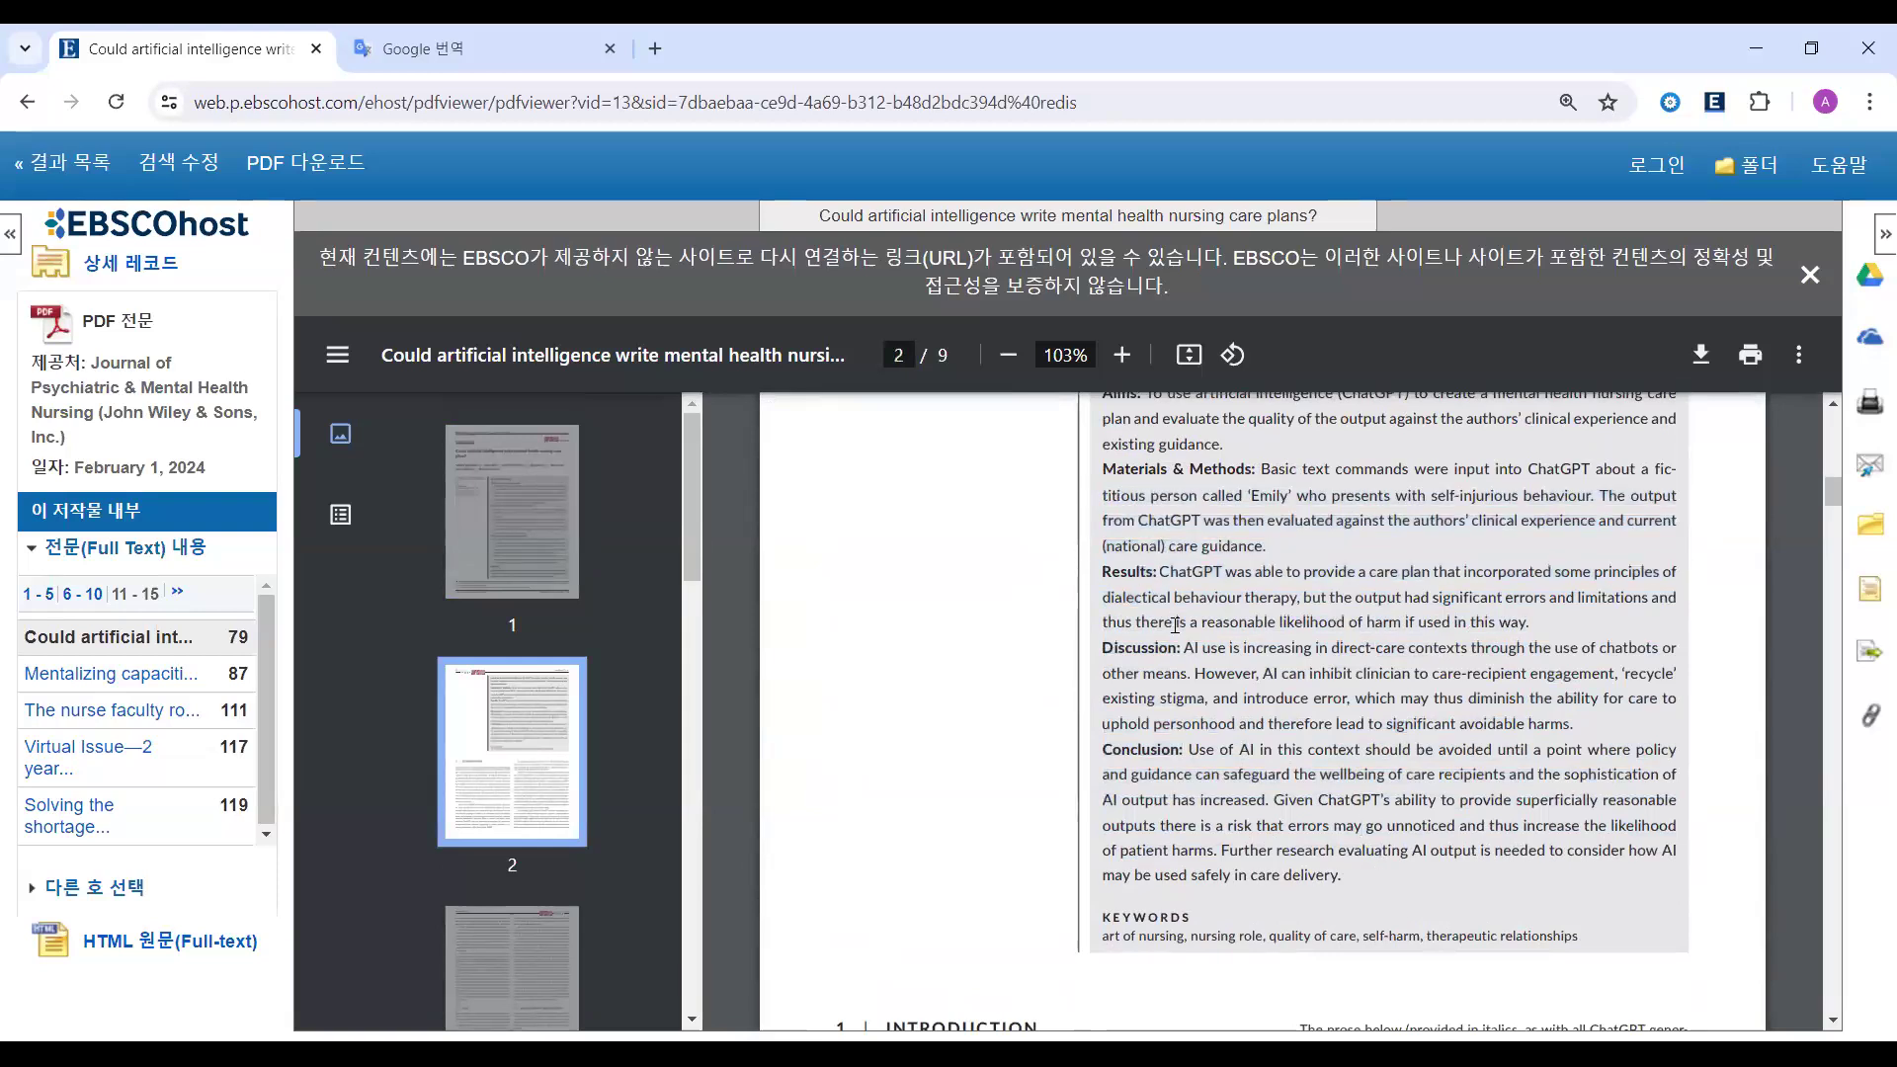
- Examine the abstract's Aims, Results, Discussion and Conclusion on page 2
{"action": "scroll", "coordinate": [1177, 620], "scroll_direction": "up", "scroll_amount": 4}
{"action": "left_click_drag", "start_coordinate": [1144, 804], "coordinate": [1225, 856]}
{"action": "left_click", "coordinate": [1212, 876]}
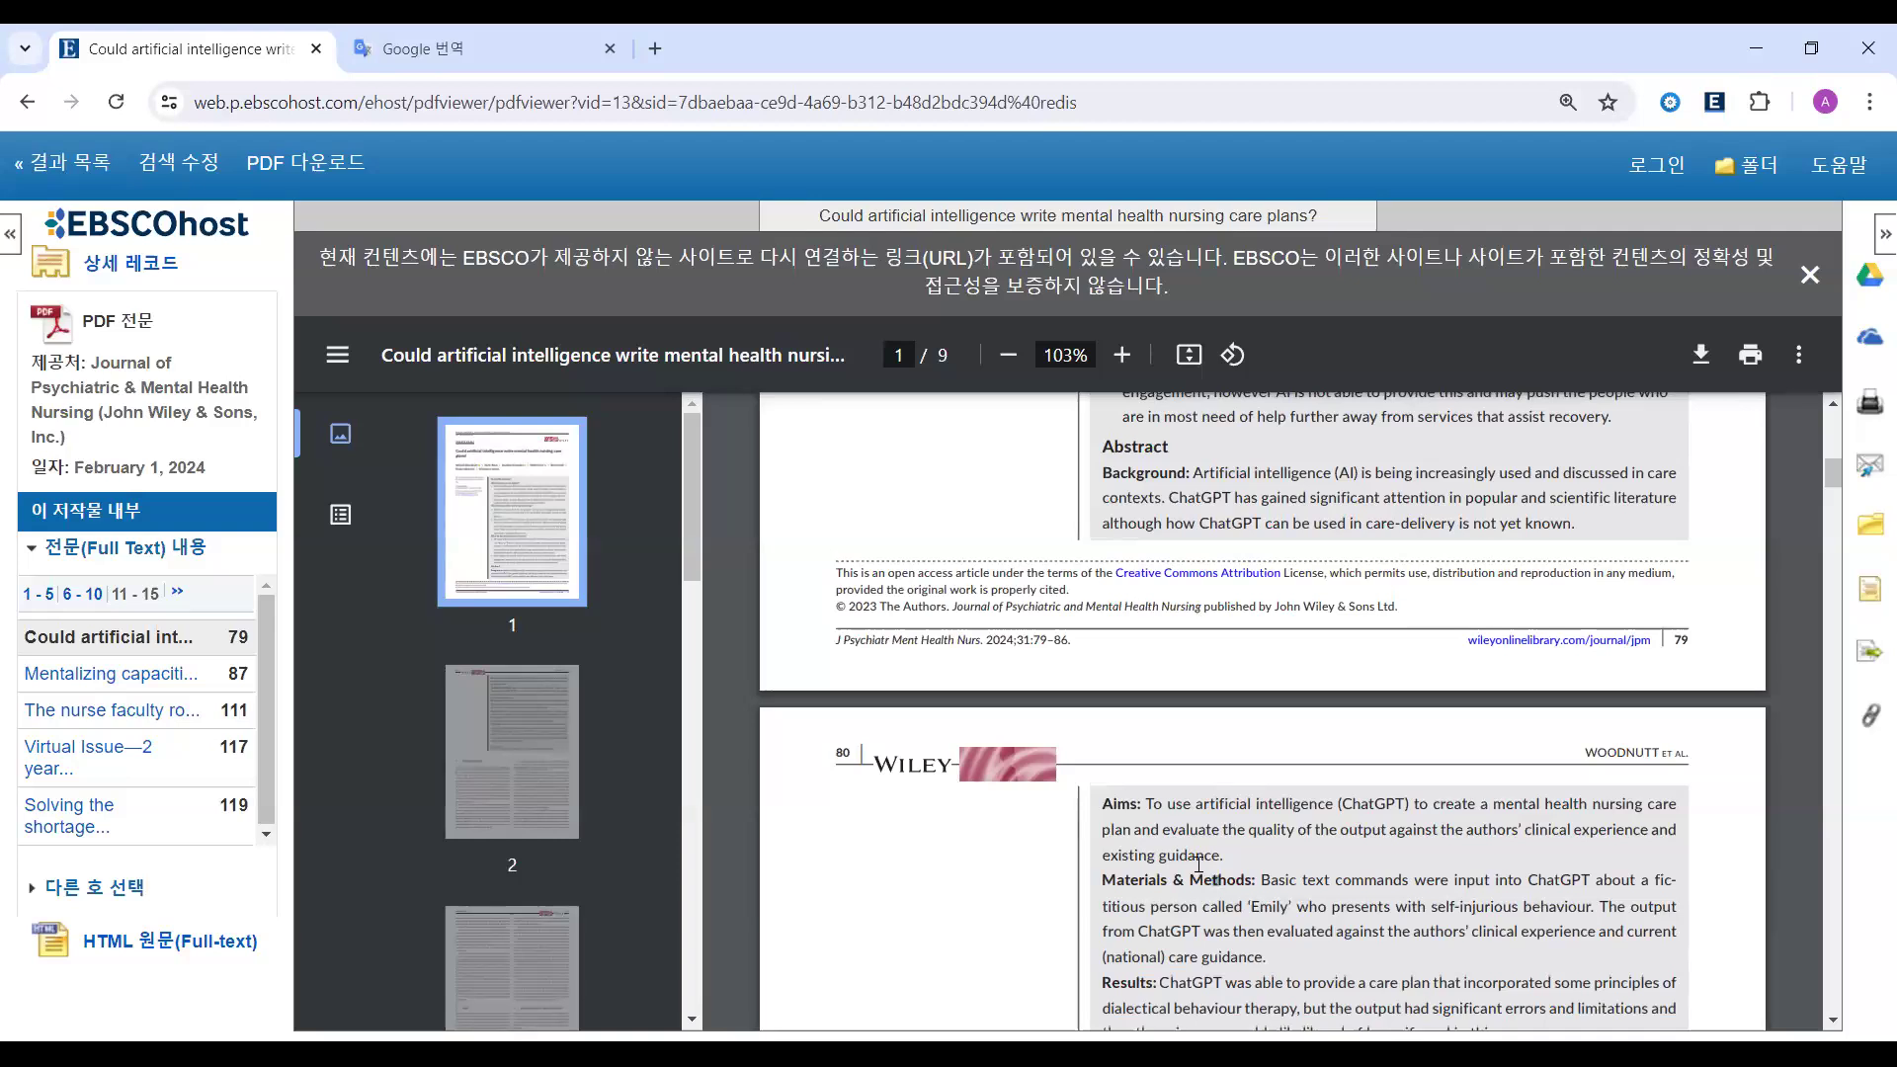
{"action": "scroll", "coordinate": [1196, 842], "scroll_direction": "down", "scroll_amount": 2}
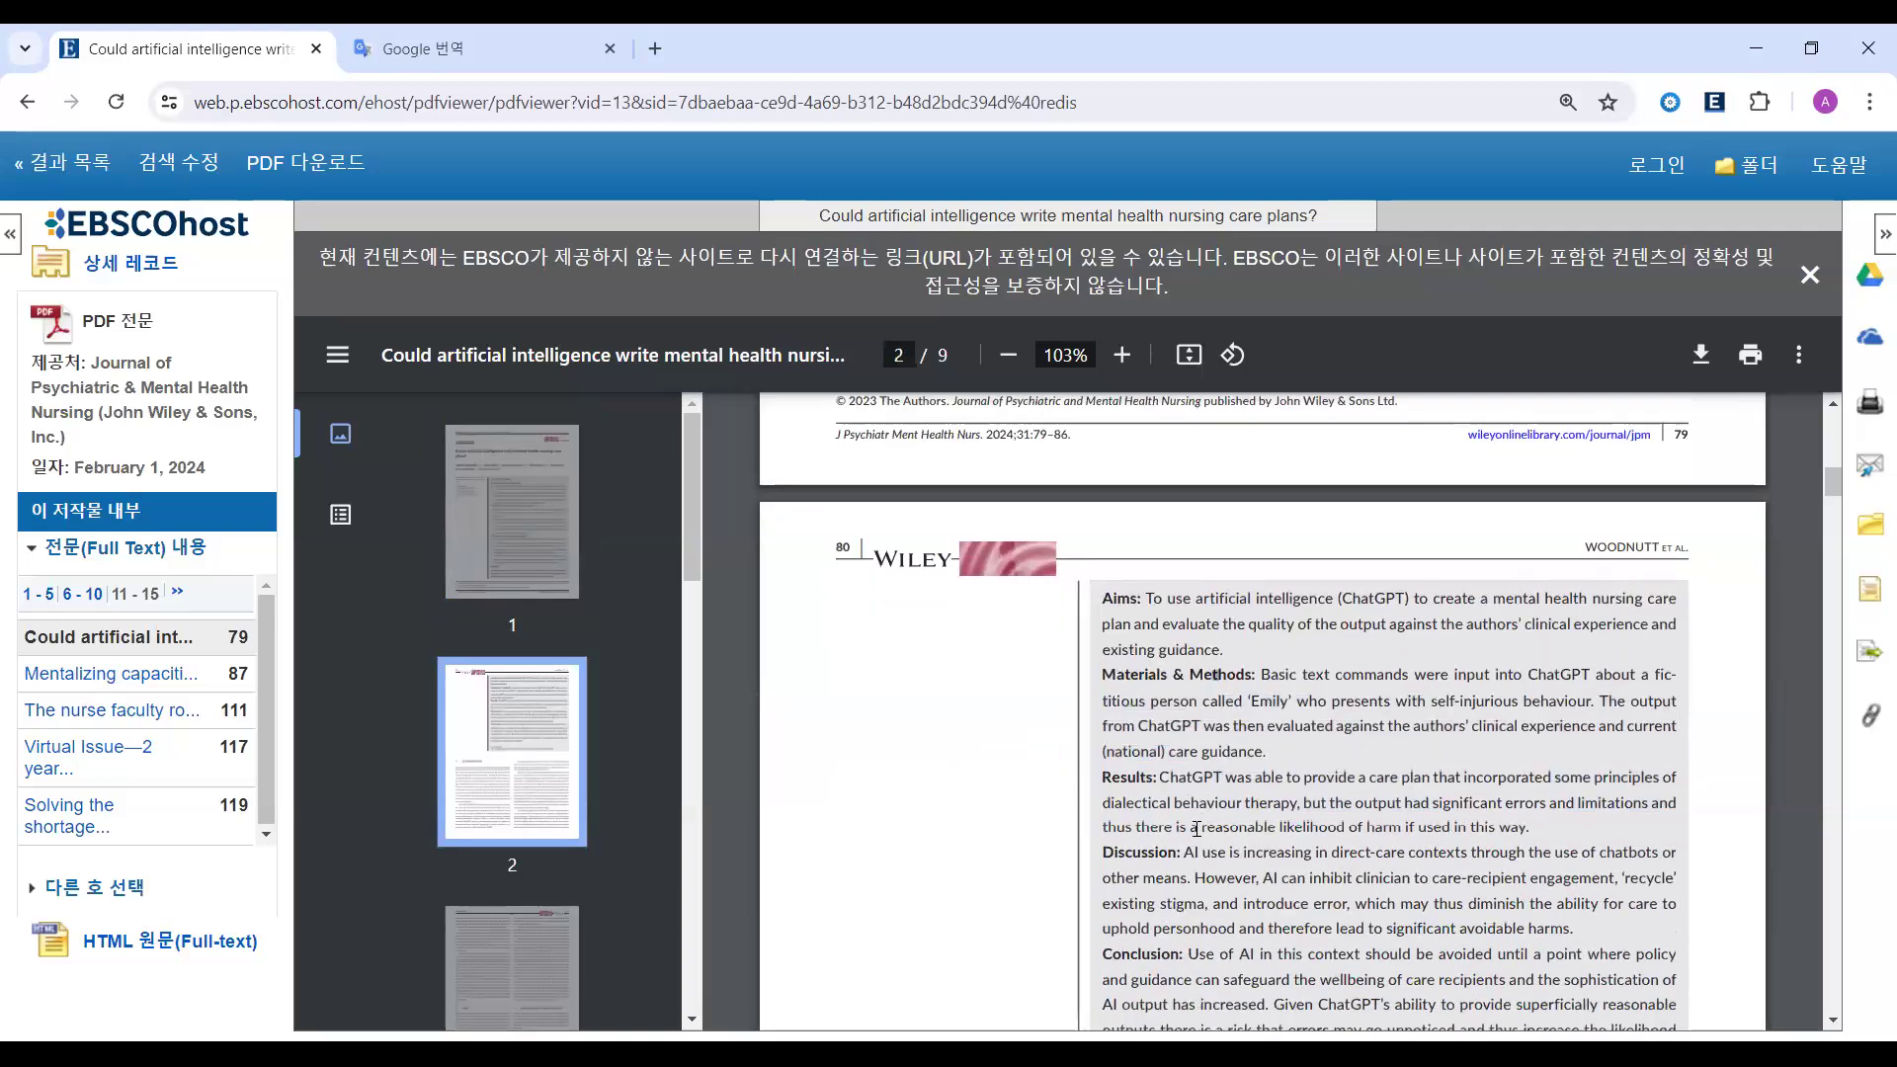
{"action": "scroll", "coordinate": [1196, 828], "scroll_direction": "down", "scroll_amount": 2}
{"action": "left_click_drag", "start_coordinate": [1169, 546], "coordinate": [1325, 889]}
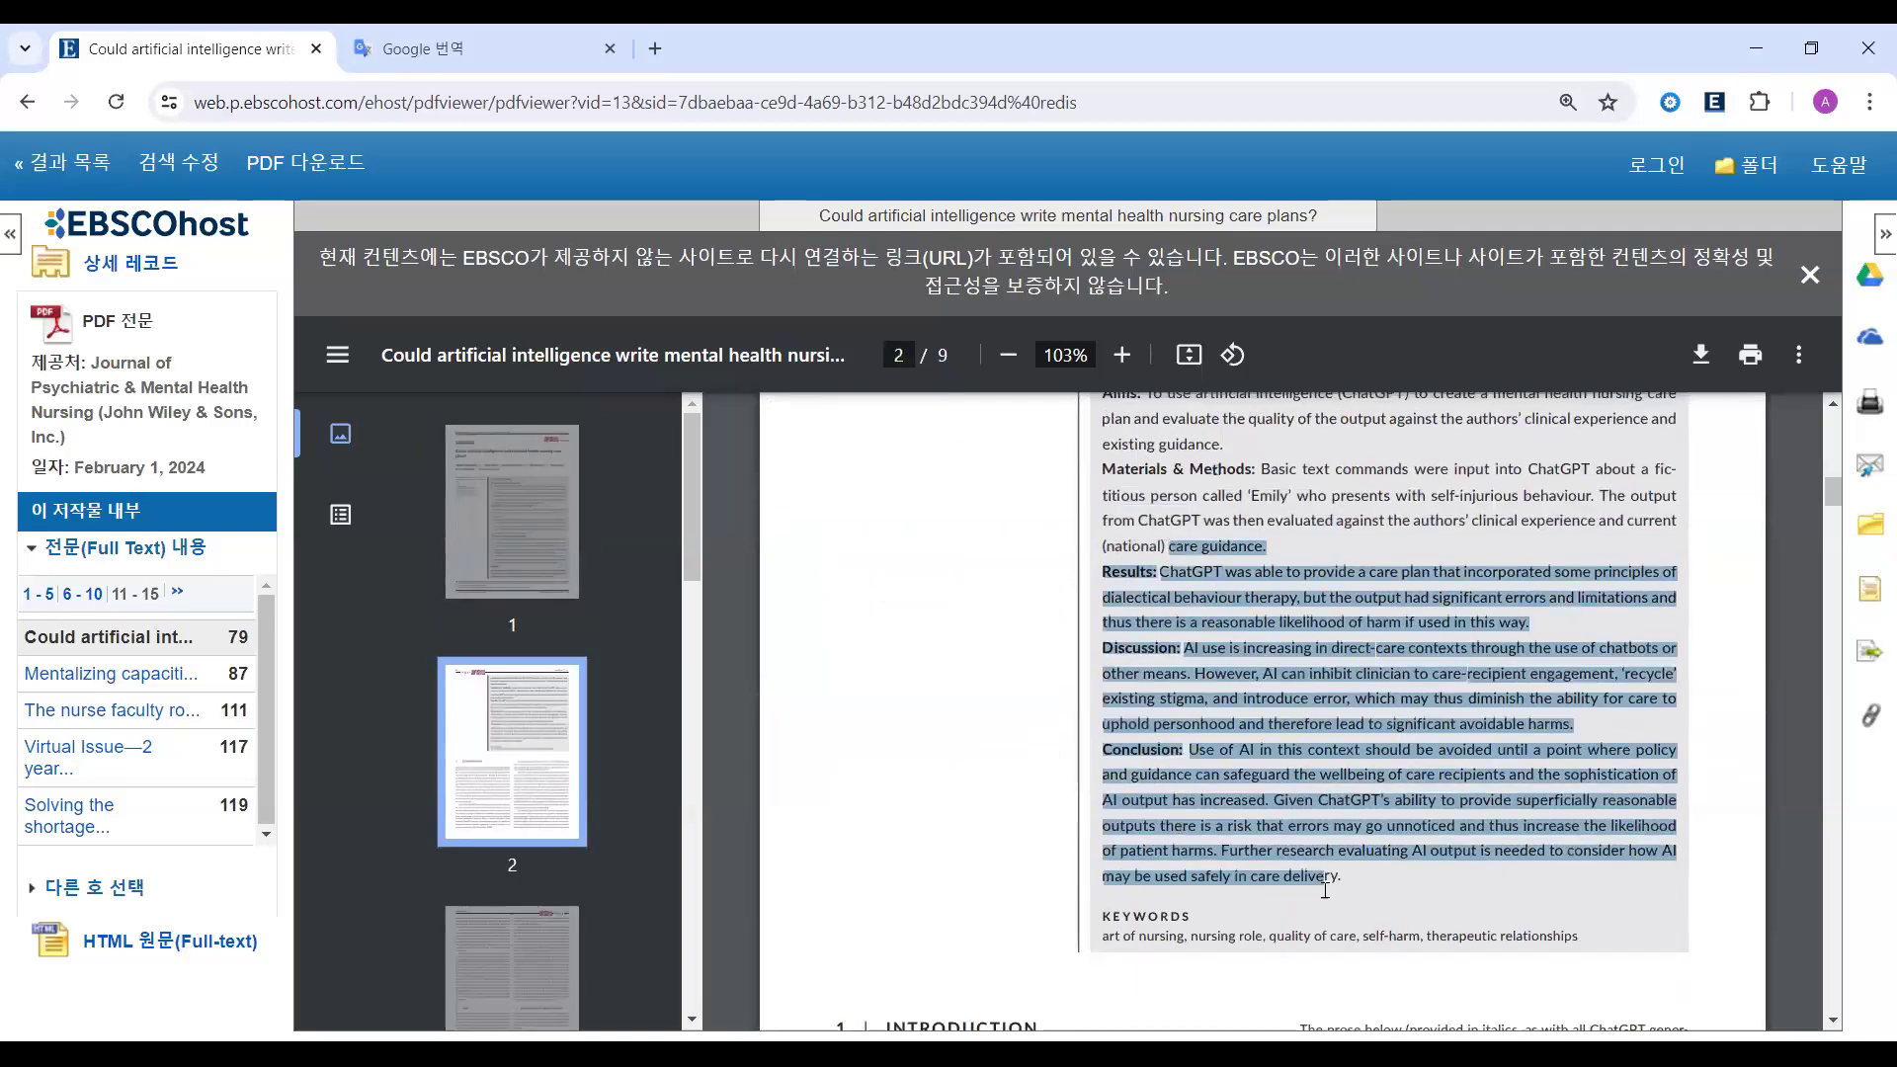
{"action": "left_click", "coordinate": [1302, 800]}
- Examine the care plan in BOX 1, skim the remaining pages through the references, and return to BOX 3
{"action": "scroll", "coordinate": [1301, 790], "scroll_direction": "down", "scroll_amount": 15}
{"action": "scroll", "coordinate": [1302, 784], "scroll_direction": "up", "scroll_amount": 6}
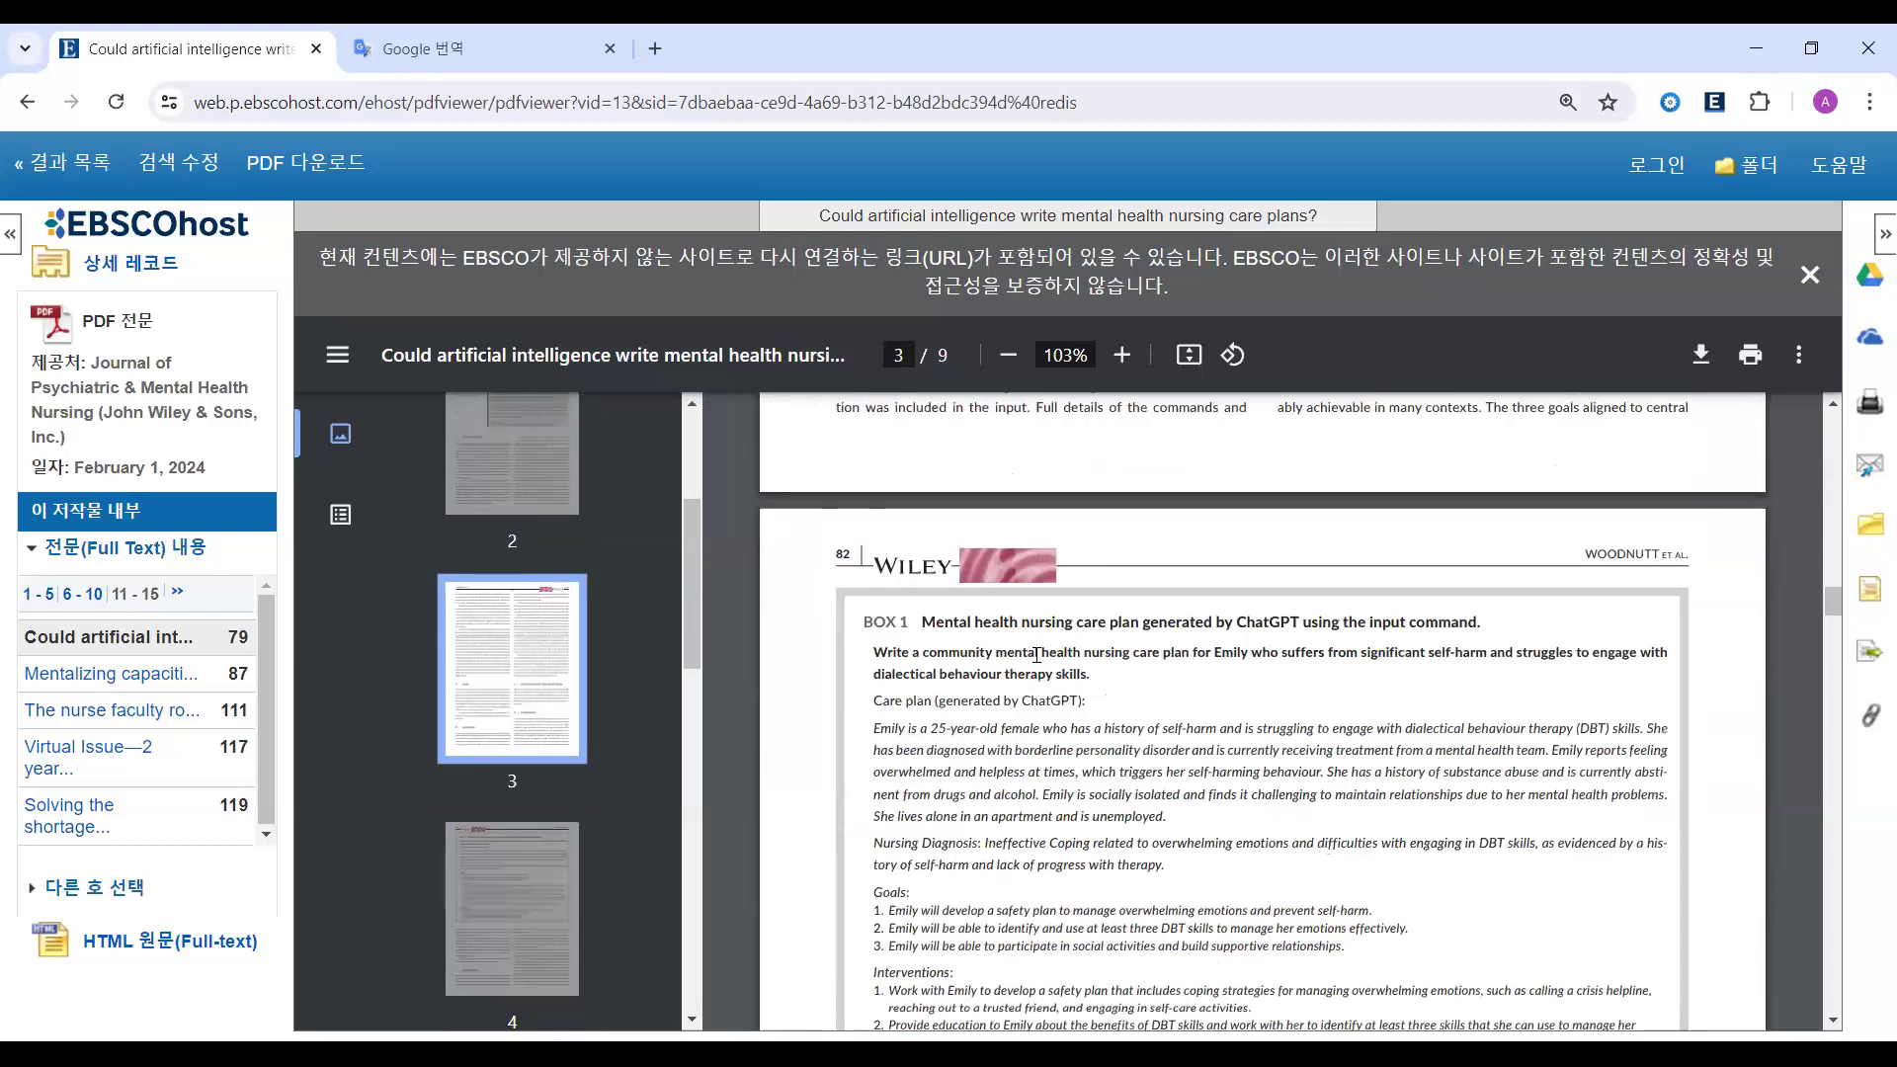
{"action": "left_click_drag", "start_coordinate": [923, 621], "coordinate": [1135, 873]}
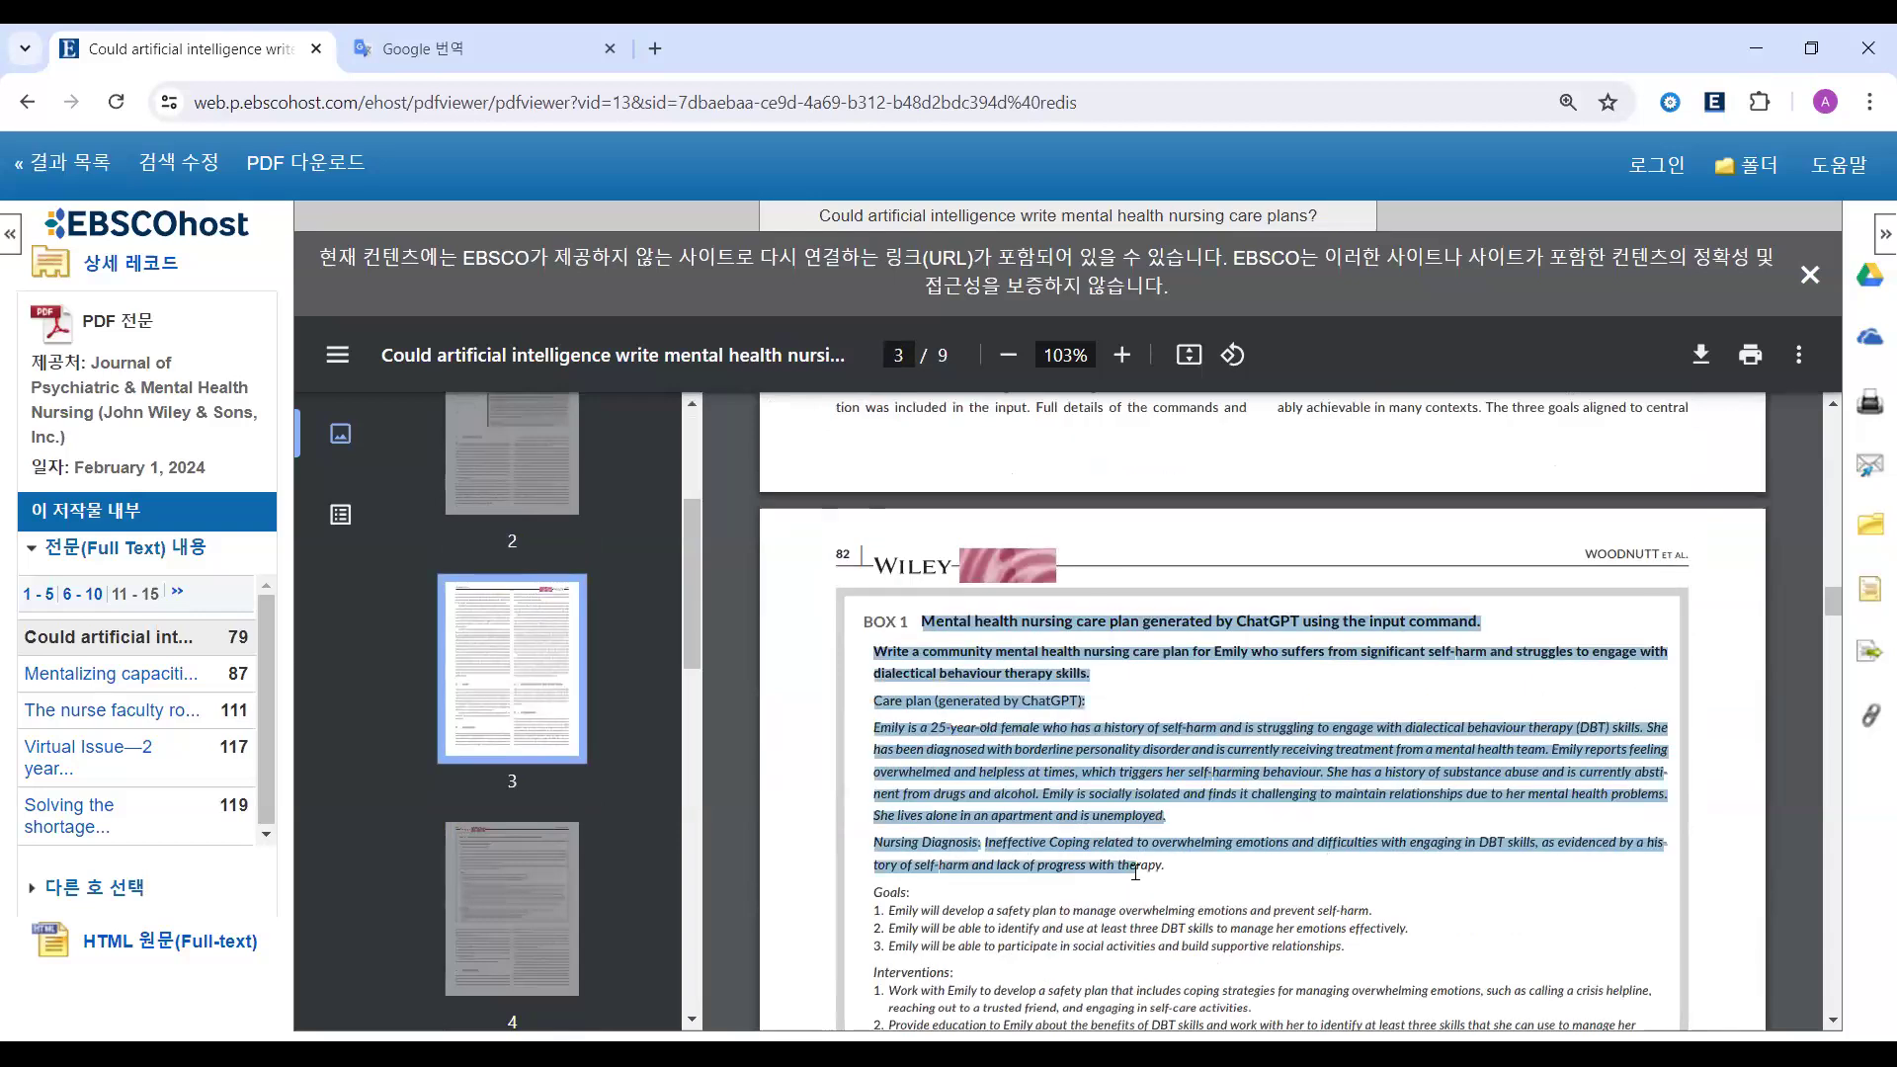
{"action": "scroll", "coordinate": [1141, 869], "scroll_direction": "down", "scroll_amount": 14}
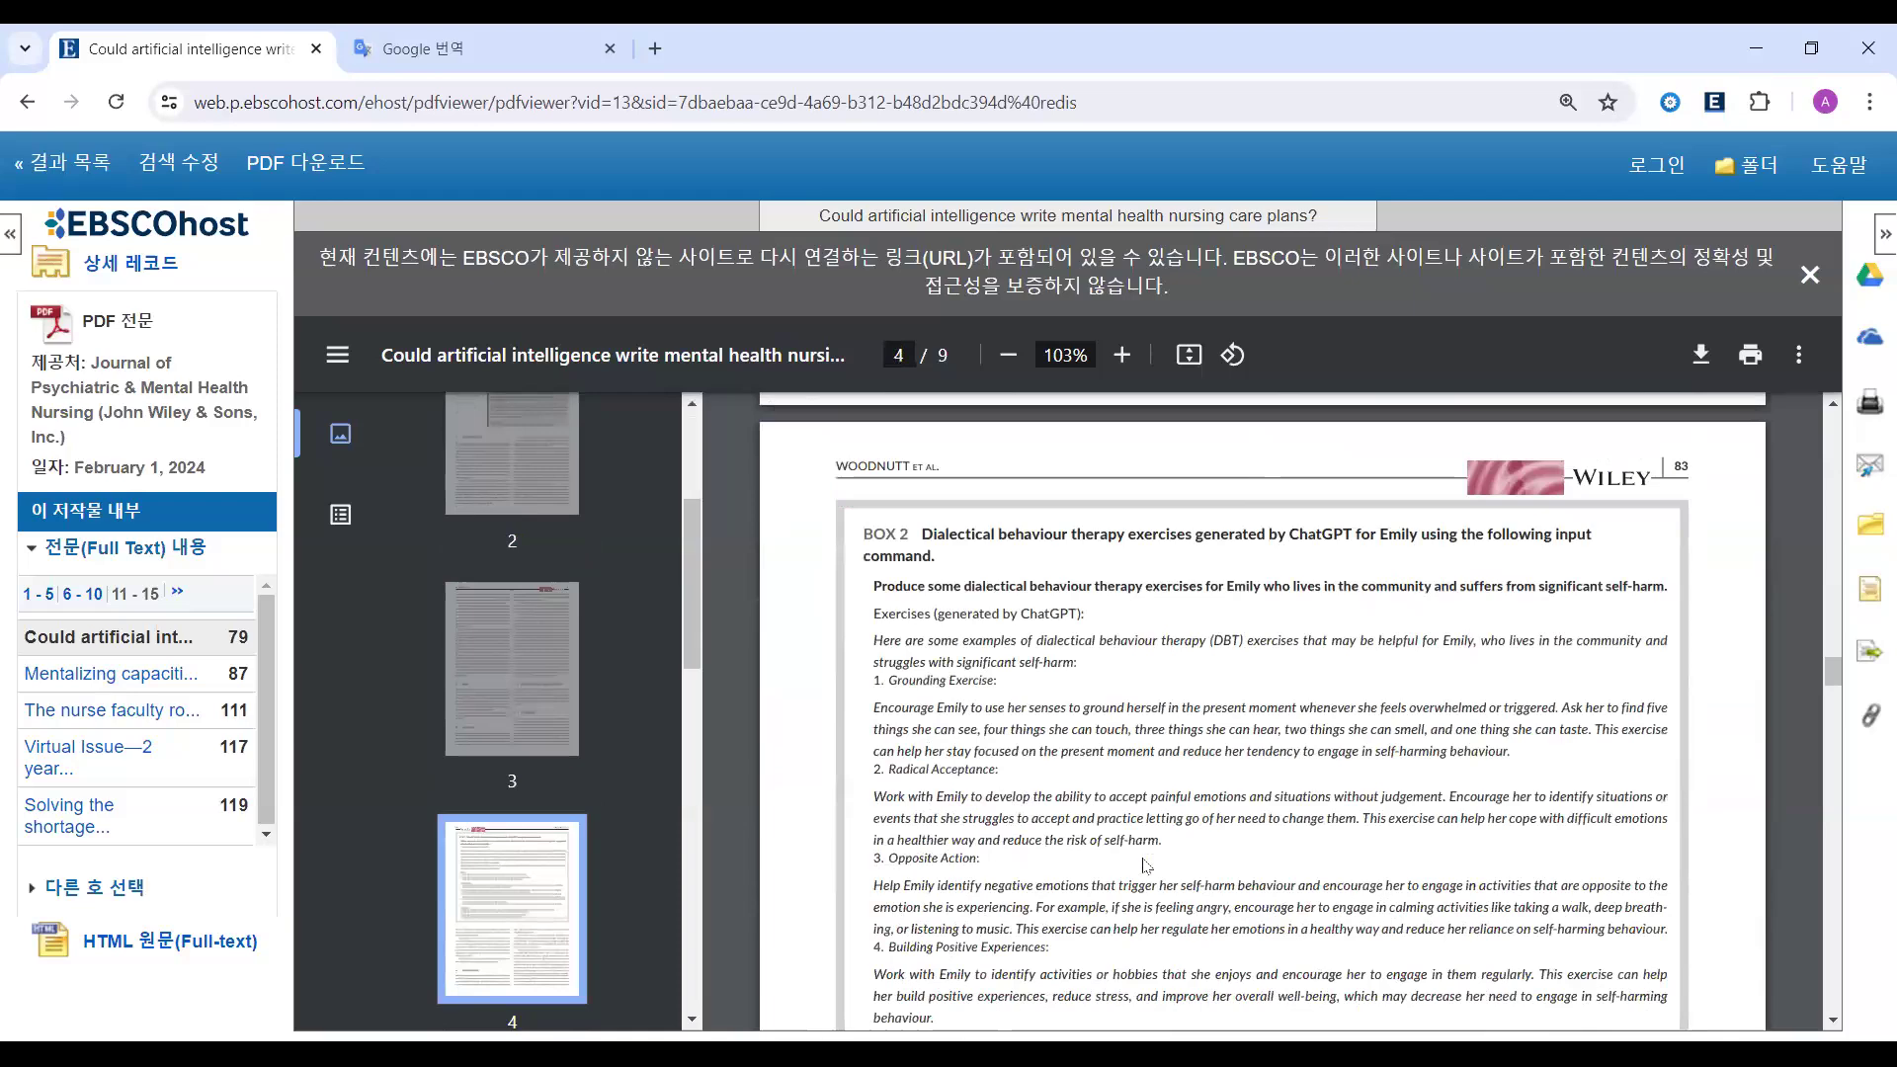
{"action": "scroll", "coordinate": [1144, 865], "scroll_direction": "down", "scroll_amount": 20}
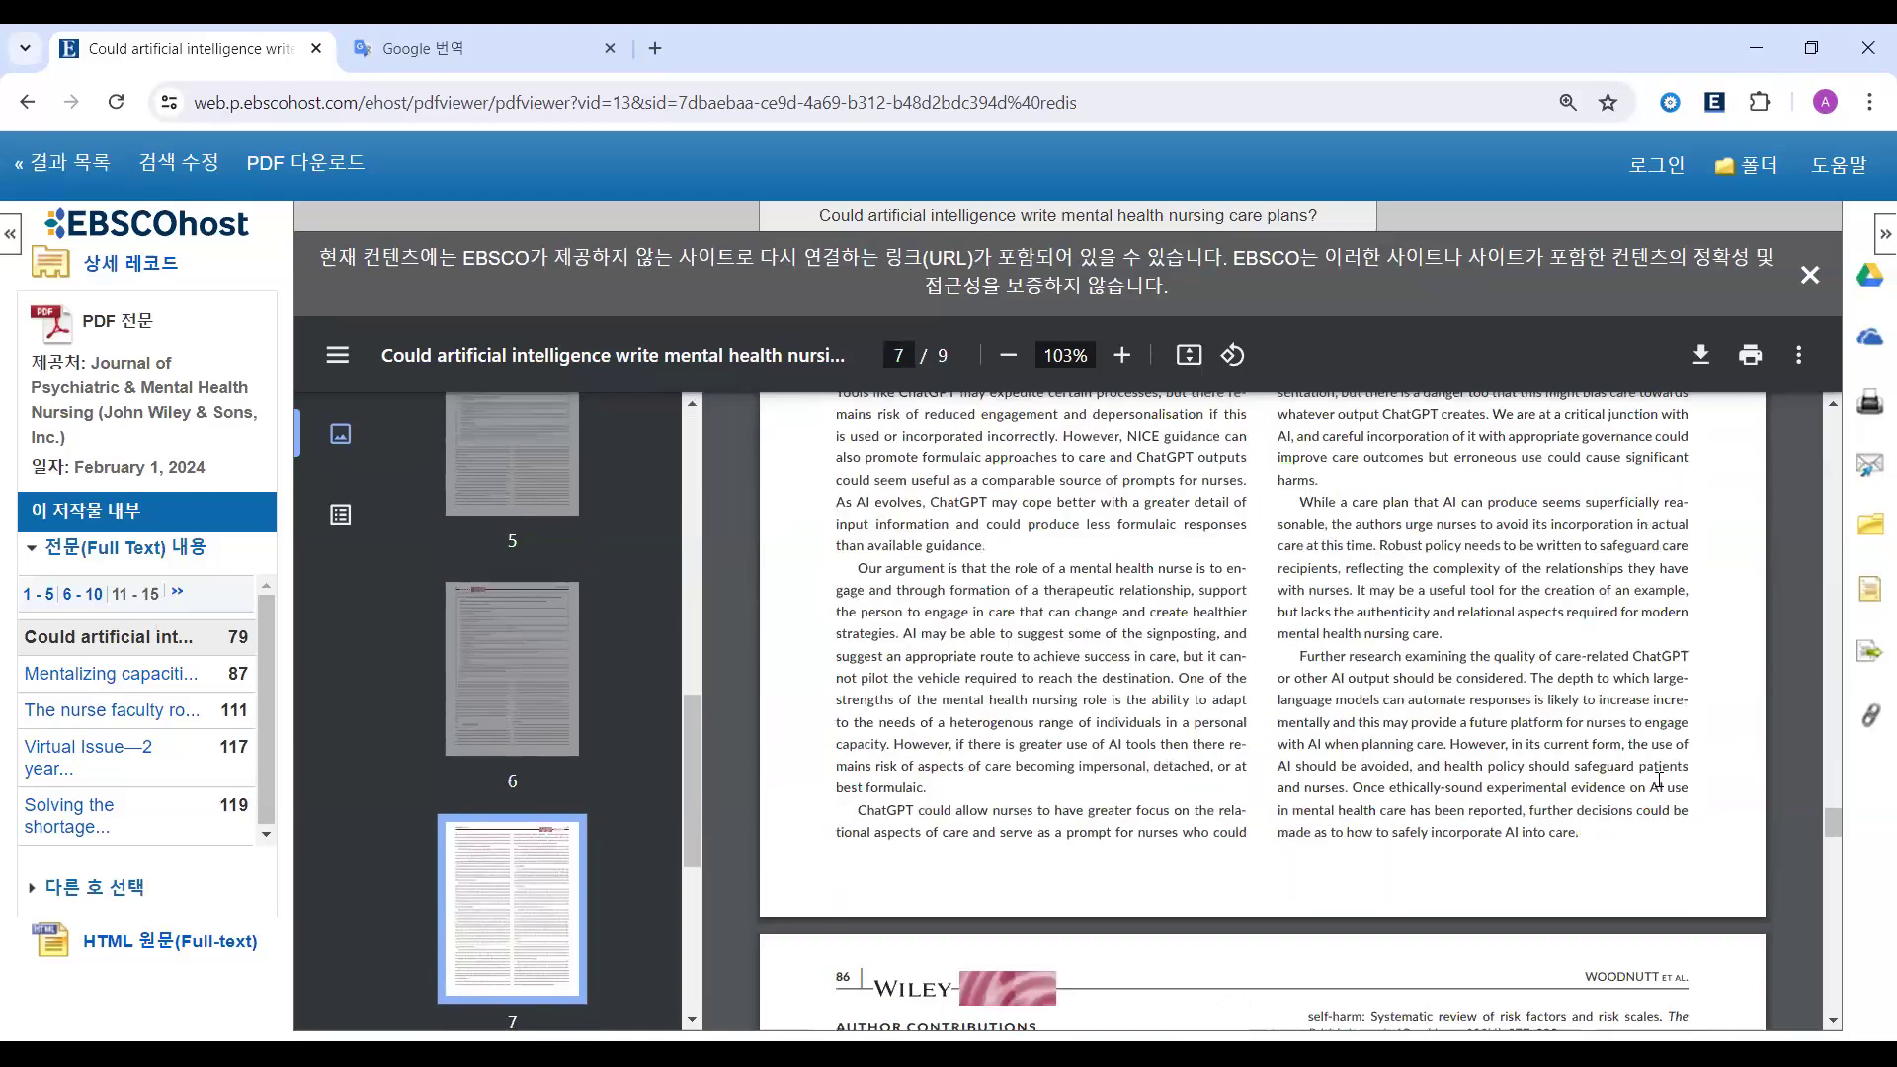
{"action": "scroll", "coordinate": [1657, 780], "scroll_direction": "down", "scroll_amount": 6}
{"action": "scroll", "coordinate": [1594, 768], "scroll_direction": "up", "scroll_amount": 12}
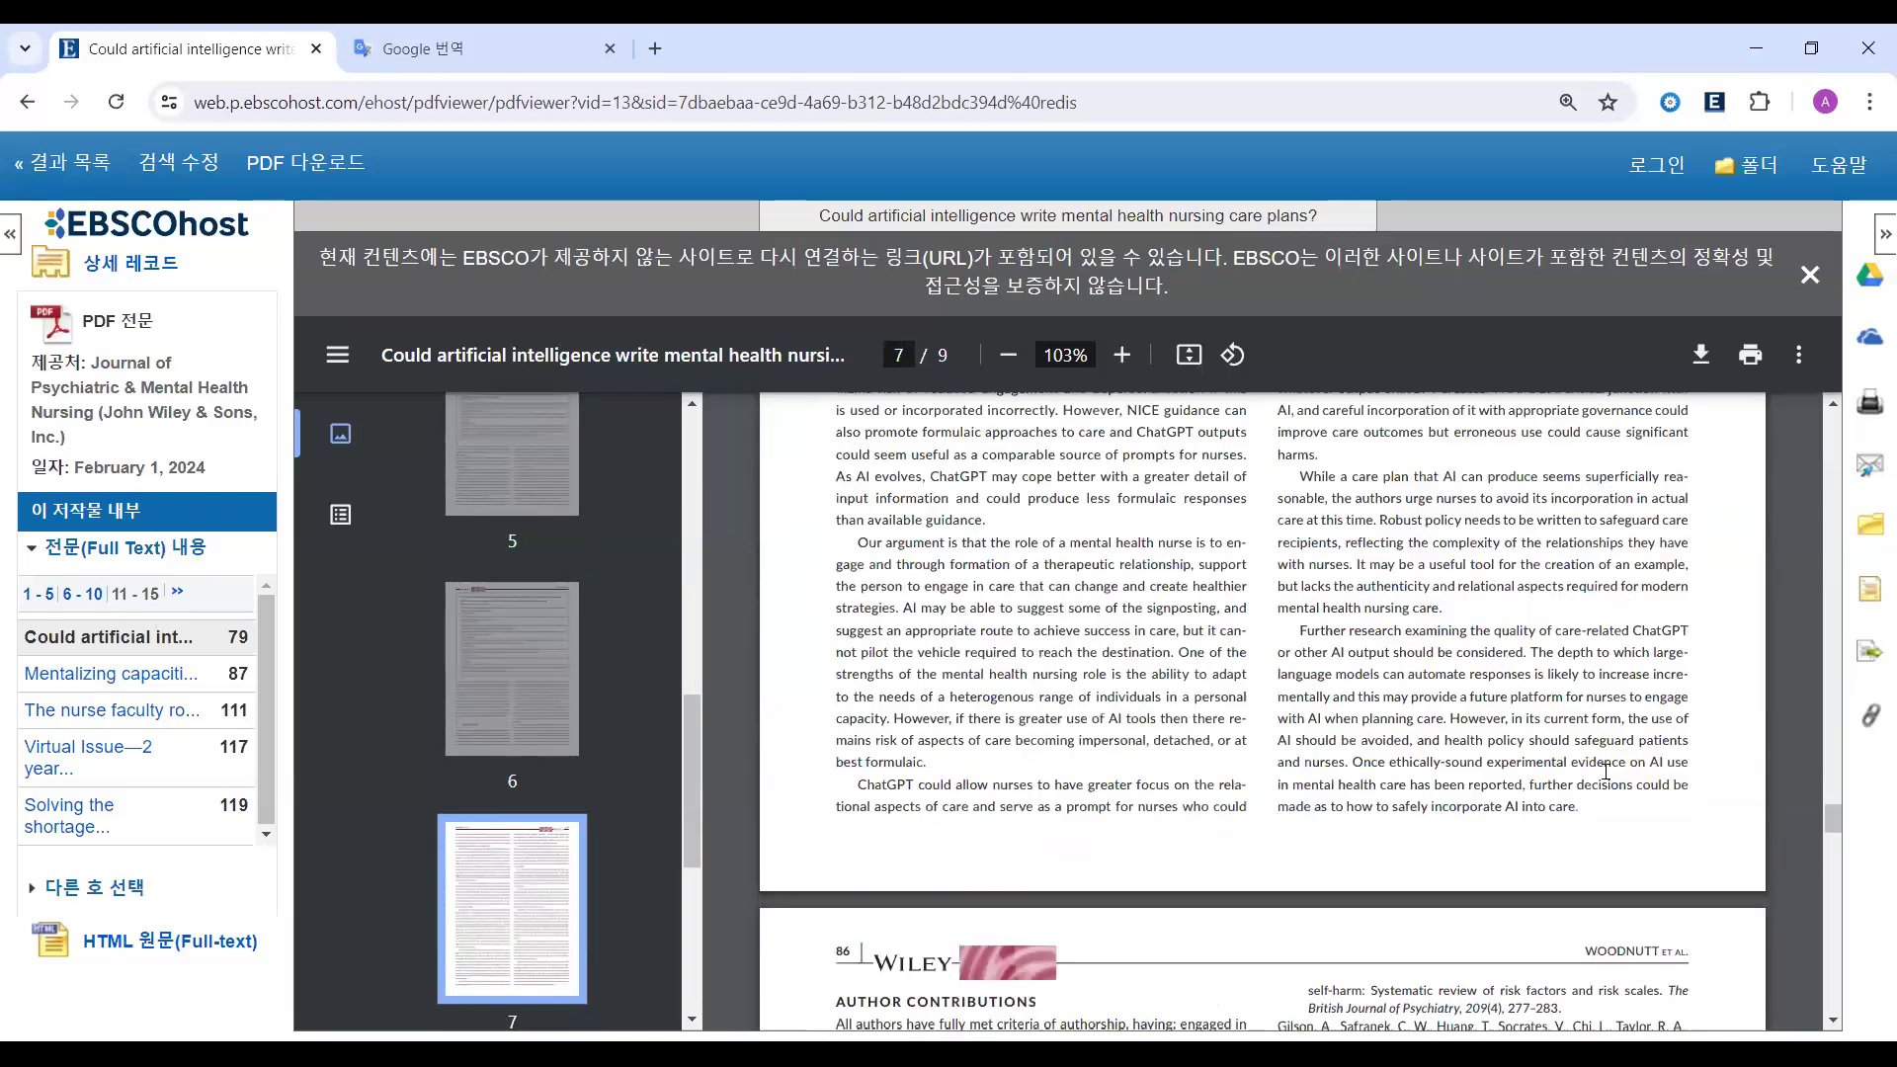
{"action": "scroll", "coordinate": [1594, 768], "scroll_direction": "up", "scroll_amount": 10}
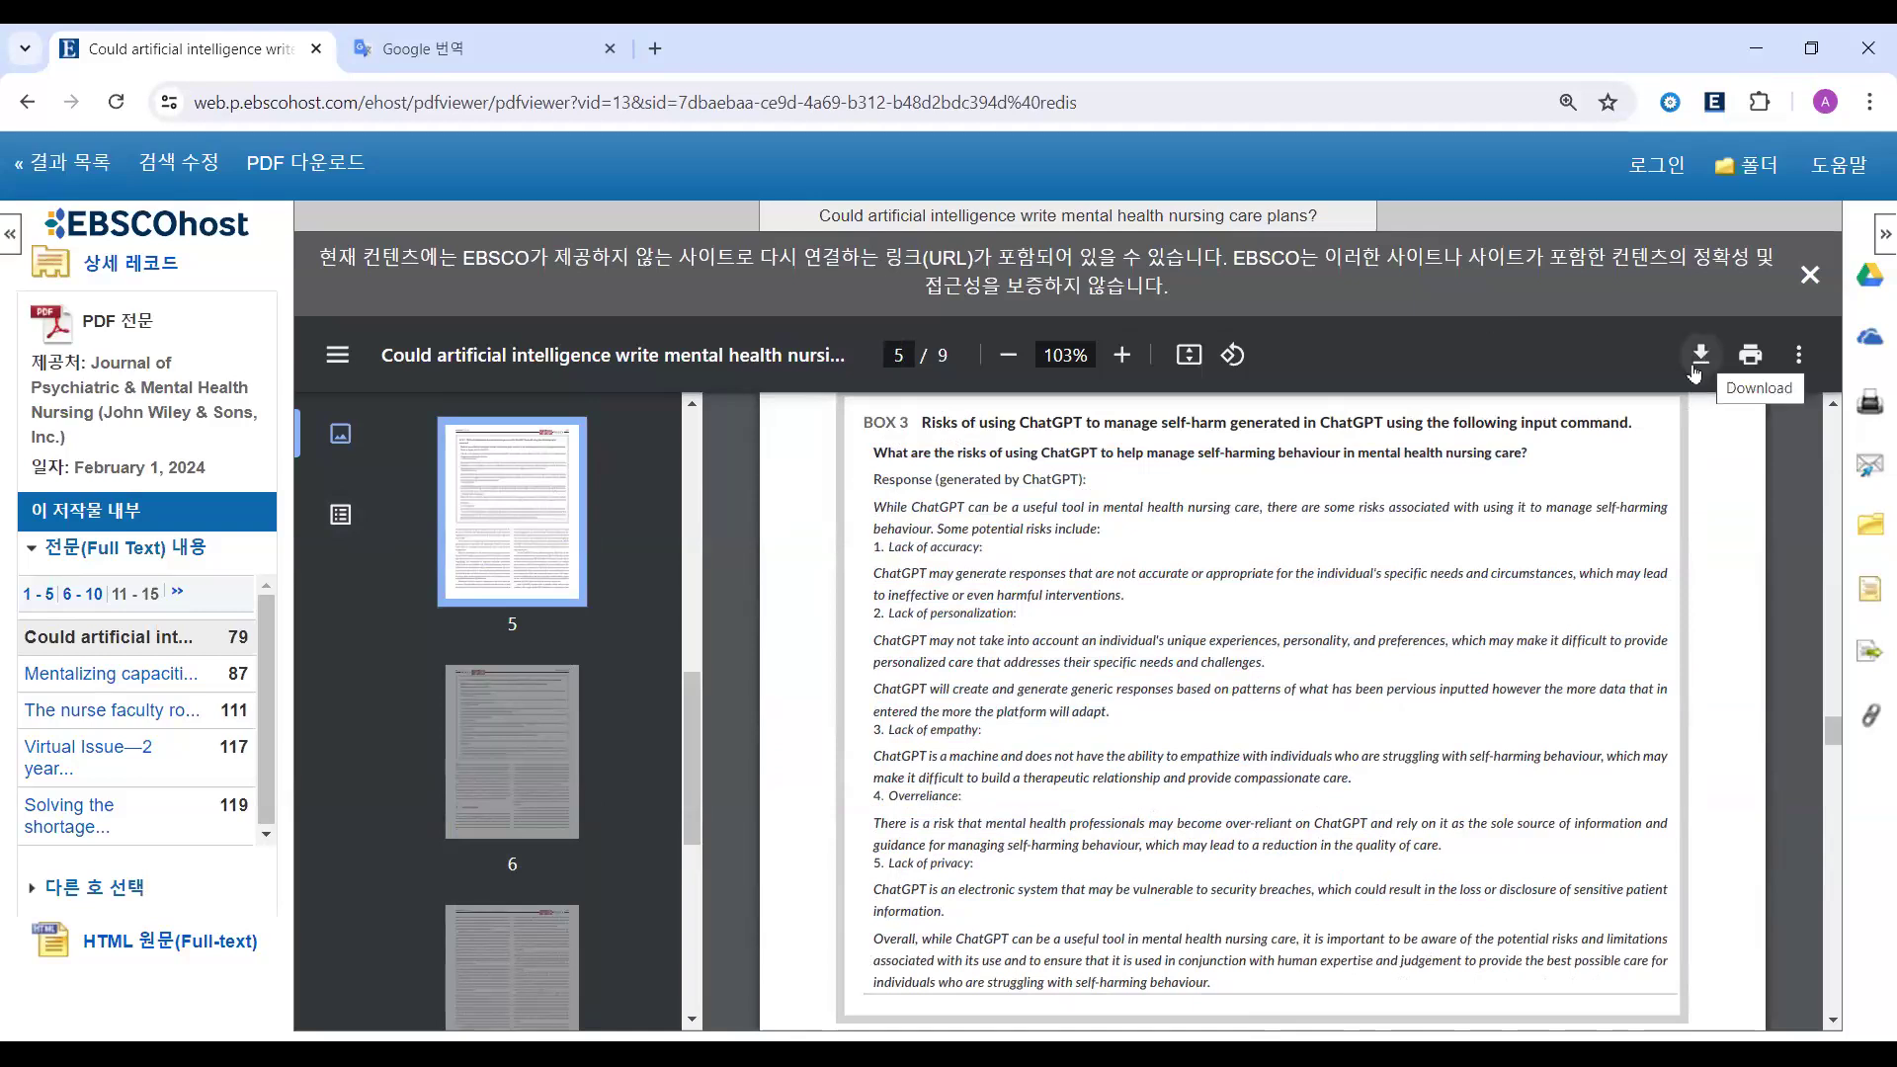
- Add the article to the EBSCOhost folder
{"action": "left_click", "coordinate": [1861, 534]}
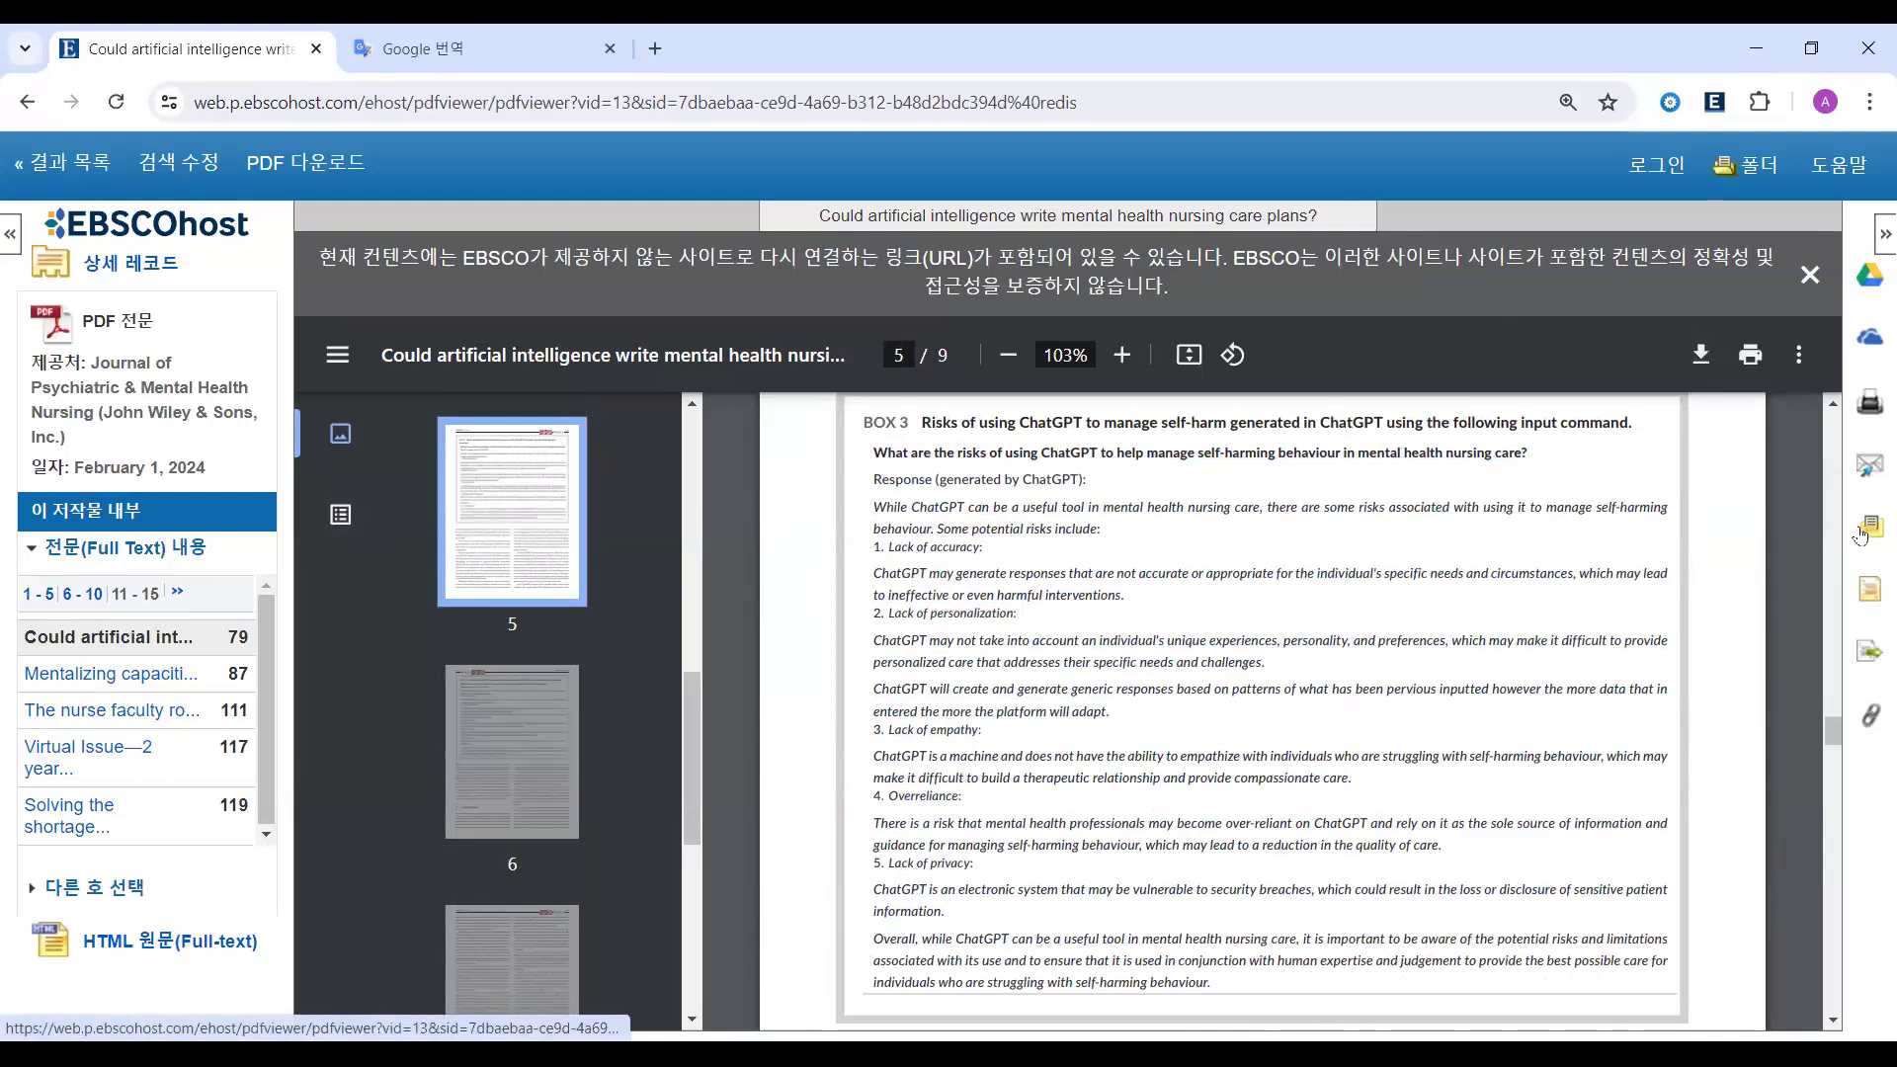
{"action": "left_click_drag", "start_coordinate": [981, 481], "coordinate": [1066, 721]}
{"action": "left_click", "coordinate": [1066, 721]}
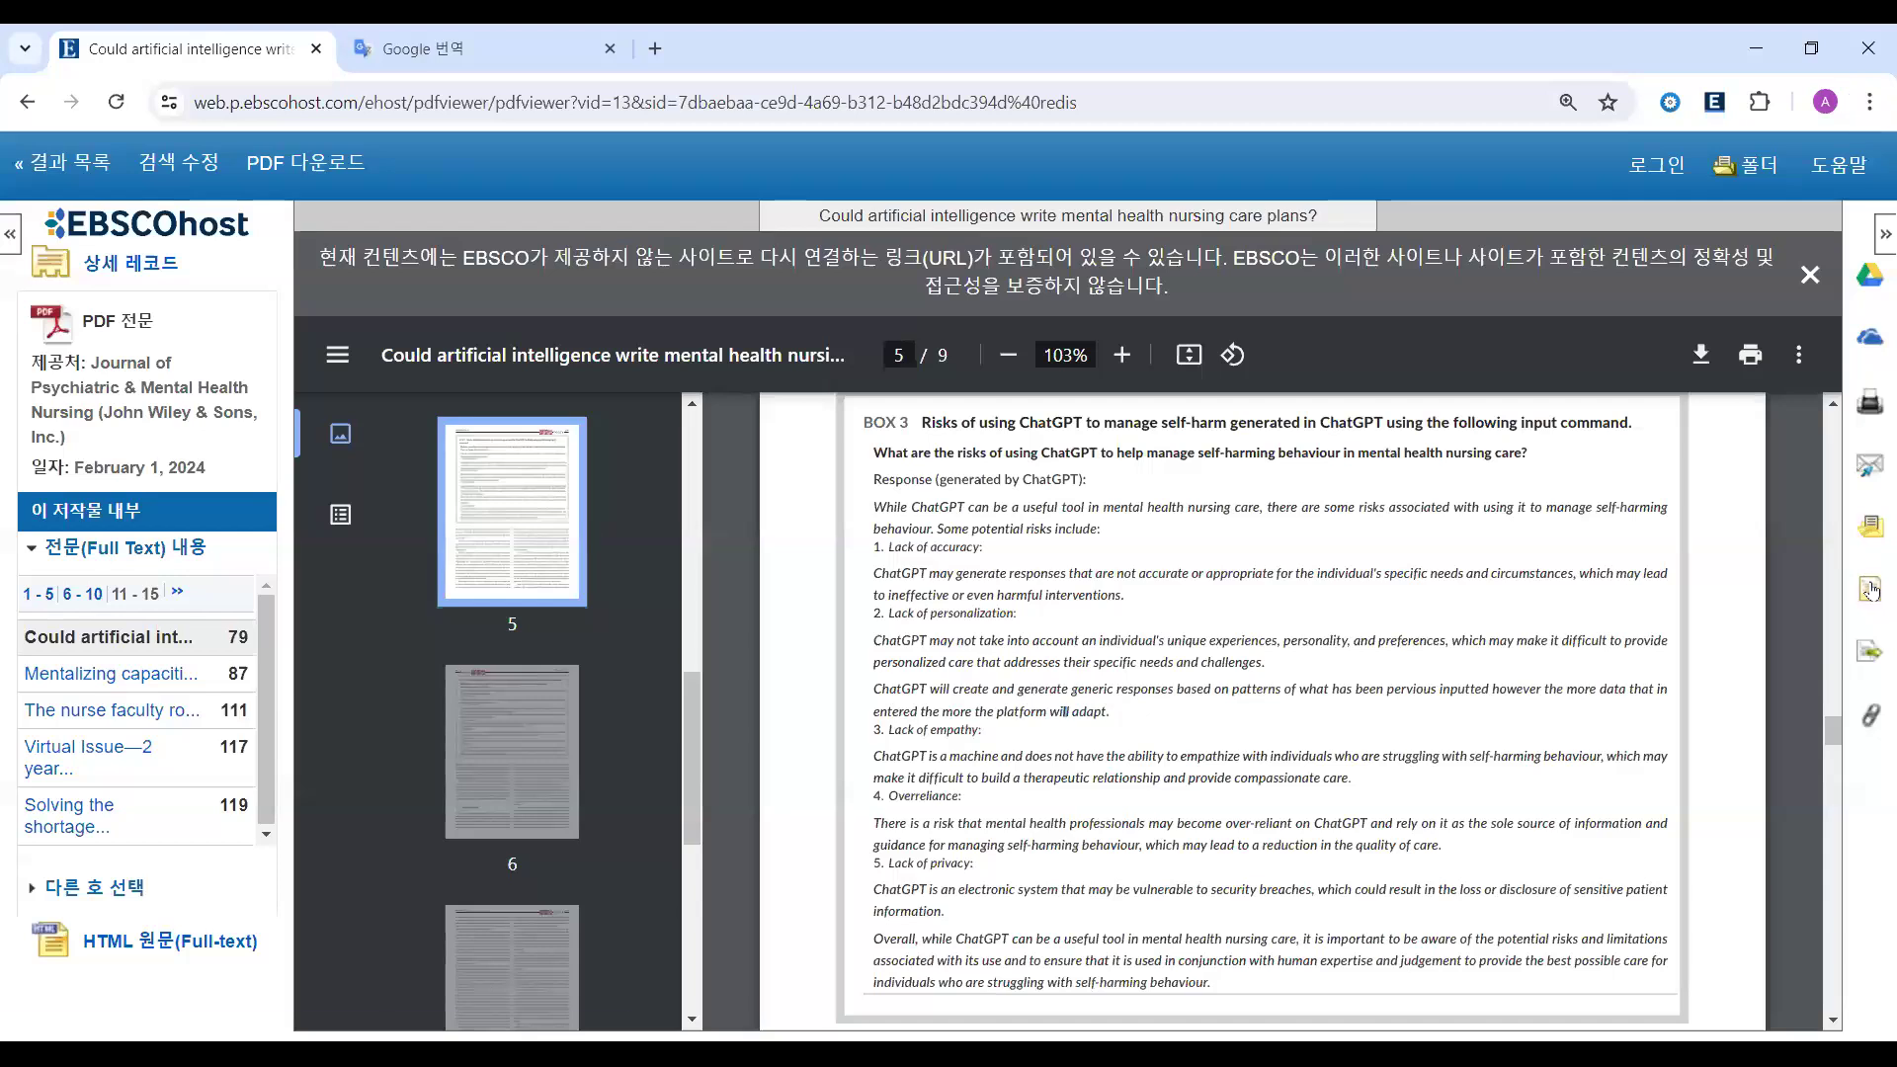
- Show the article's citation formats and examine the APA 7th edition and Vancouver/ICMJE references
{"action": "left_click", "coordinate": [1868, 539]}
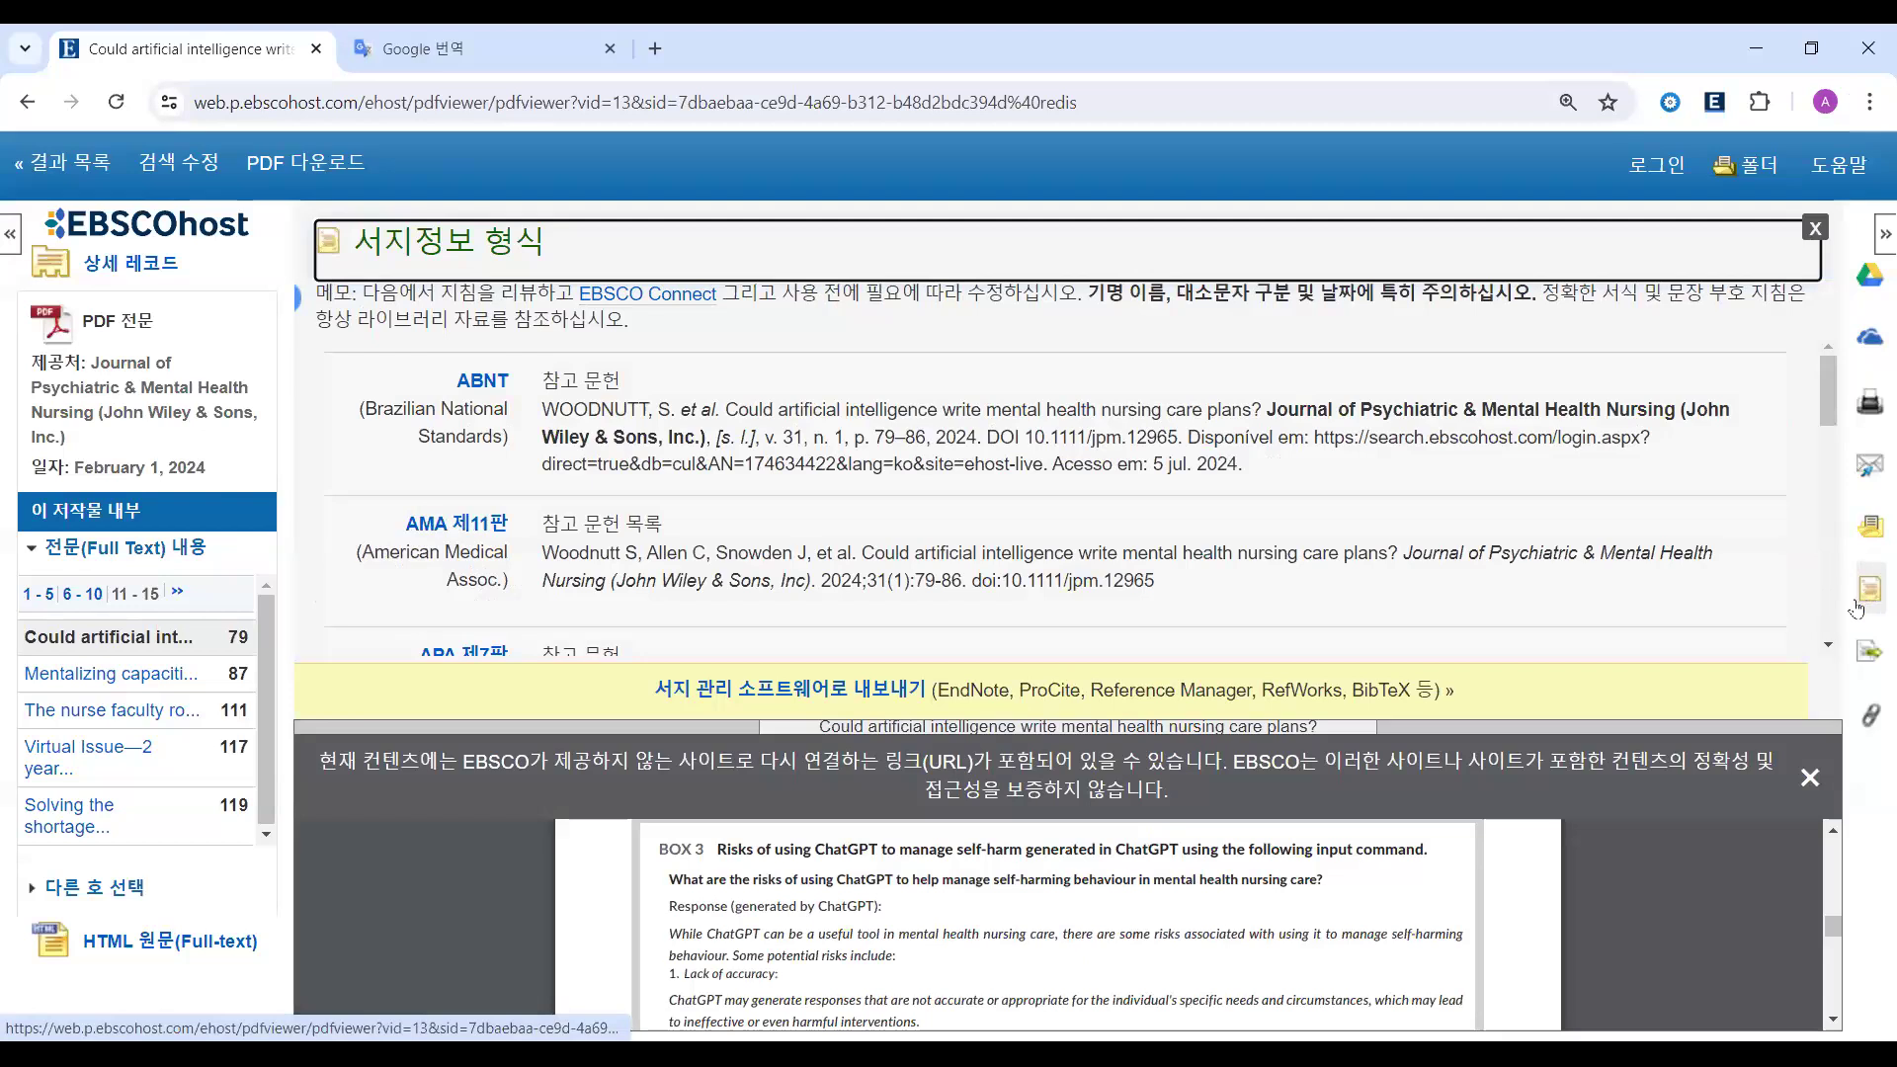
{"action": "scroll", "coordinate": [796, 500], "scroll_direction": "down", "scroll_amount": 2}
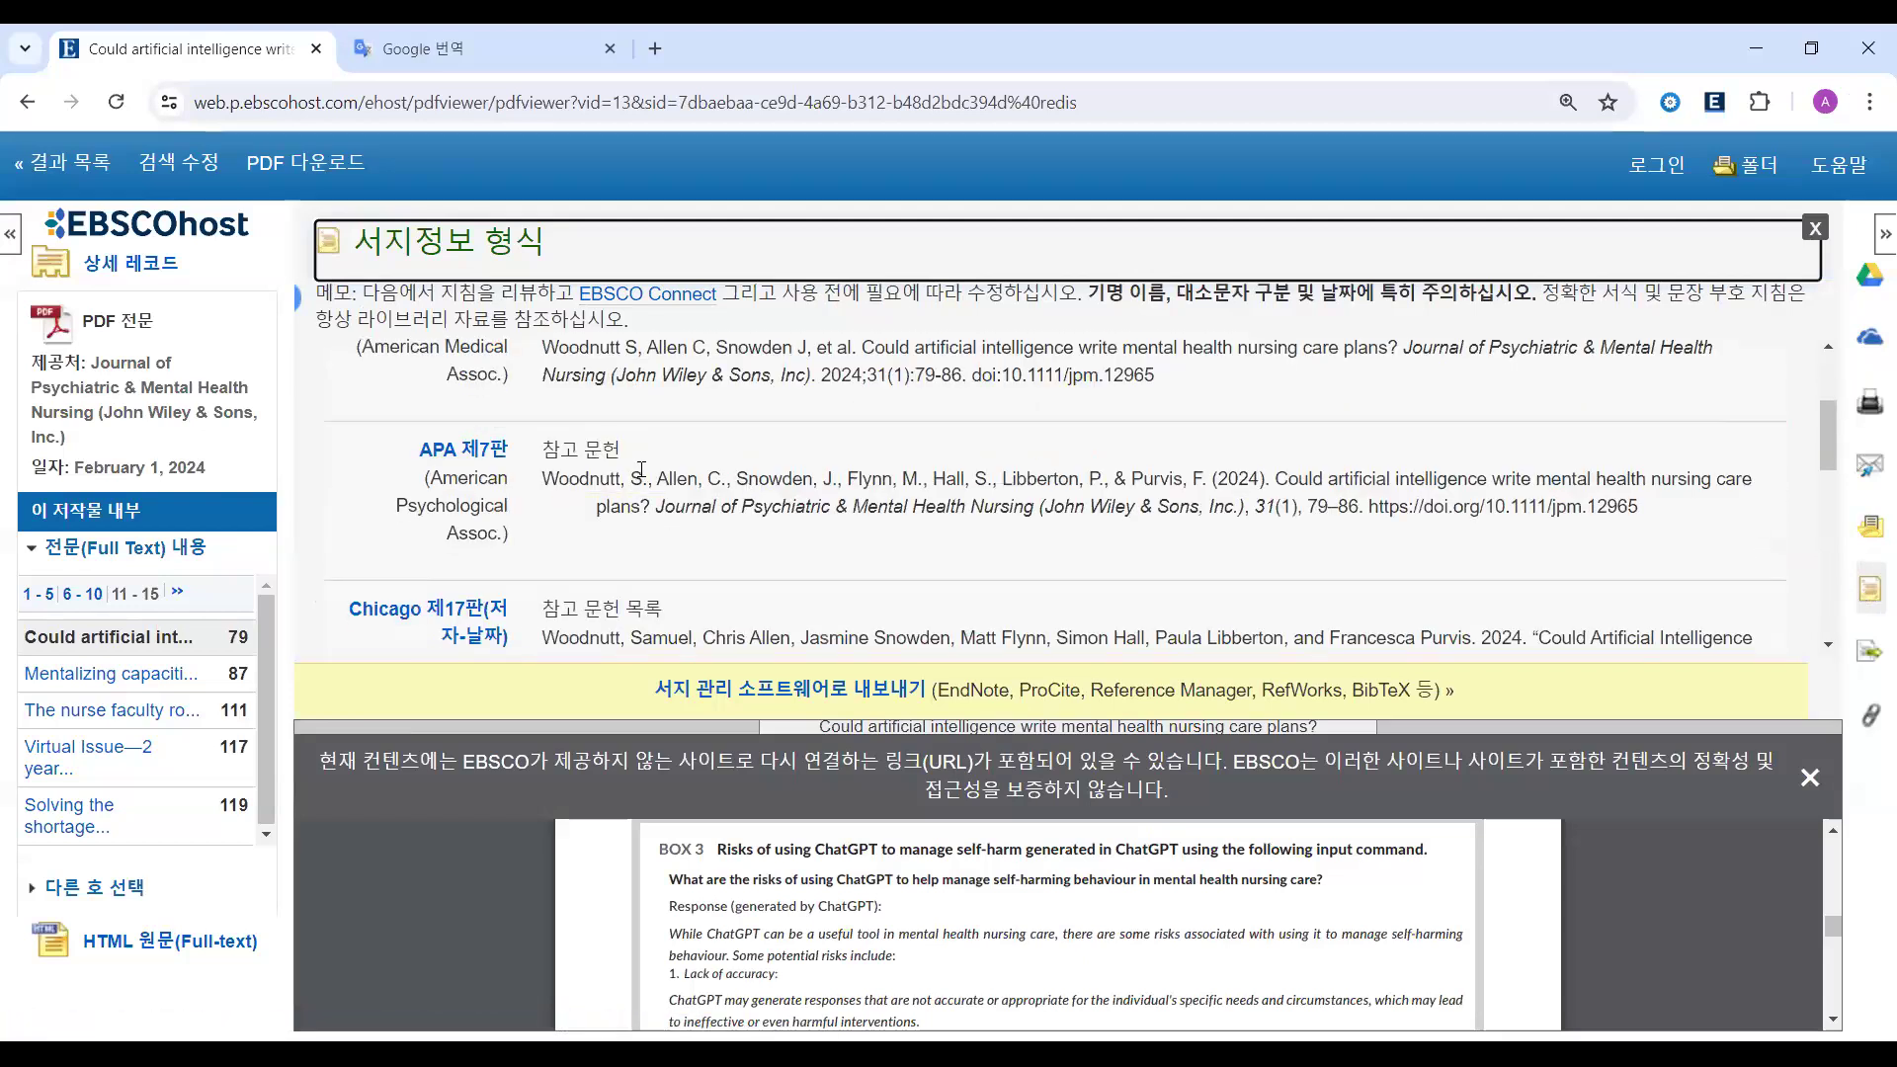
{"action": "left_click_drag", "start_coordinate": [530, 442], "coordinate": [1691, 516]}
{"action": "scroll", "coordinate": [949, 446], "scroll_direction": "down", "scroll_amount": 4}
{"action": "scroll", "coordinate": [948, 447], "scroll_direction": "down", "scroll_amount": 3}
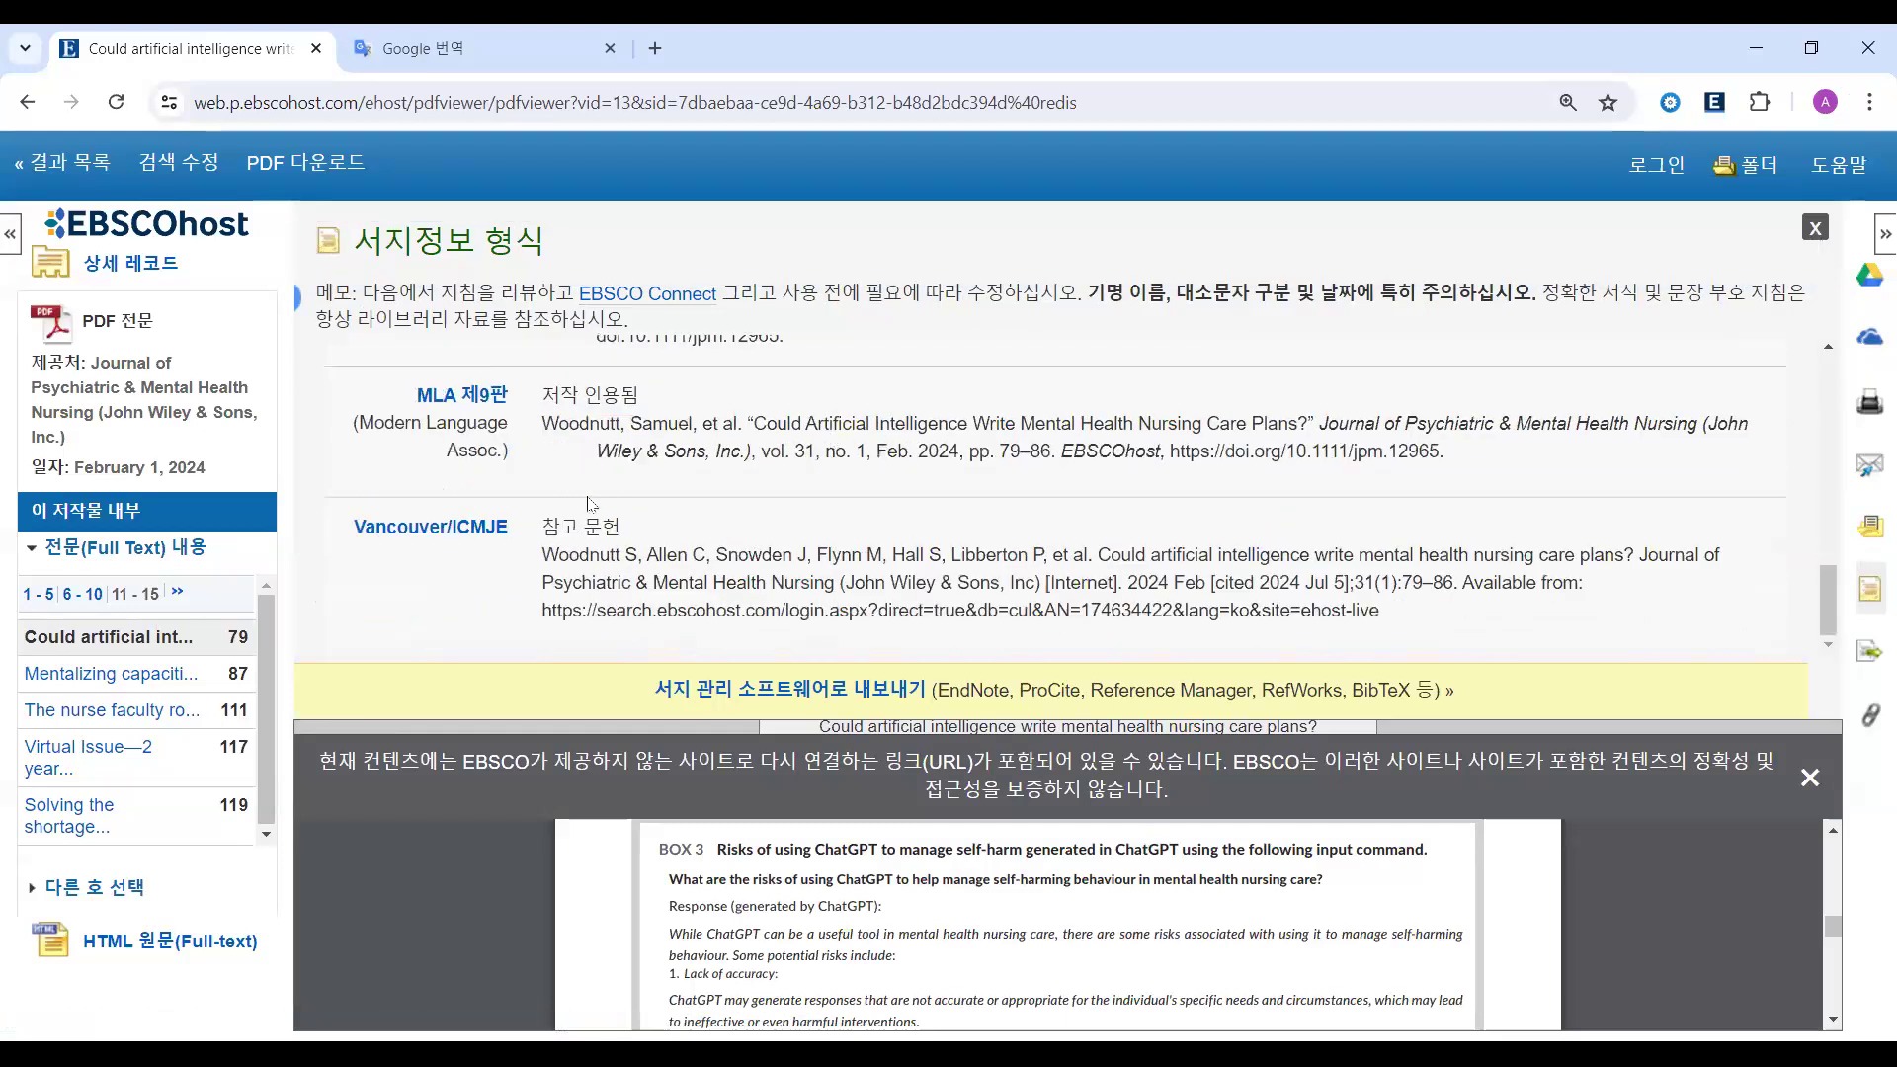
{"action": "left_click_drag", "start_coordinate": [544, 518], "coordinate": [1442, 644]}
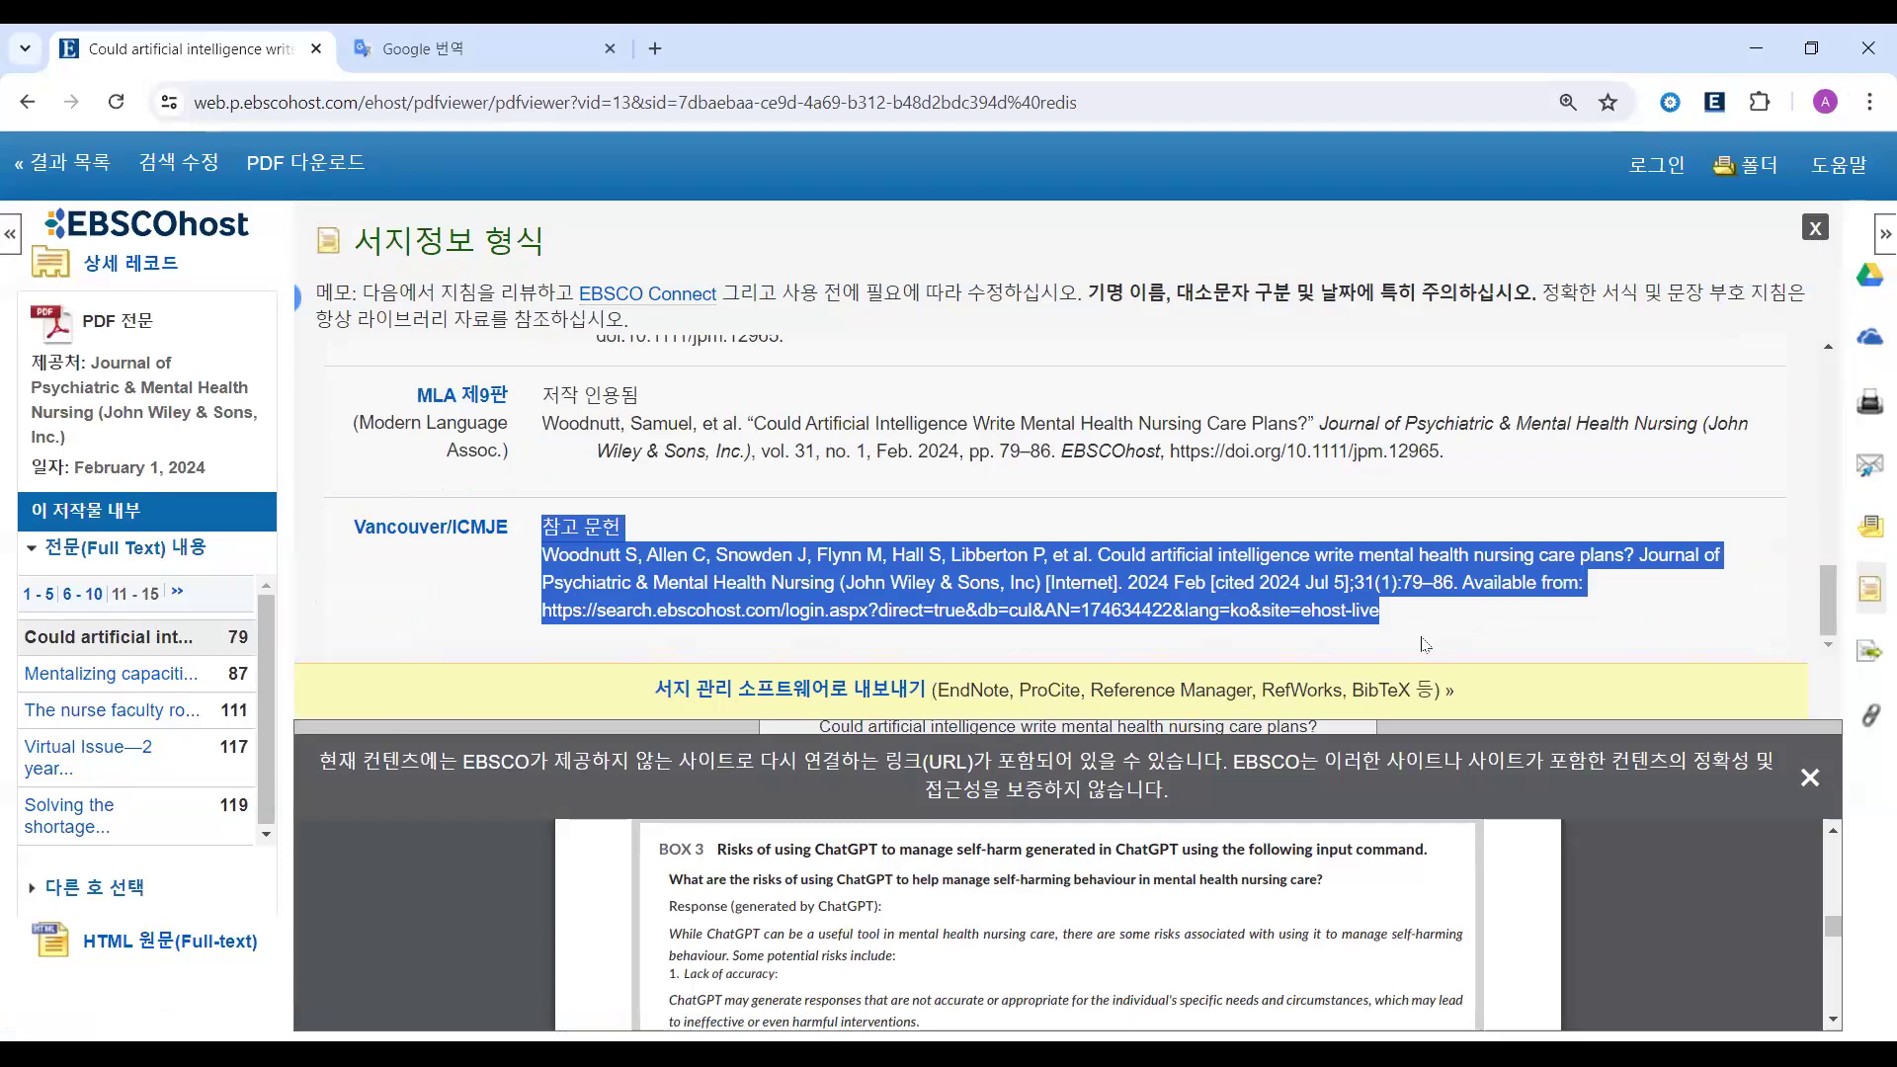
{"action": "left_click", "coordinate": [665, 867]}
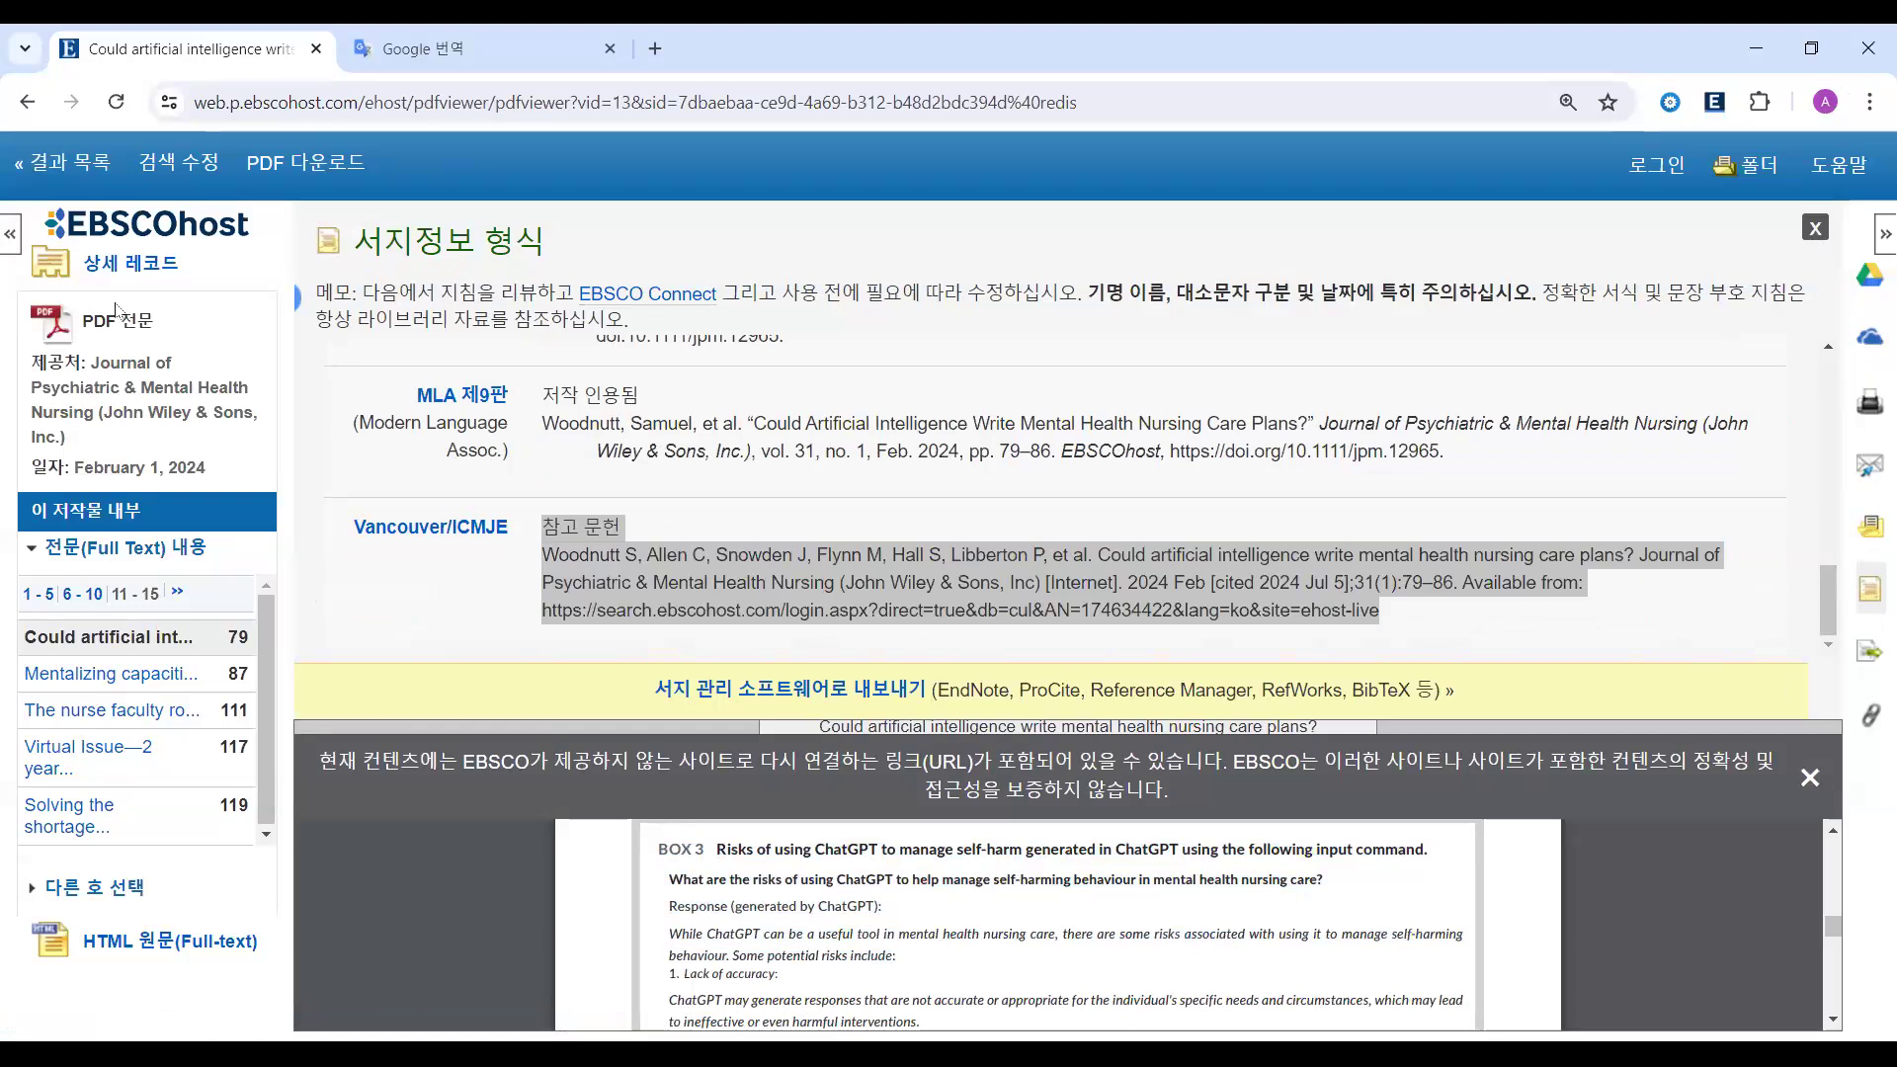
- Open the detailed record of the mental health nursing care plans article
{"action": "left_click", "coordinate": [130, 263]}
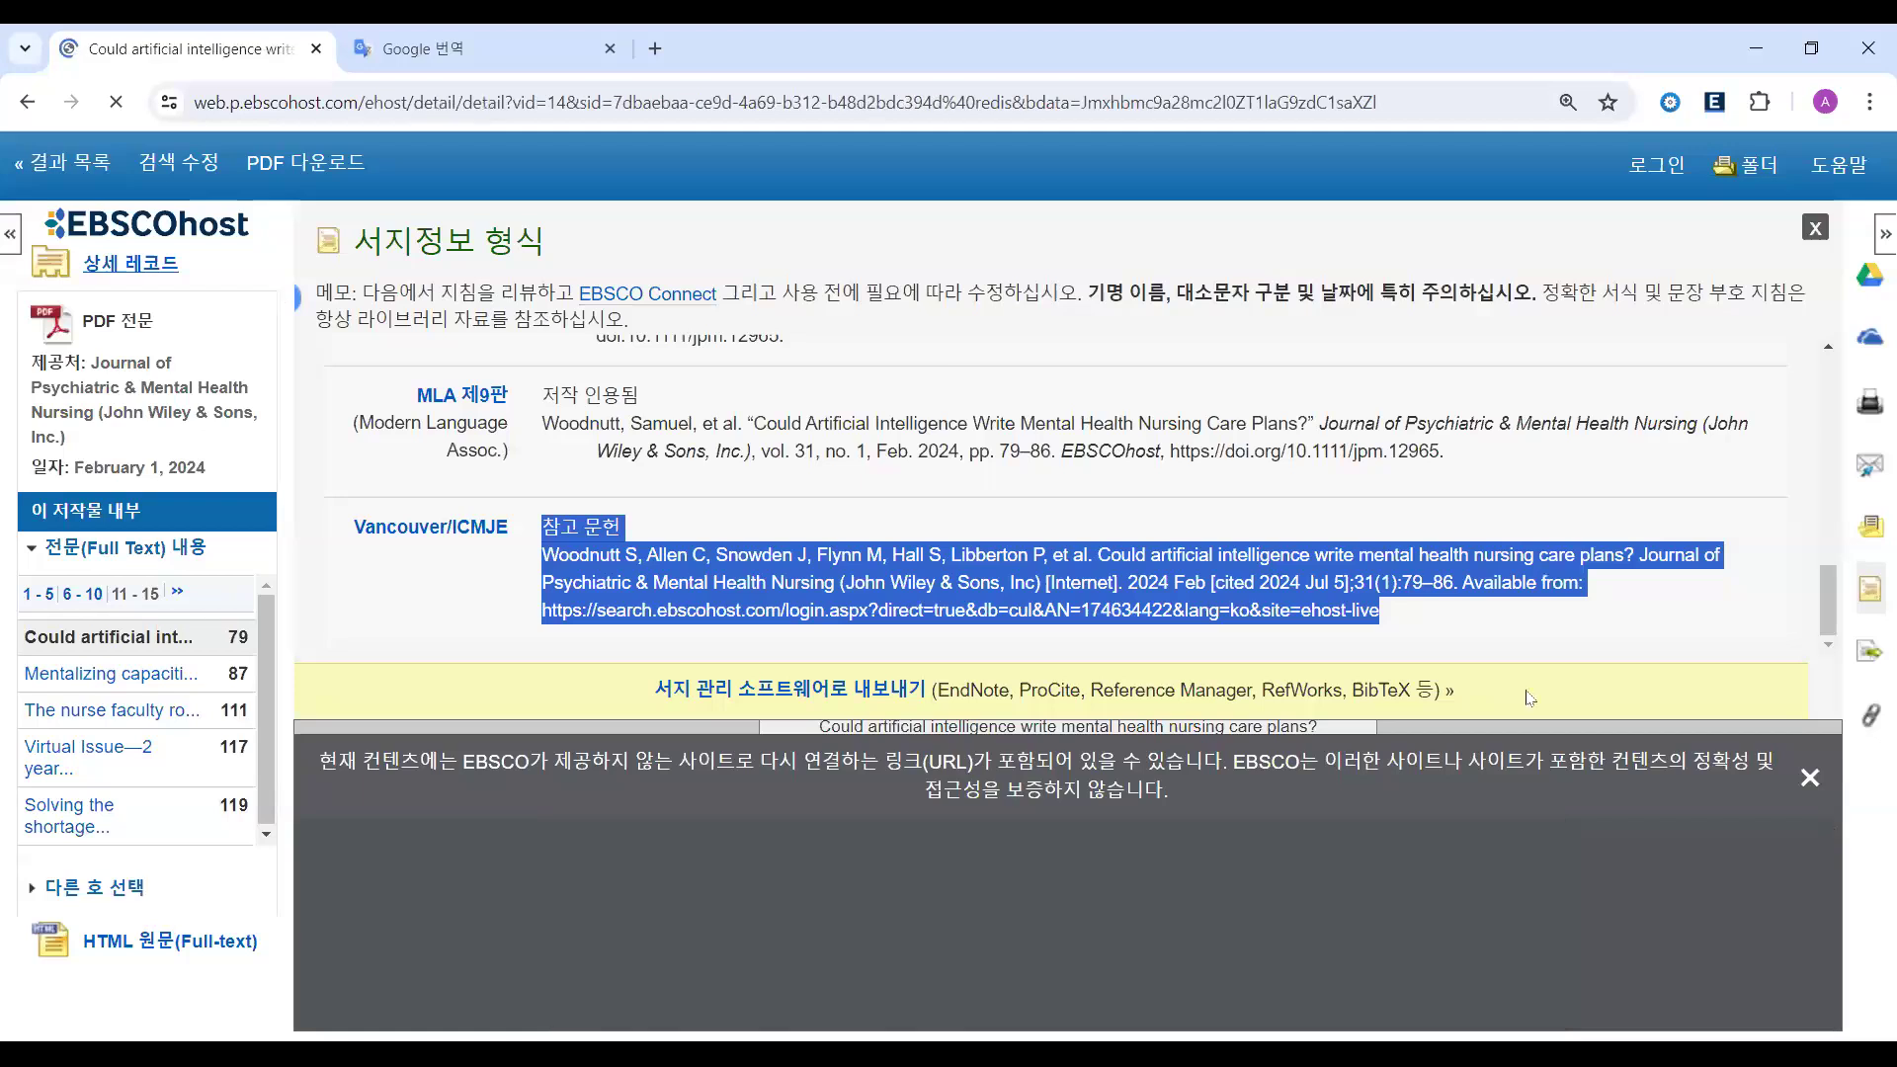
{"action": "scroll", "coordinate": [1784, 558], "scroll_direction": "down", "scroll_amount": 10}
{"action": "scroll", "coordinate": [1782, 559], "scroll_direction": "up", "scroll_amount": 8}
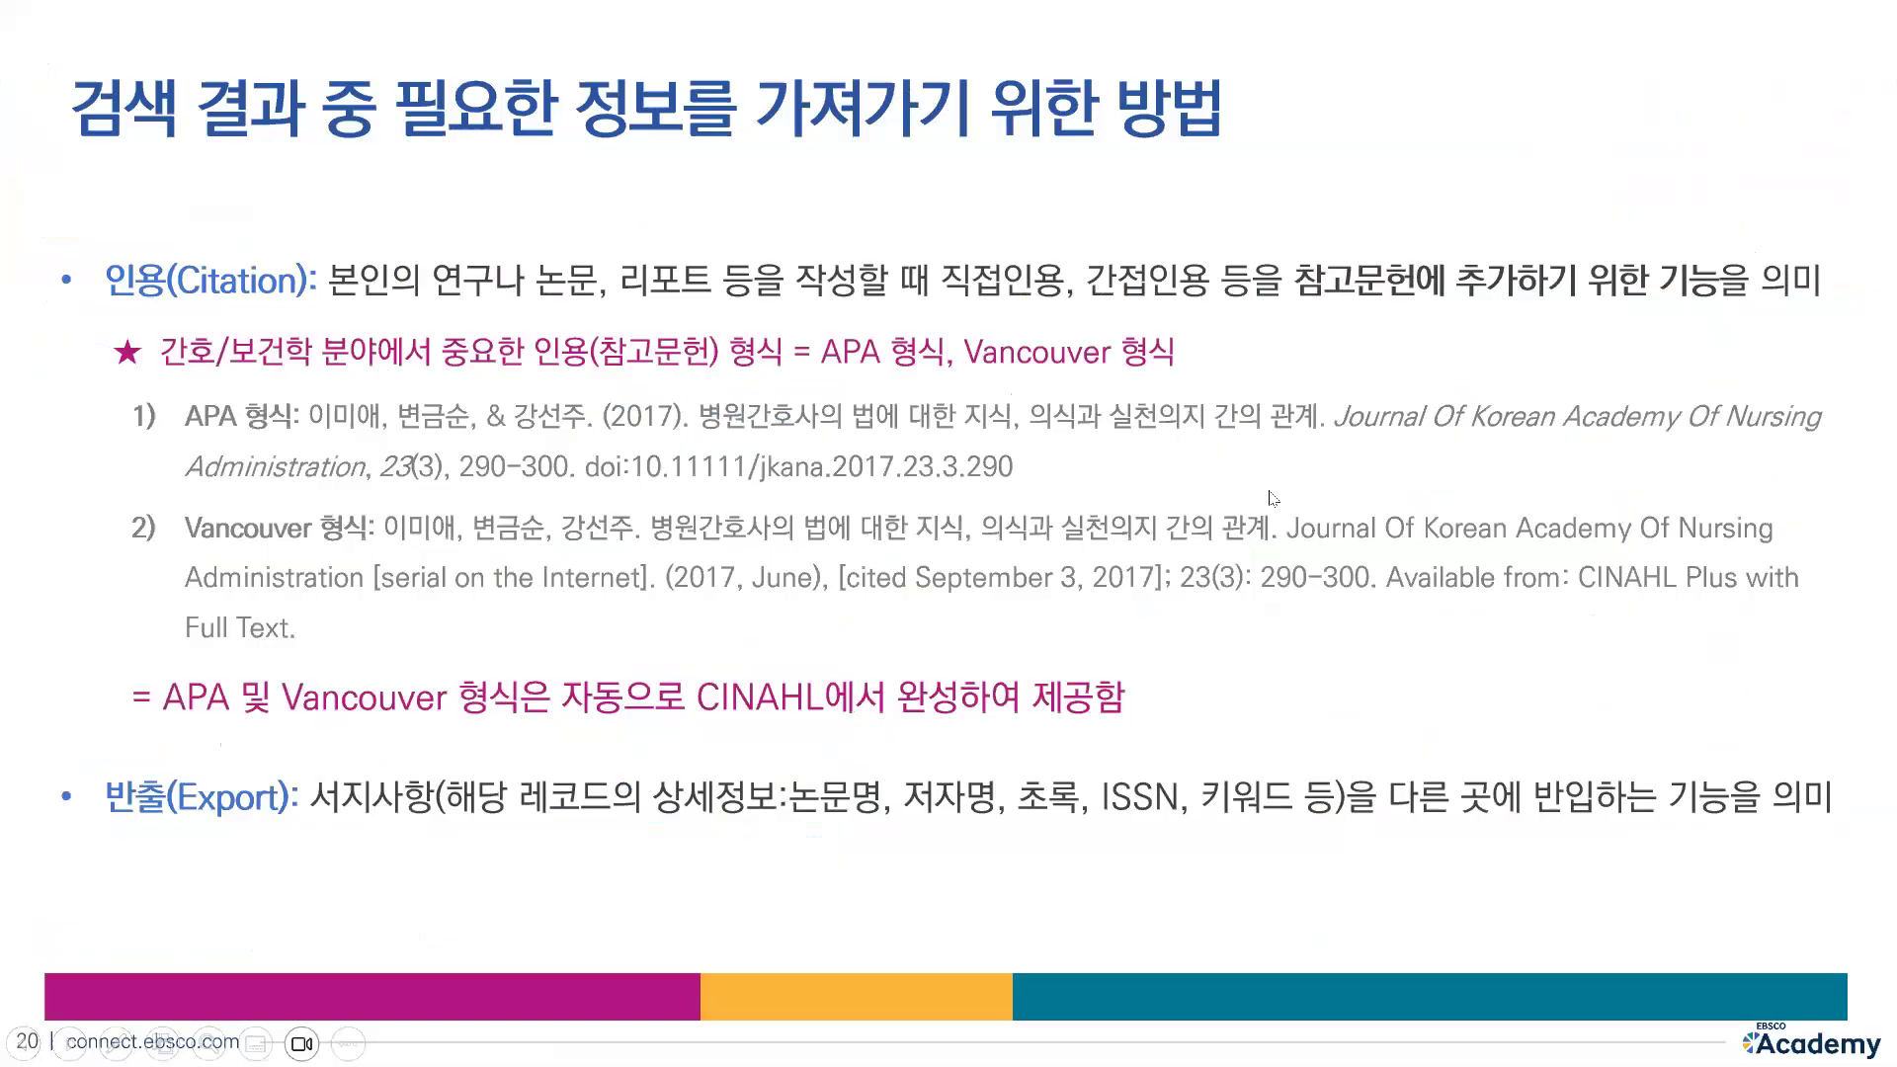
{"action": "left_click", "coordinate": [1270, 492]}
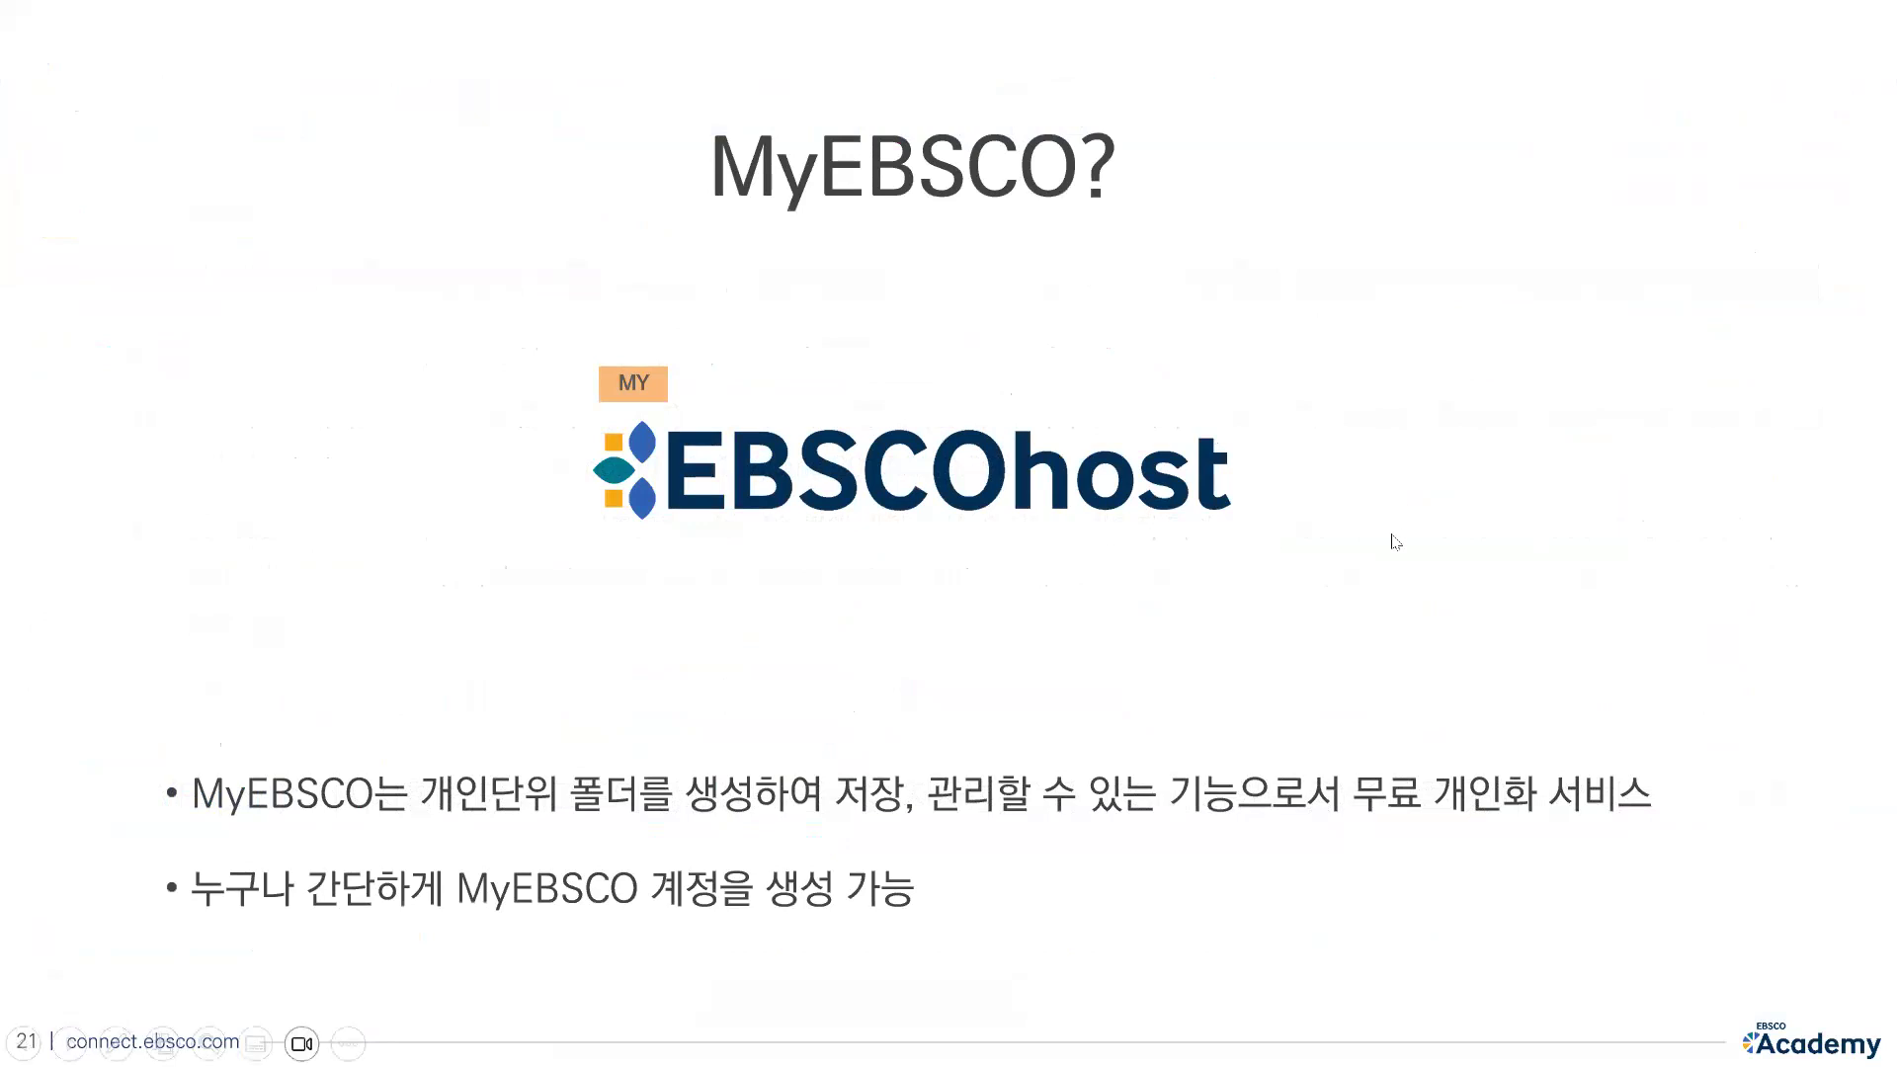
{"action": "left_click", "coordinate": [1006, 442]}
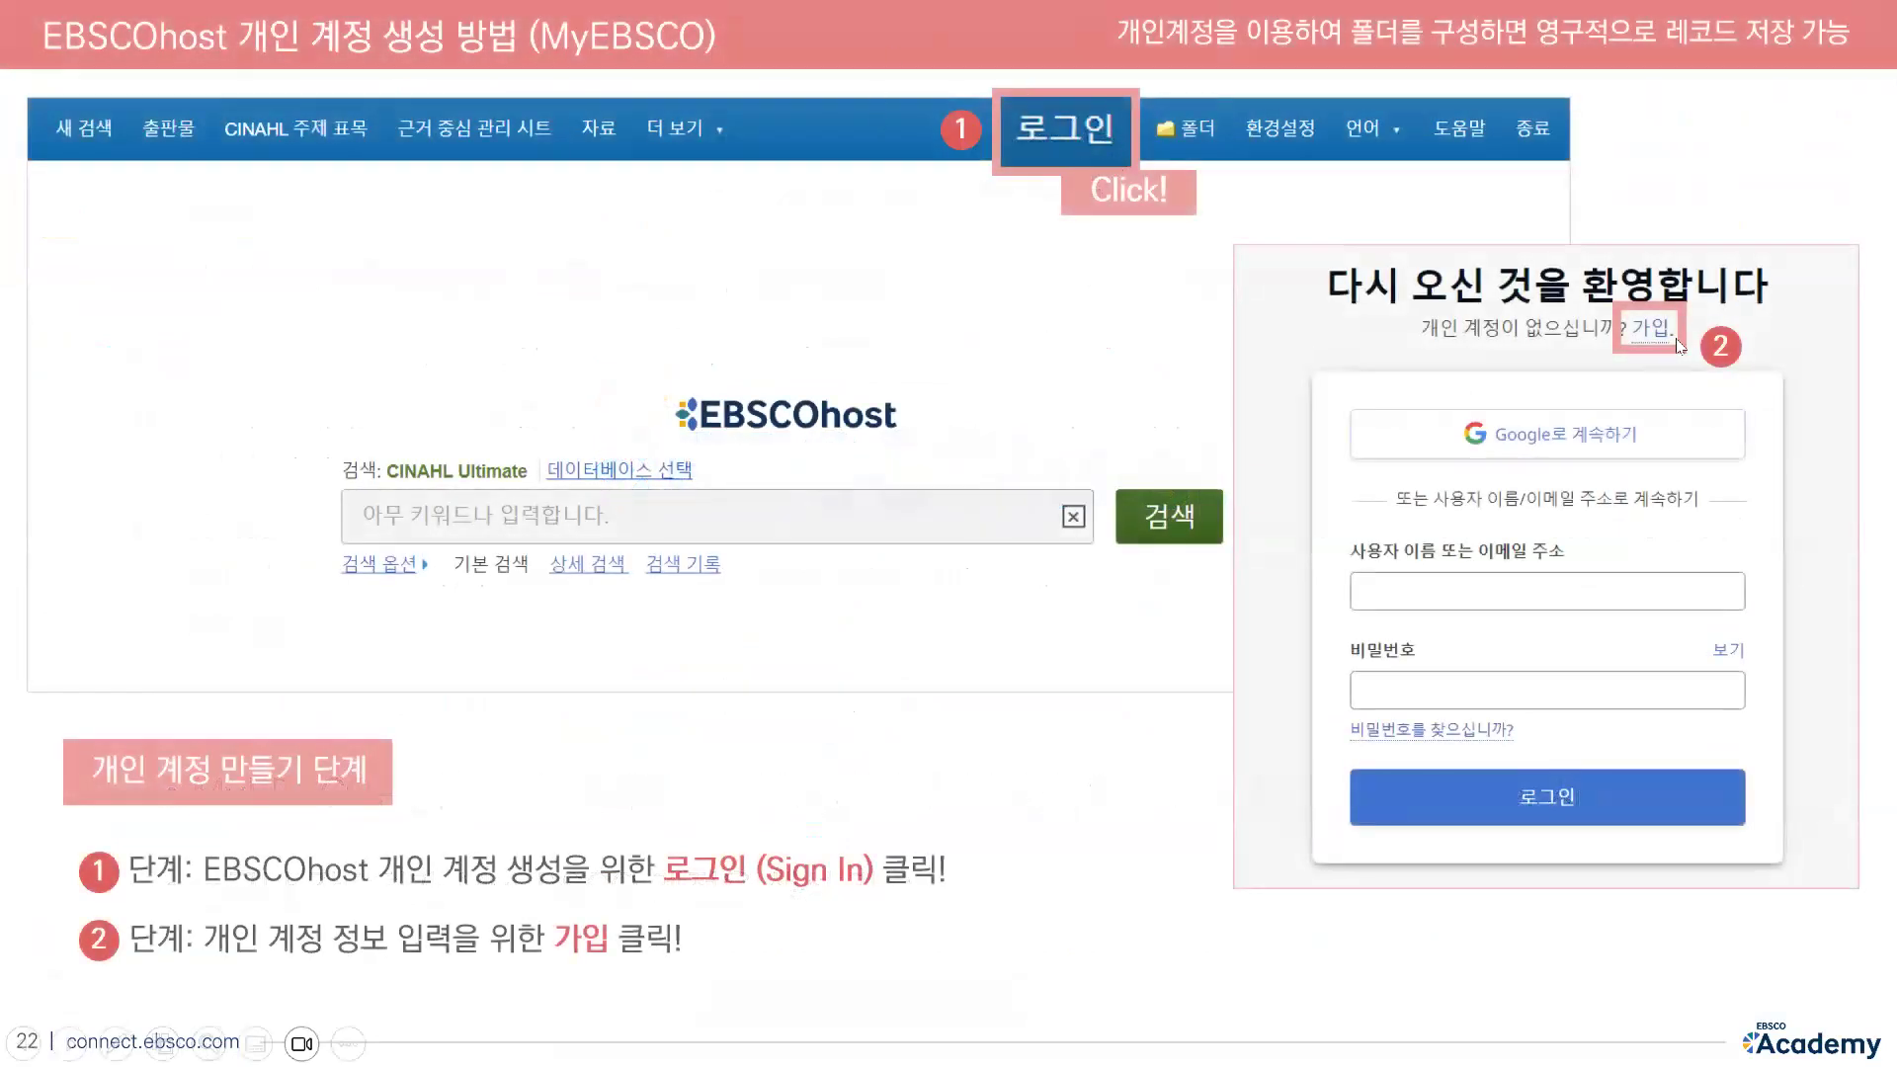
{"action": "left_click", "coordinate": [1404, 459]}
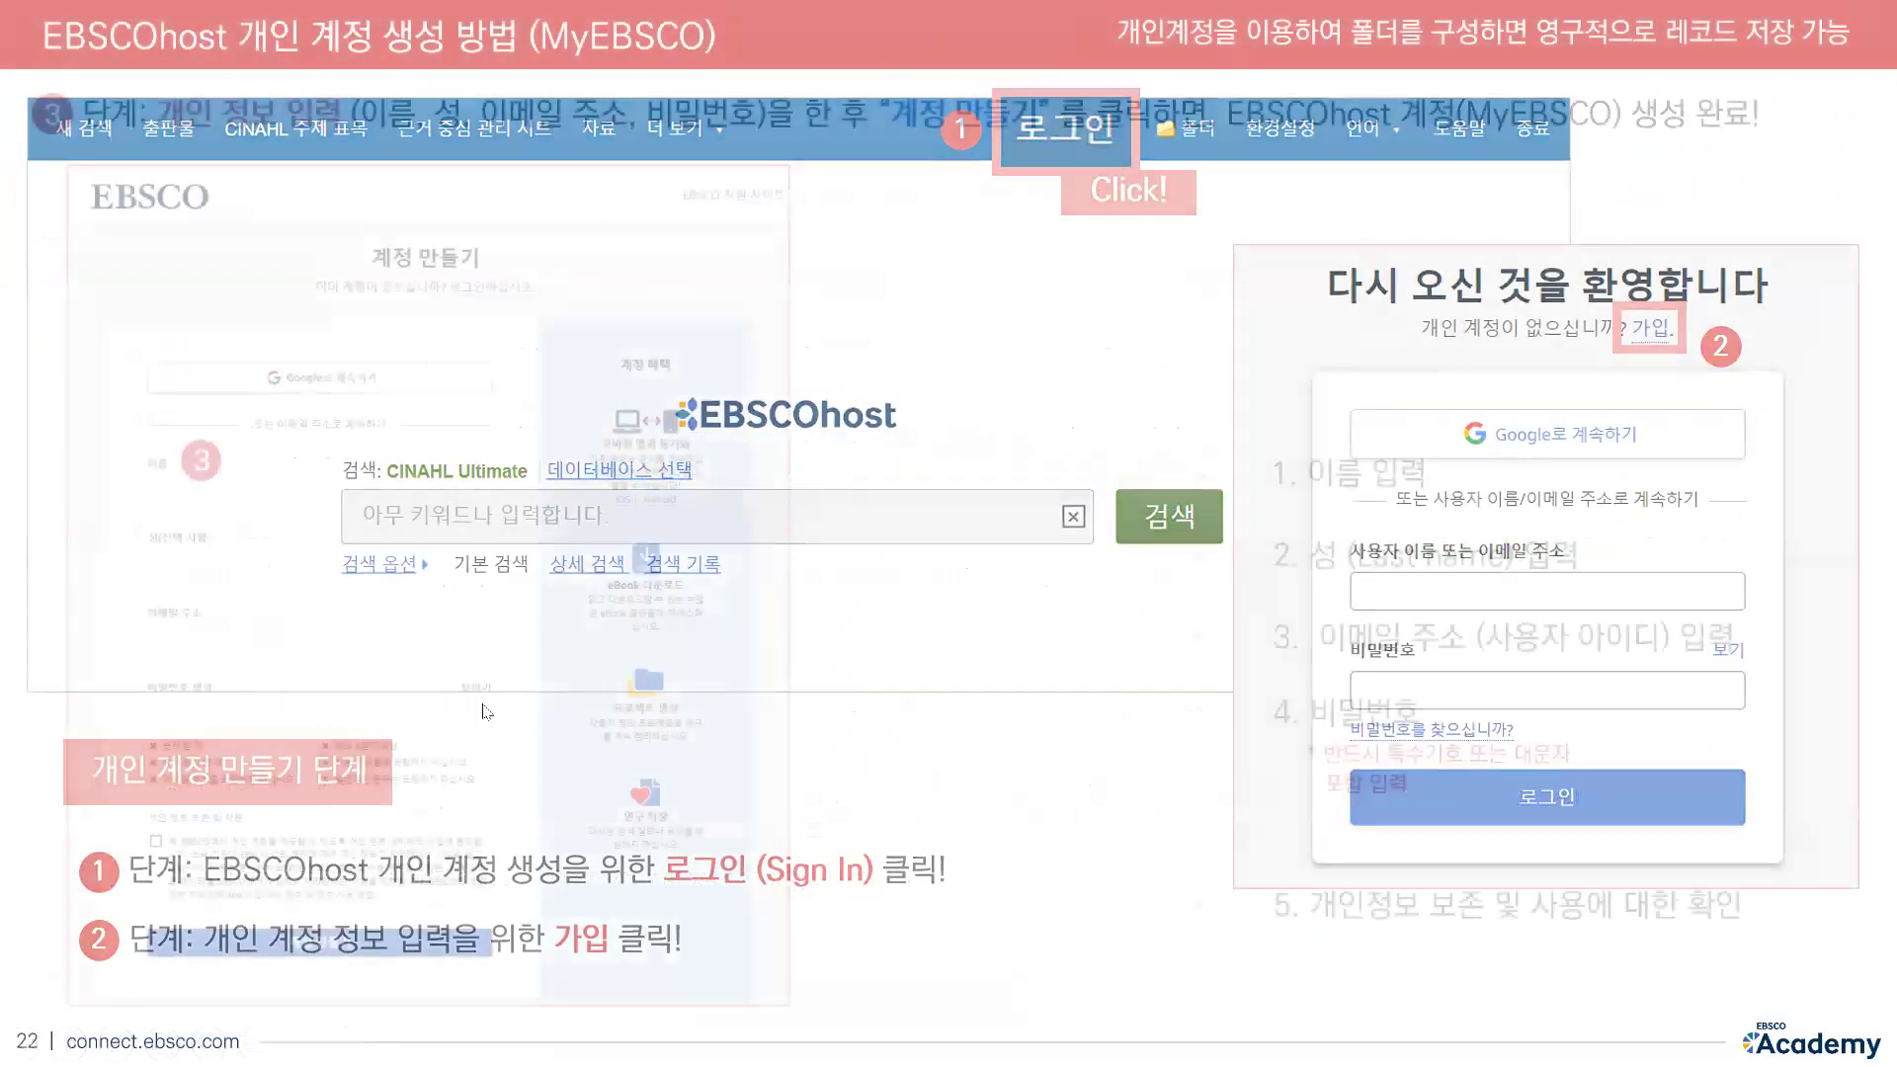
{"action": "left_click", "coordinate": [847, 571]}
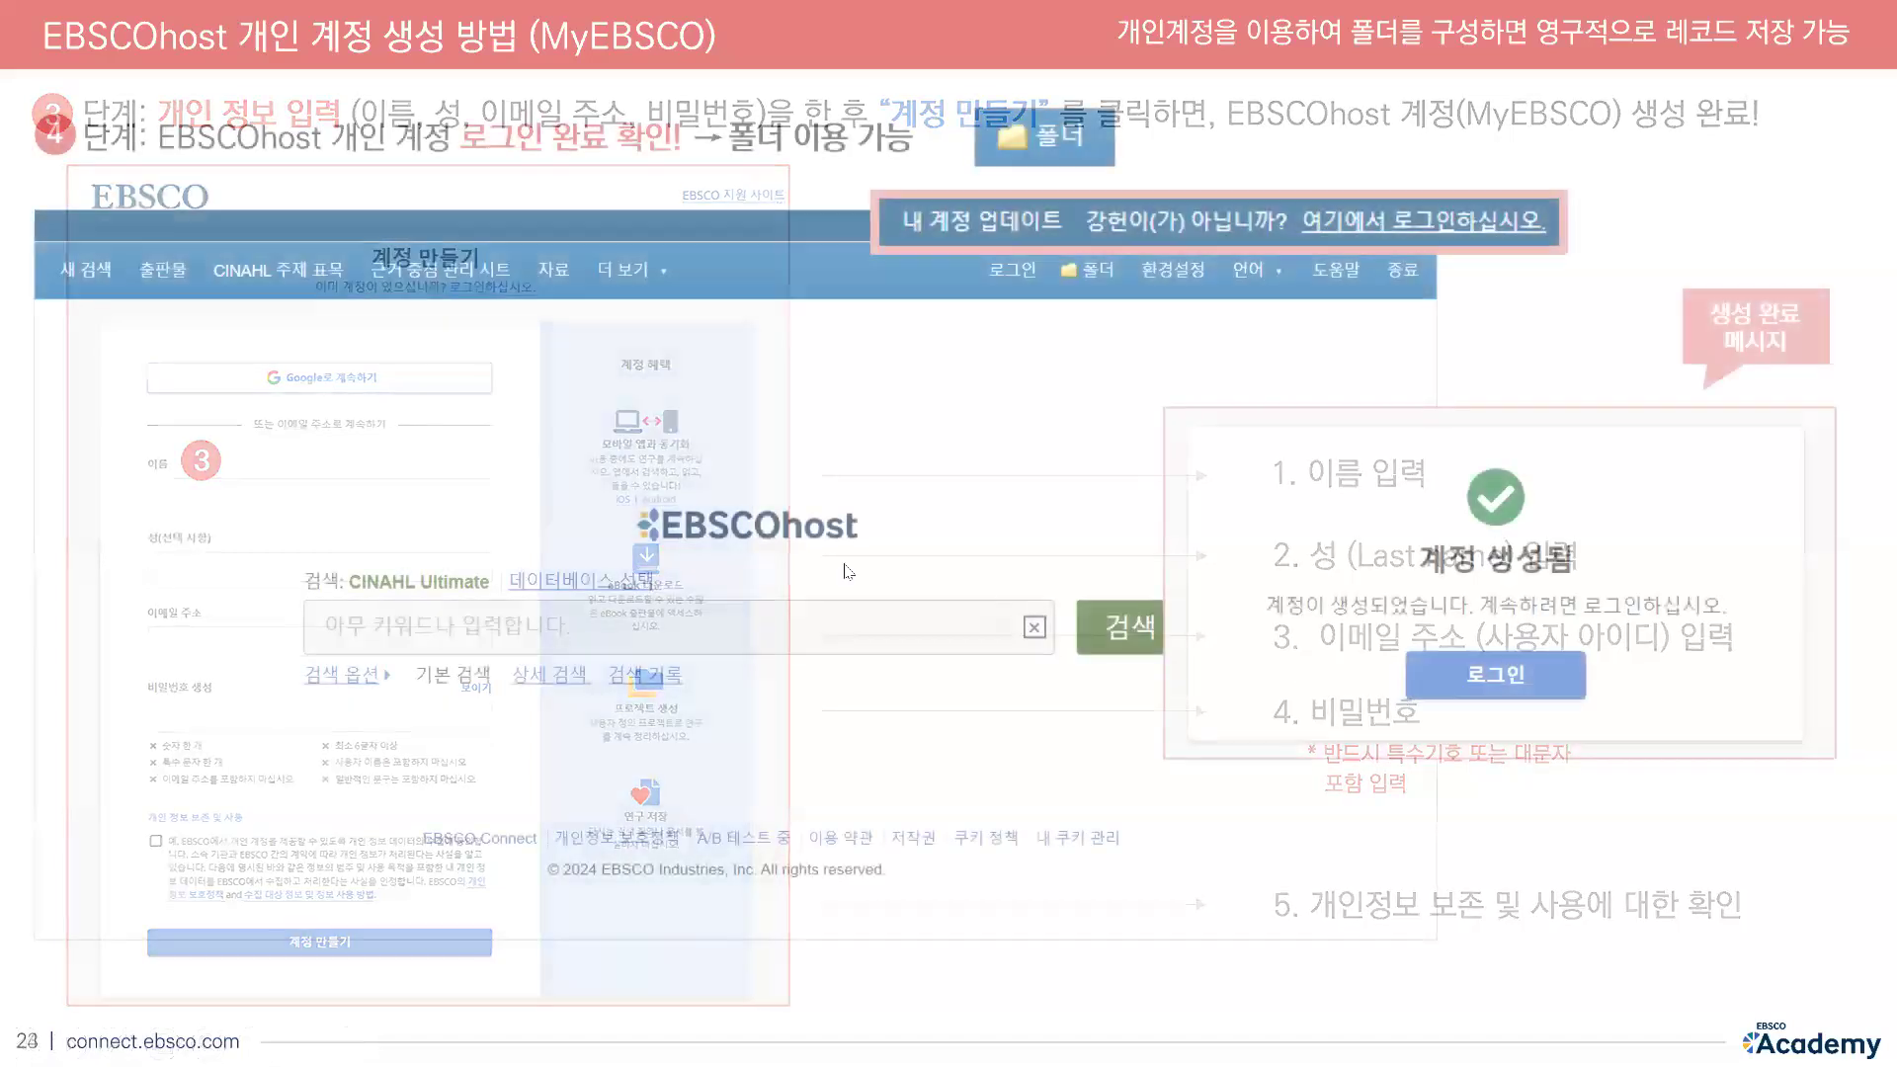
{"action": "left_click", "coordinate": [838, 528]}
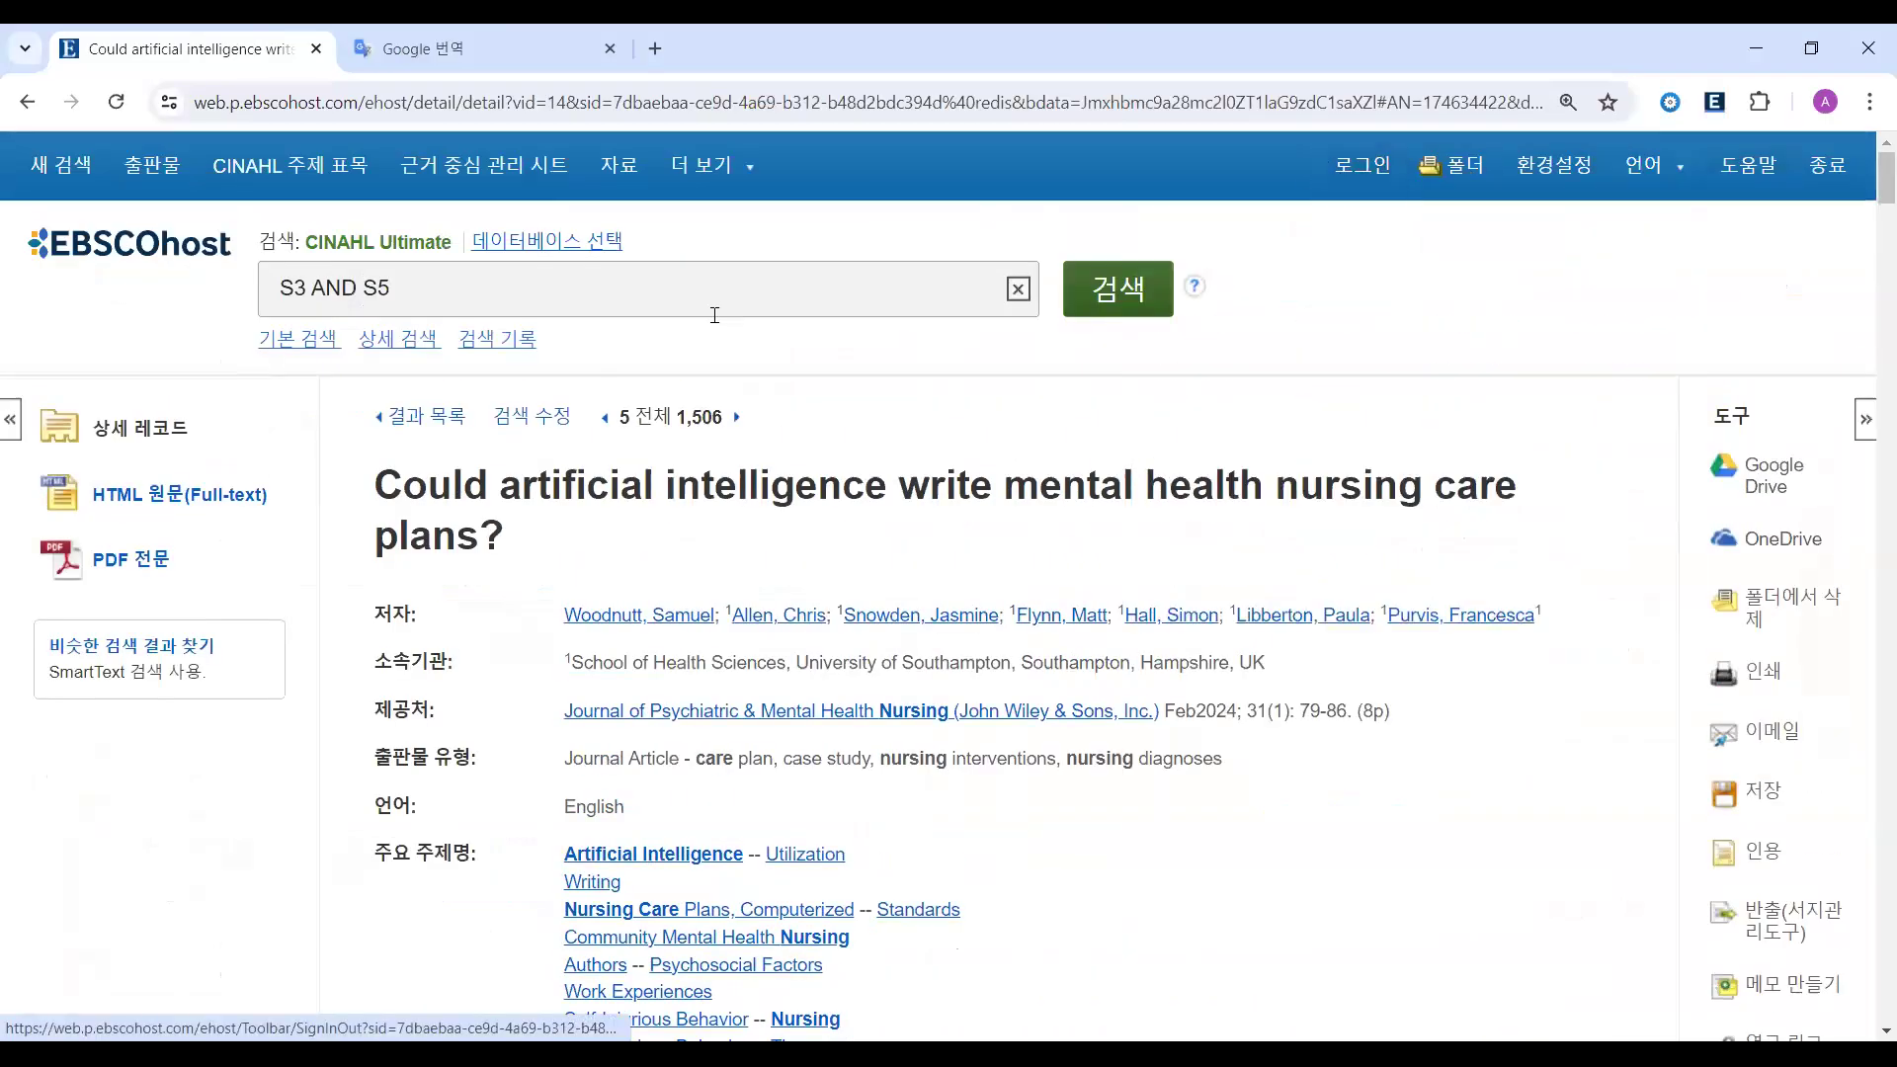
- Return to the result list and add result 6 on ADHD care and result 8 on facial recognition in pain assessment to the folder
{"action": "left_click", "coordinate": [425, 417]}
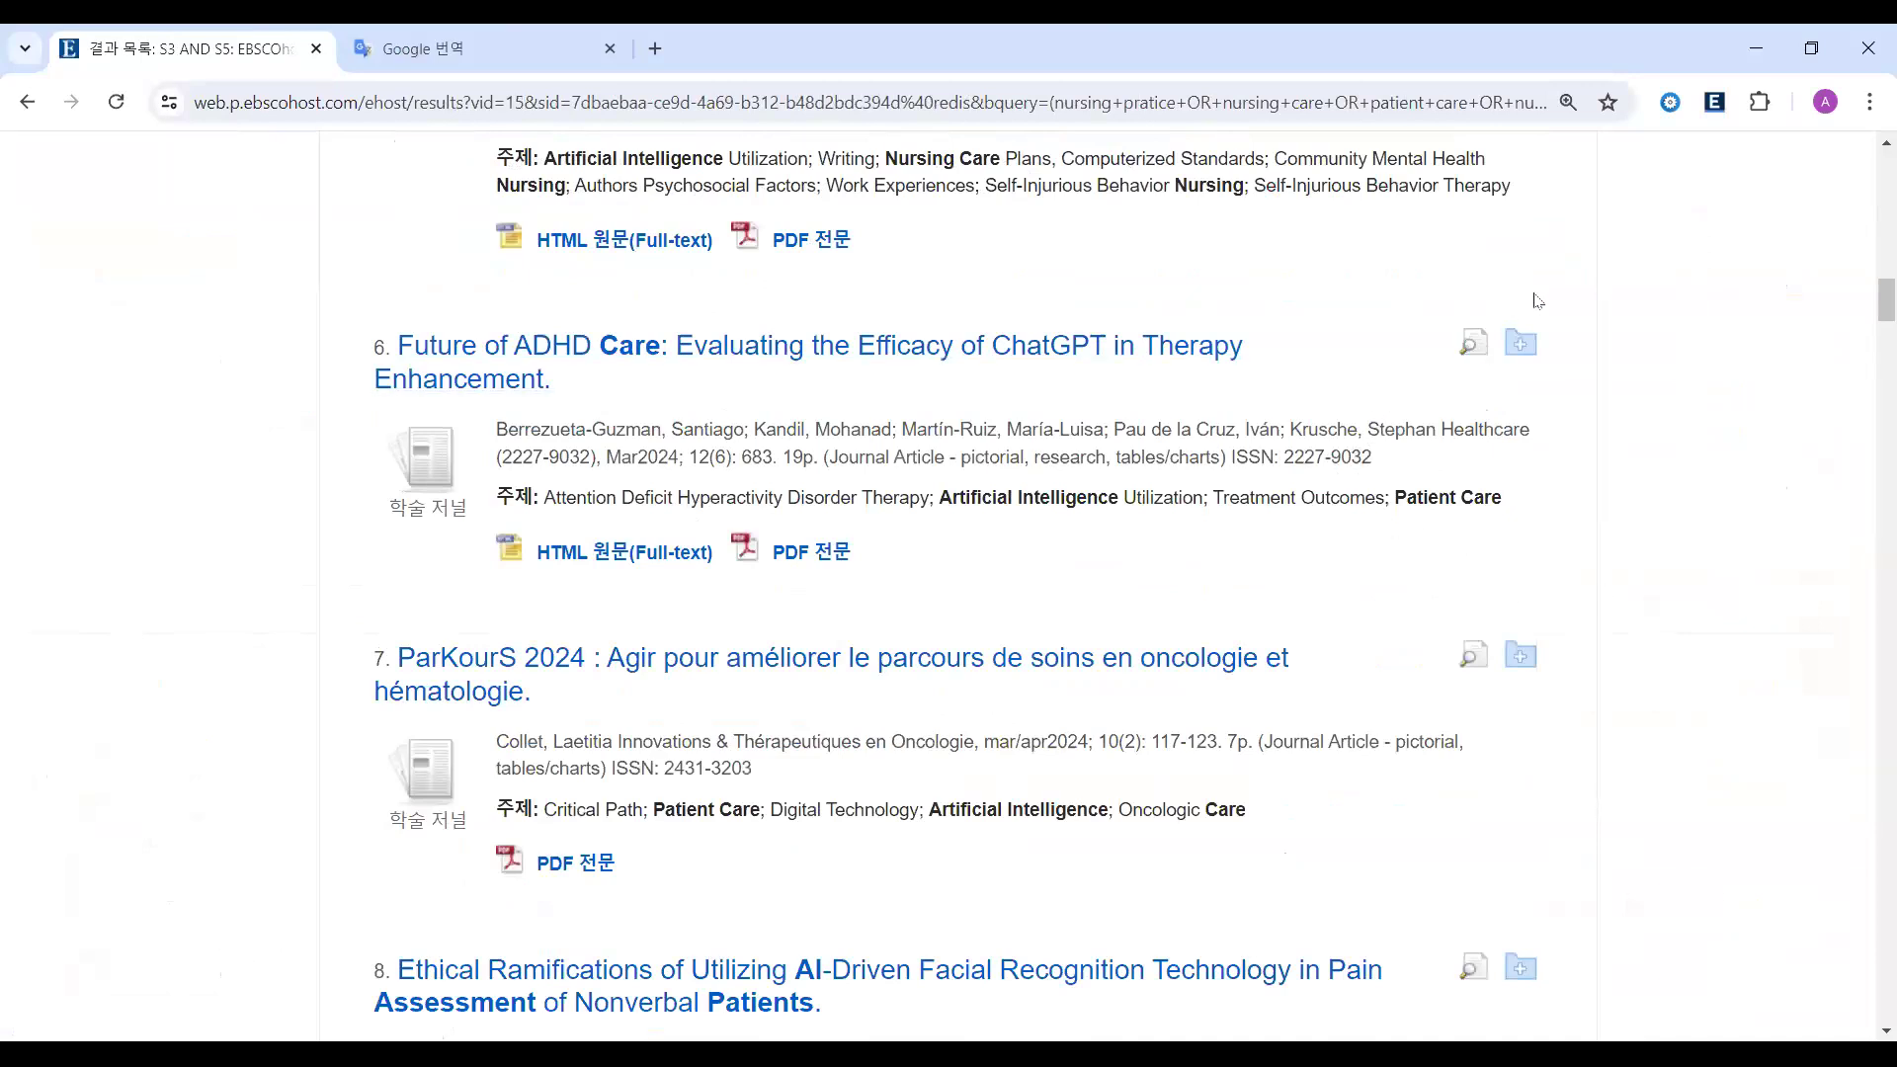
{"action": "left_click", "coordinate": [1522, 344]}
{"action": "scroll", "coordinate": [1300, 619], "scroll_direction": "down", "scroll_amount": 4}
{"action": "left_click", "coordinate": [1519, 556]}
{"action": "scroll", "coordinate": [775, 650], "scroll_direction": "down", "scroll_amount": 2}
{"action": "scroll", "coordinate": [774, 650], "scroll_direction": "down", "scroll_amount": 10}
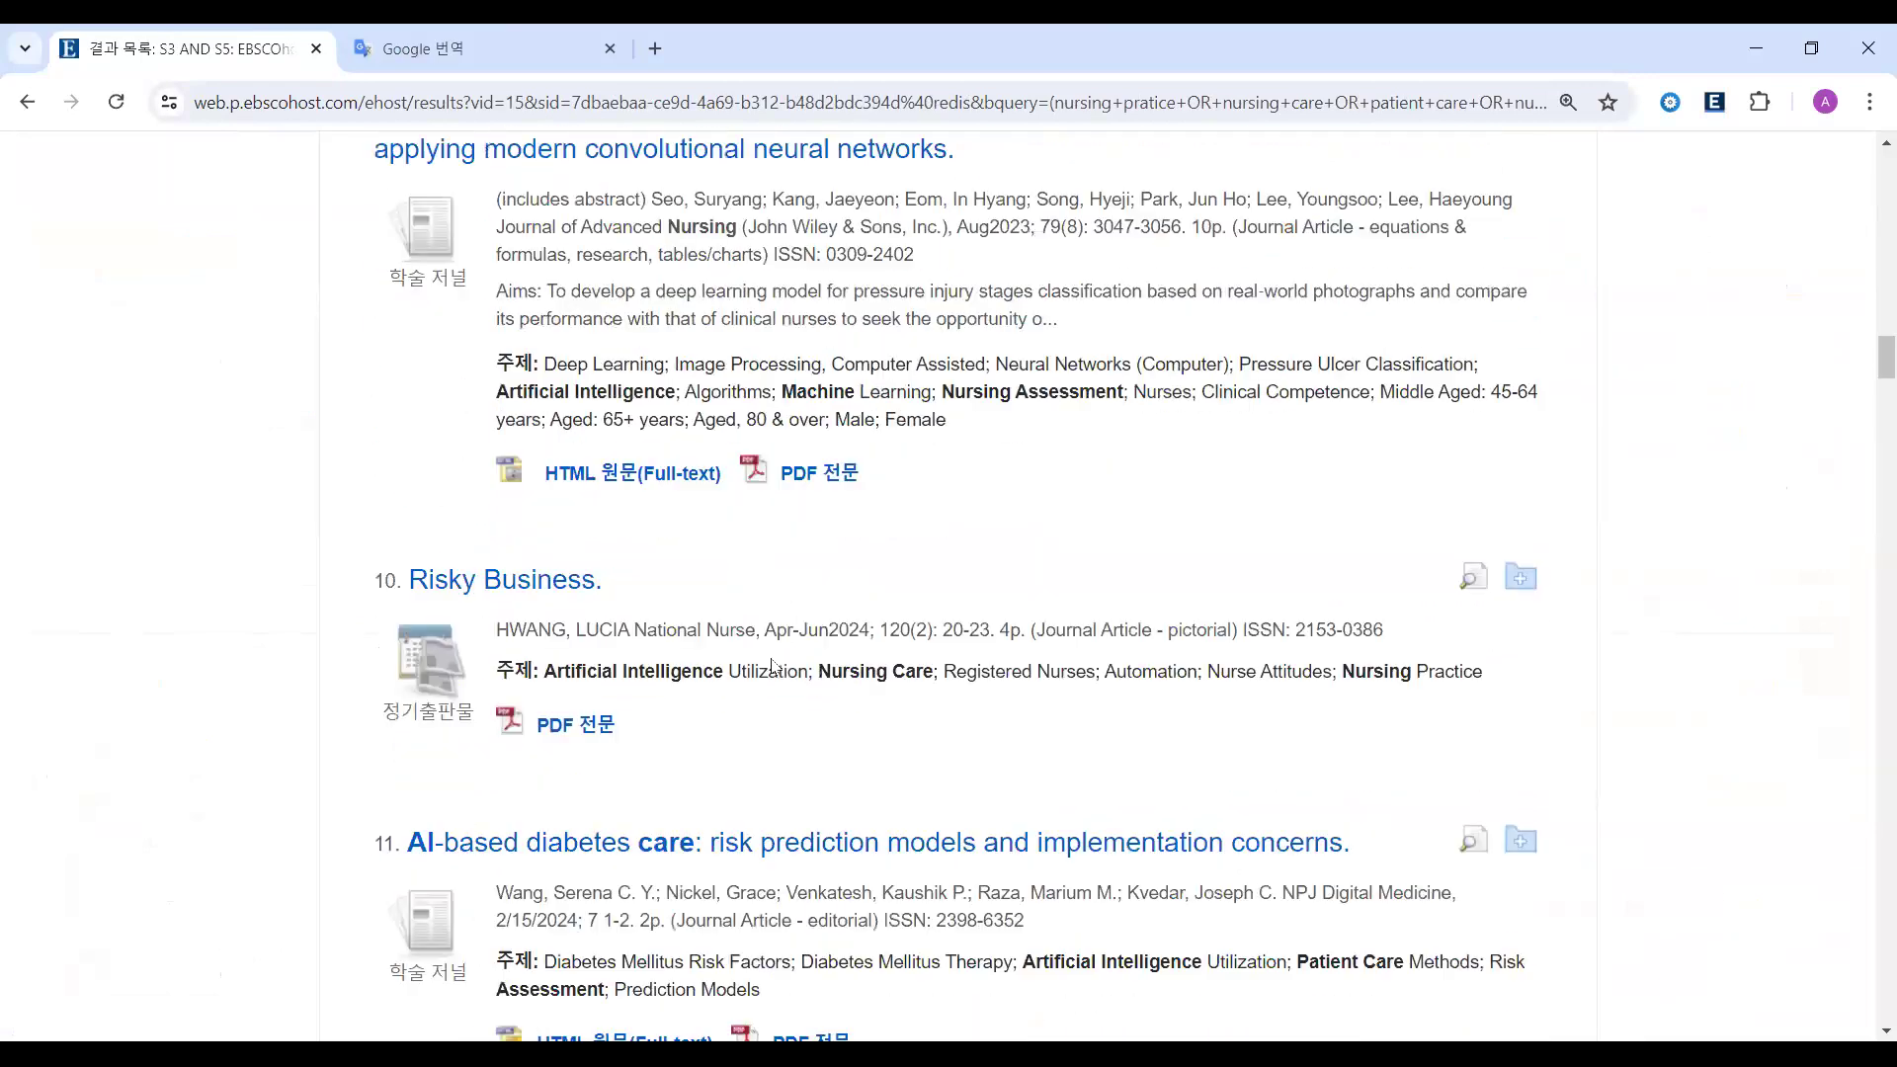
- Add result 11 on AI-based diabetes care, results 13 and 15 on AI in nursing, and result 17 on AI chatbots to the folder
{"action": "left_click", "coordinate": [1520, 431]}
{"action": "scroll", "coordinate": [1520, 435], "scroll_direction": "down", "scroll_amount": 6}
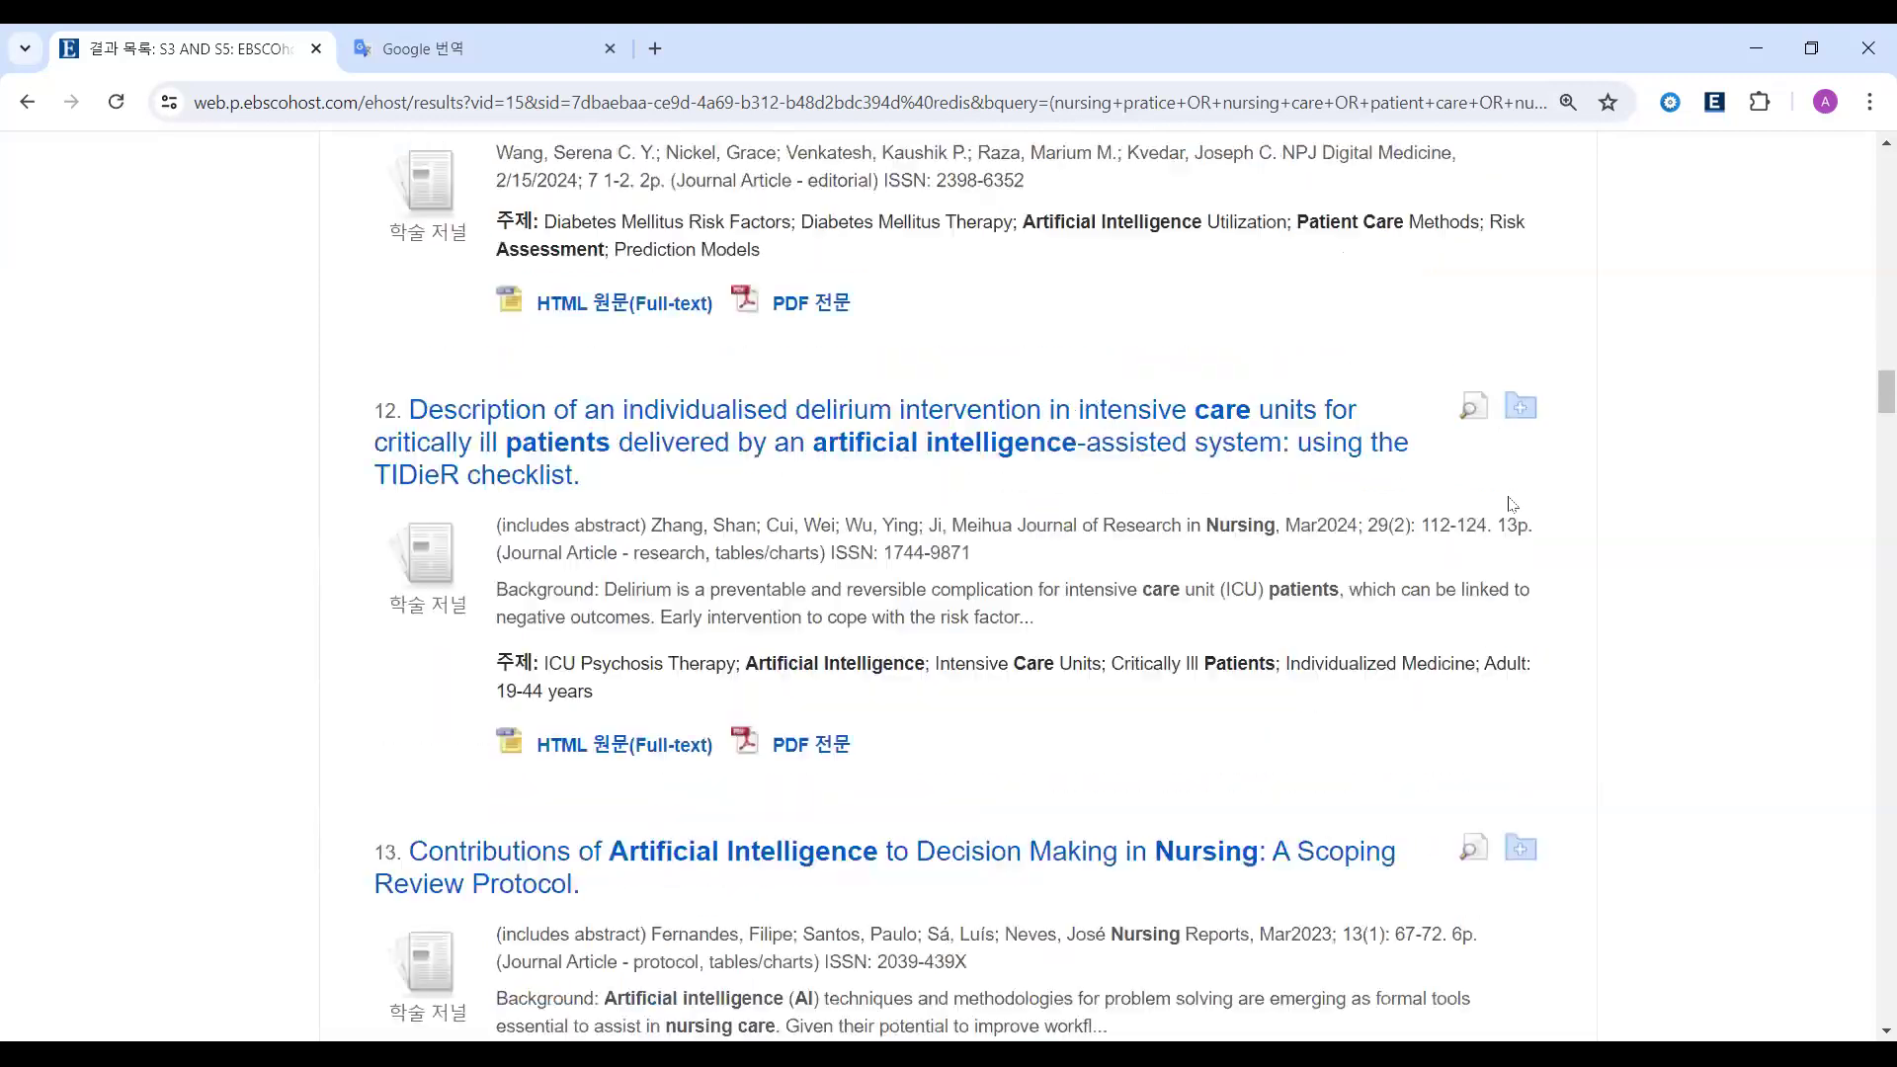
{"action": "left_click", "coordinate": [1514, 561]}
{"action": "scroll", "coordinate": [1516, 563], "scroll_direction": "down", "scroll_amount": 9}
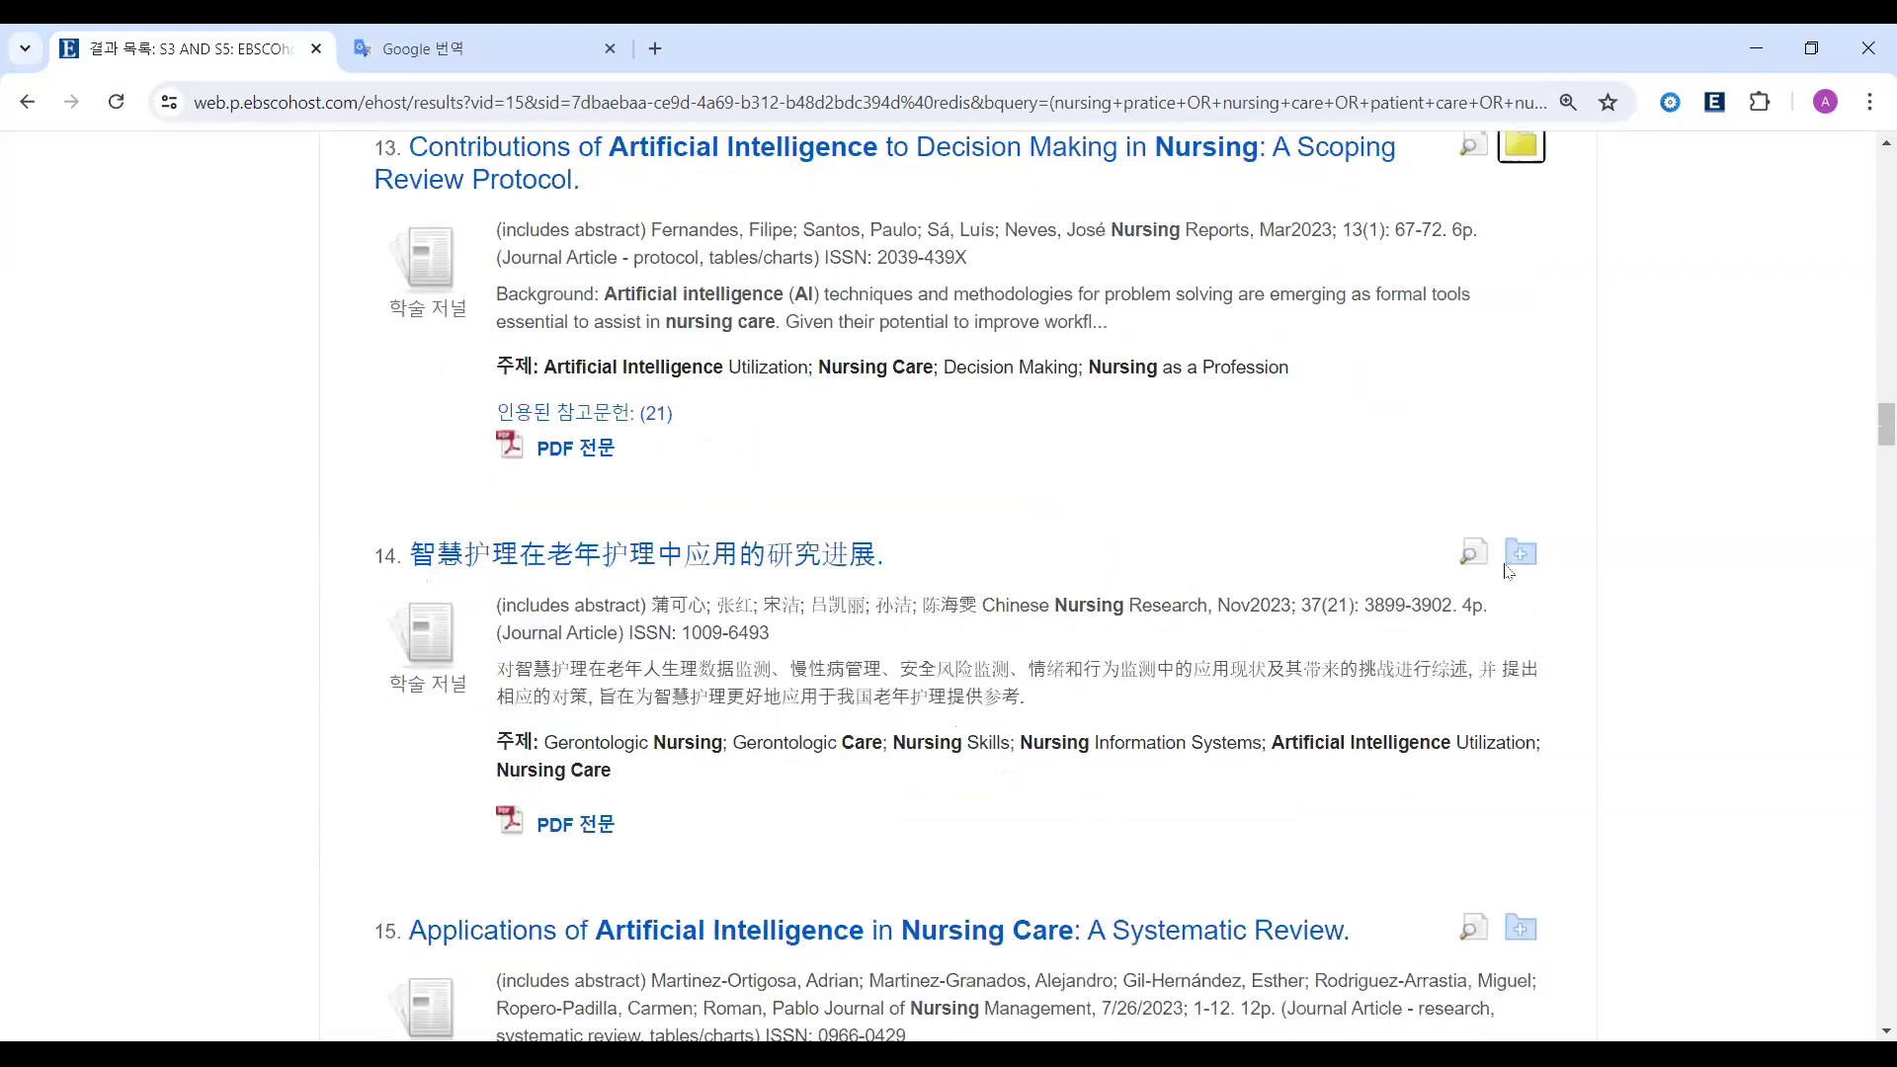
{"action": "left_click", "coordinate": [1521, 314]}
{"action": "scroll", "coordinate": [1521, 321], "scroll_direction": "up", "scroll_amount": 4}
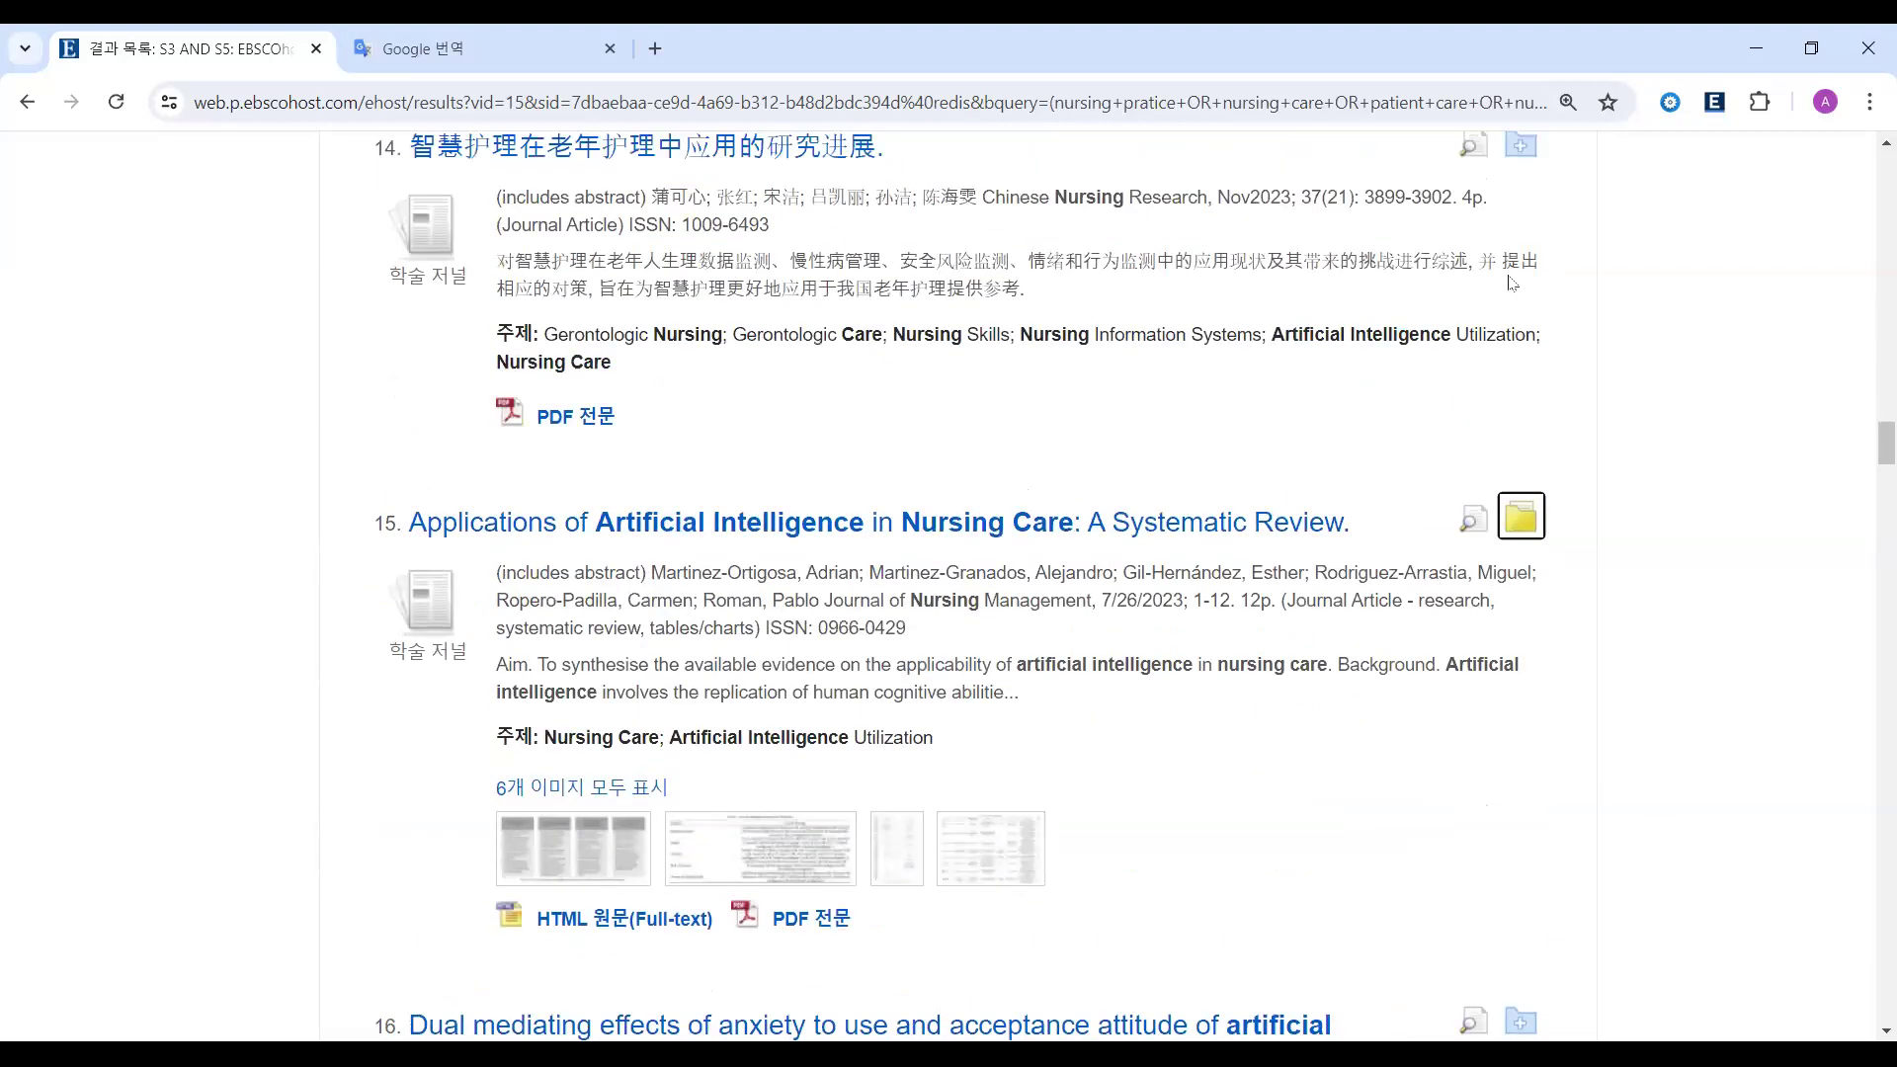
{"action": "scroll", "coordinate": [1491, 494], "scroll_direction": "down", "scroll_amount": 6}
{"action": "scroll", "coordinate": [1490, 524], "scroll_direction": "down", "scroll_amount": 2}
{"action": "left_click", "coordinate": [1519, 640]}
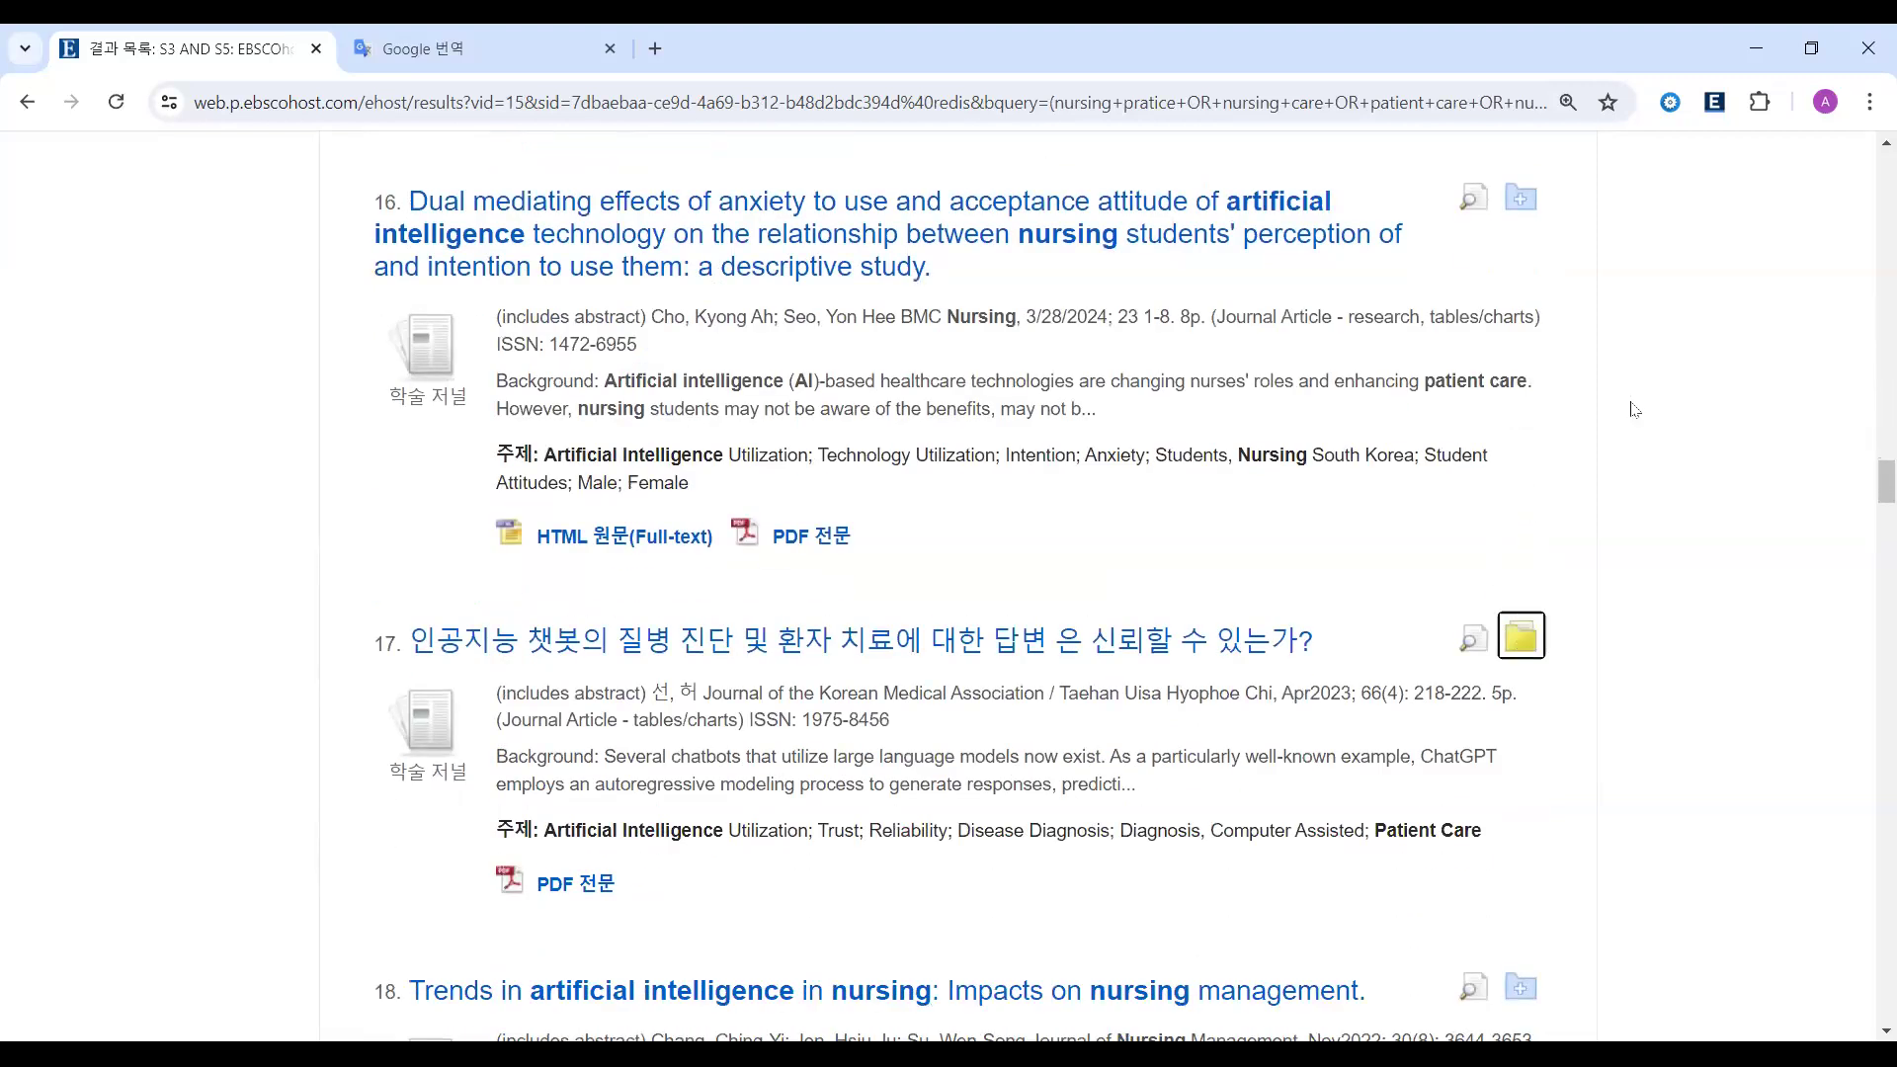
- Open the folder of collected articles and highlight the MyEBSCO sign-in link
{"action": "left_click_drag", "start_coordinate": [1885, 484], "coordinate": [1871, 165]}
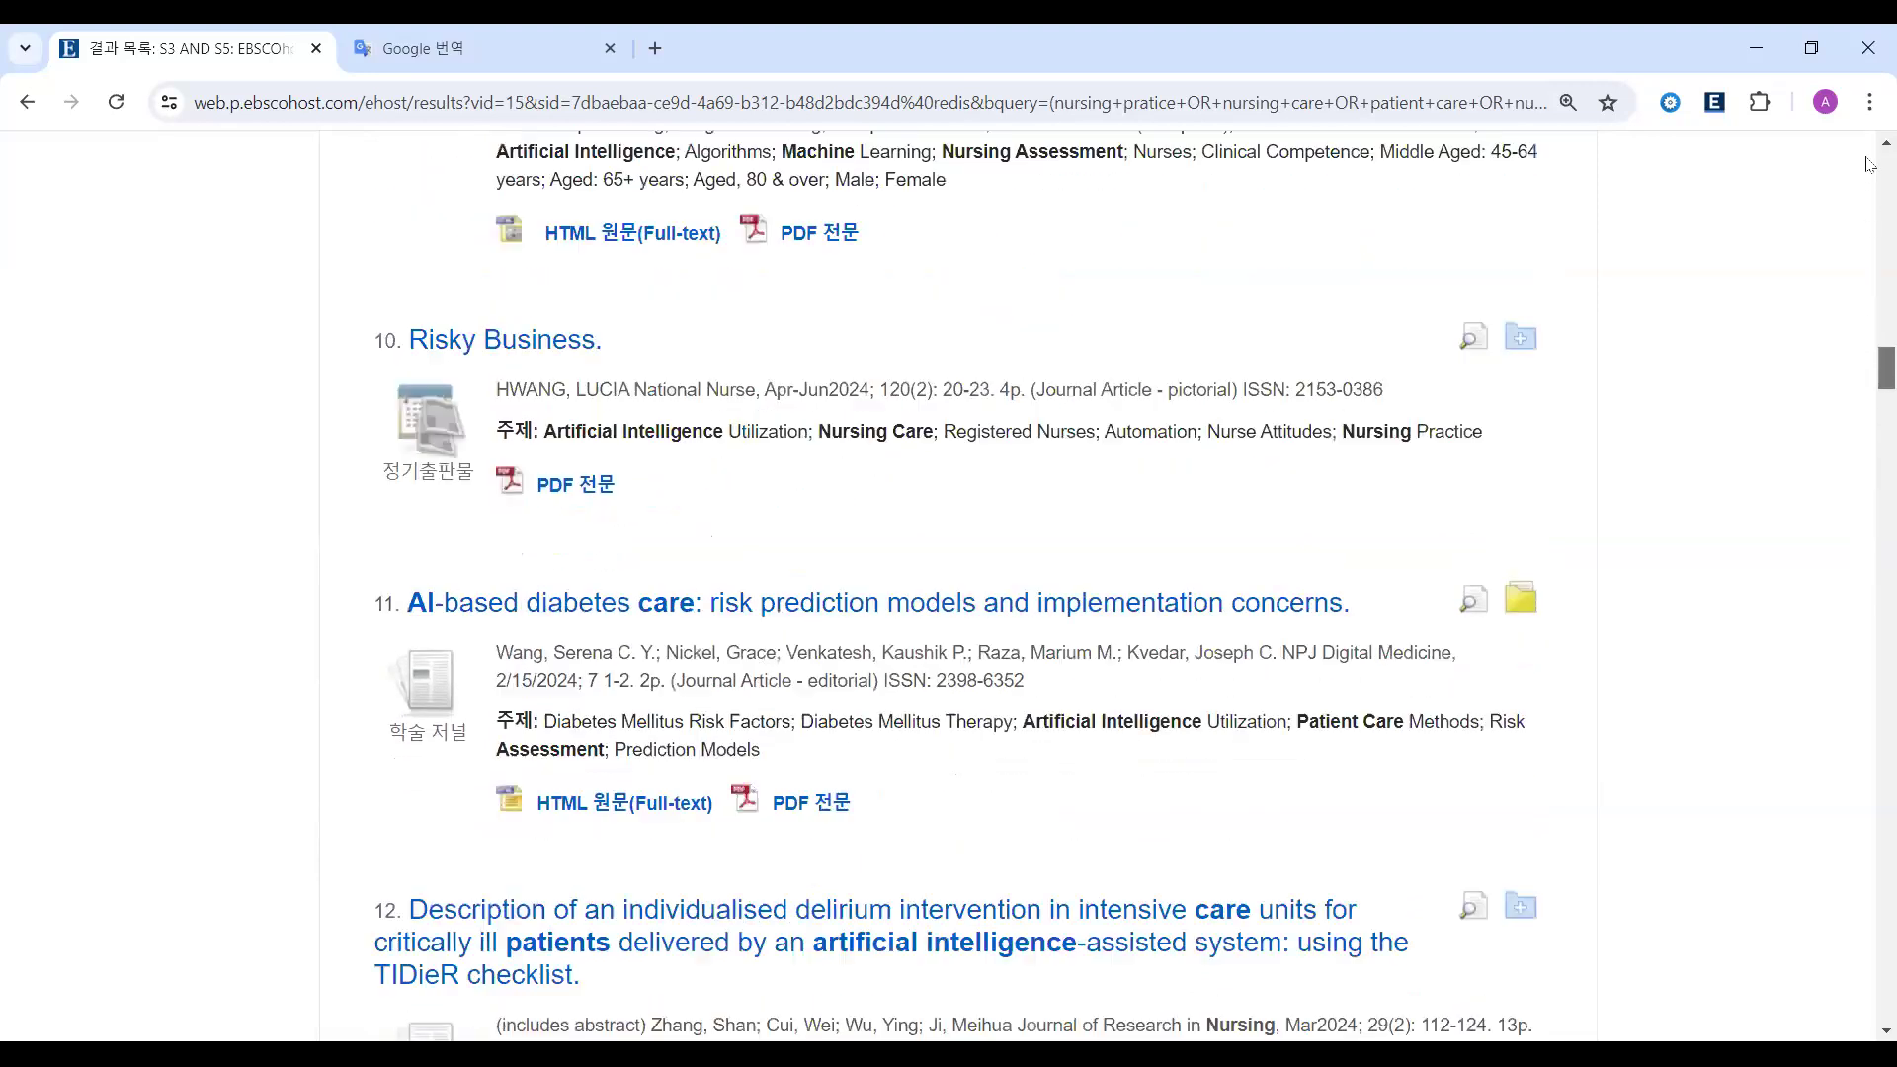
{"action": "left_click", "coordinate": [1474, 158]}
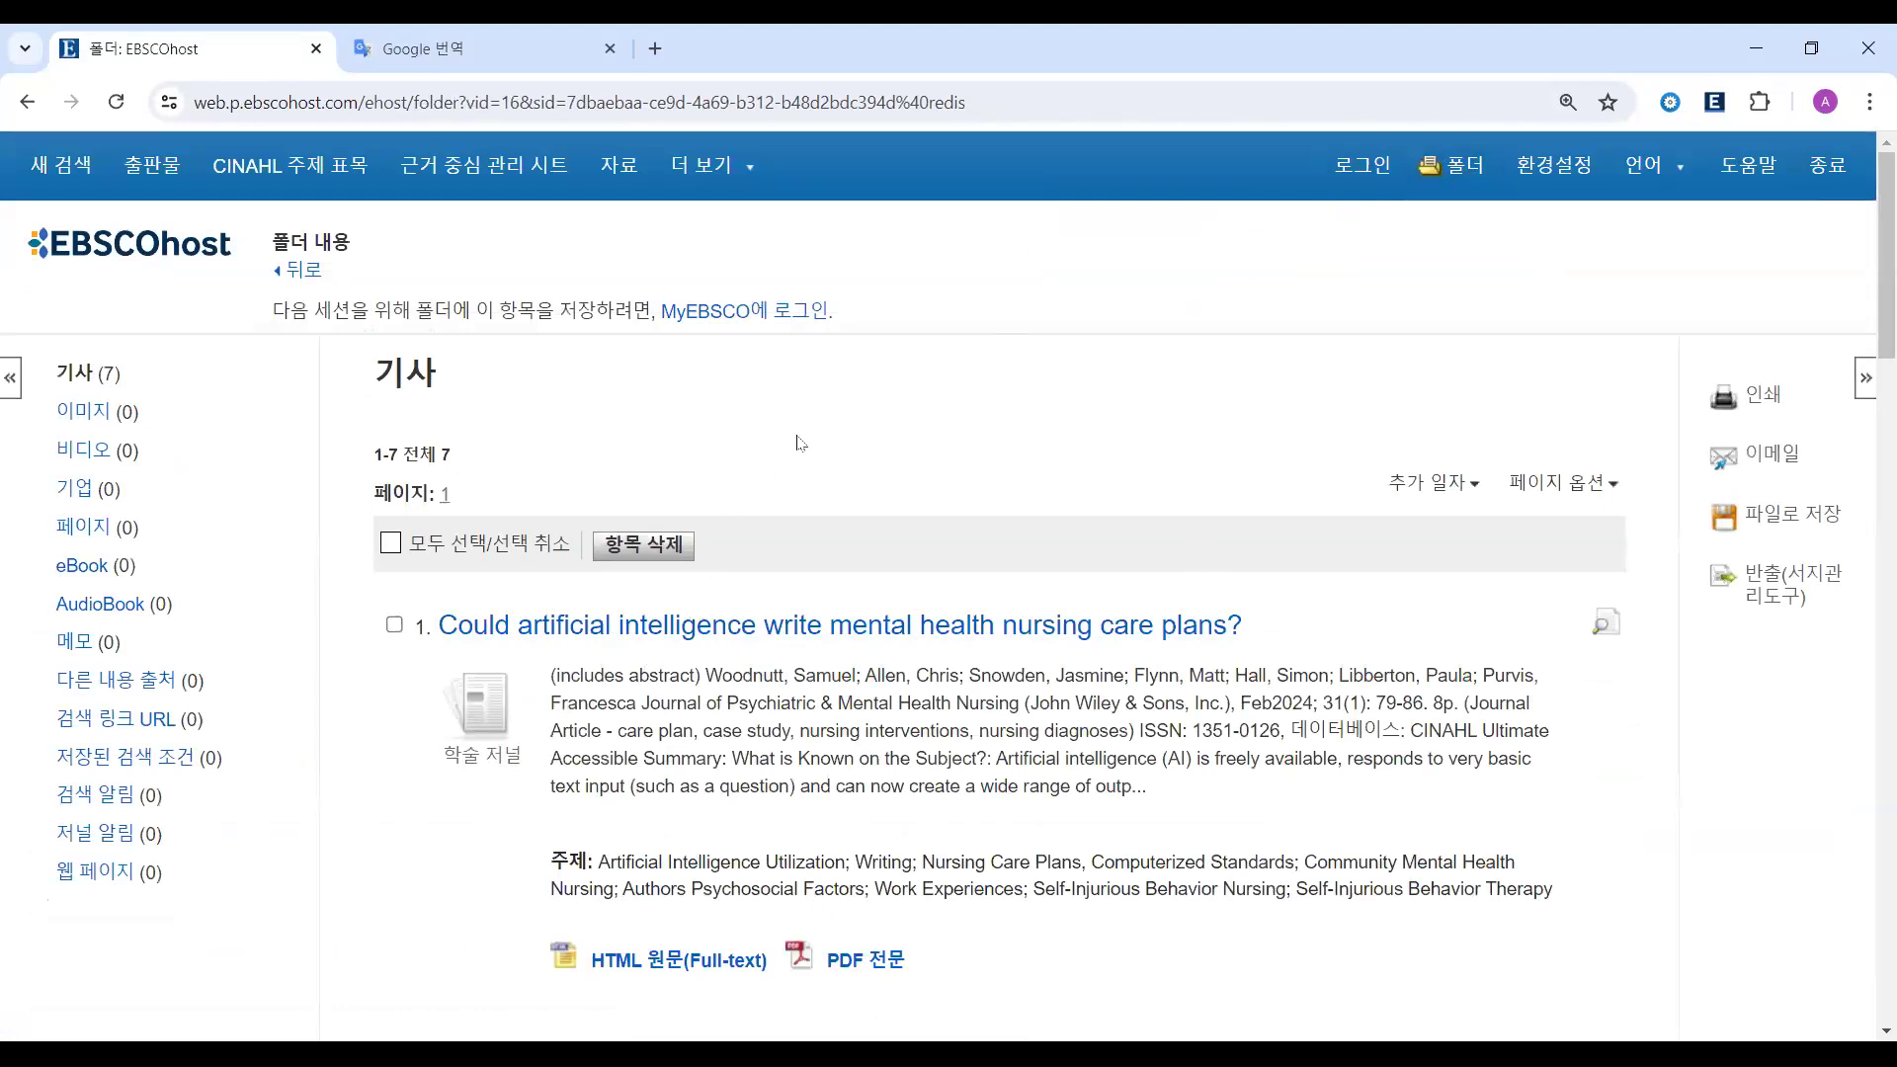
{"action": "left_click_drag", "start_coordinate": [886, 316], "coordinate": [660, 314]}
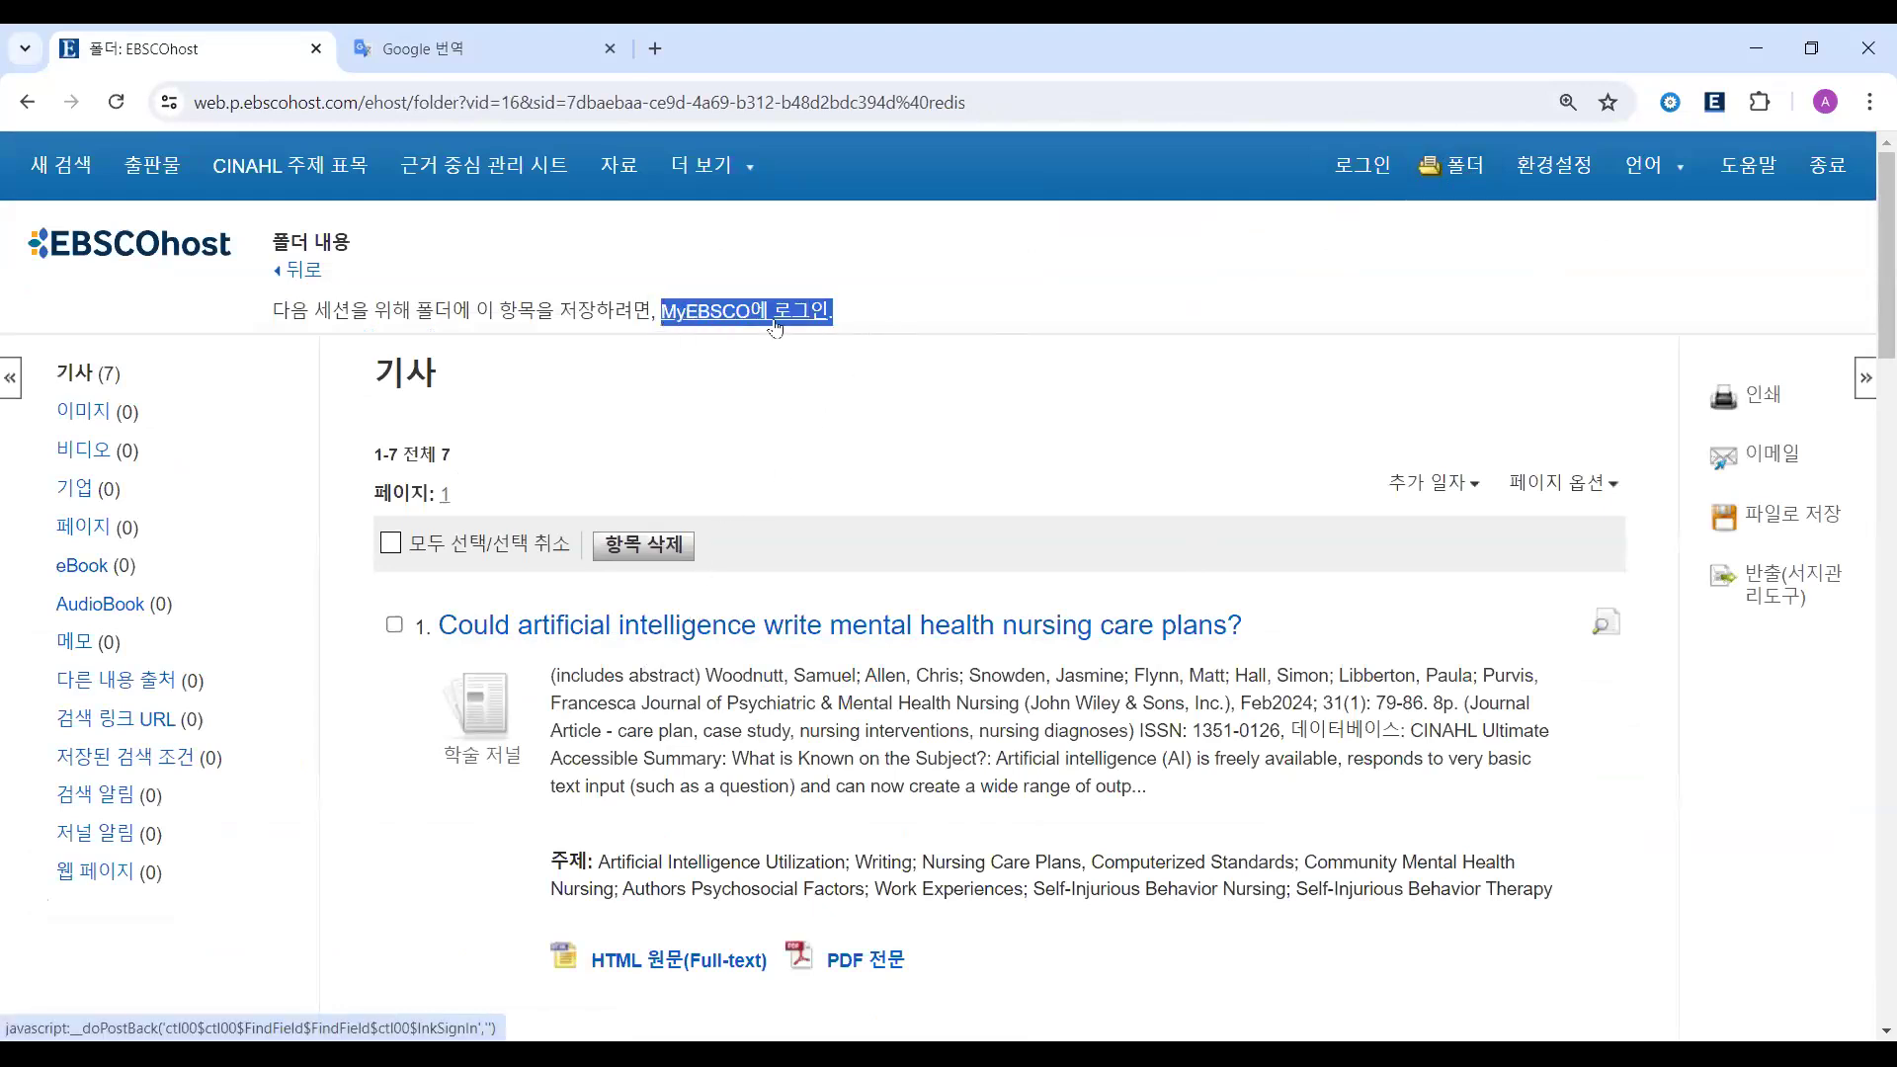
- Select all articles in the folder, view the bibliographic export formats, and return to the folder
{"action": "left_click", "coordinate": [390, 542]}
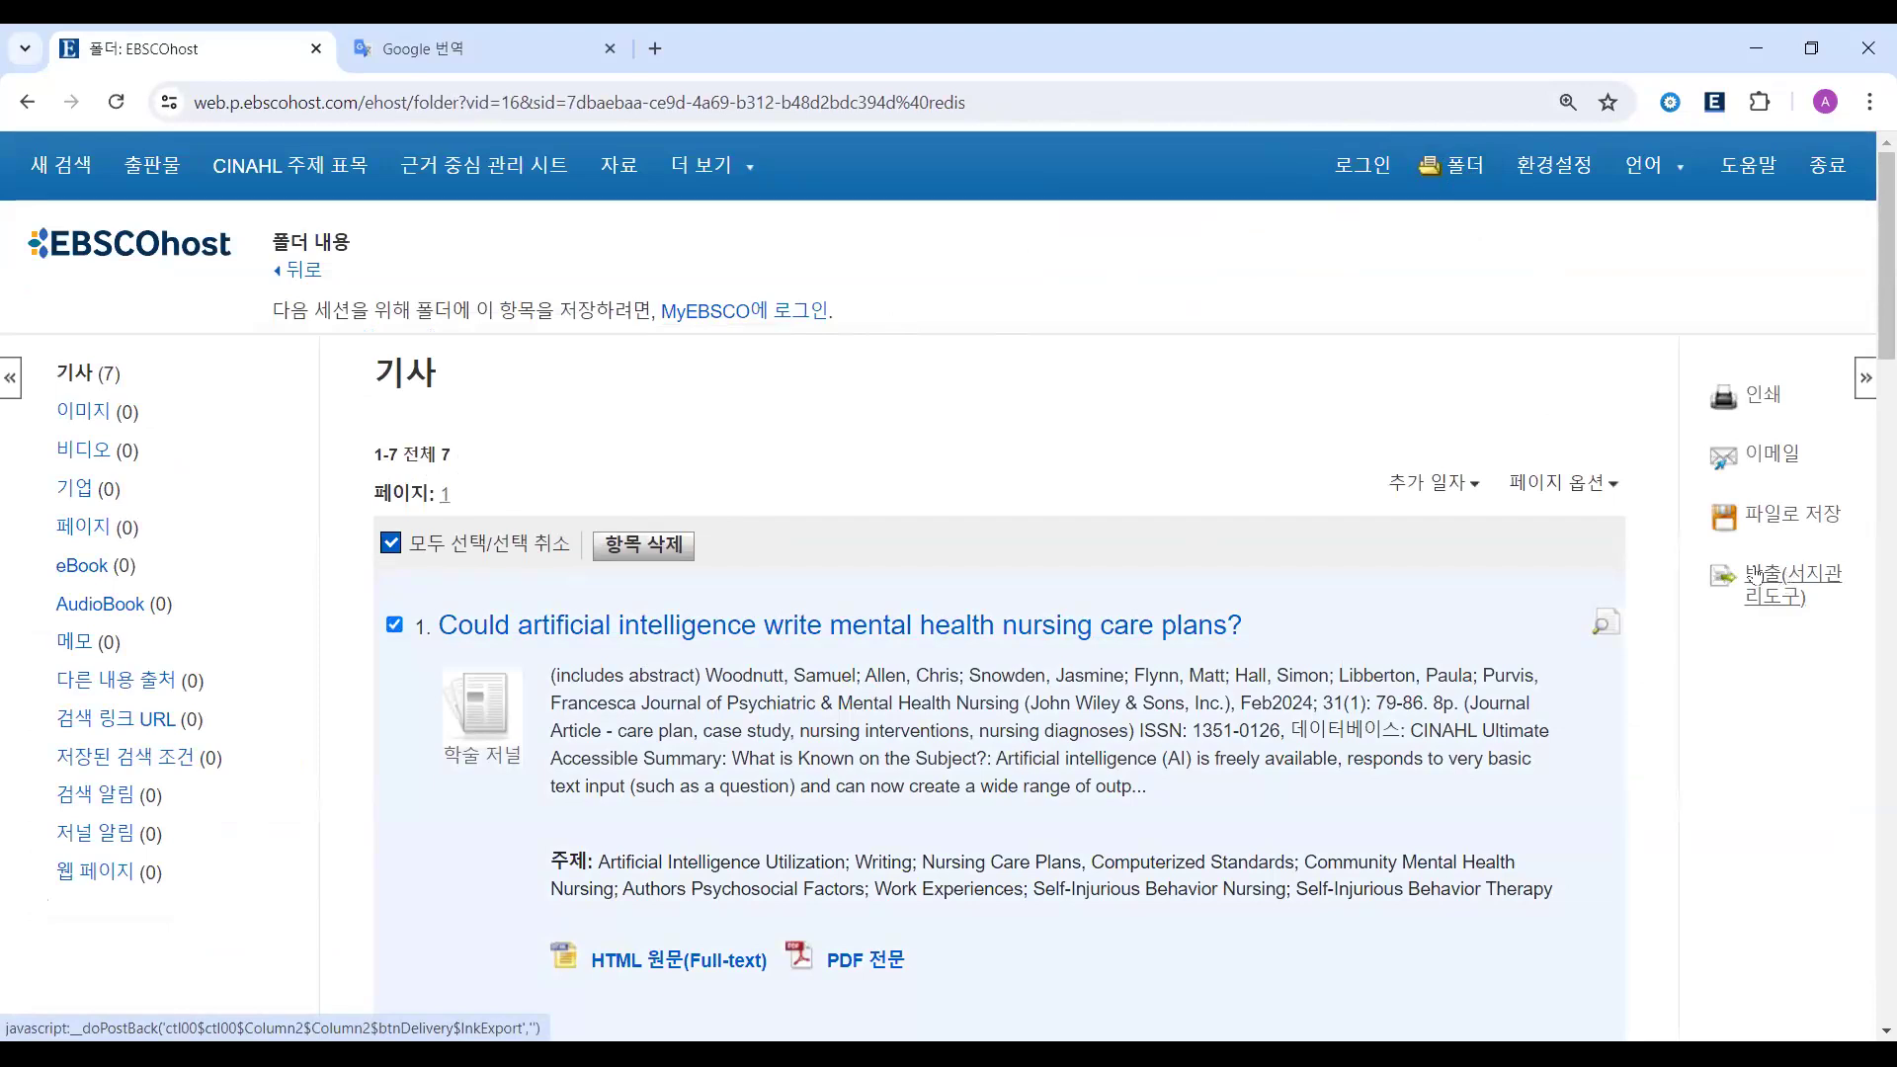
{"action": "left_click", "coordinate": [1765, 581]}
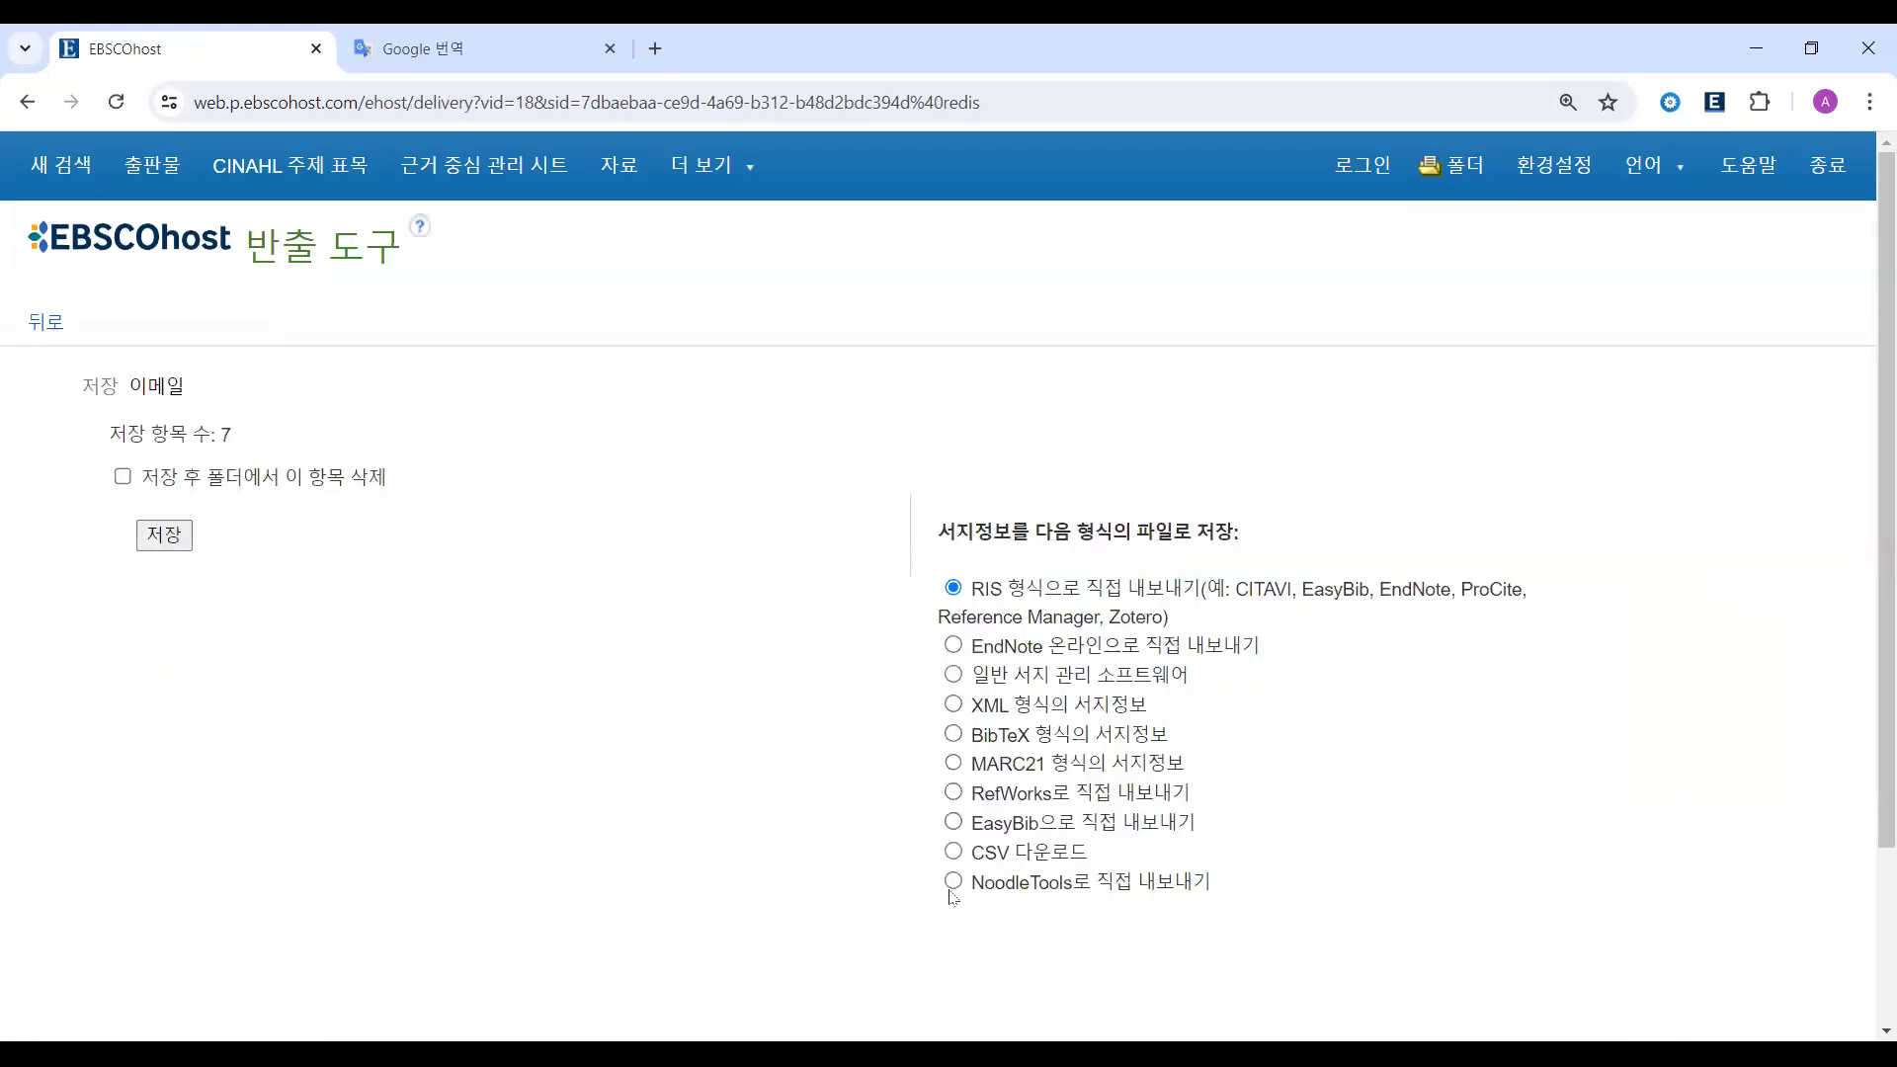
{"action": "left_click", "coordinate": [45, 324]}
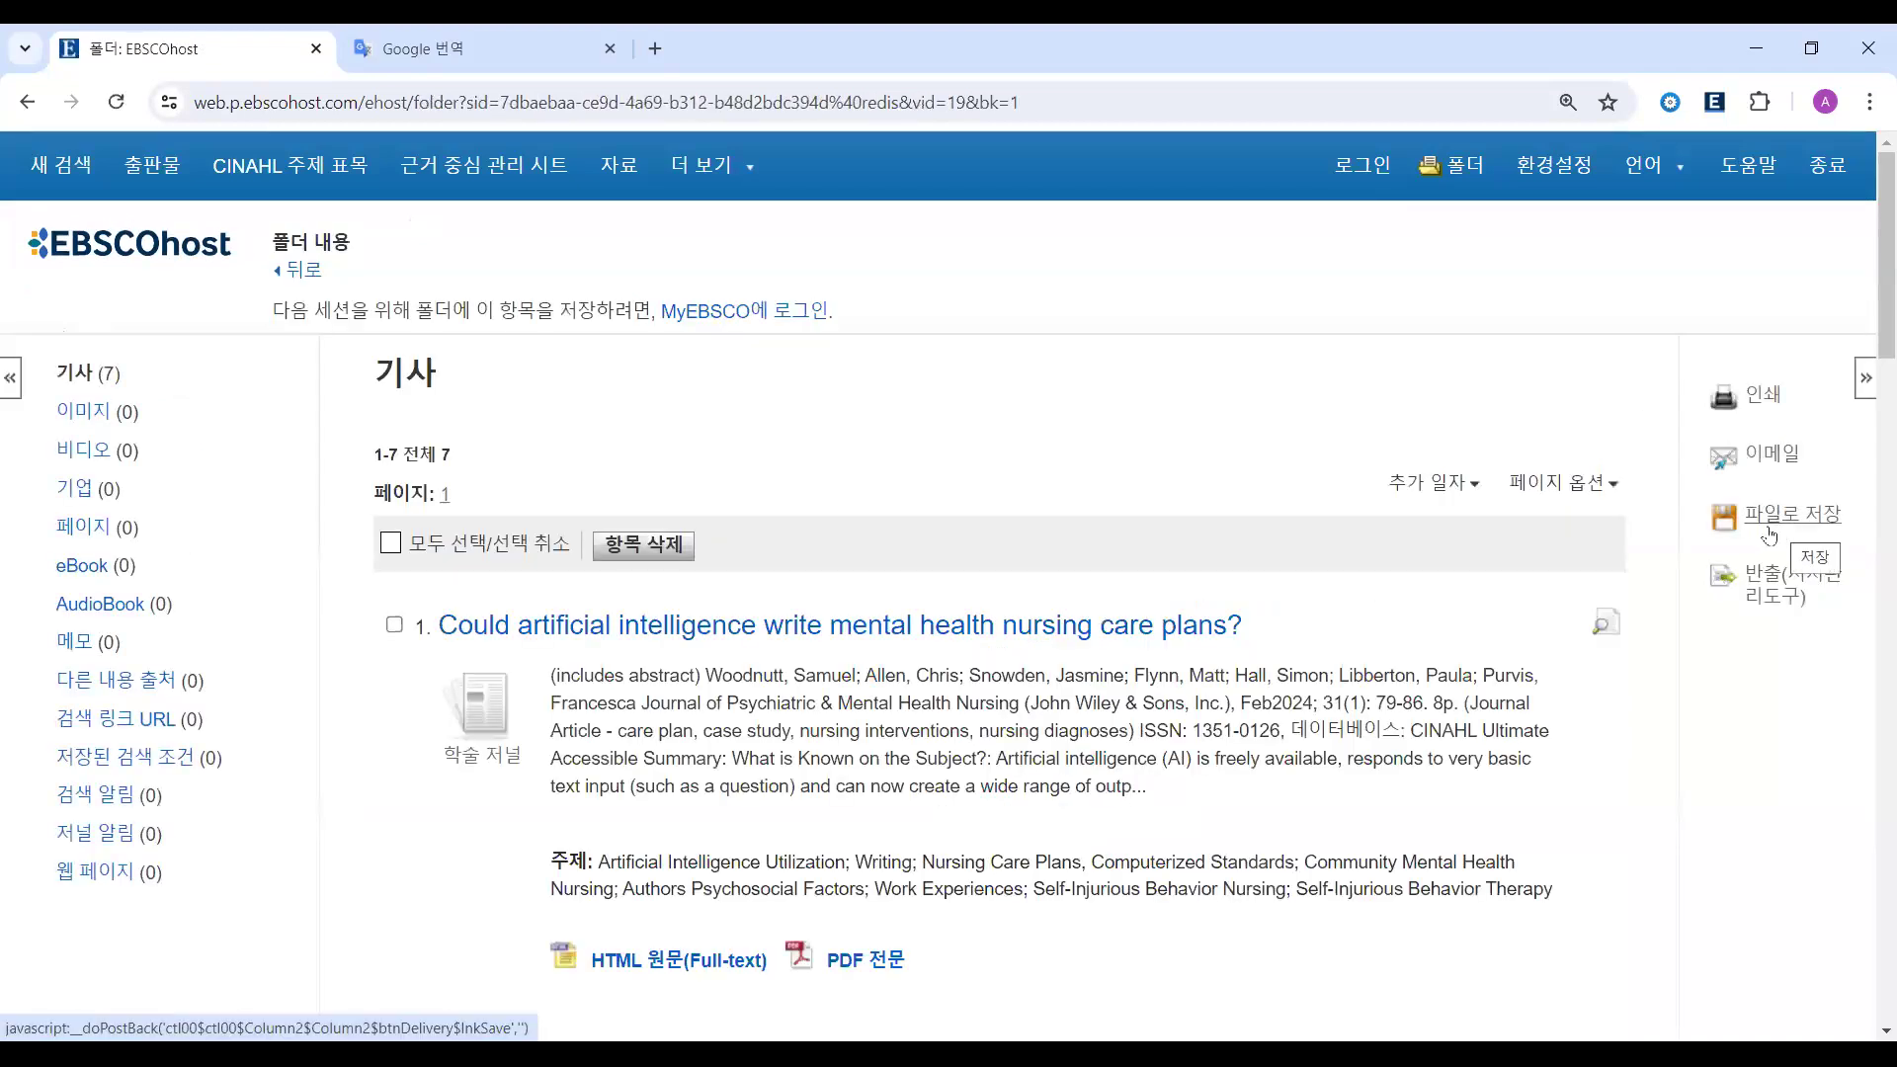
{"action": "left_click", "coordinate": [412, 554]}
{"action": "left_click", "coordinate": [1731, 518]}
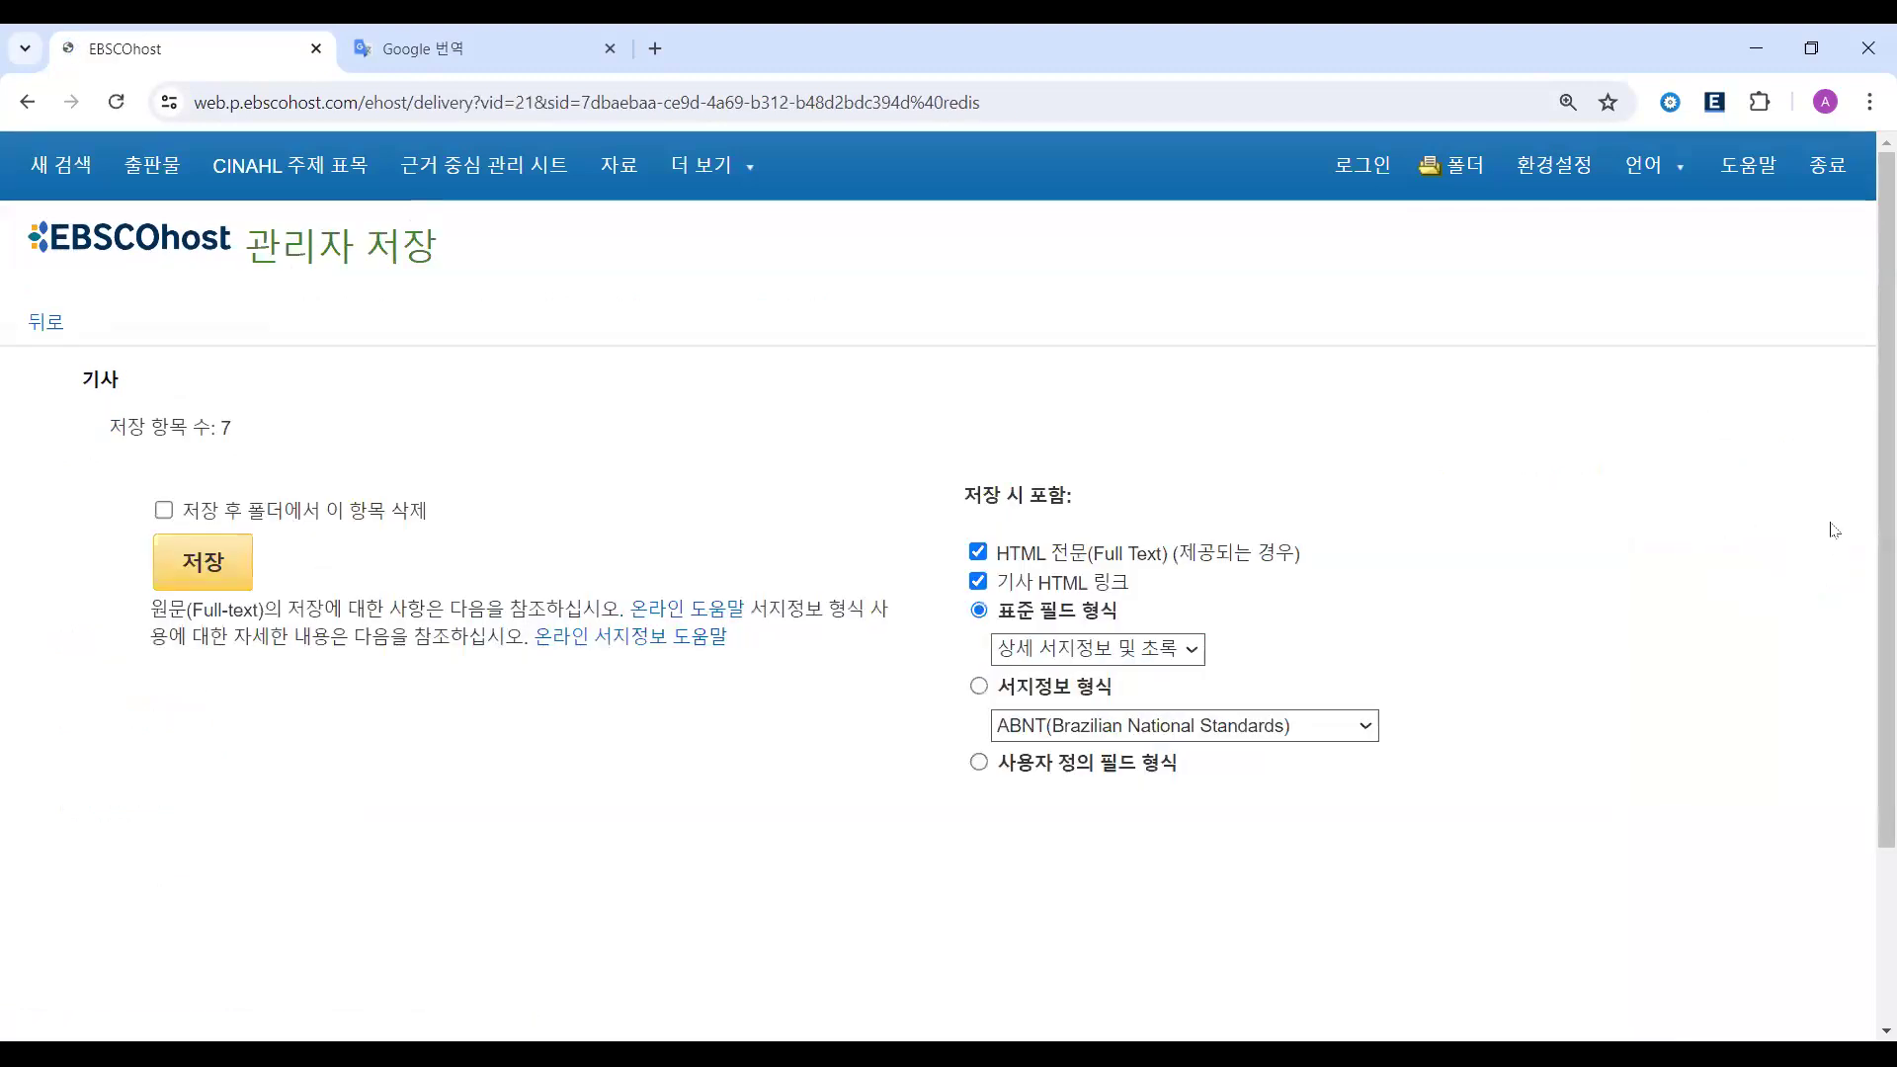
{"action": "left_click", "coordinate": [42, 326]}
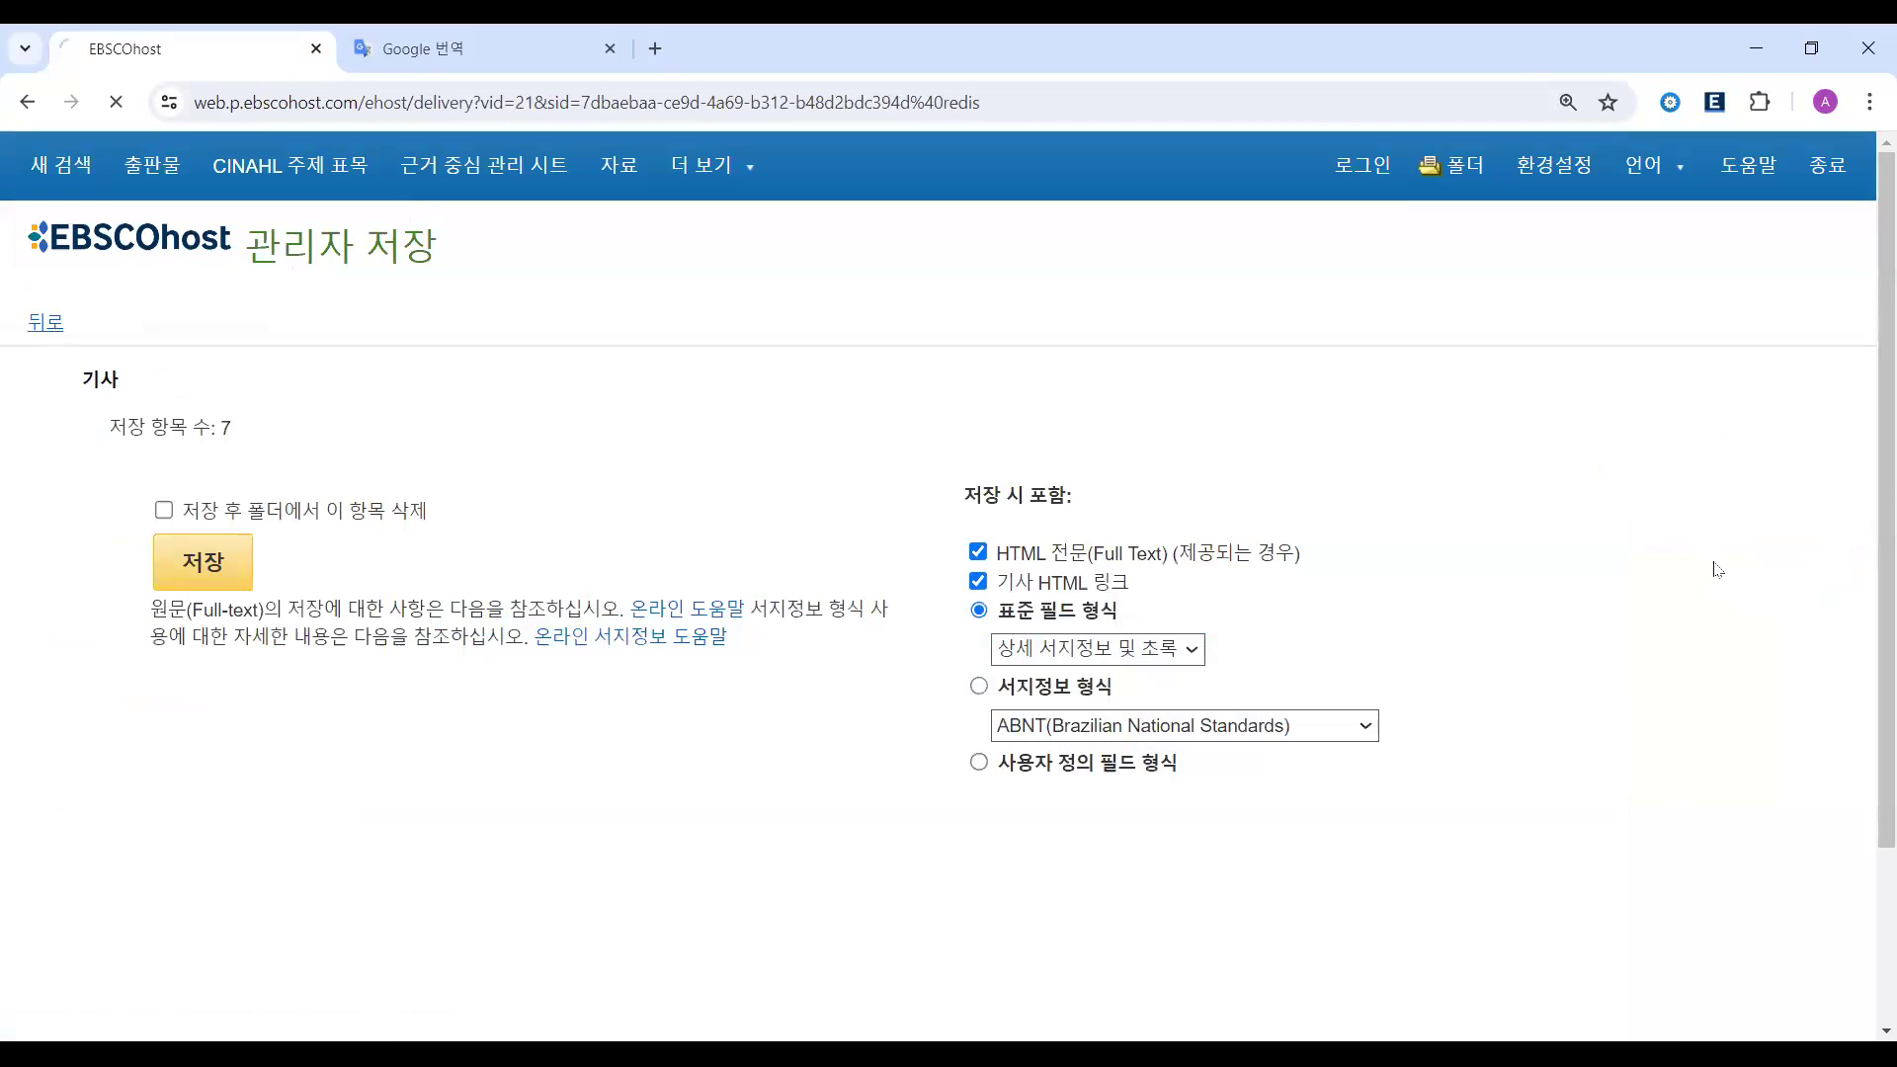
- Generate a save page for all folder articles in APA 7th edition citation format and highlight the resulting reference list
{"action": "left_click", "coordinate": [1742, 513]}
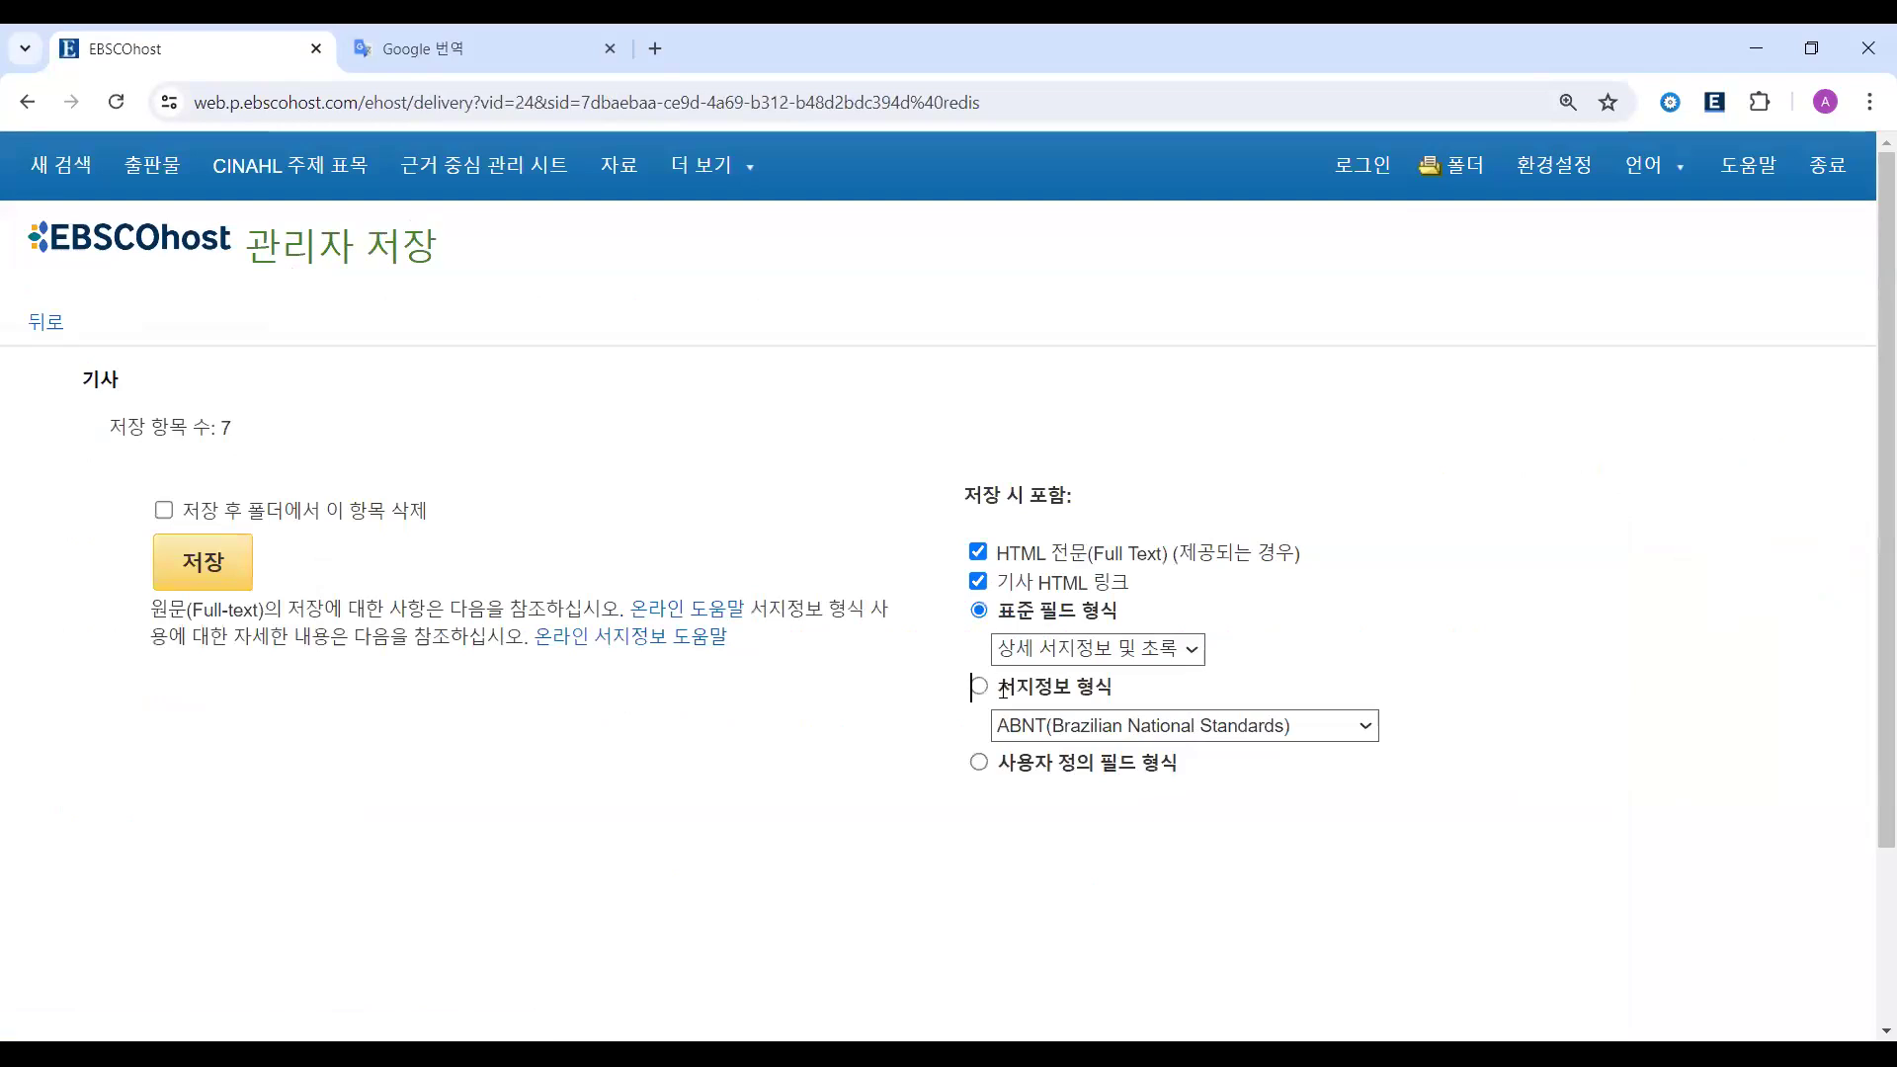
{"action": "left_click", "coordinate": [979, 689]}
{"action": "left_click", "coordinate": [1130, 730]}
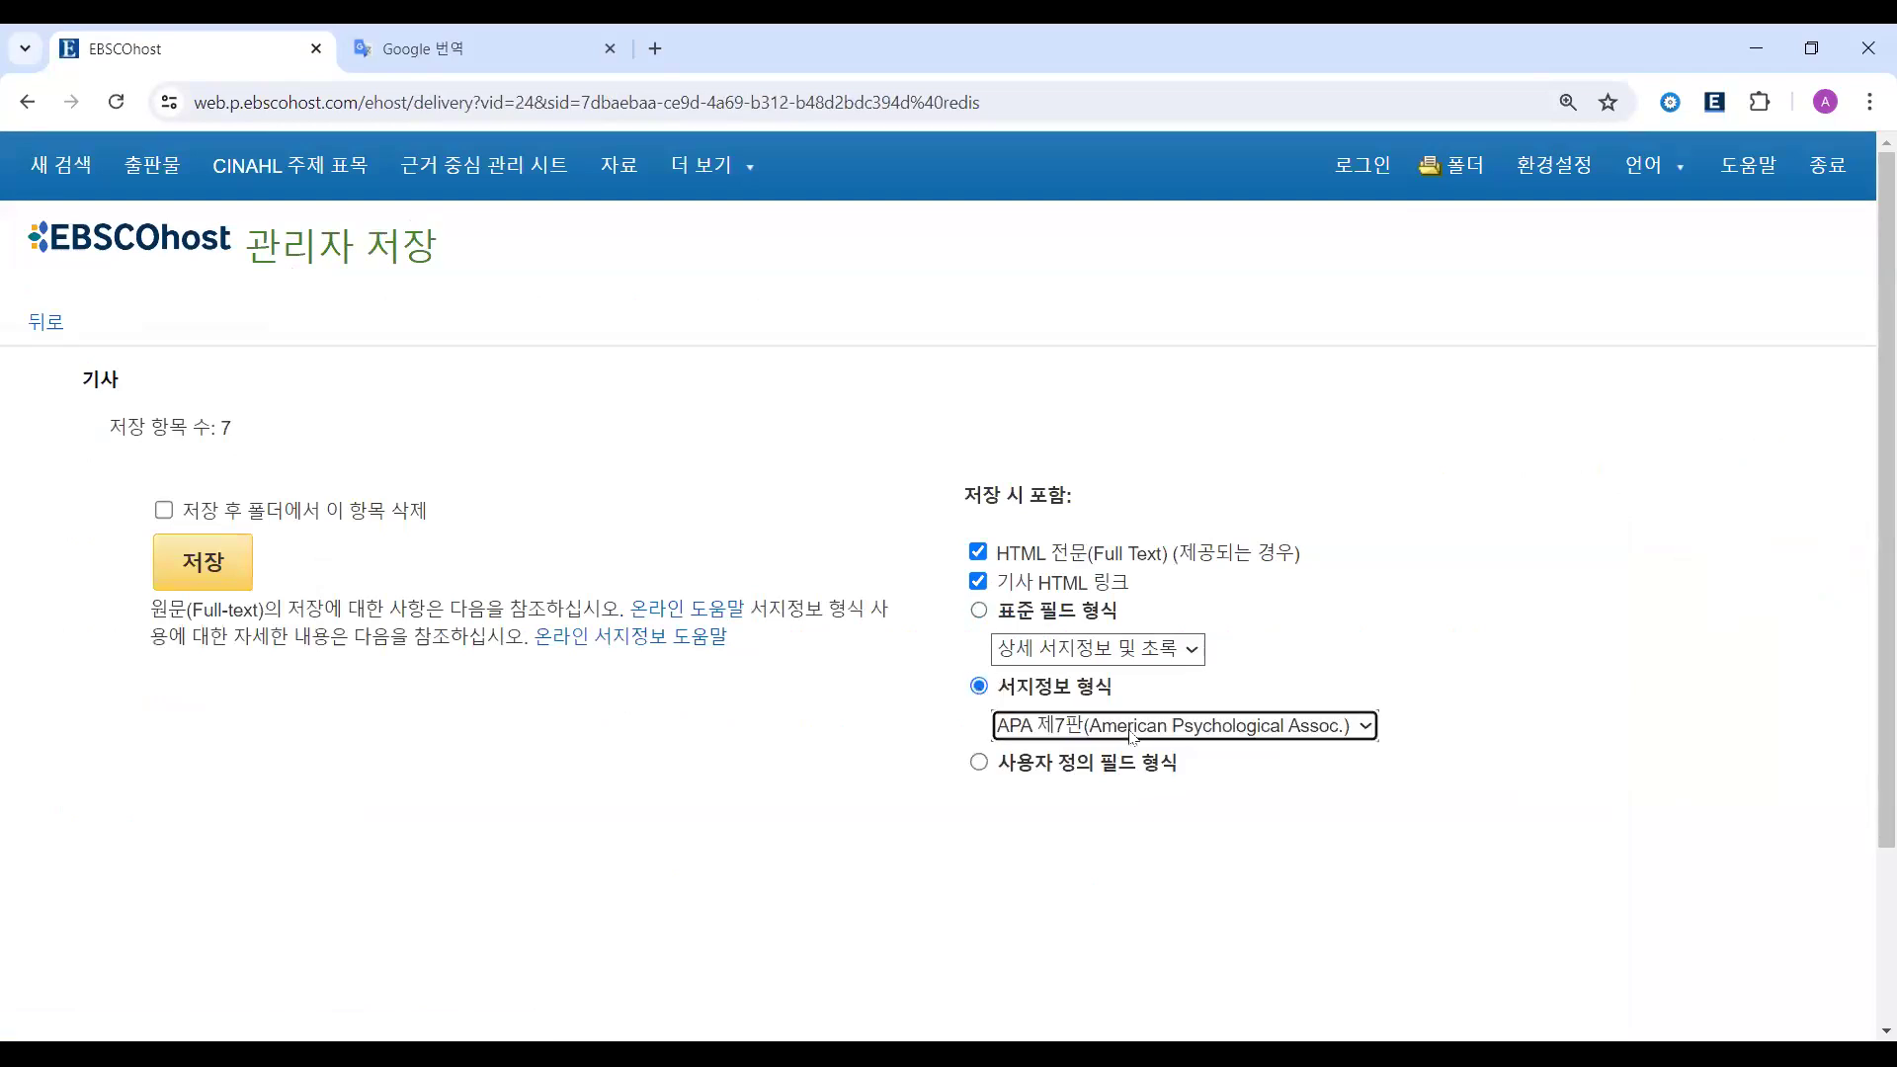
{"action": "left_click", "coordinate": [160, 565]}
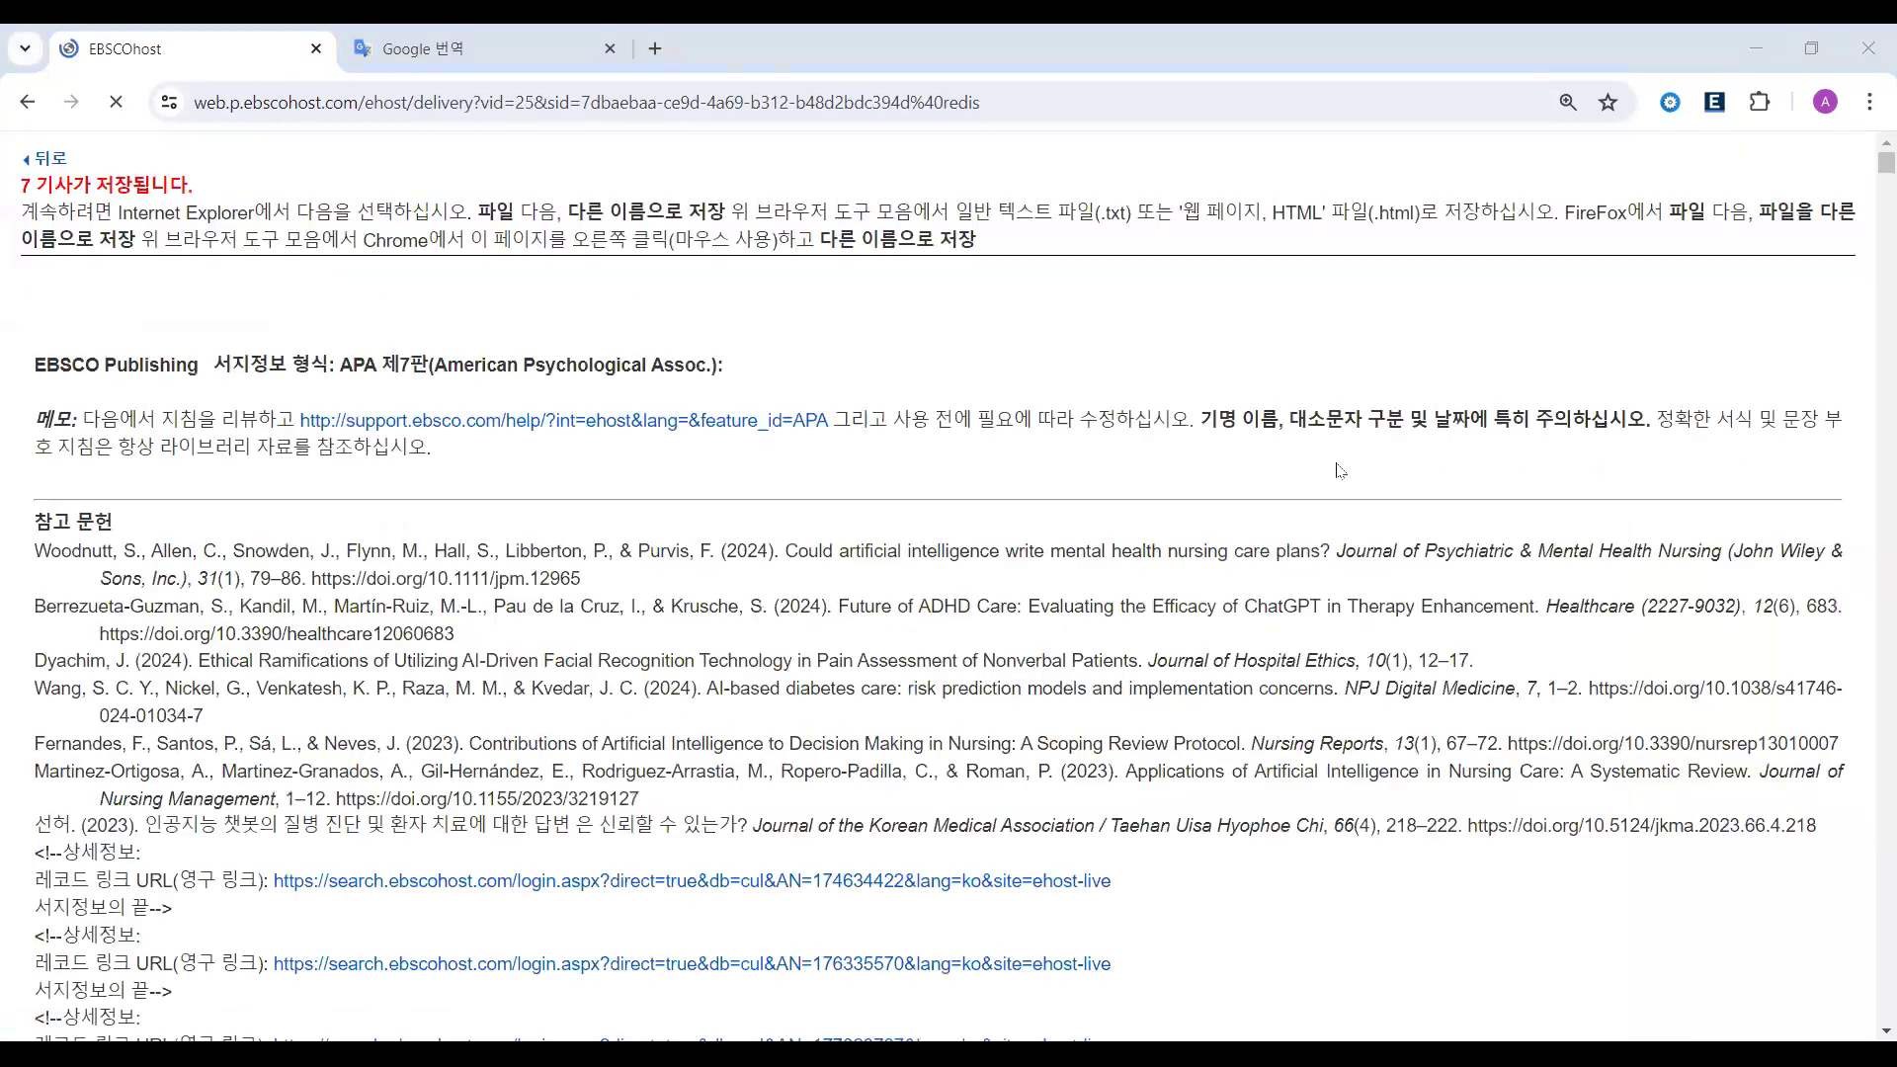
{"action": "left_click_drag", "start_coordinate": [34, 514], "coordinate": [1826, 835]}
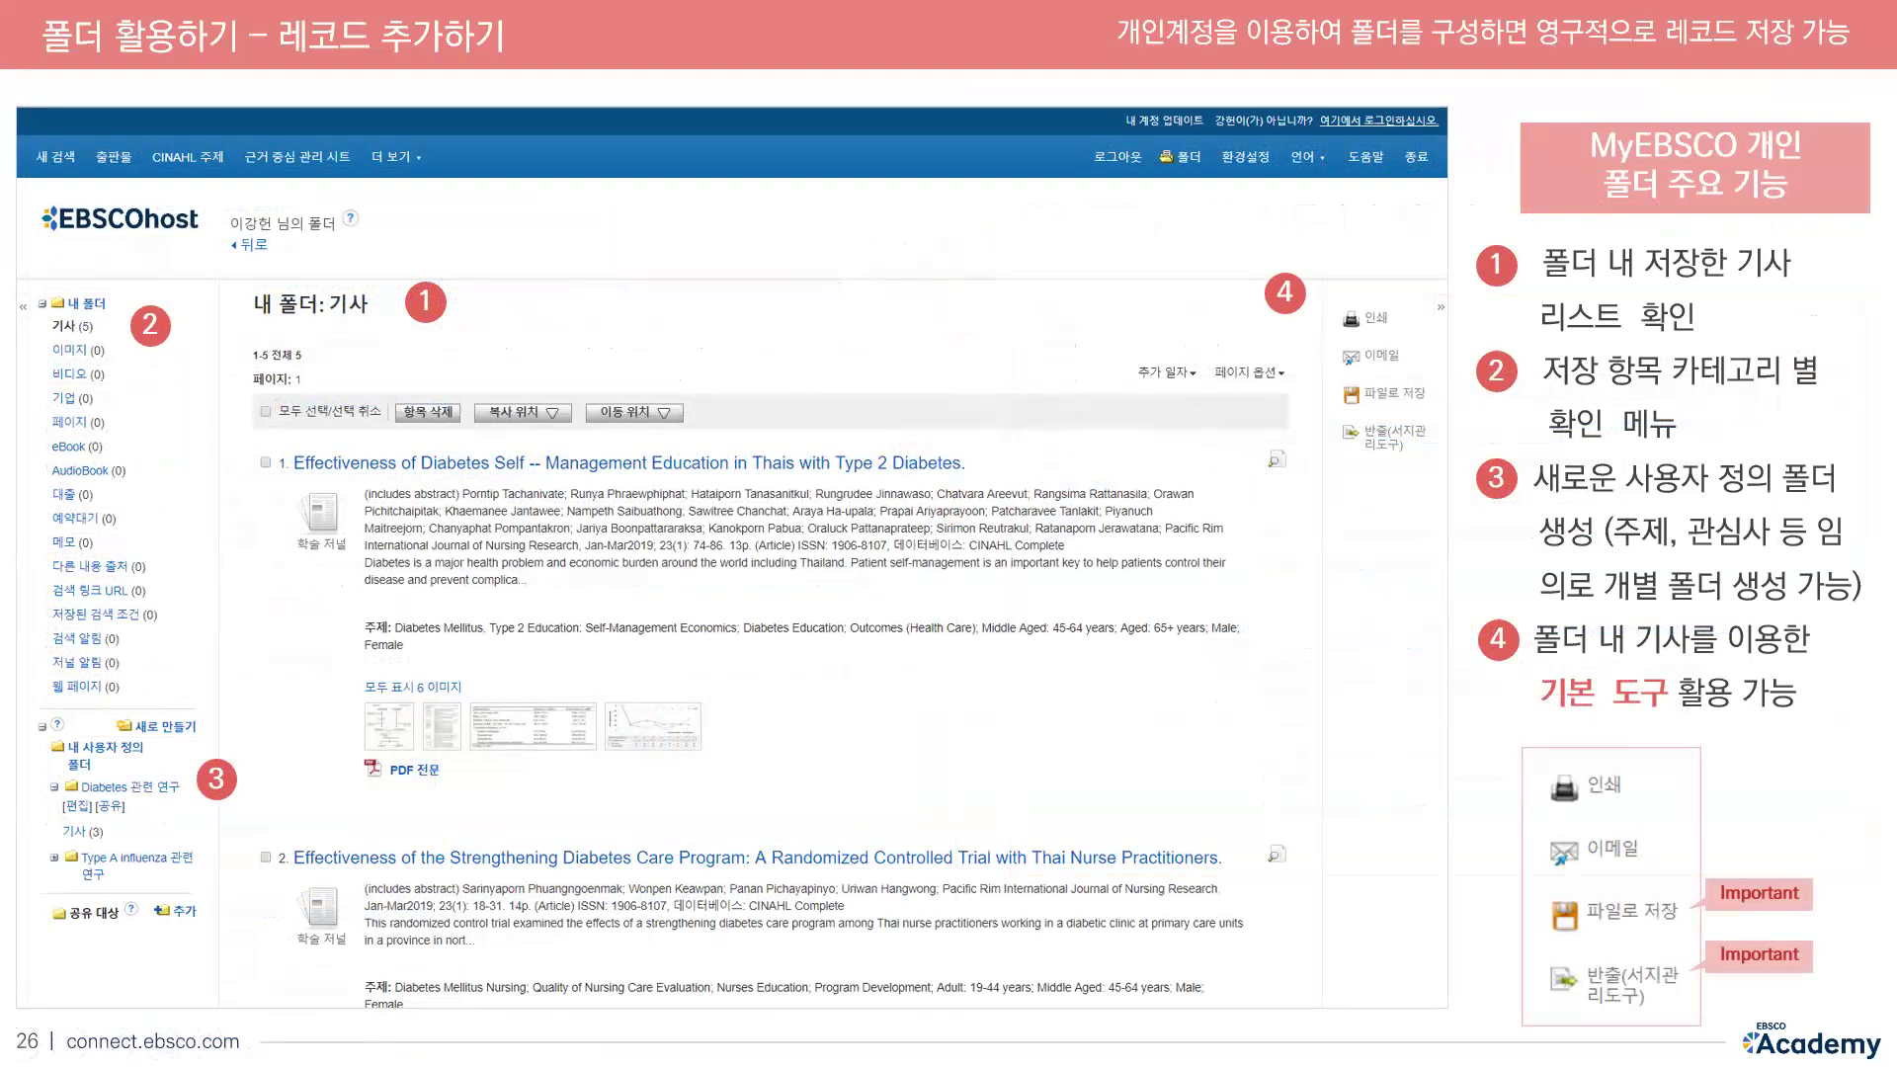
{"action": "key", "text": "Right"}
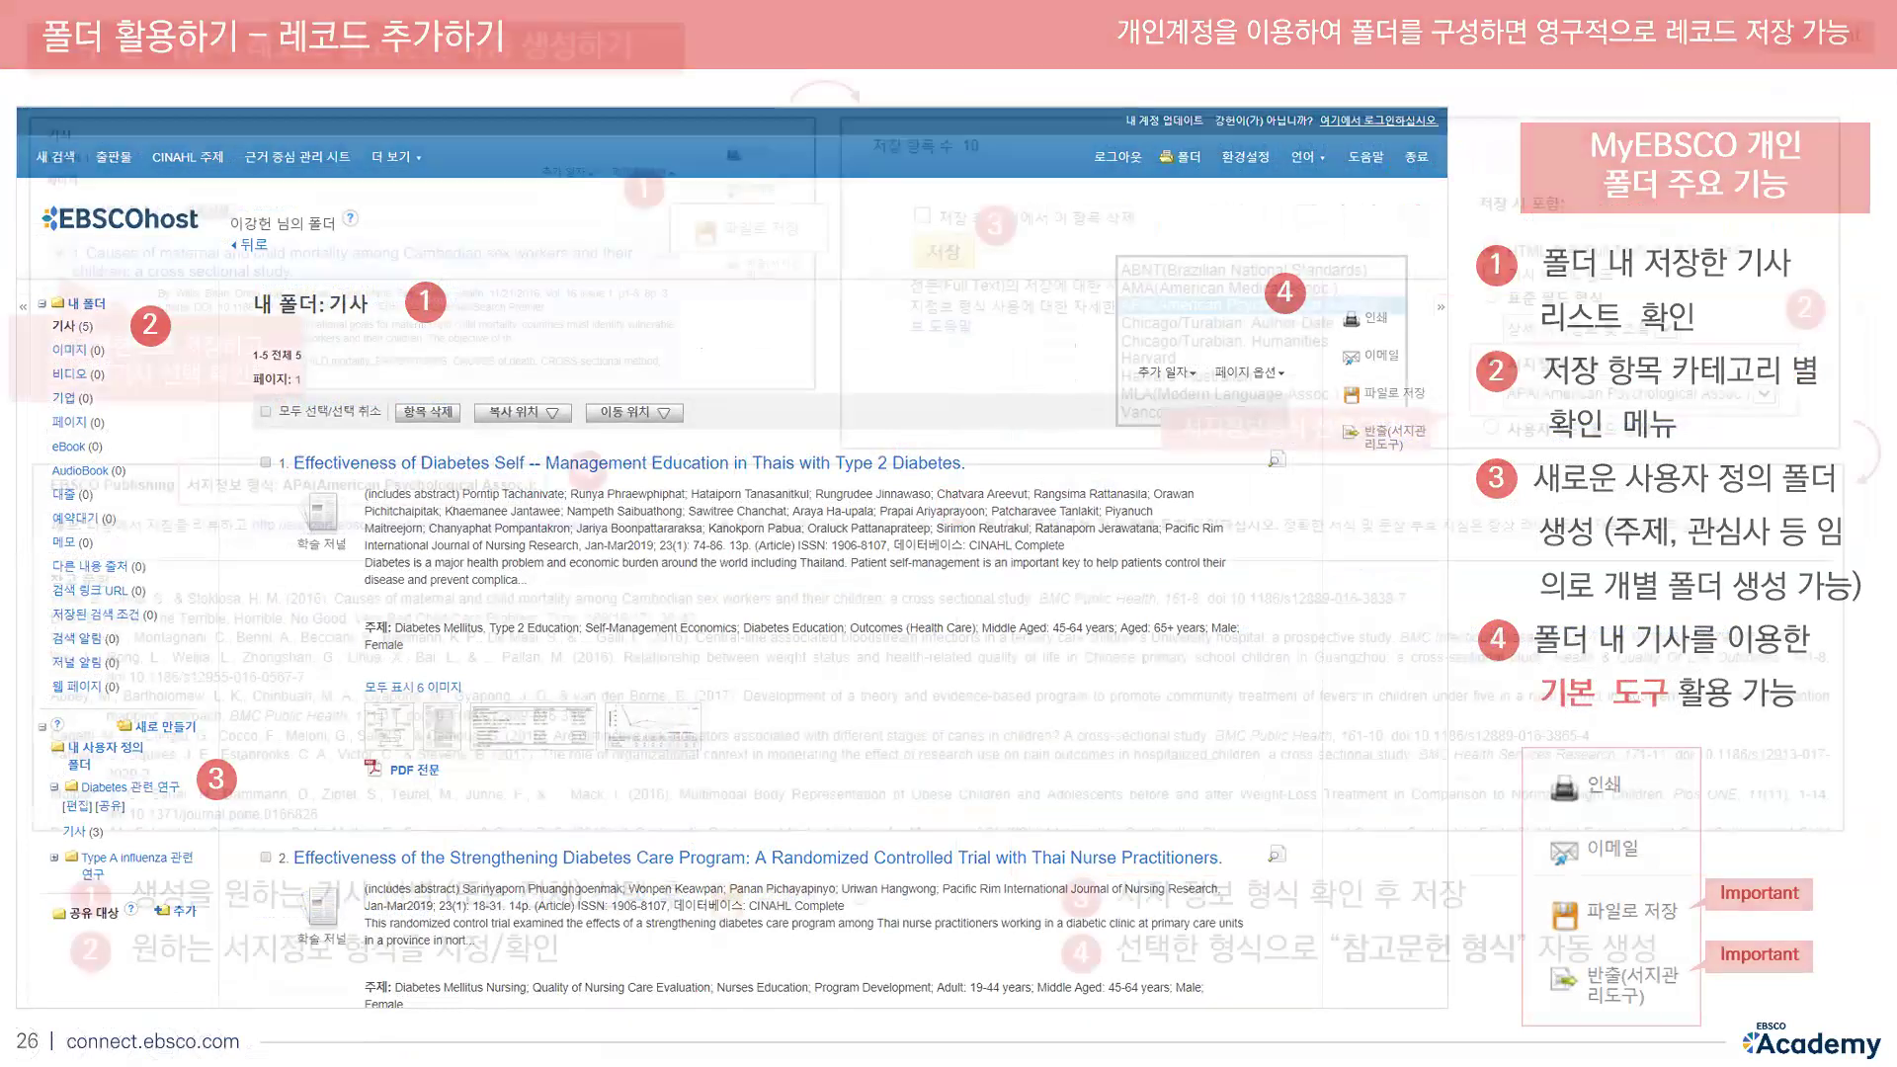